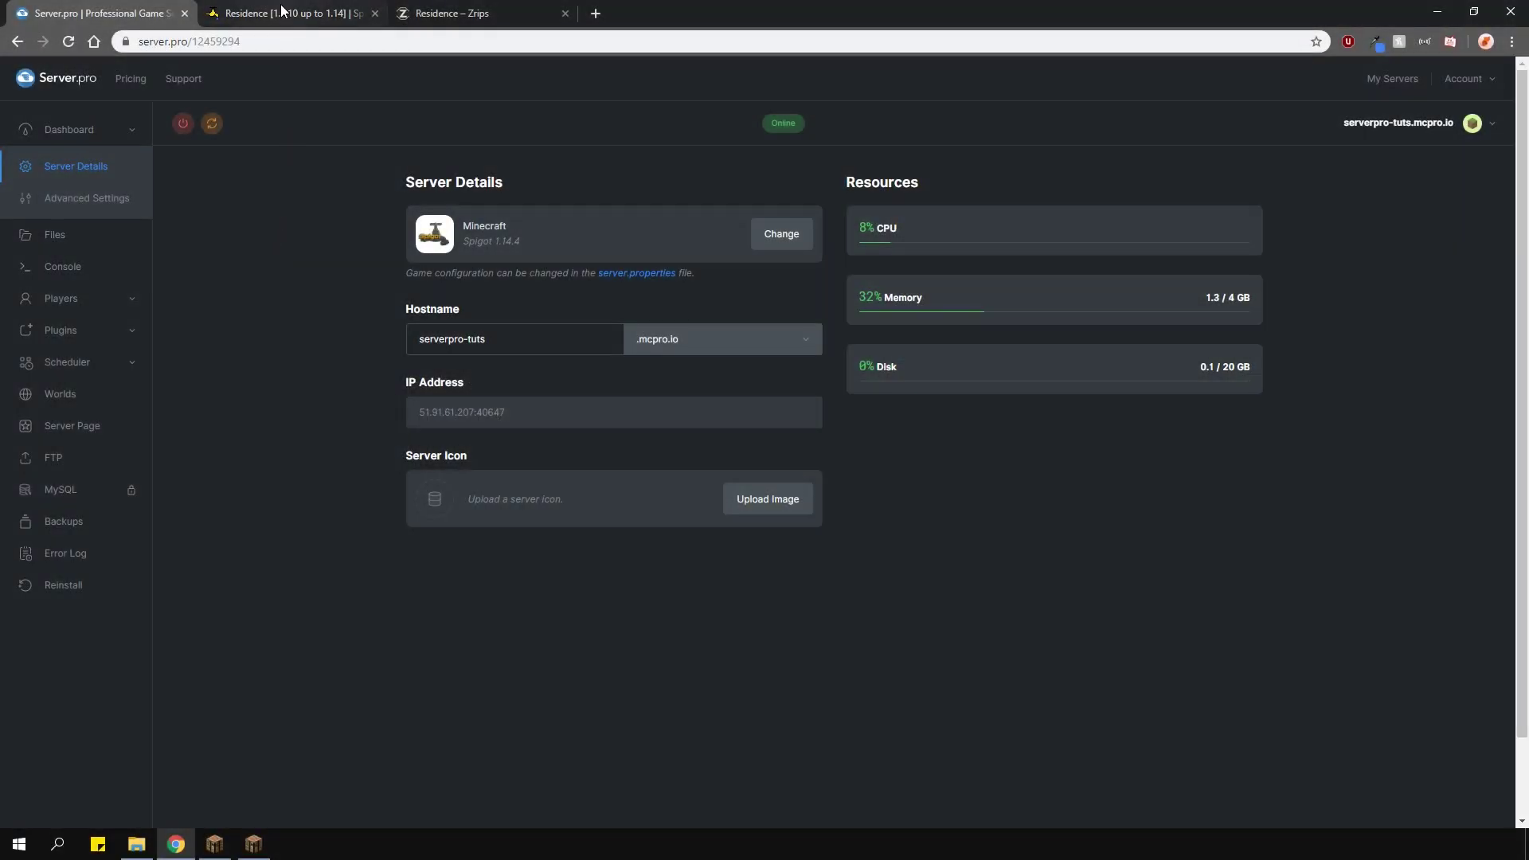
# - On the SpigotMC Residence page, go to the zrips.net files list and bring up the Residence 4.8.7.3 link's options
pyautogui.click(283, 10)
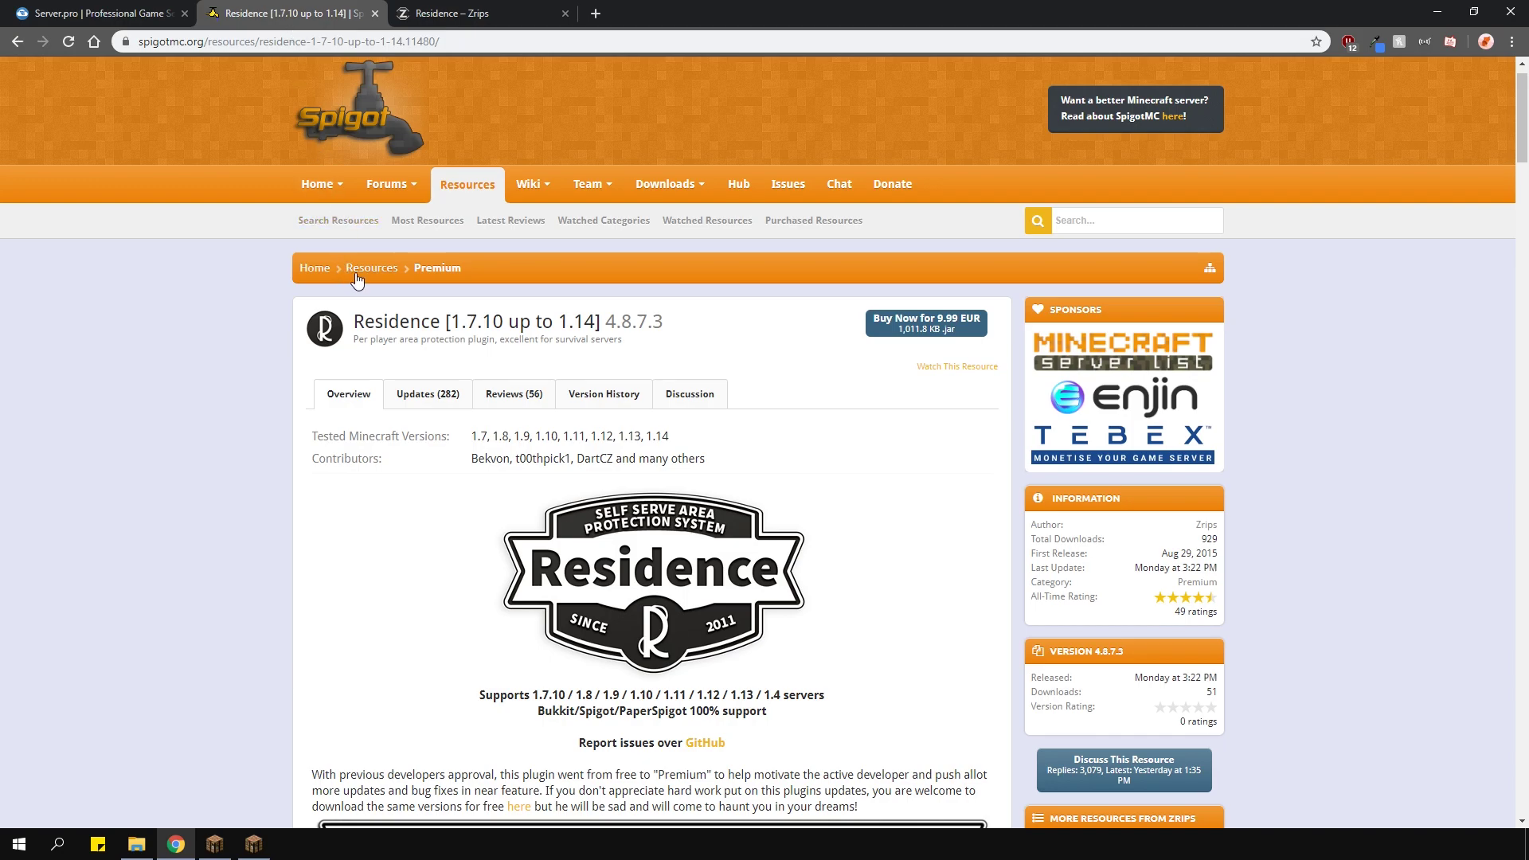
pyautogui.scroll(-4, 390, 288)
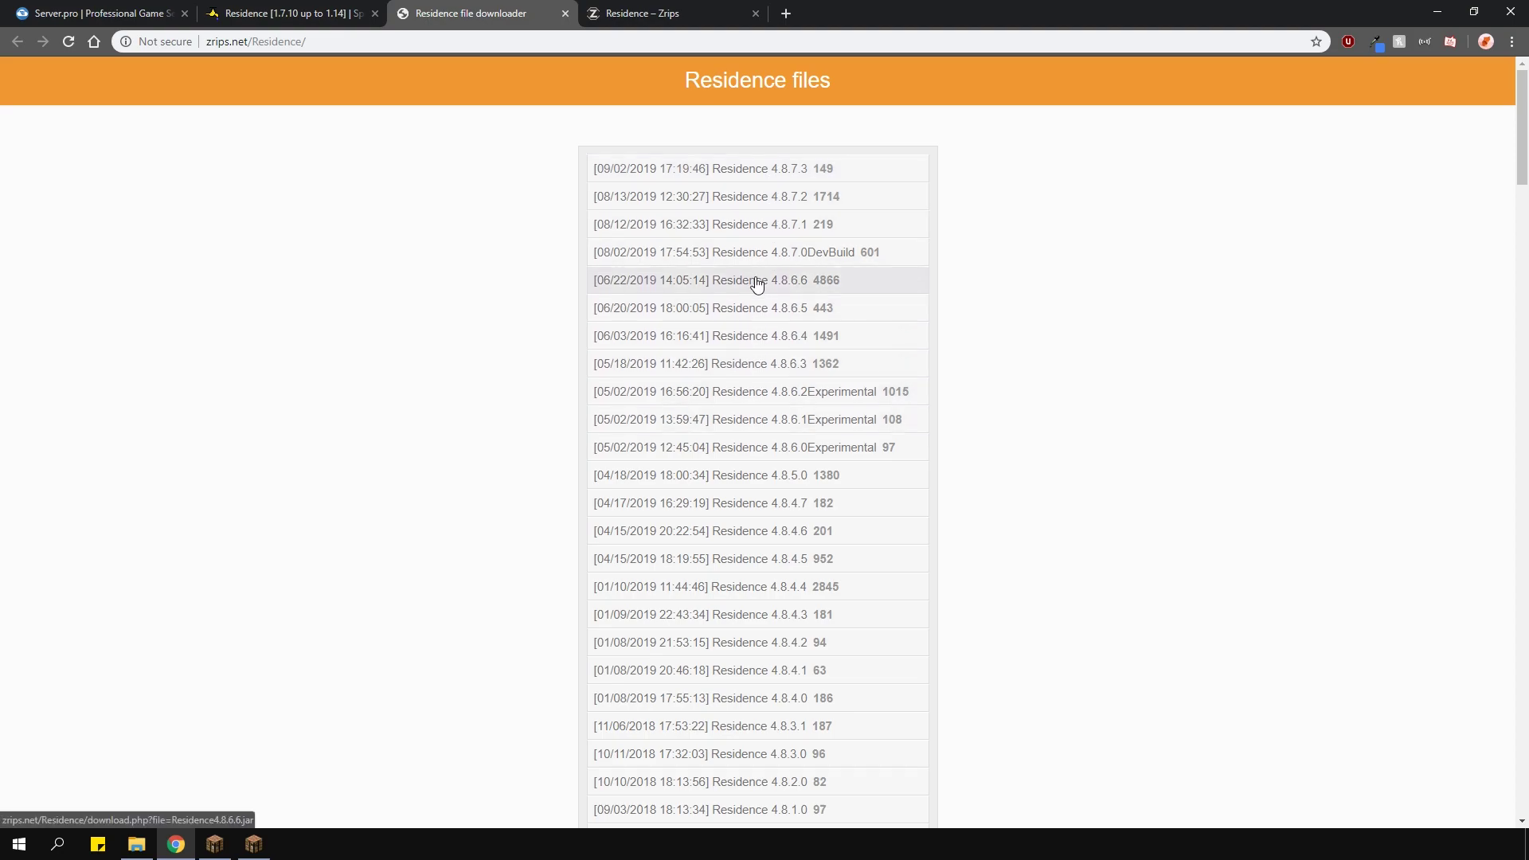
pyautogui.rightClick(749, 175)
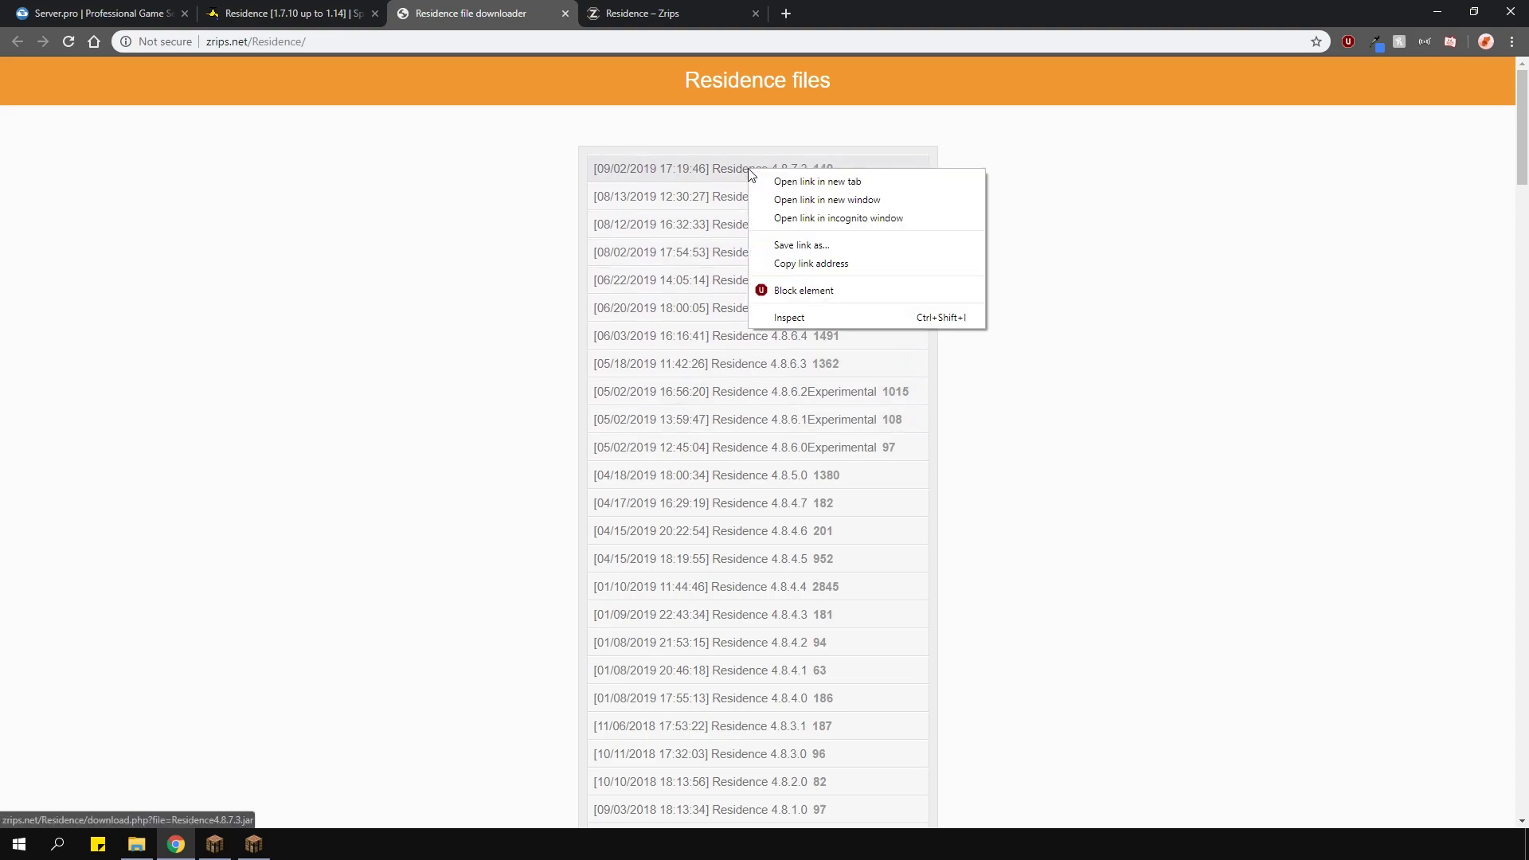
# - Upload Residence4.8.7.3.jar into the Server.pro plugins folder from its copied web link
pyautogui.click(809, 264)
pyautogui.click(135, 13)
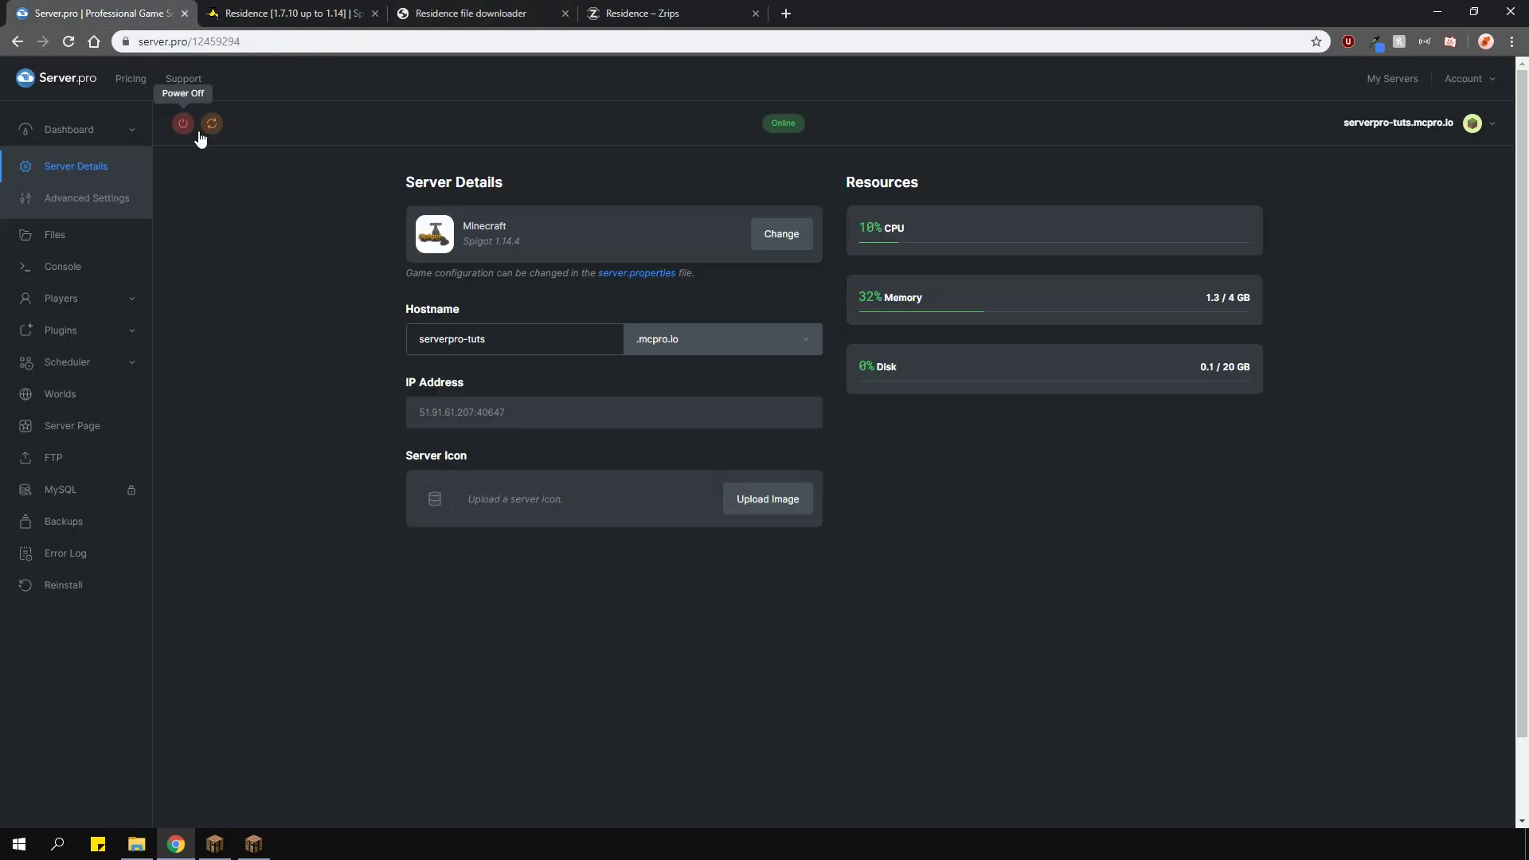
pyautogui.click(77, 234)
pyautogui.click(410, 307)
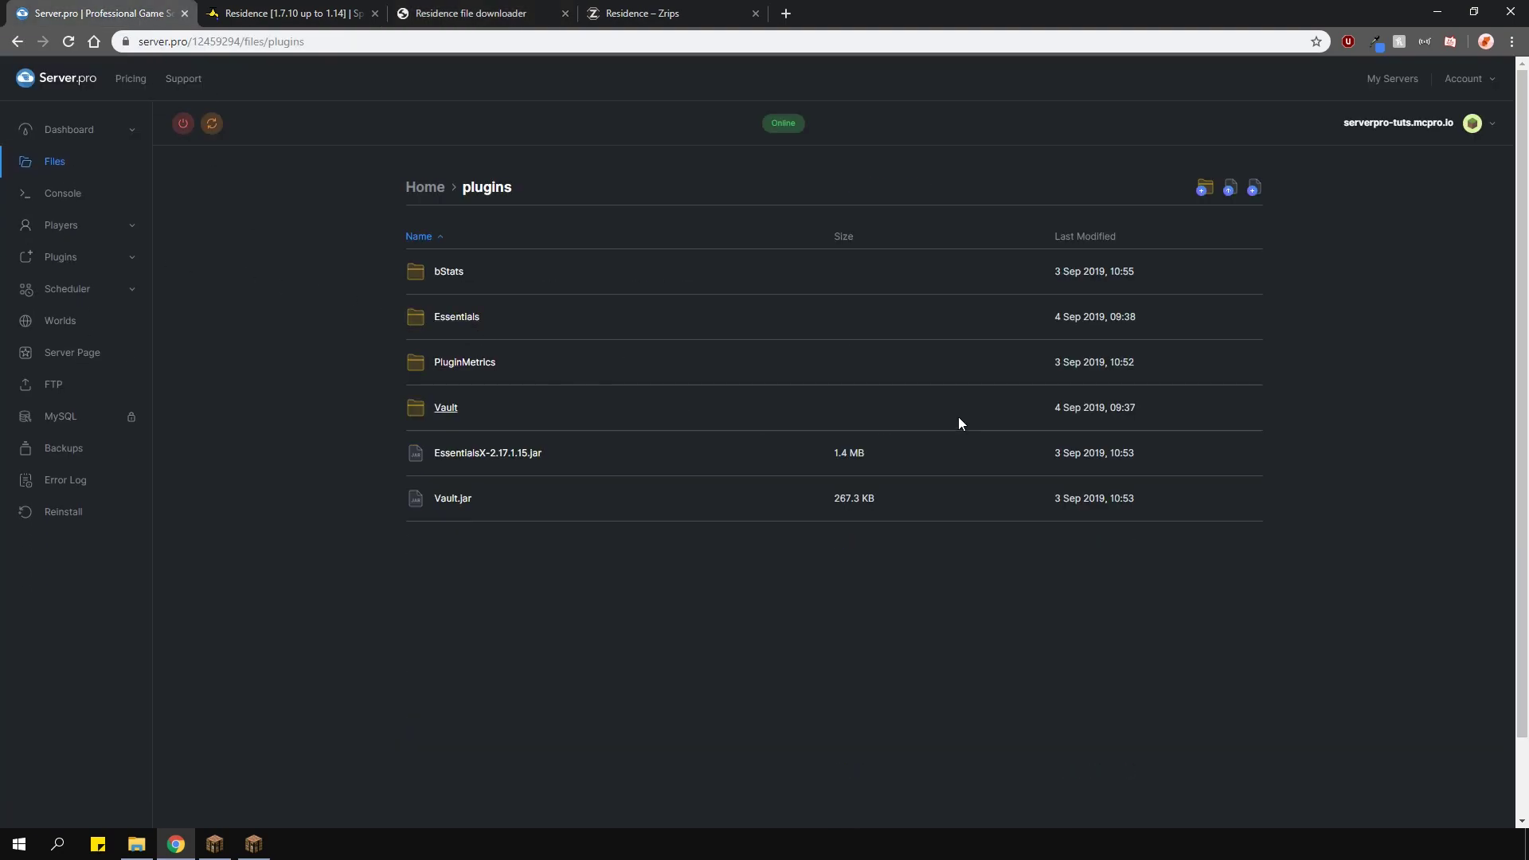
pyautogui.click(1230, 190)
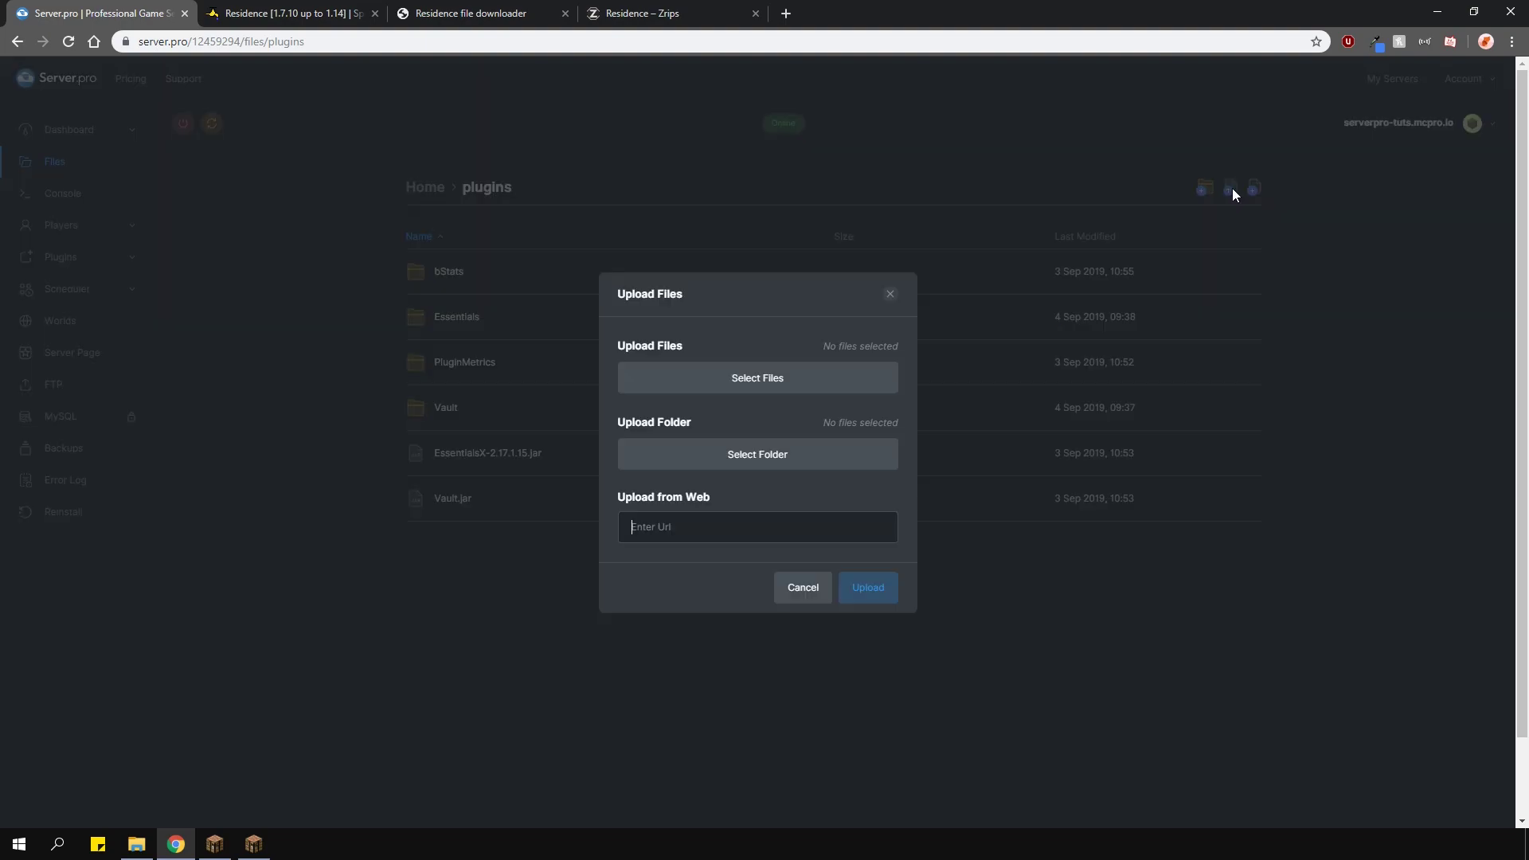
pyautogui.rightClick(661, 522)
pyautogui.click(702, 641)
pyautogui.click(863, 587)
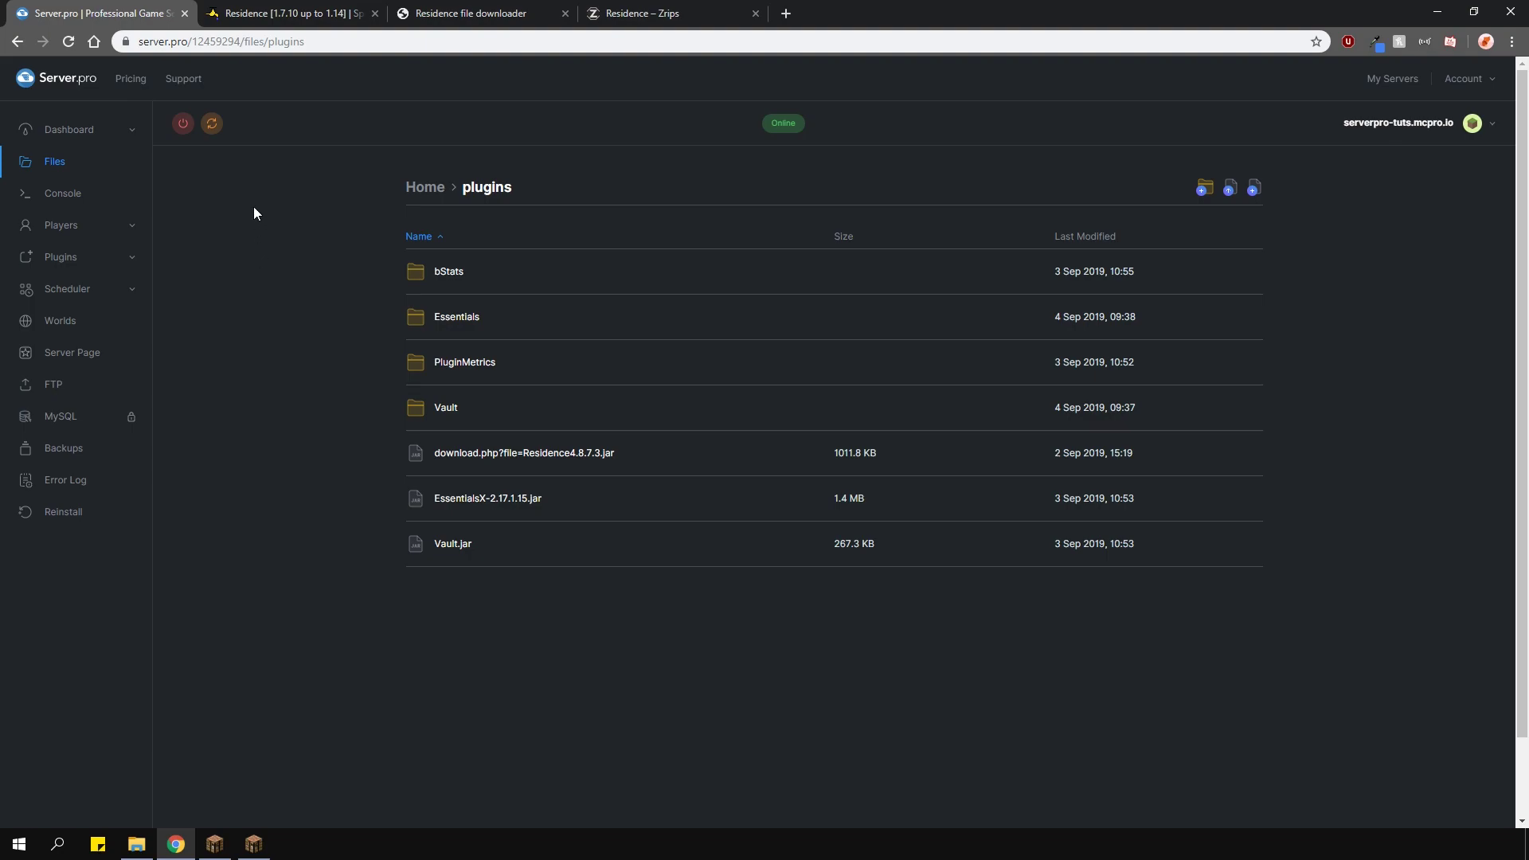
# - Restart the server to load the plugin and show the Residence help with /res ?
pyautogui.click(211, 124)
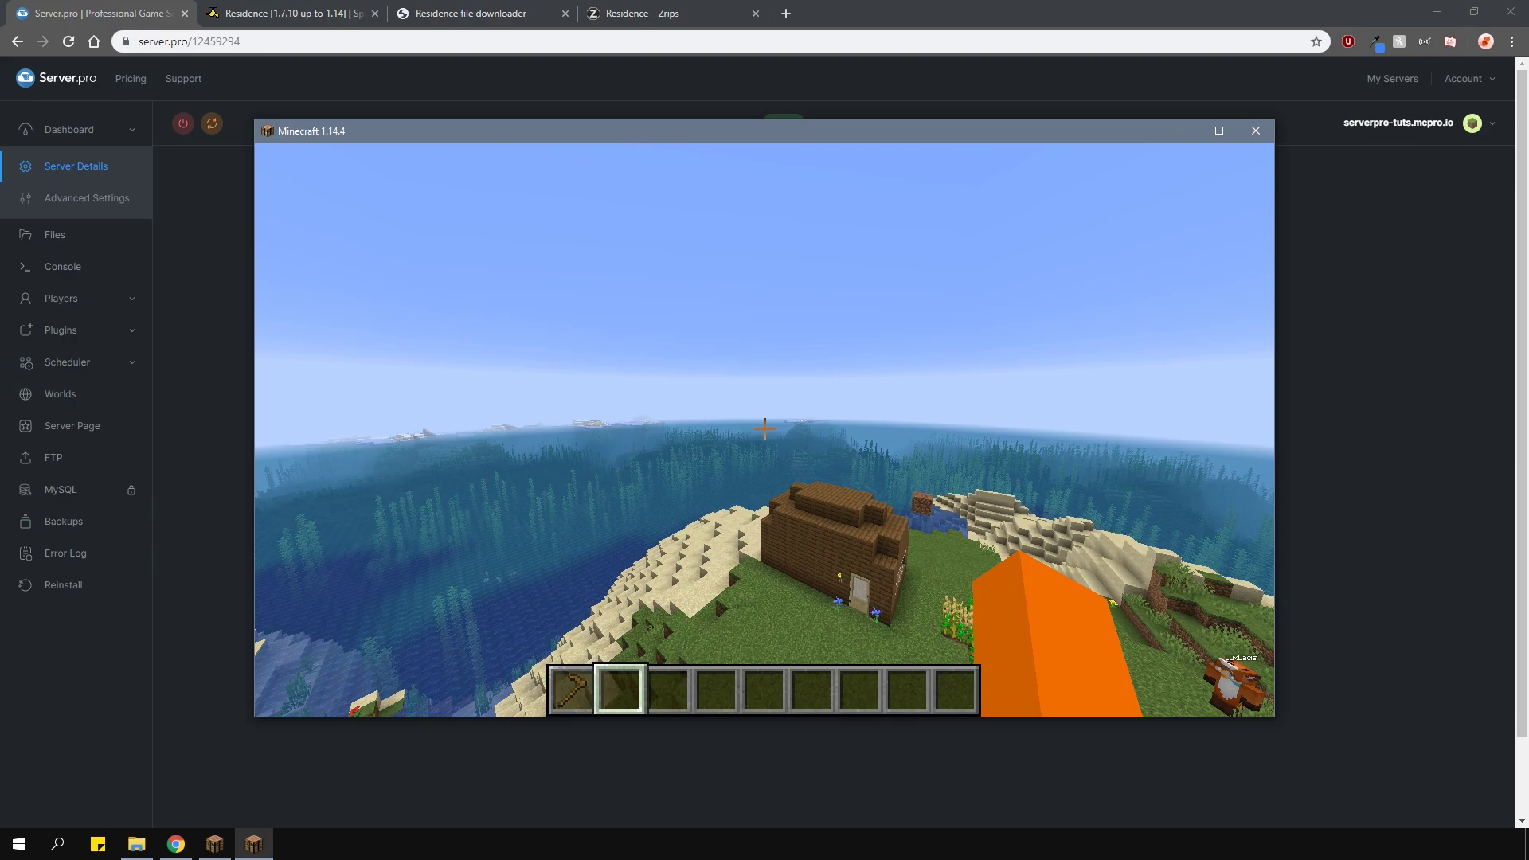
pyautogui.write('/')
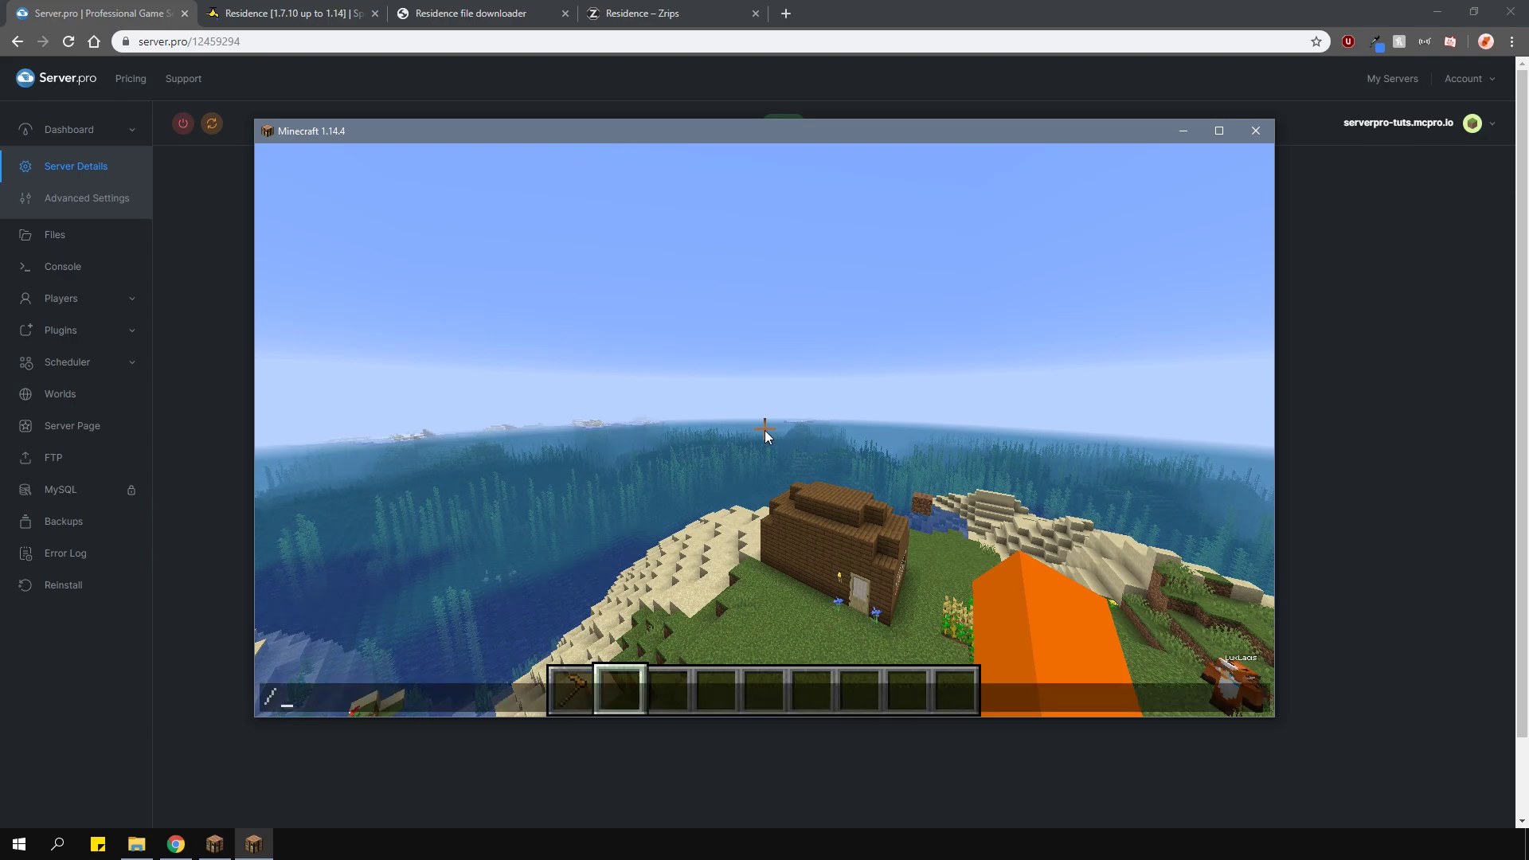
pyautogui.write('res ?')
pyautogui.press('Return')
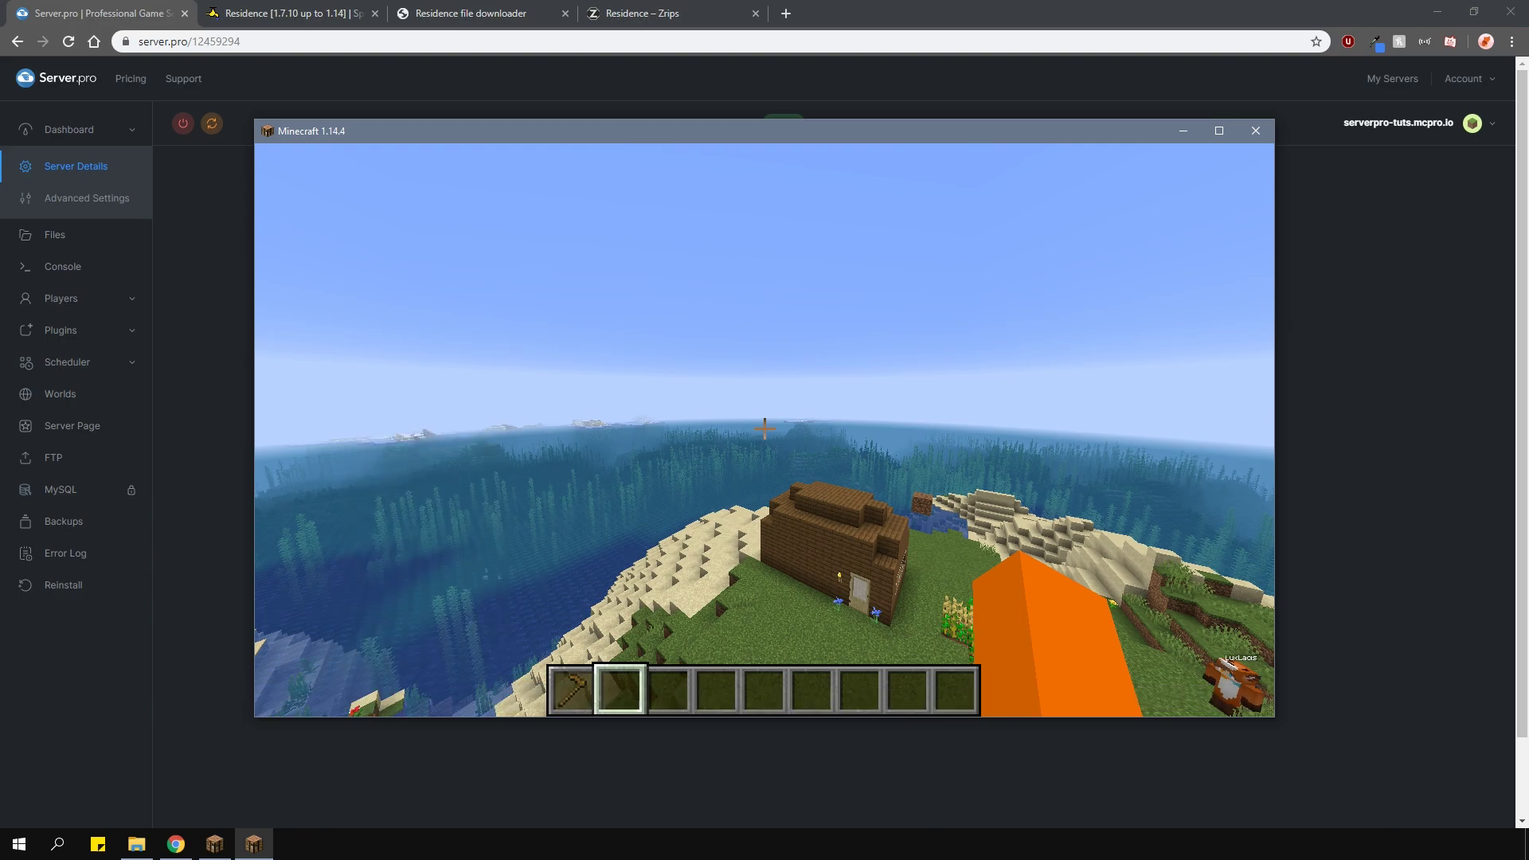
# - Run /res limits to show the default group's limit of 3 residences, 0 owned
pyautogui.press('t')
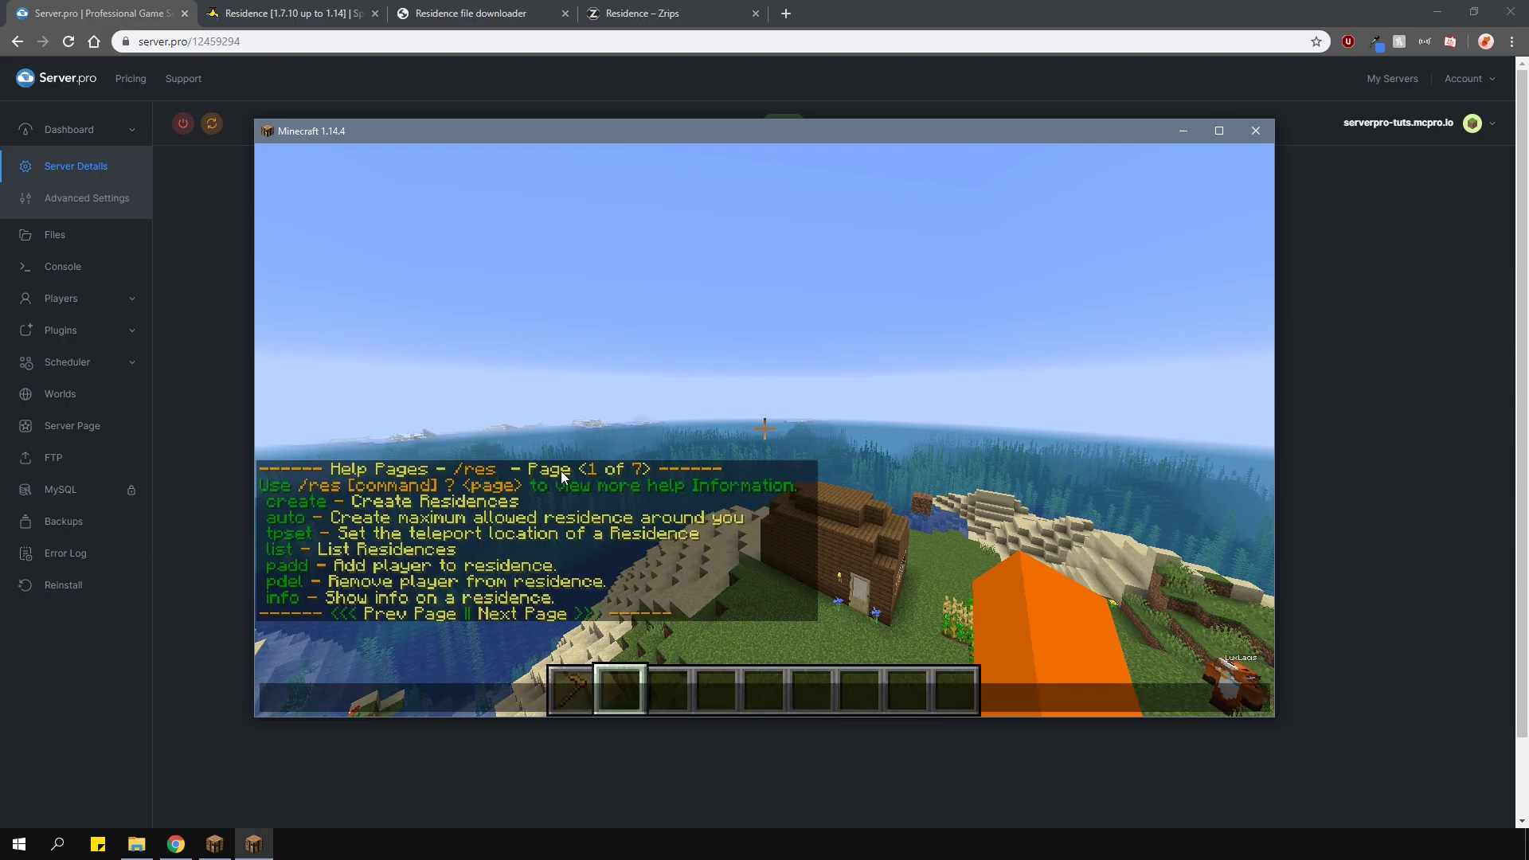
pyautogui.write('/res')
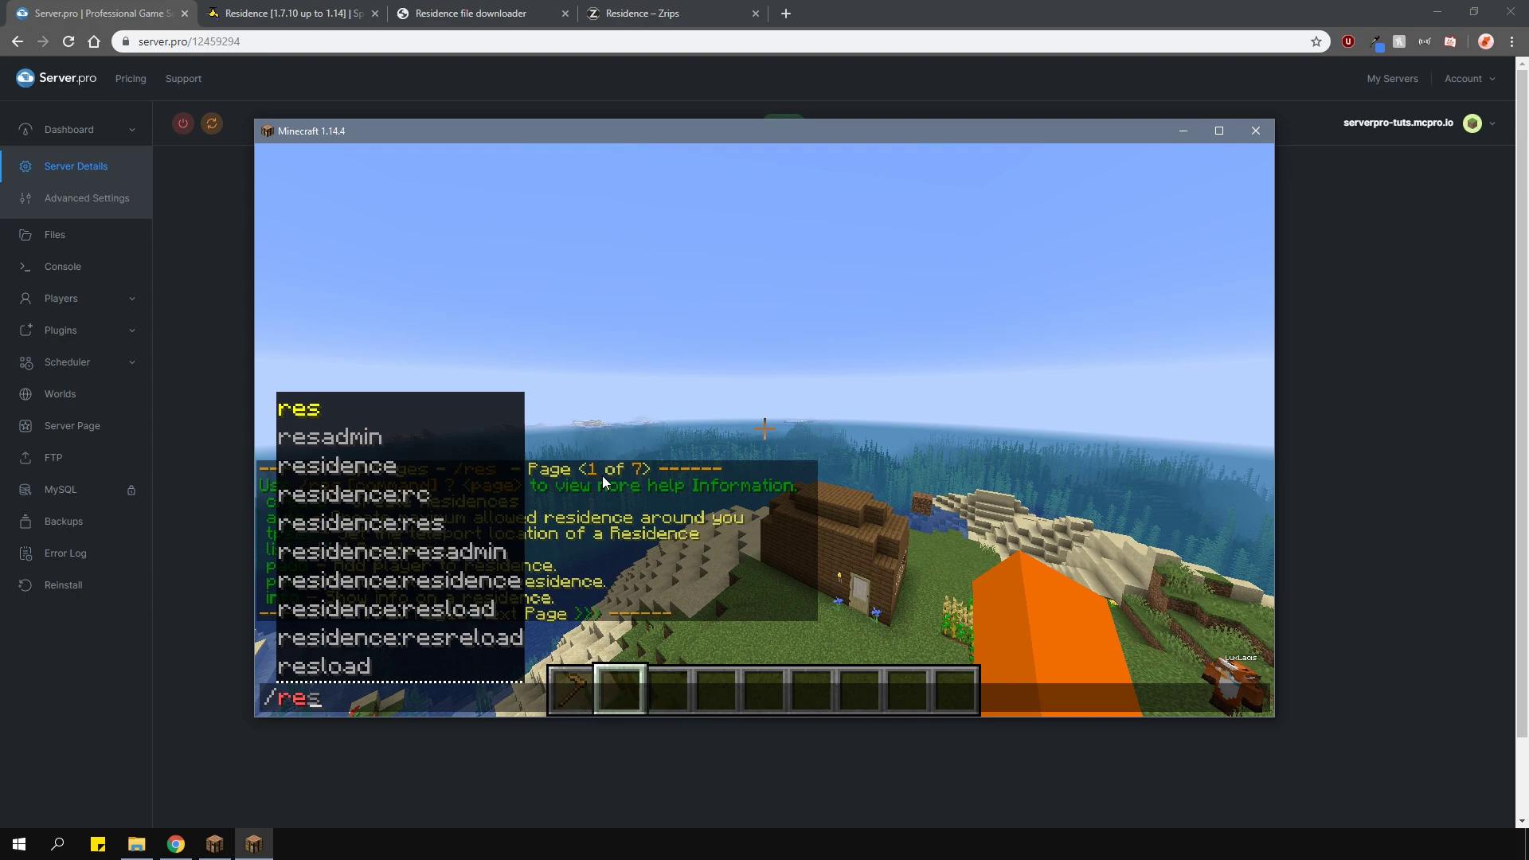
pyautogui.write(' limits')
pyautogui.press('Return')
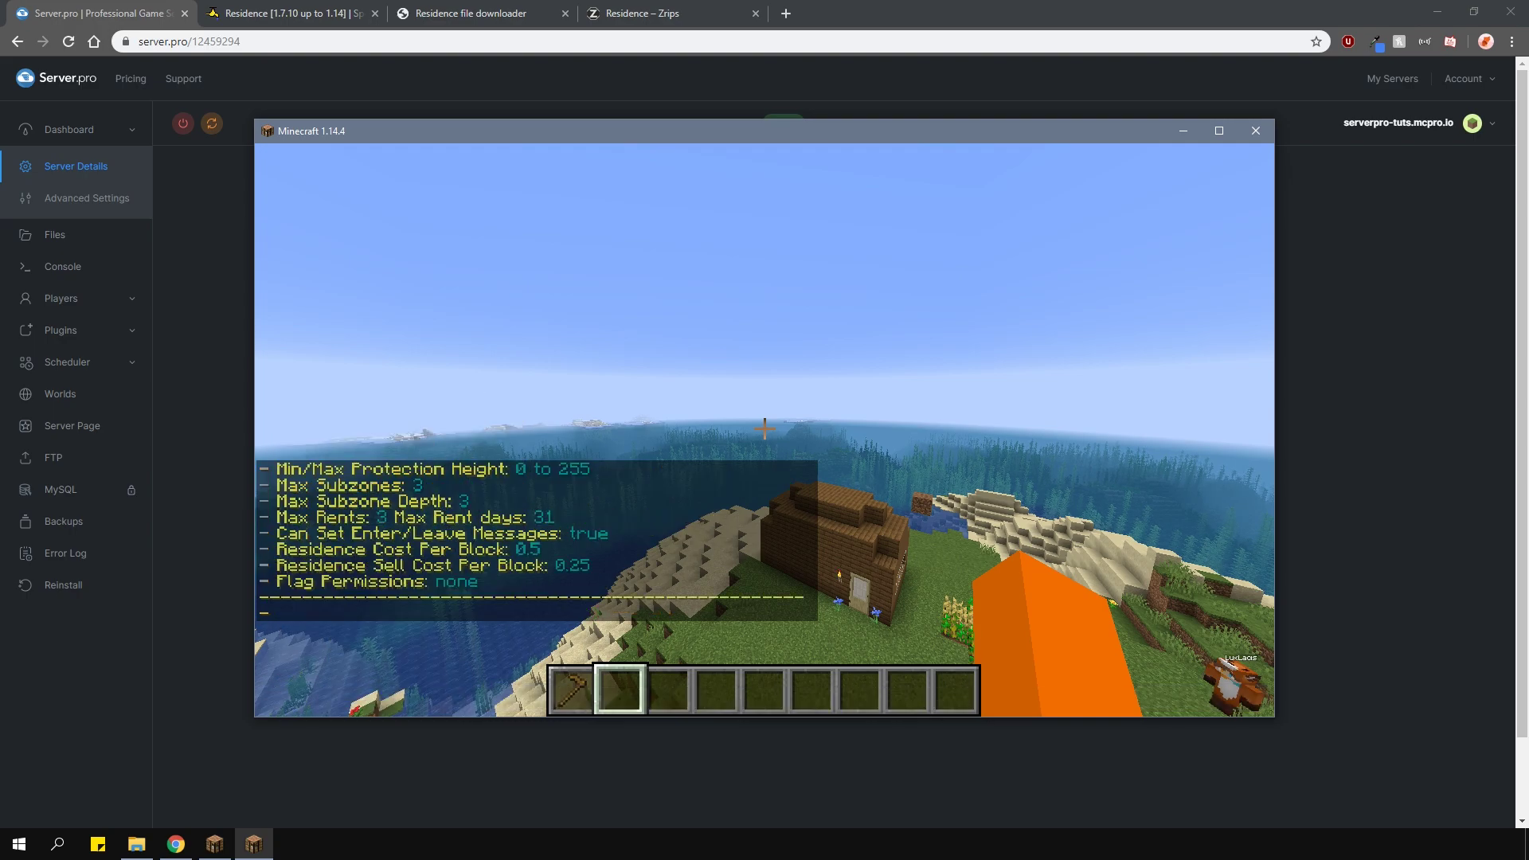
pyautogui.press('t')
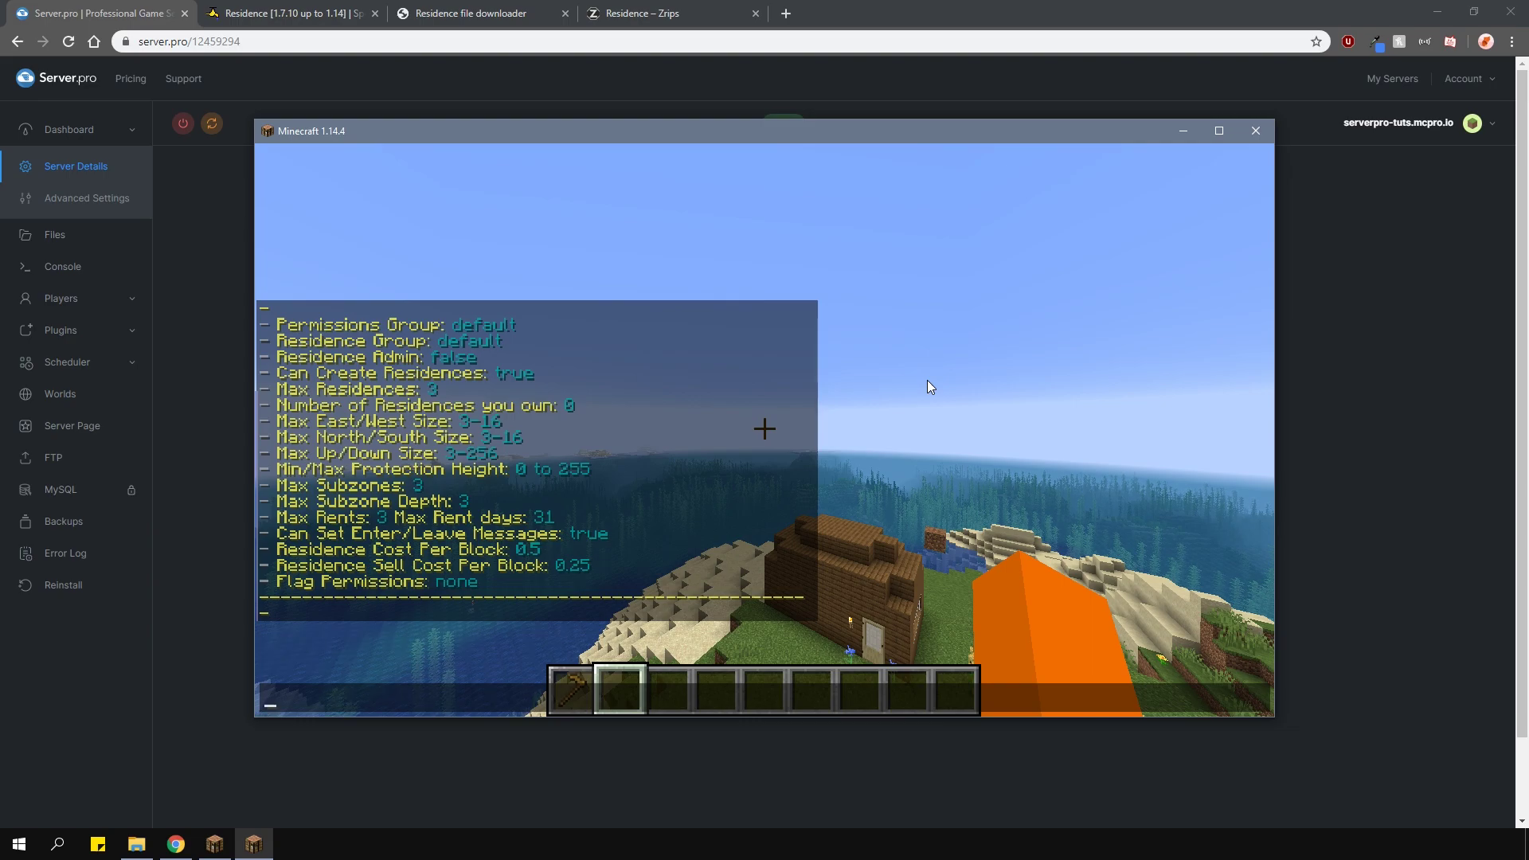
# - With the wooden hoe, set primary and secondary corners around the house for a 378-block selection
pyautogui.press('Escape')
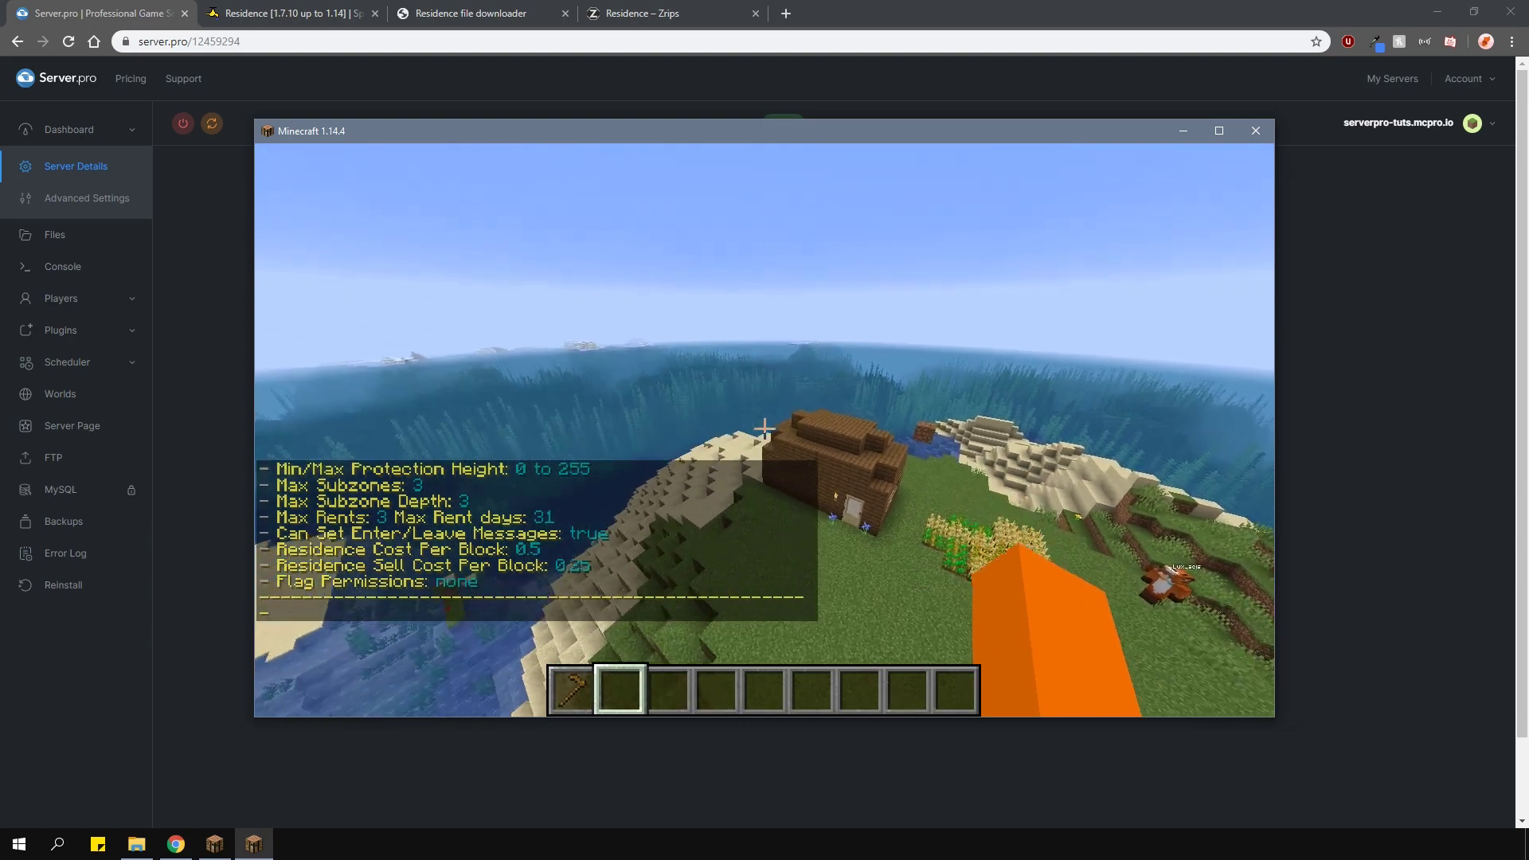
pyautogui.press('1')
pyautogui.press('w')
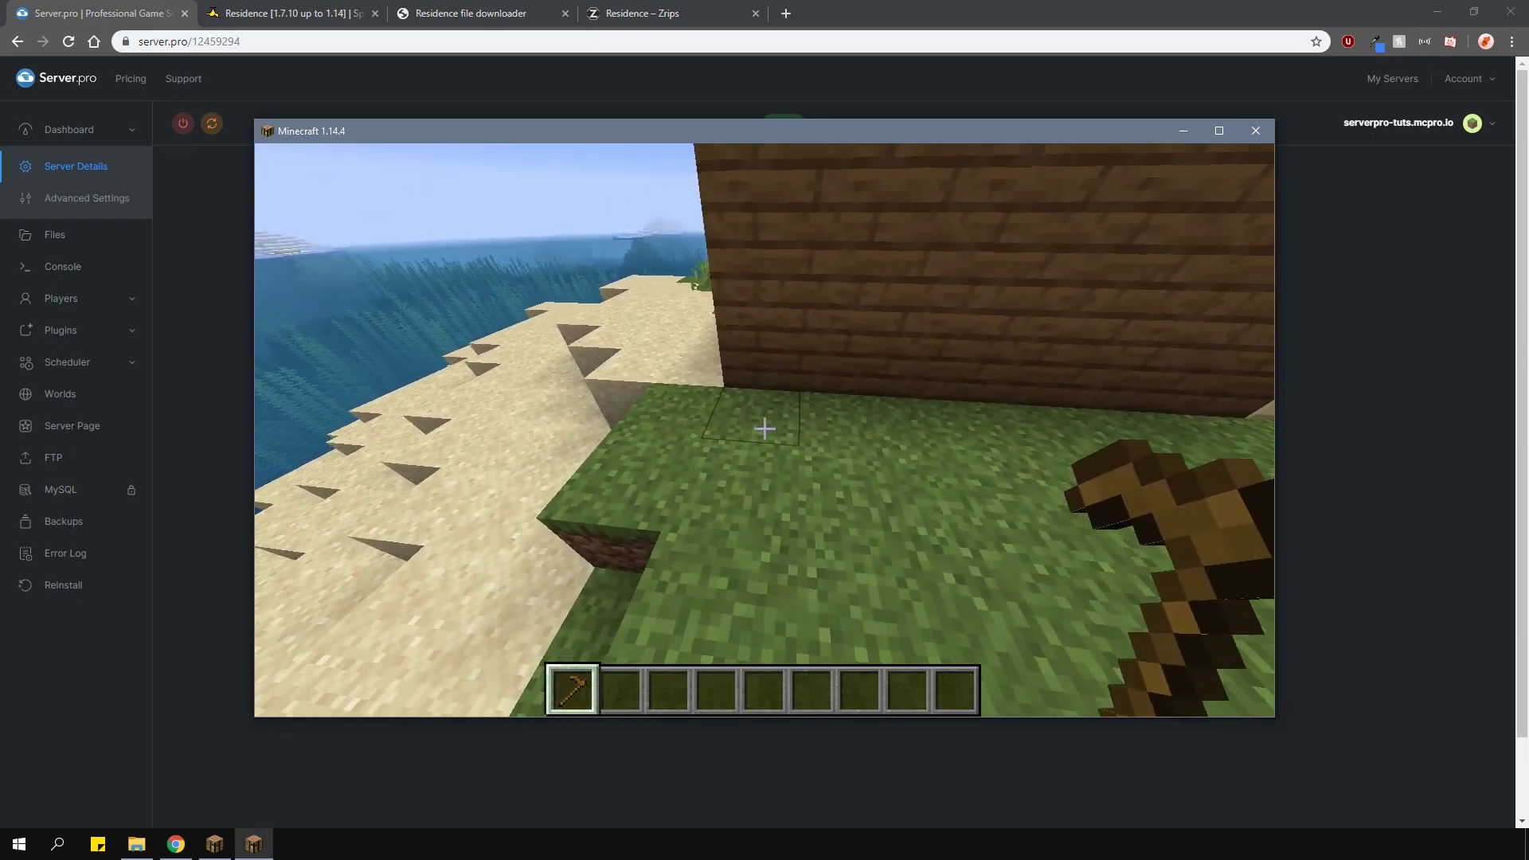
pyautogui.click(764, 428)
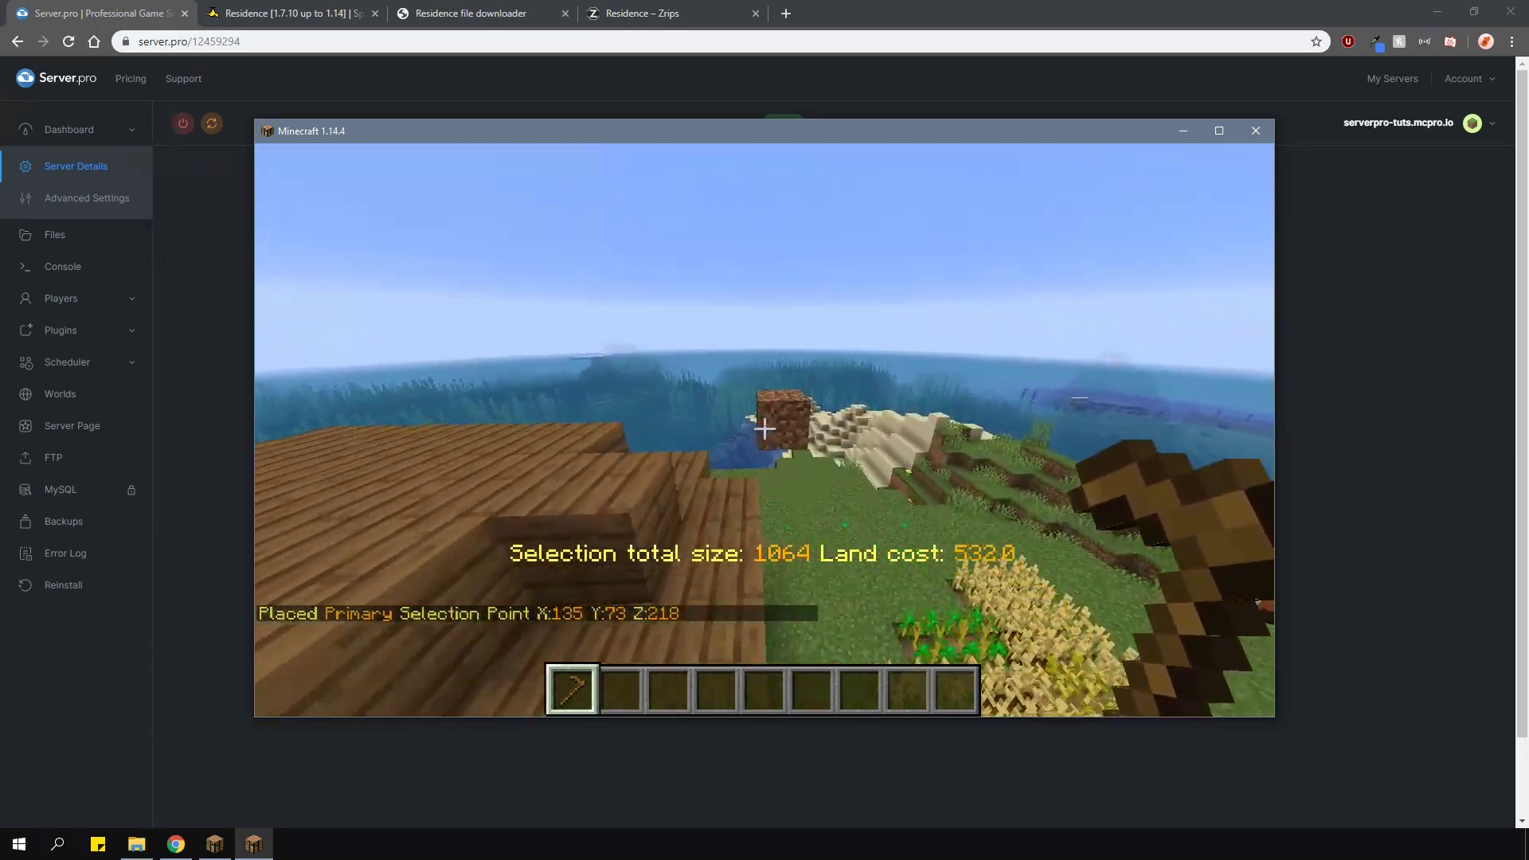
pyautogui.rightClick(764, 428)
pyautogui.press('s')
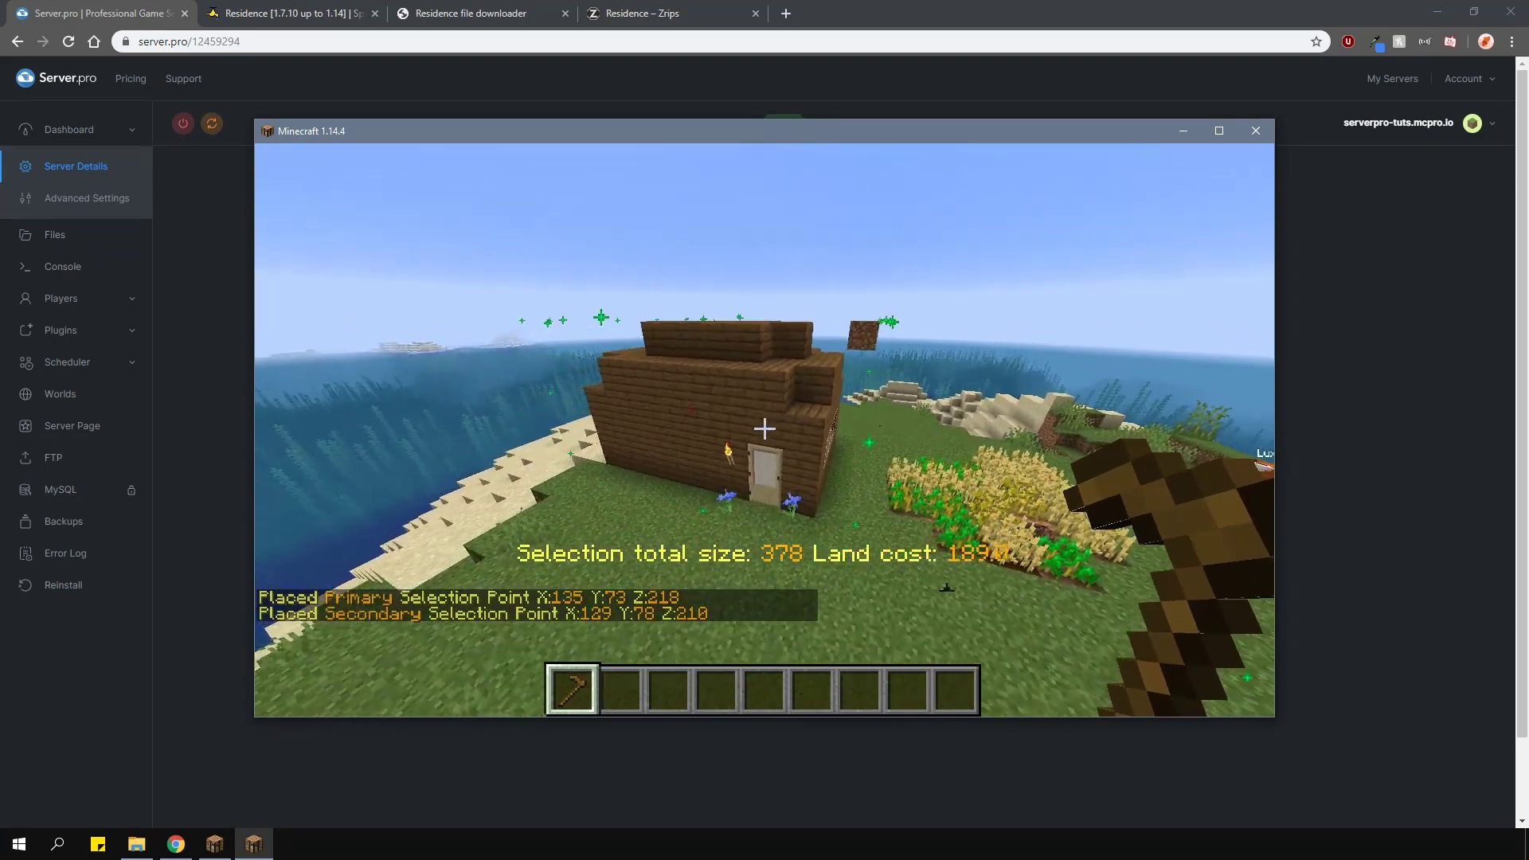
pyautogui.press('space')
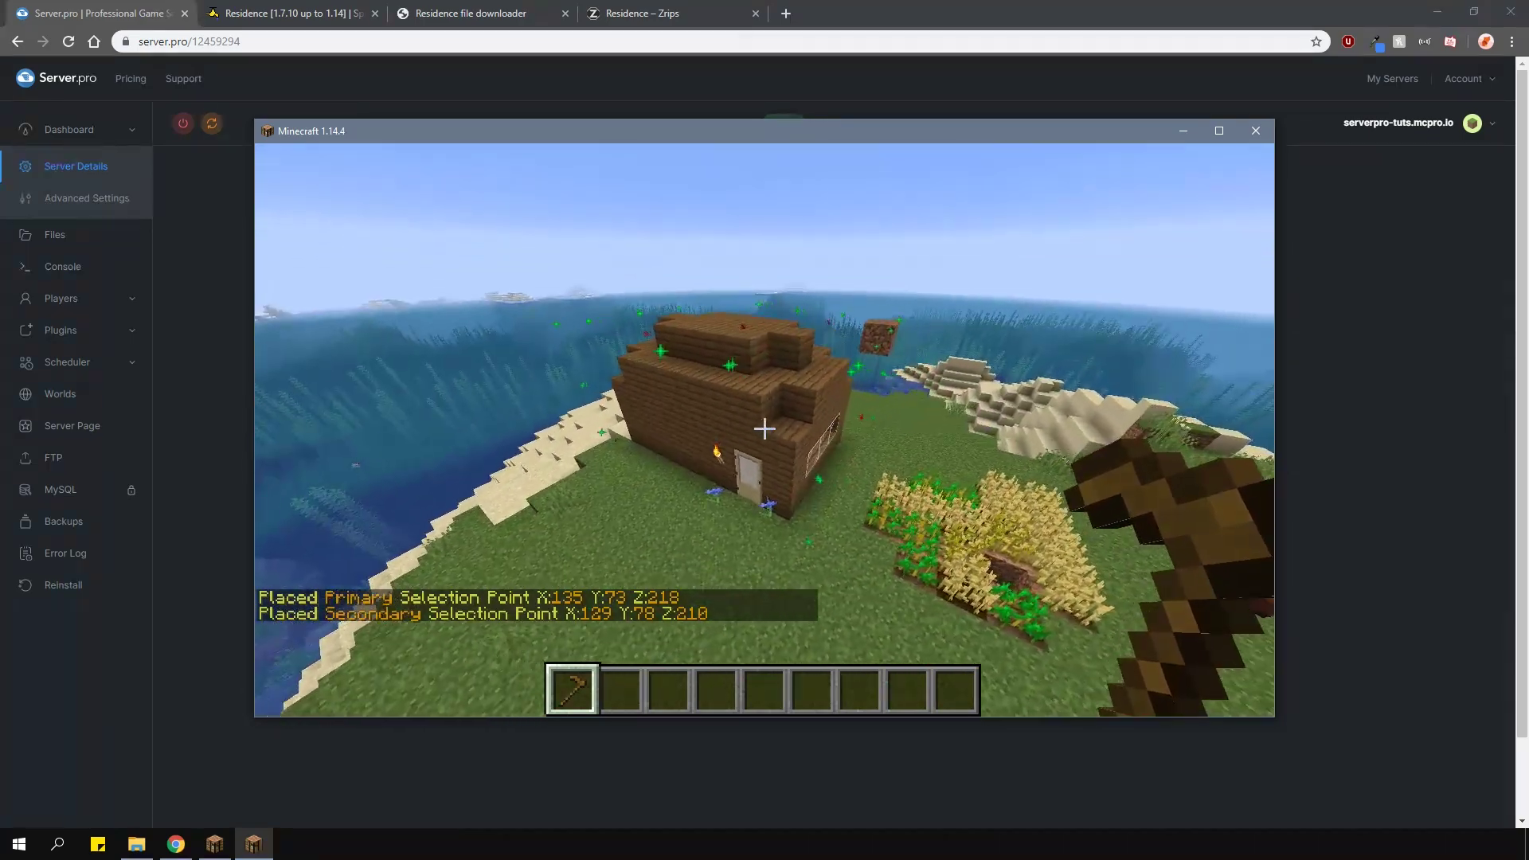
# - Open the house door and show the selection's size and land cost with select cost
pyautogui.press('w')
pyautogui.press('4')
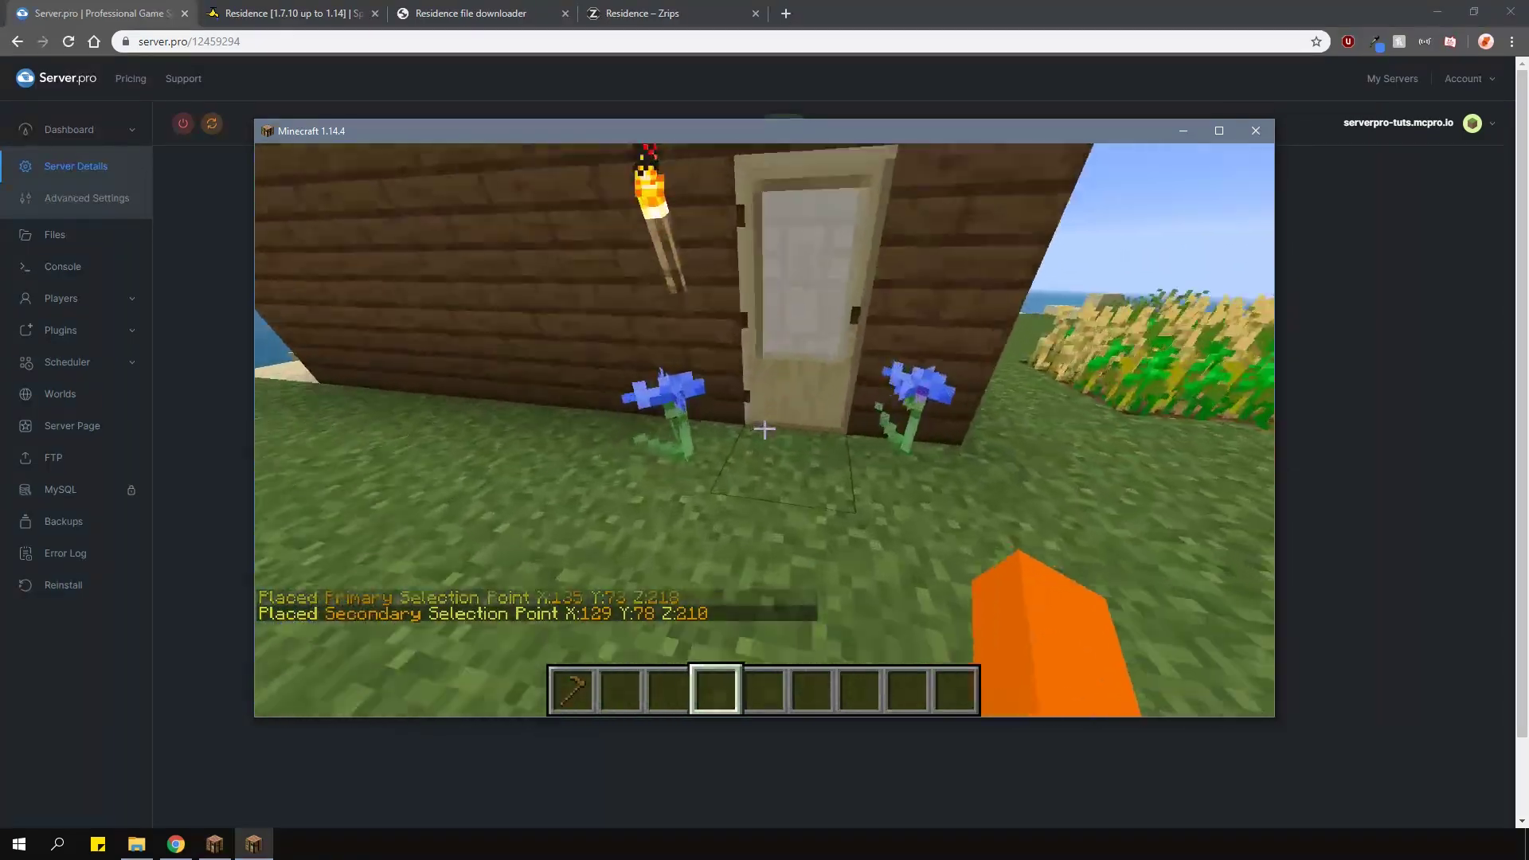
pyautogui.rightClick(764, 429)
pyautogui.write('w')
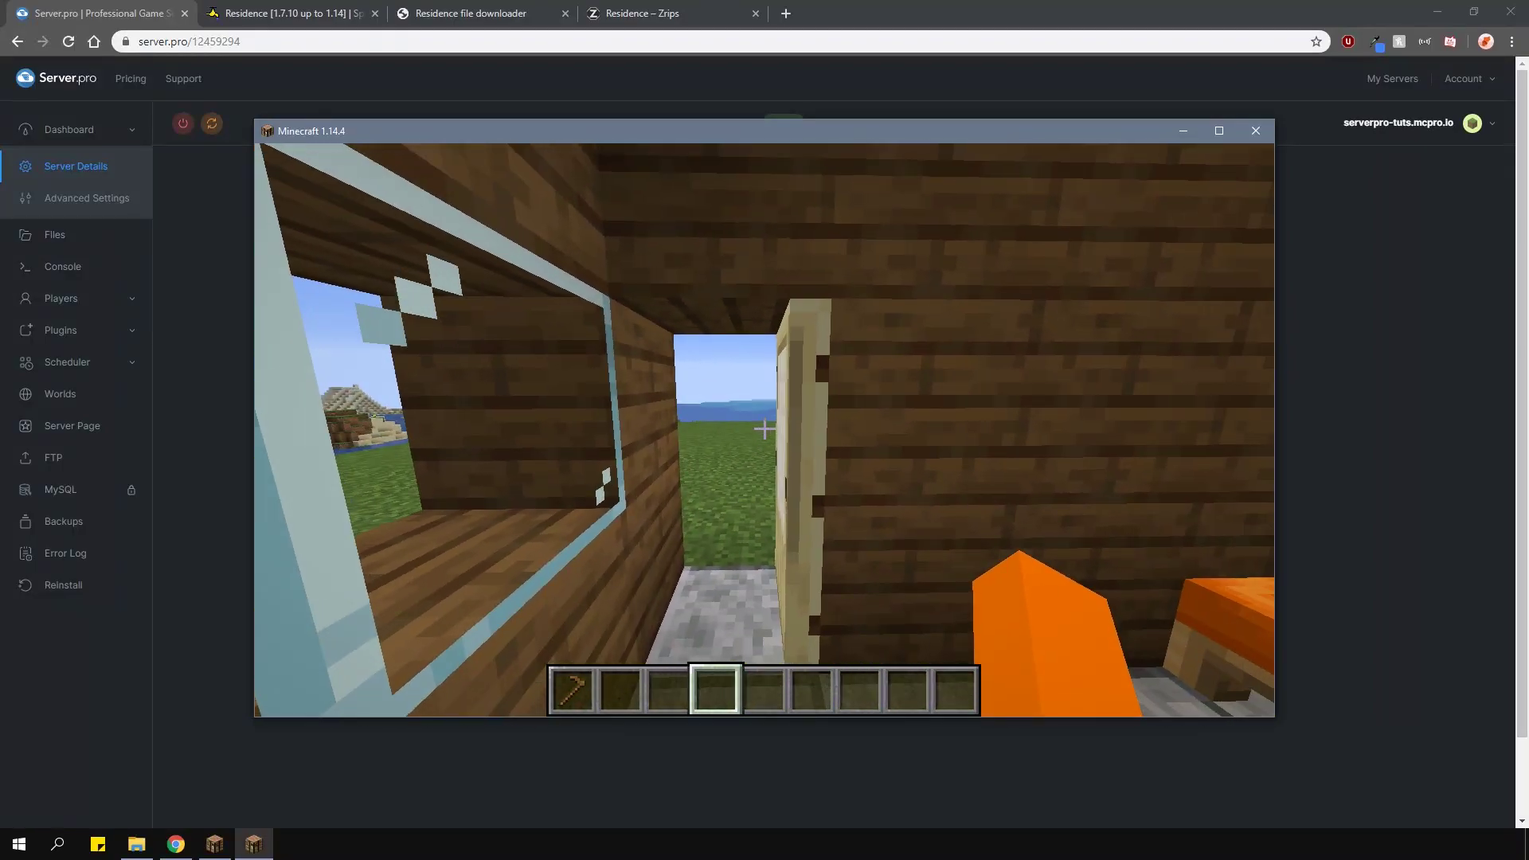
pyautogui.write('/rc')
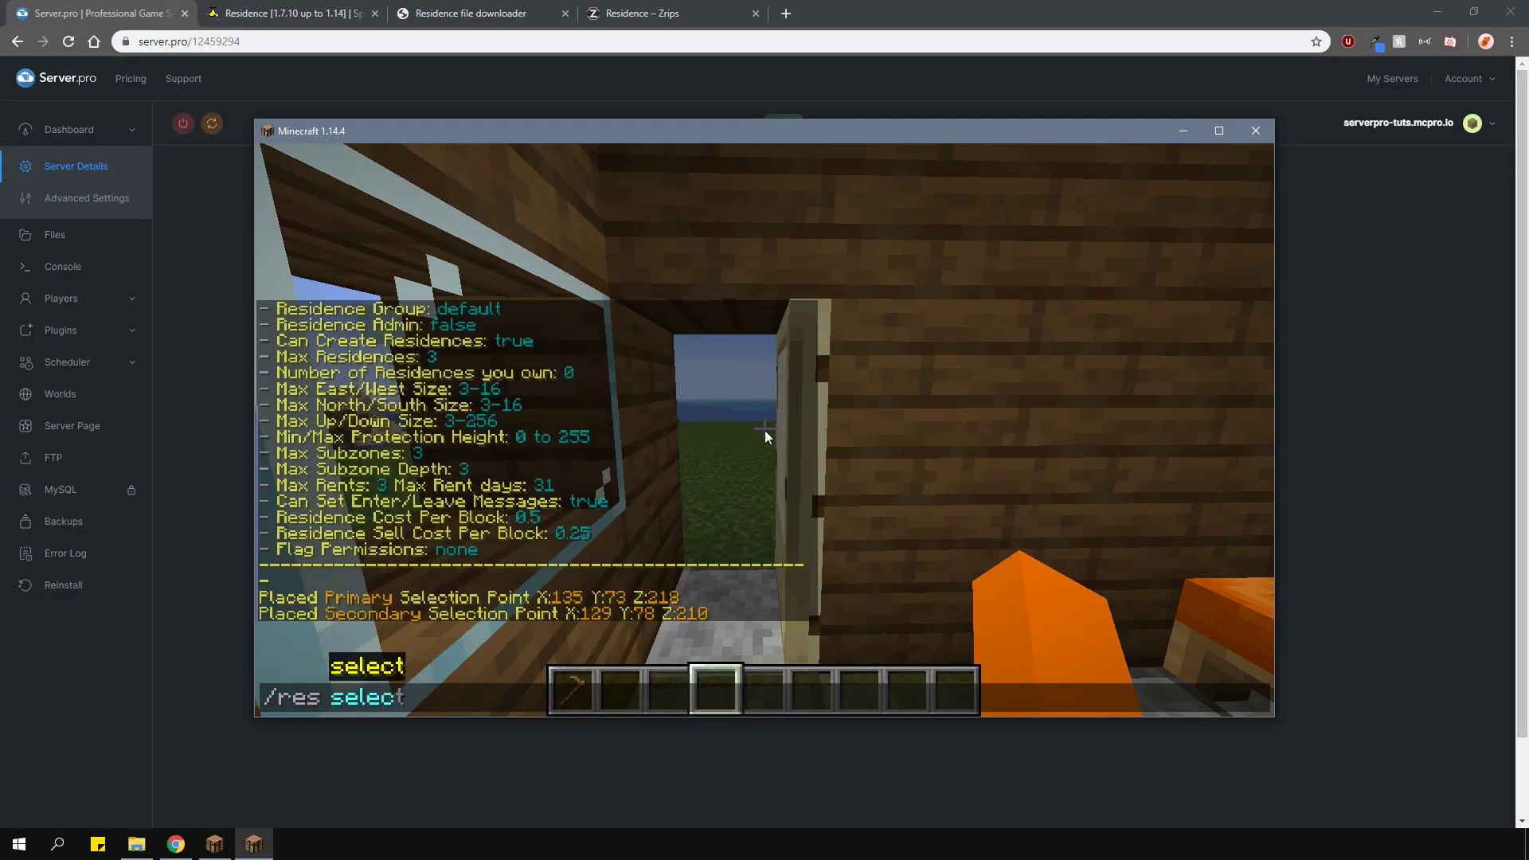
pyautogui.write(' select cost')
pyautogui.press('Return')
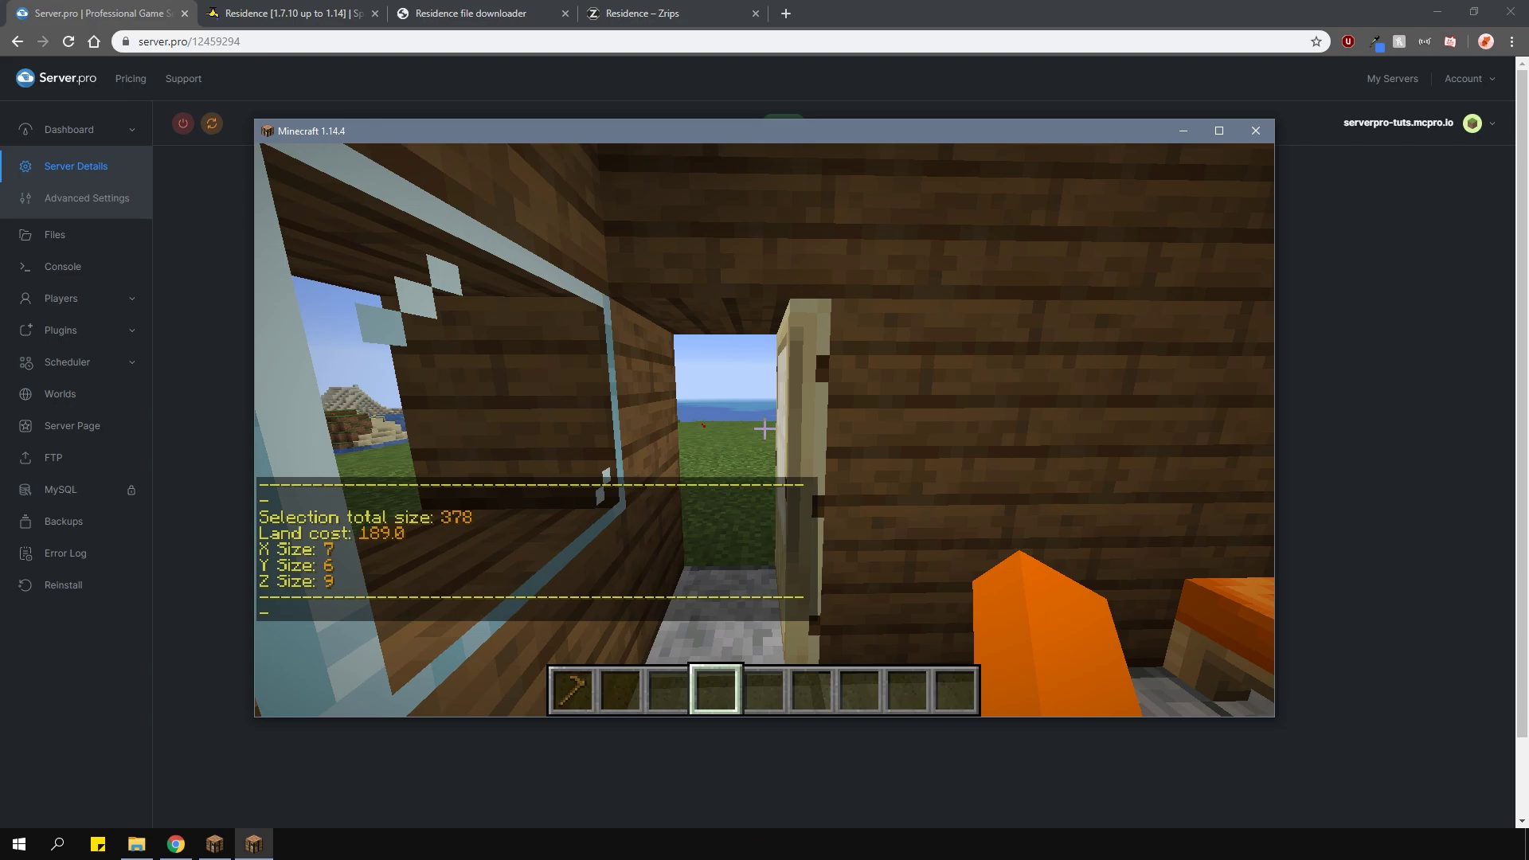
# - Expand the selection 5 blocks east and 7 blocks north with /res select expand
pyautogui.write('/')
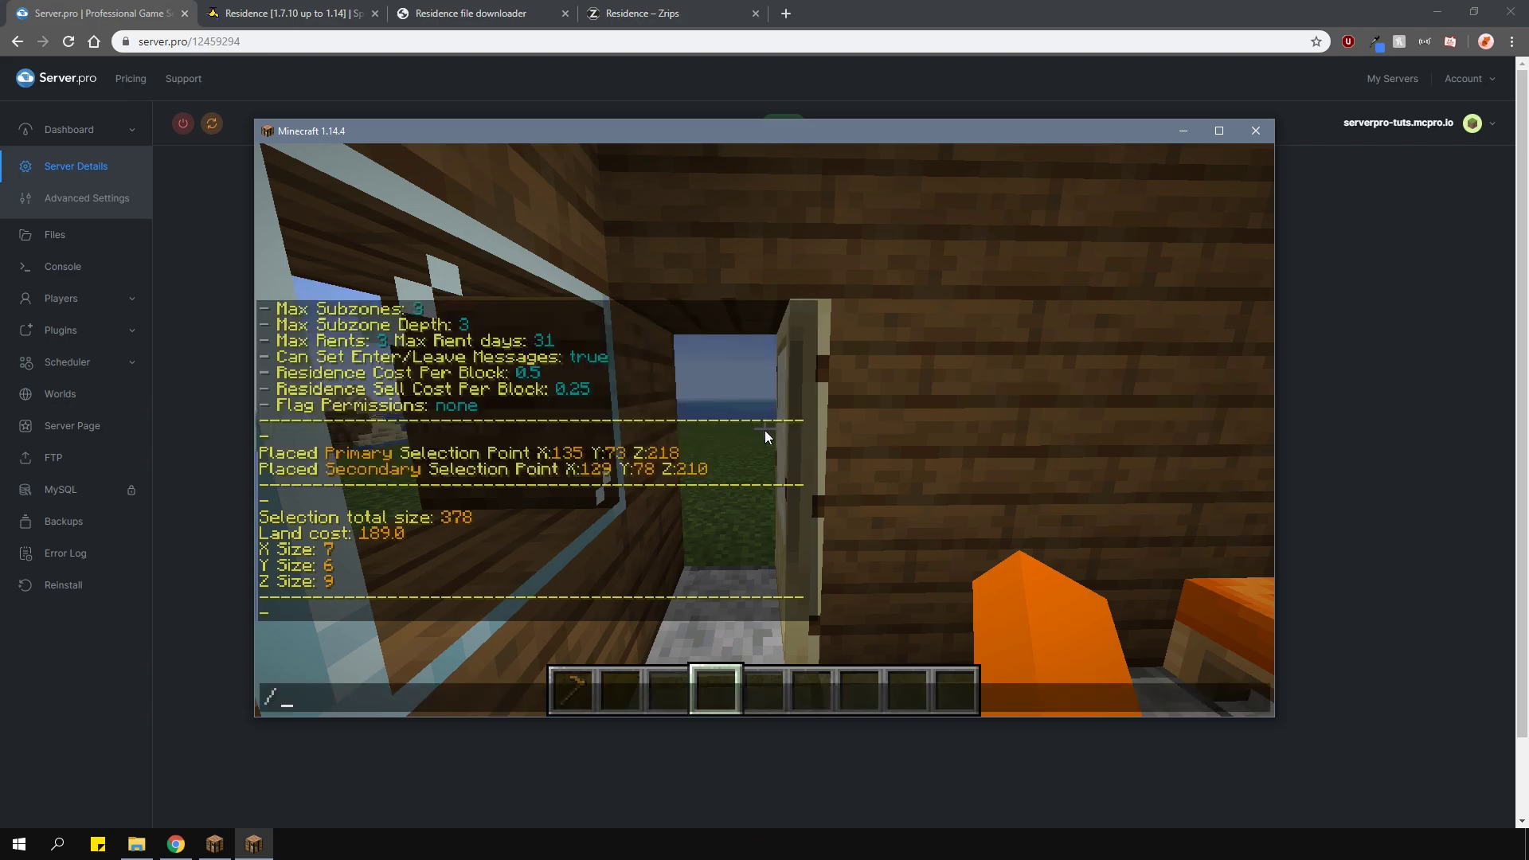
pyautogui.write('res select expand ')
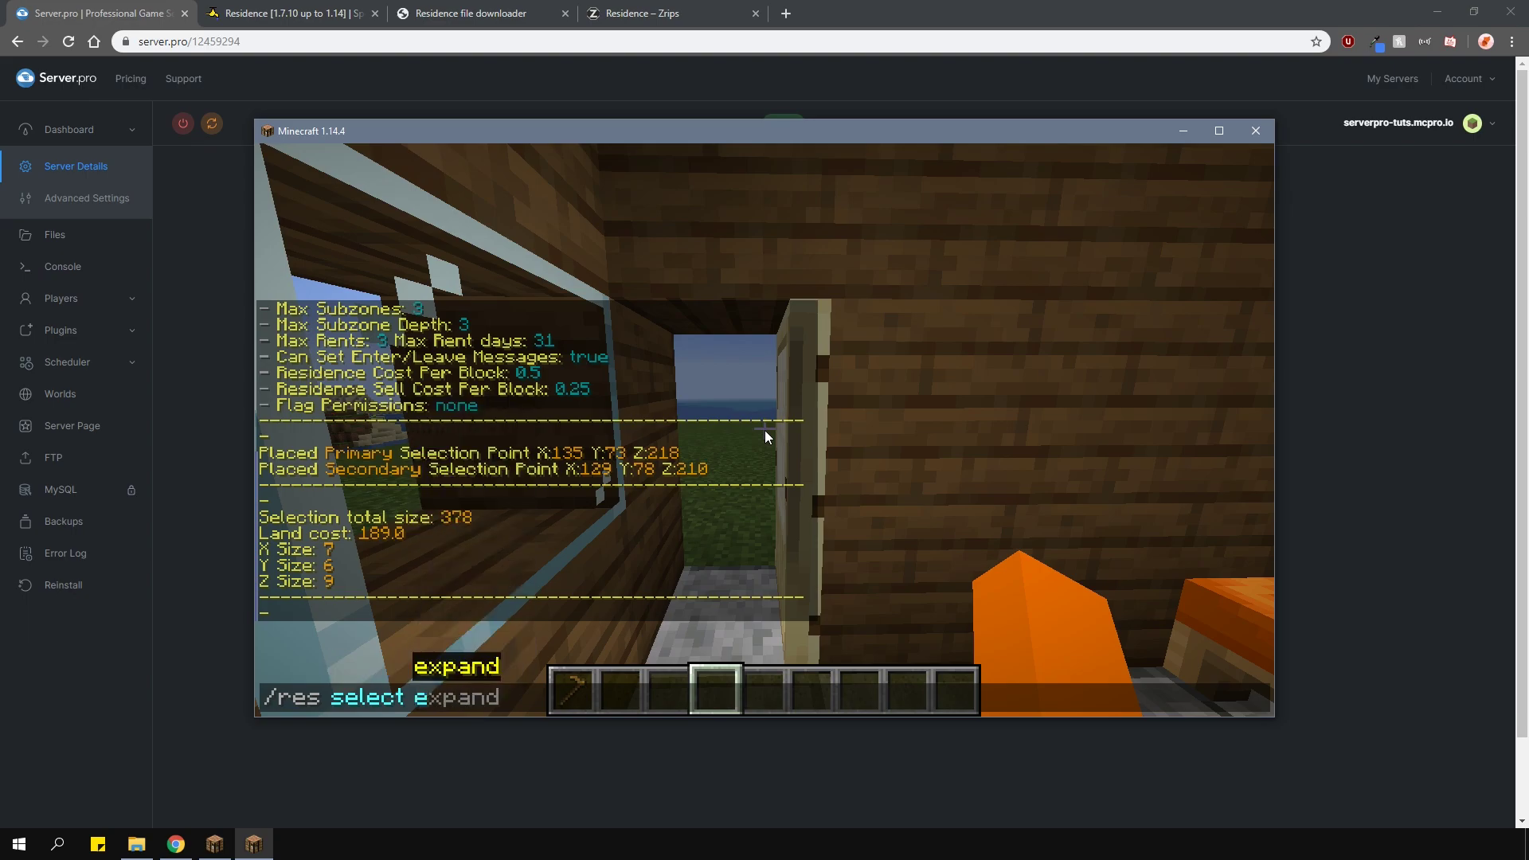
pyautogui.write('5')
pyautogui.press('Return')
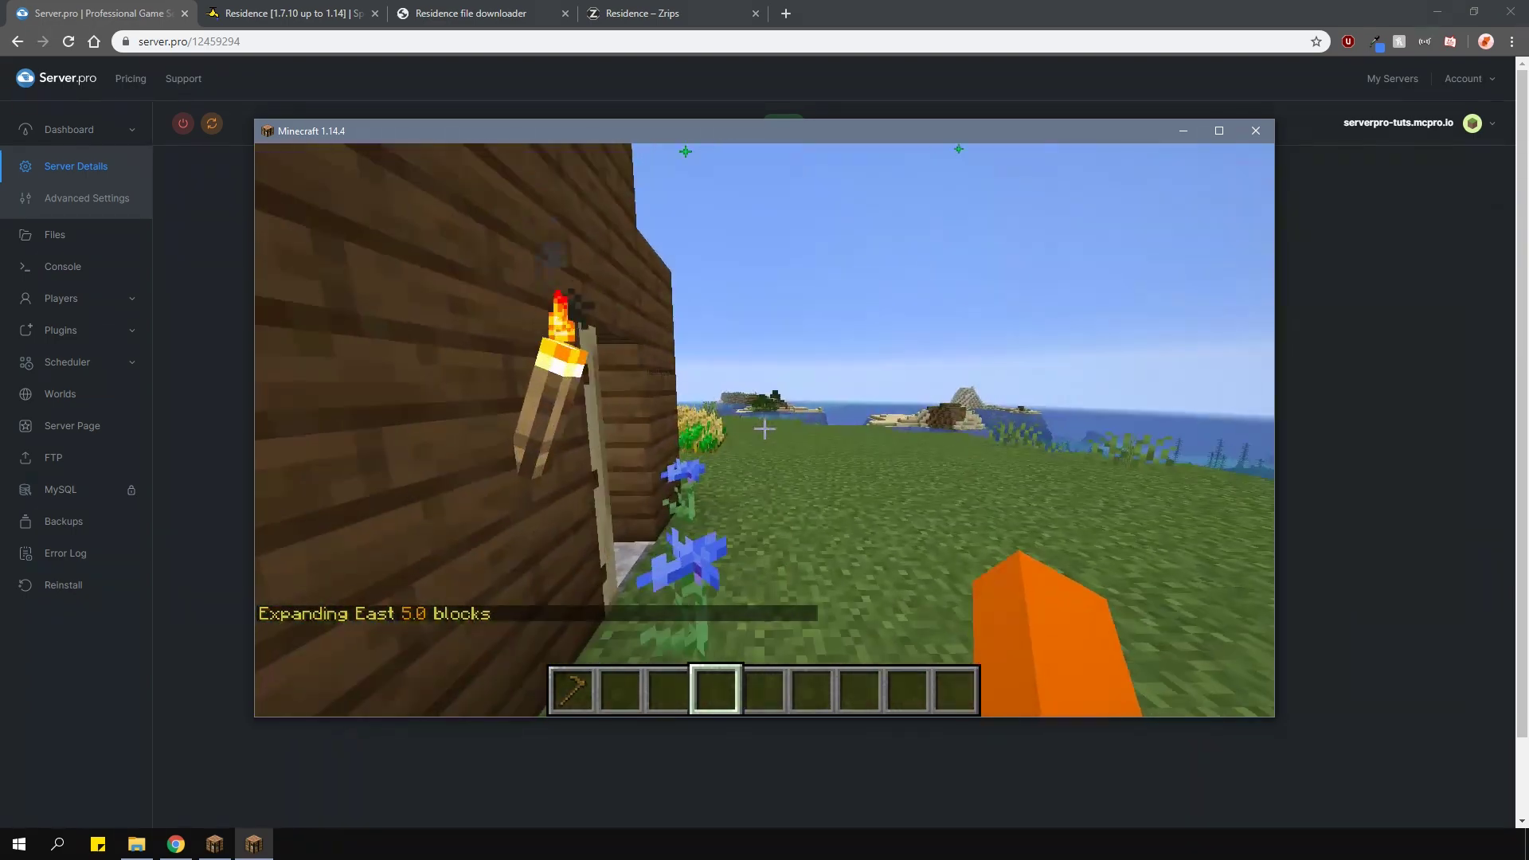
pyautogui.write('/res select')
pyautogui.press('Return')
pyautogui.write('/res select expand 7')
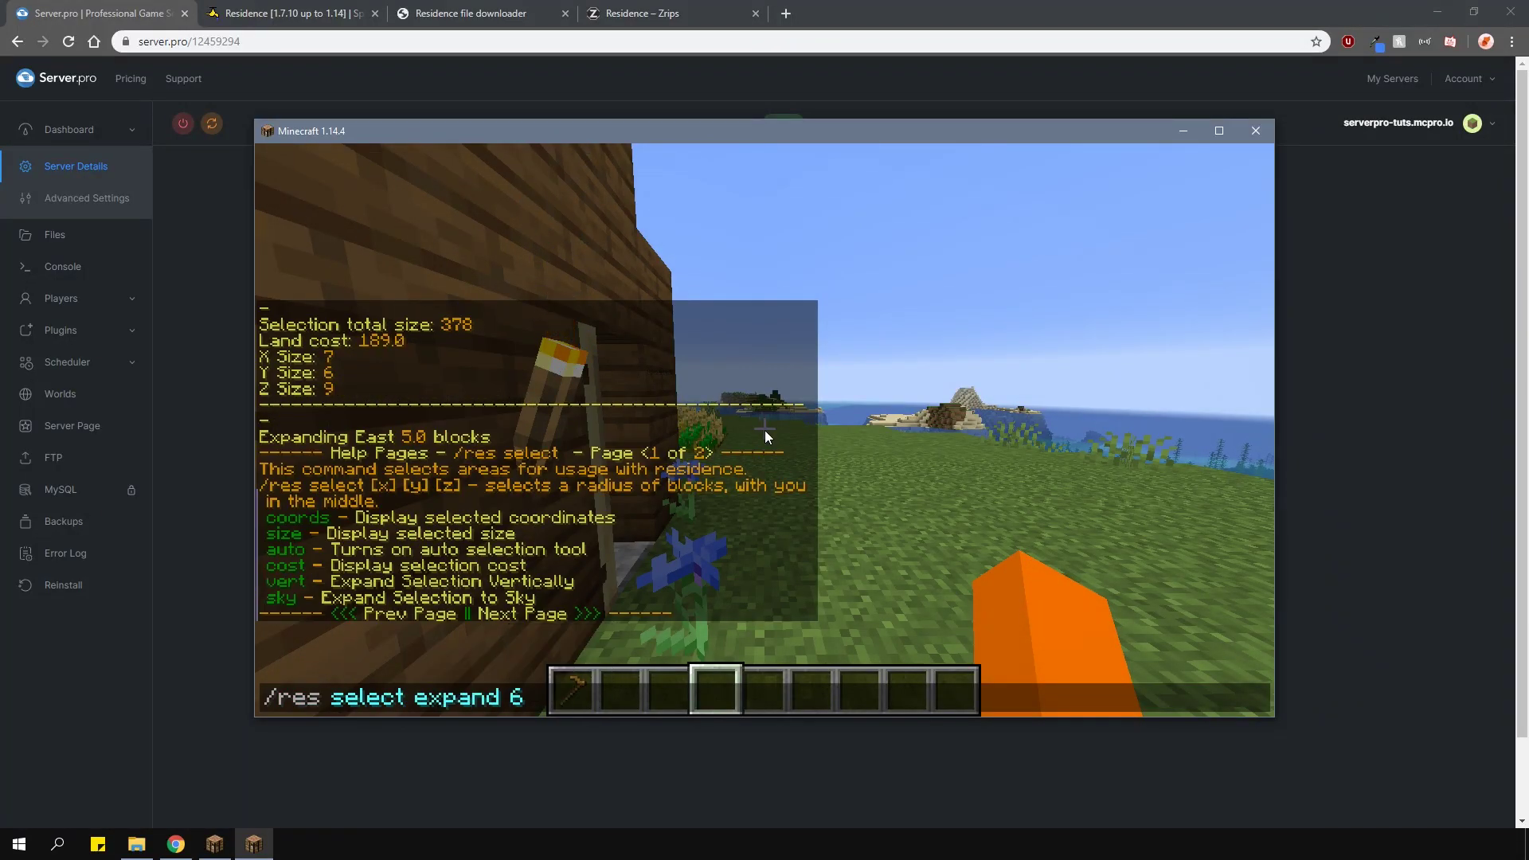
pyautogui.press('Return')
pyautogui.write('/res select co')
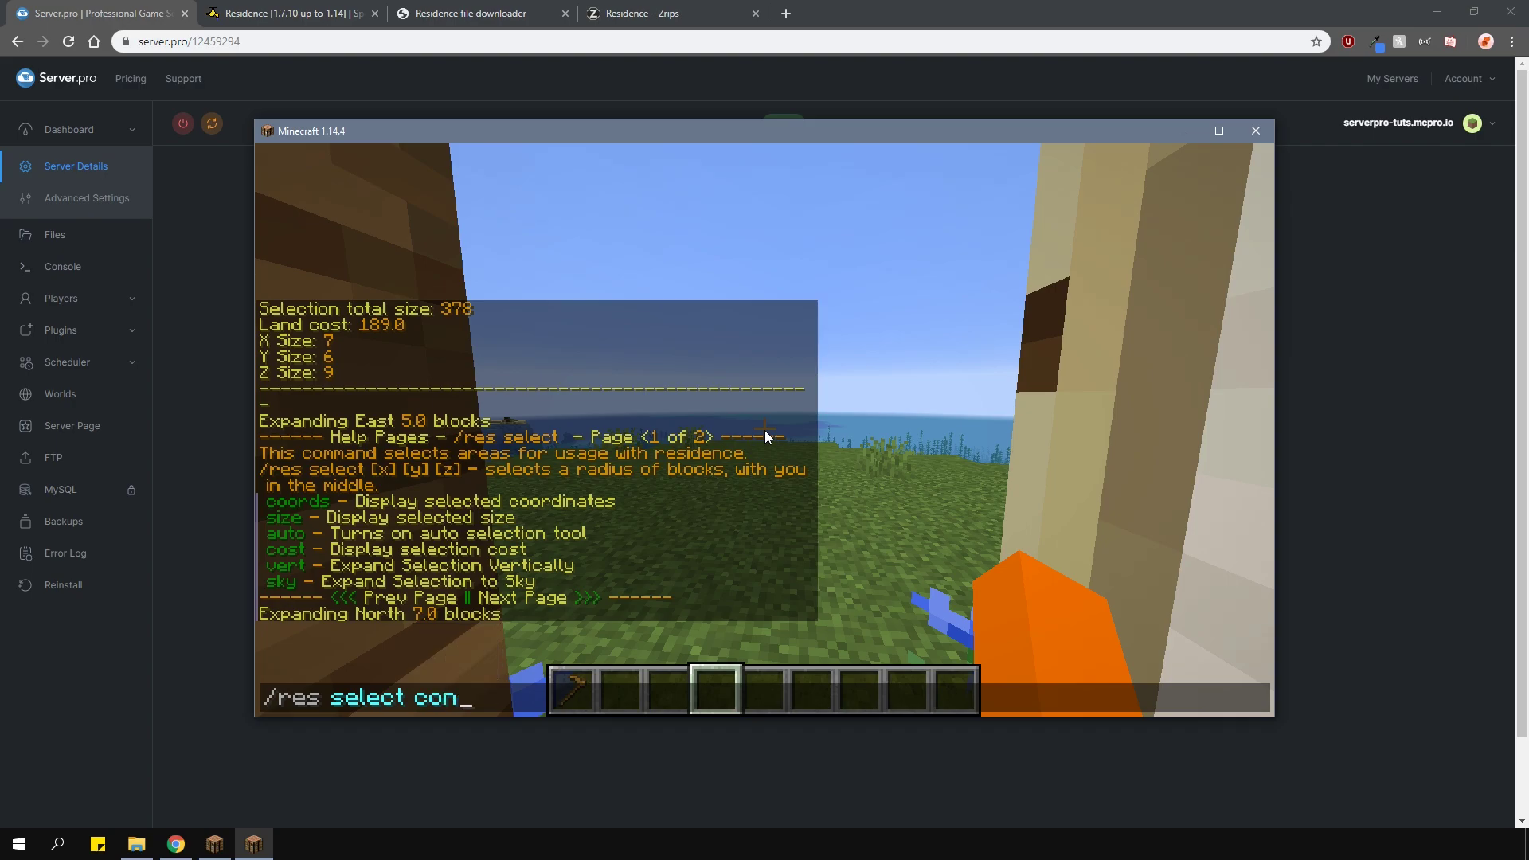
pyautogui.write('ntract 3')
# - Contract the selection 3 blocks west and create the residence 'base' for $432
pyautogui.press('Return')
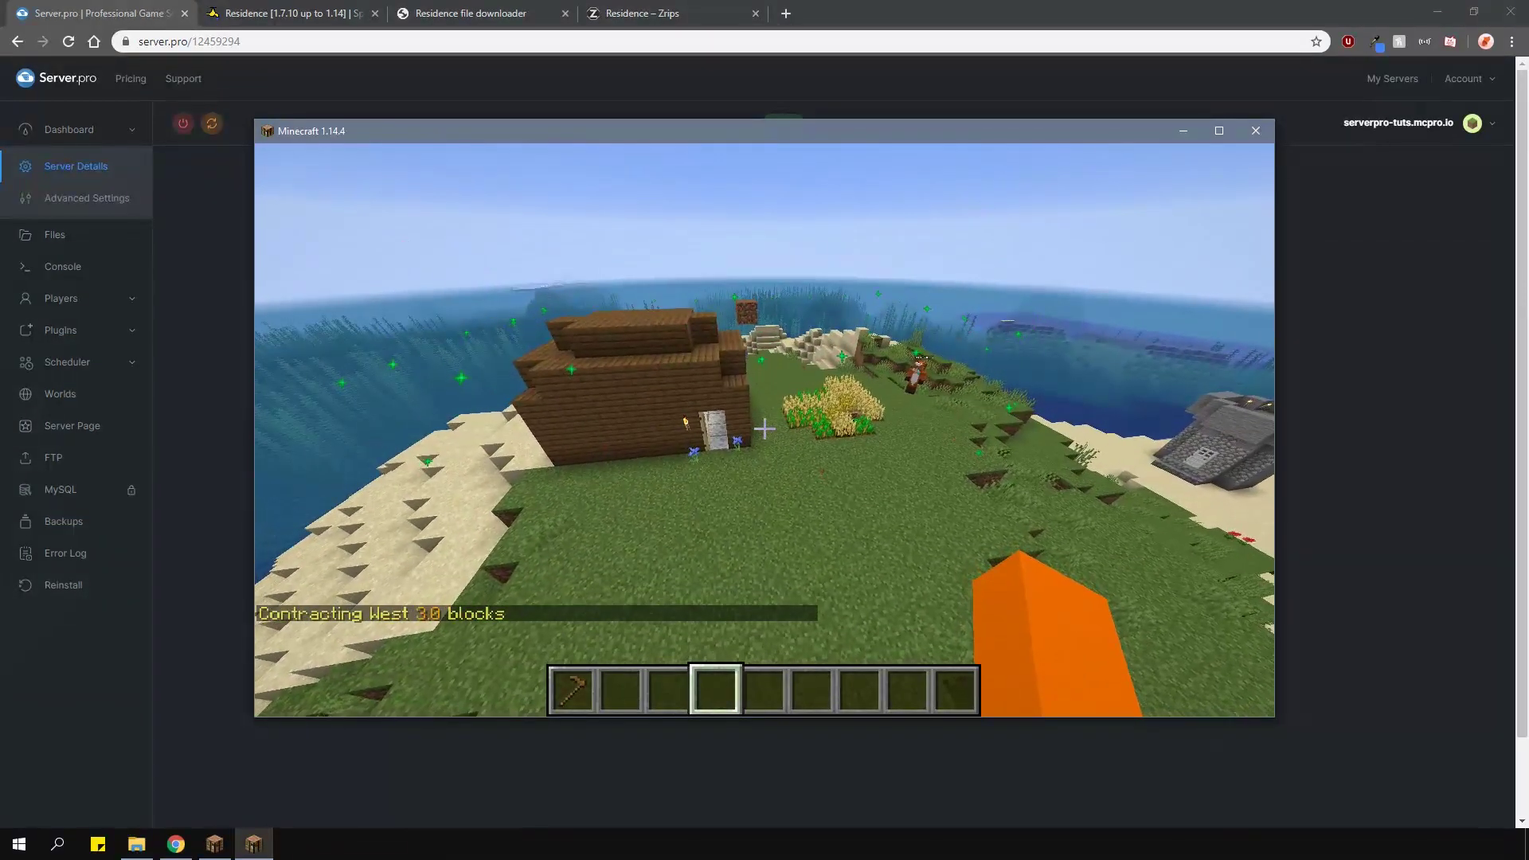
pyautogui.write('/res create base')
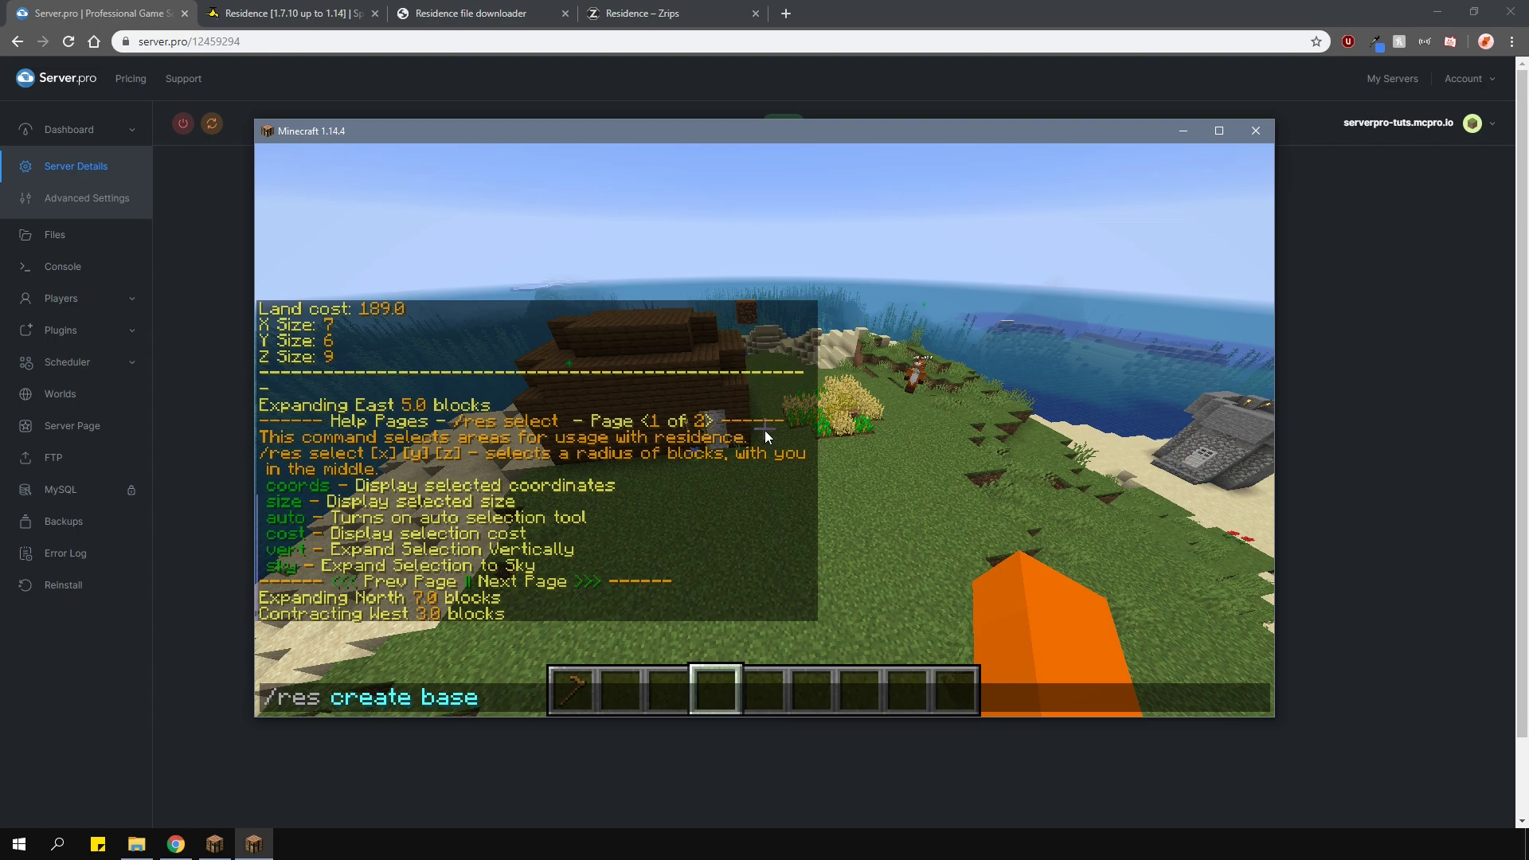
pyautogui.press('Return')
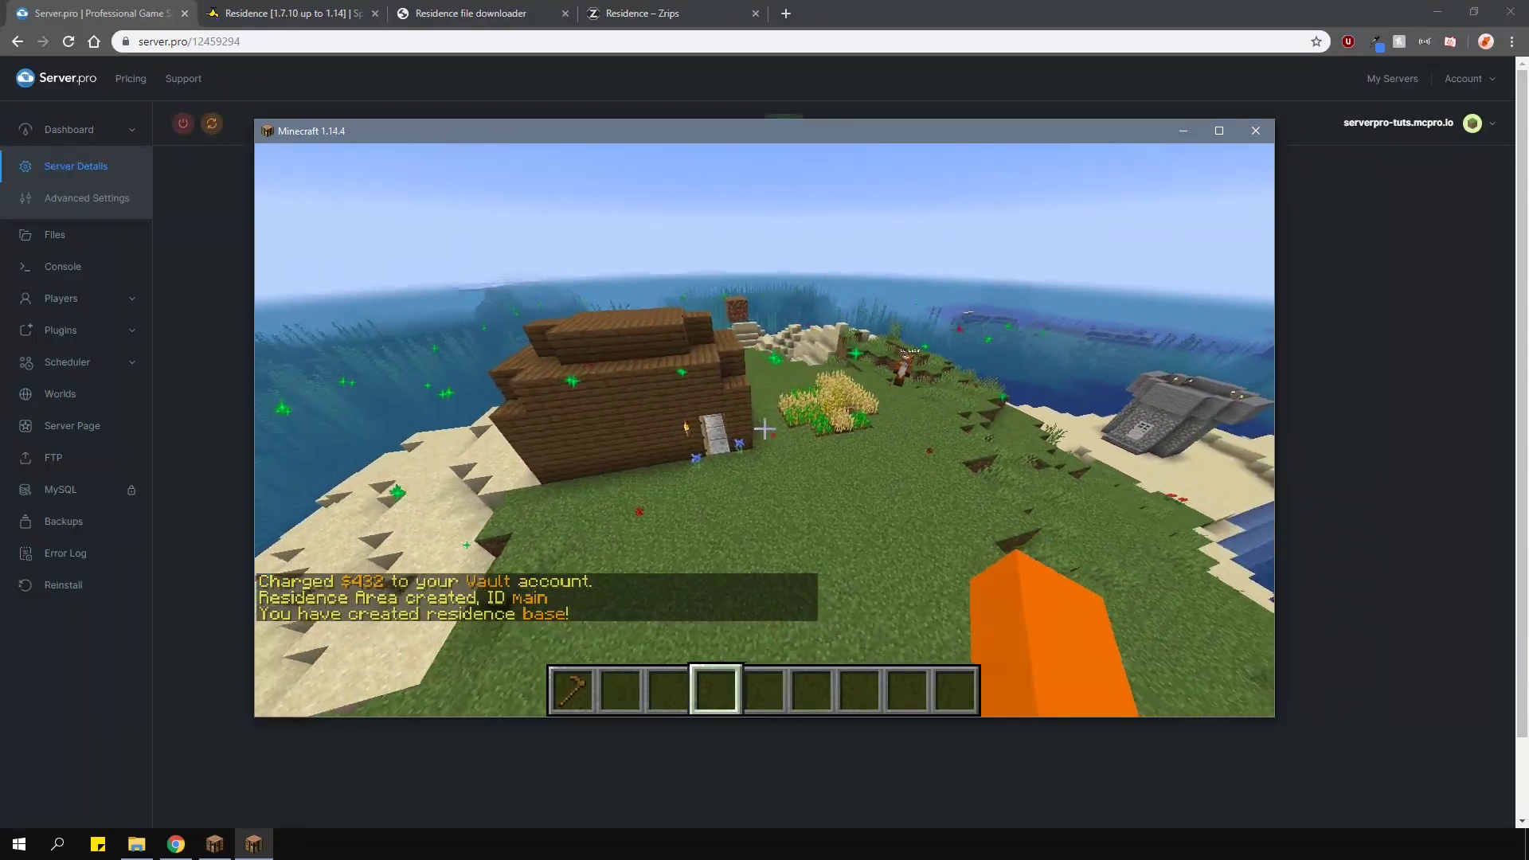
pyautogui.press('w')
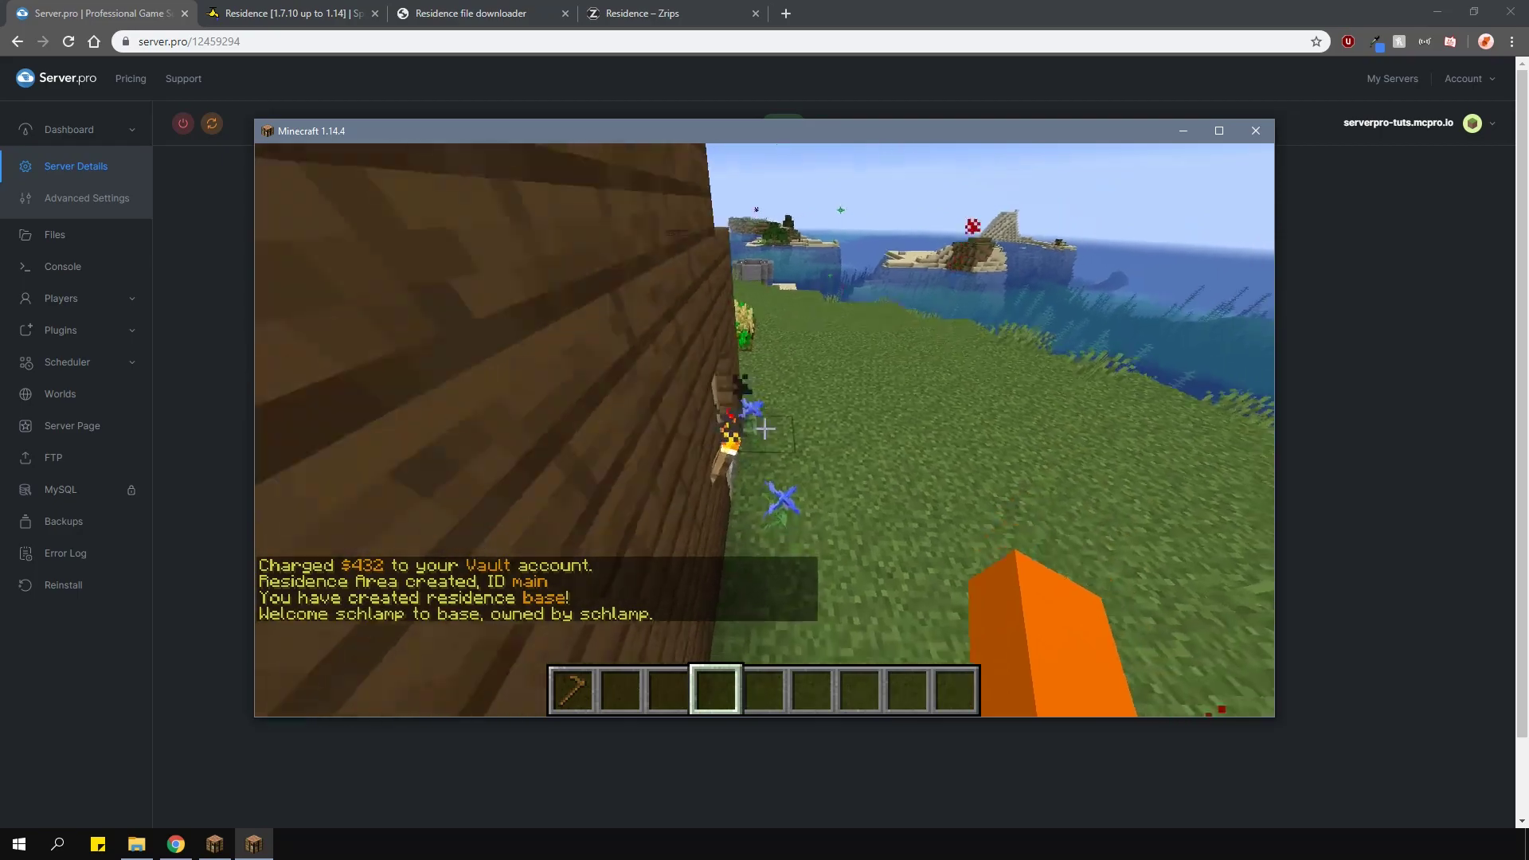
pyautogui.press('s')
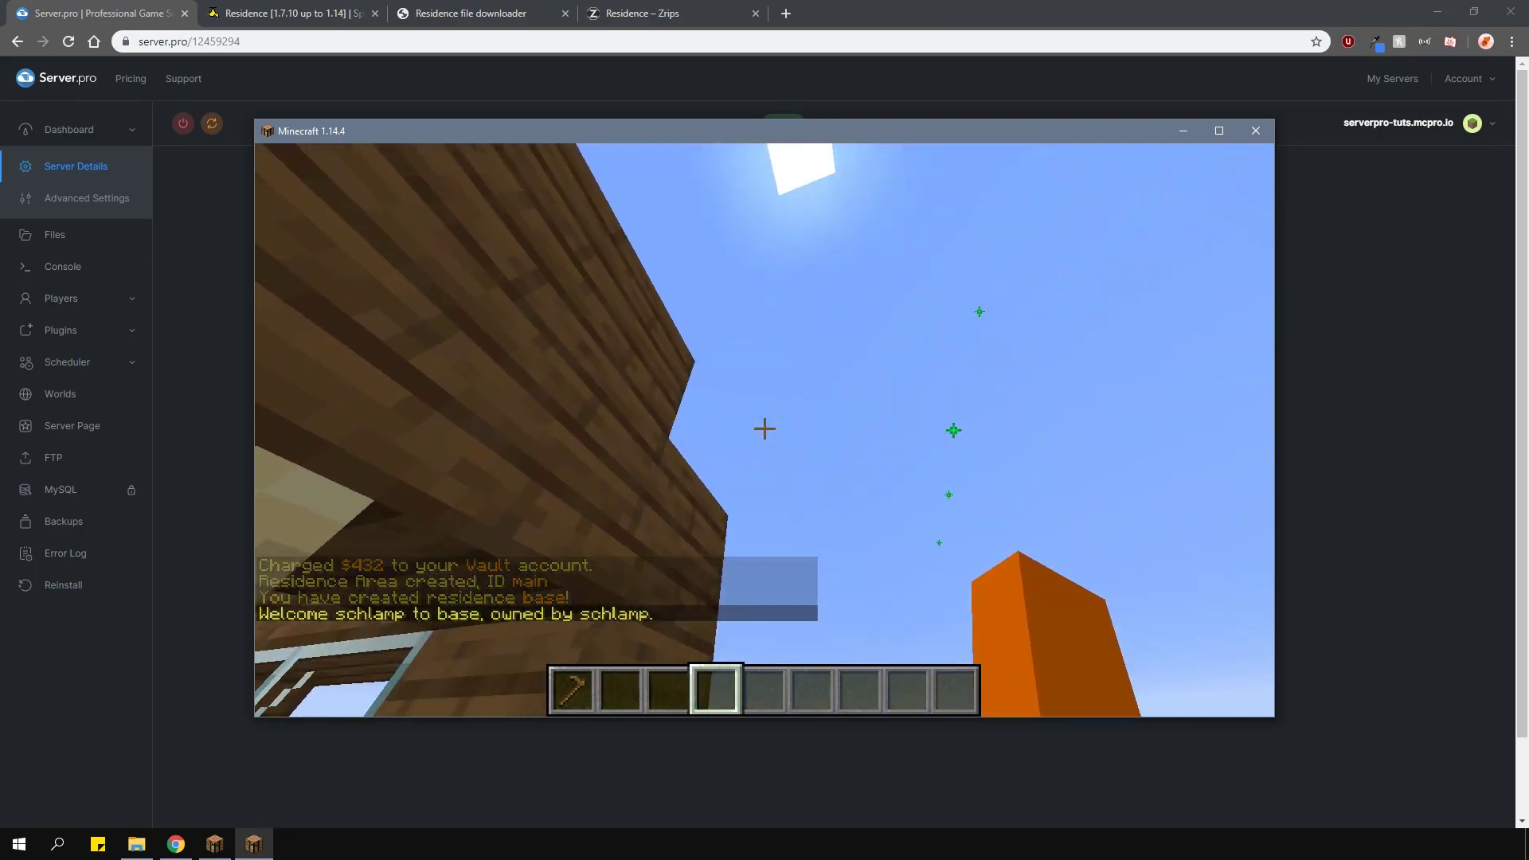
# - Expand base 10 blocks upward for $720, then fly out and back in to see the leave and welcome messages
pyautogui.write('/res')
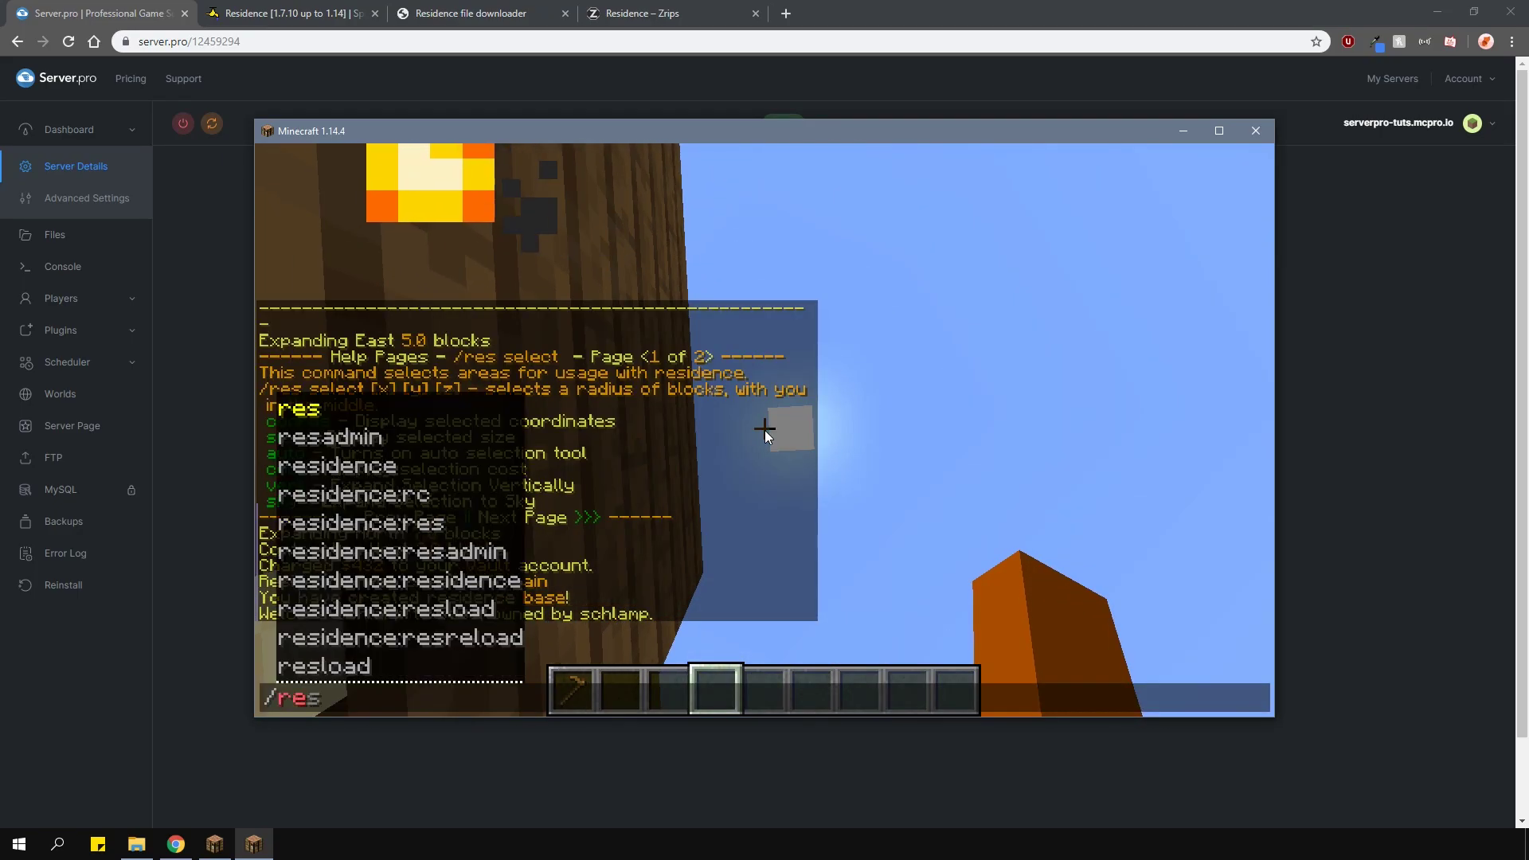
pyautogui.write(' expand ')
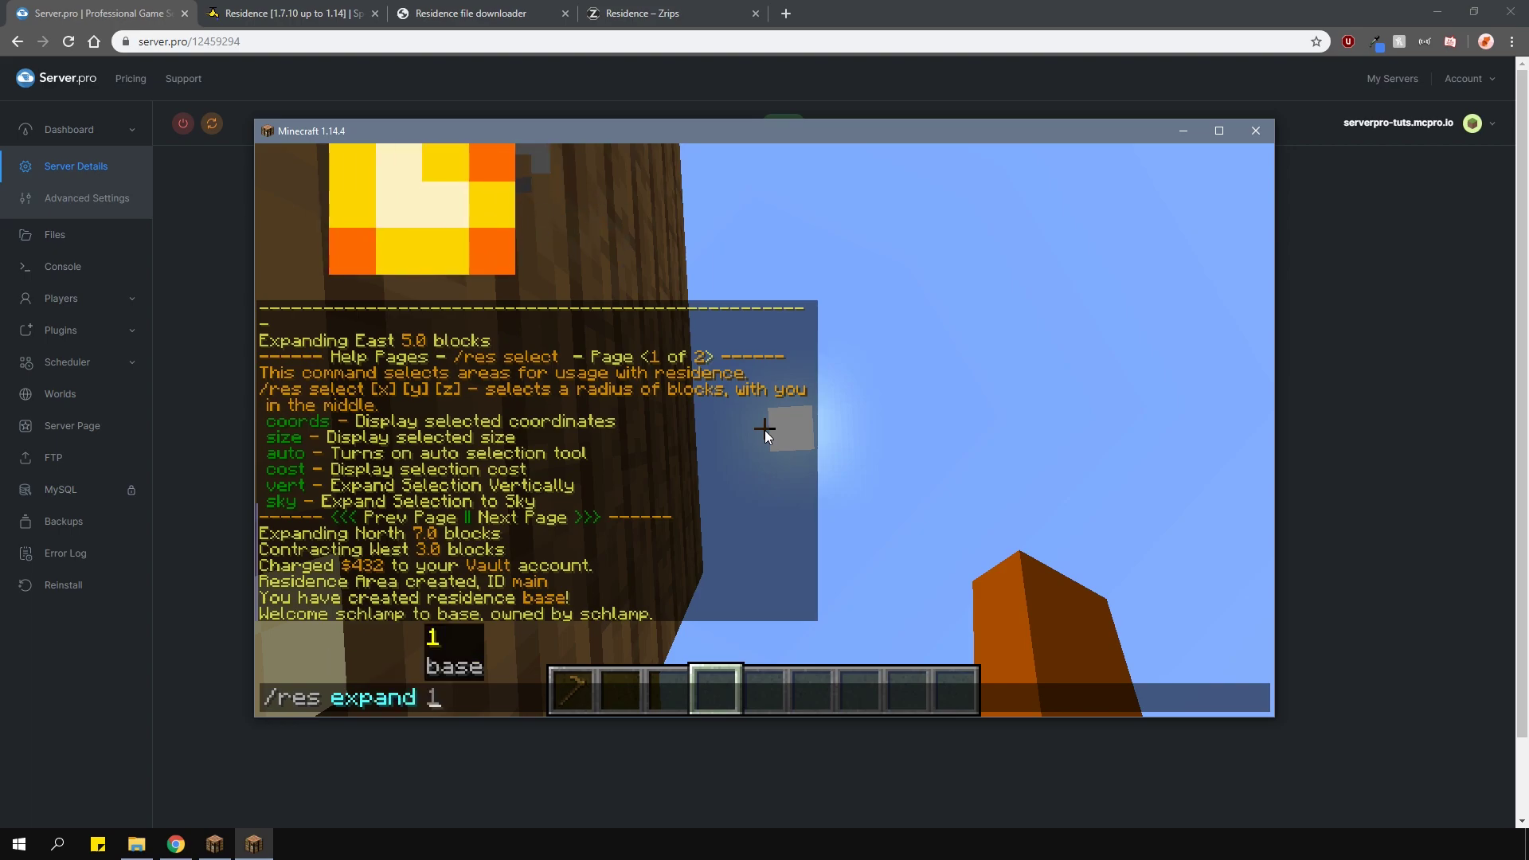
pyautogui.write('10')
pyautogui.press('Return')
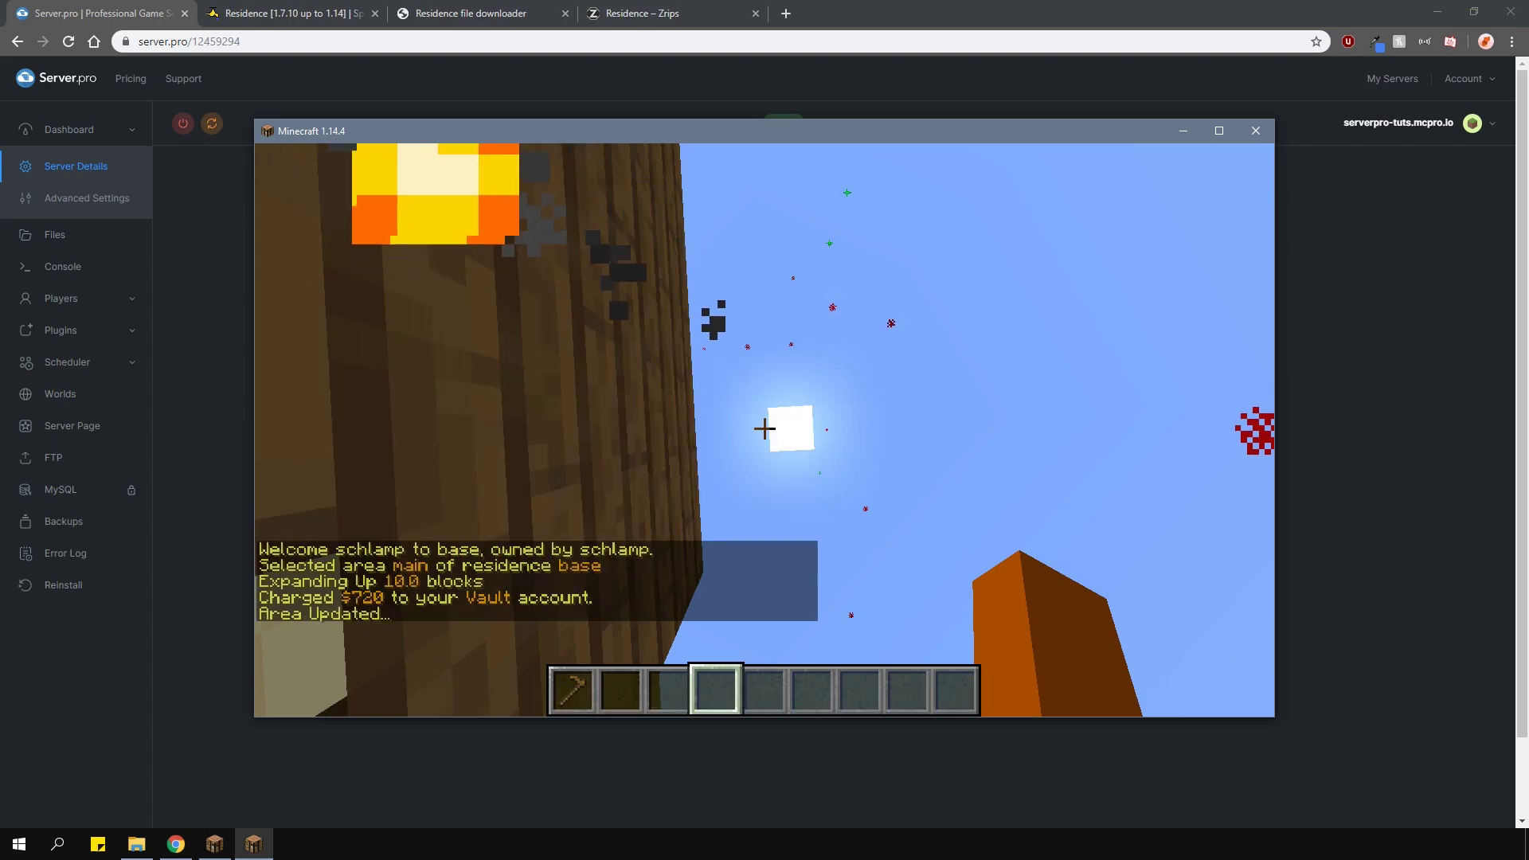
pyautogui.press('space')
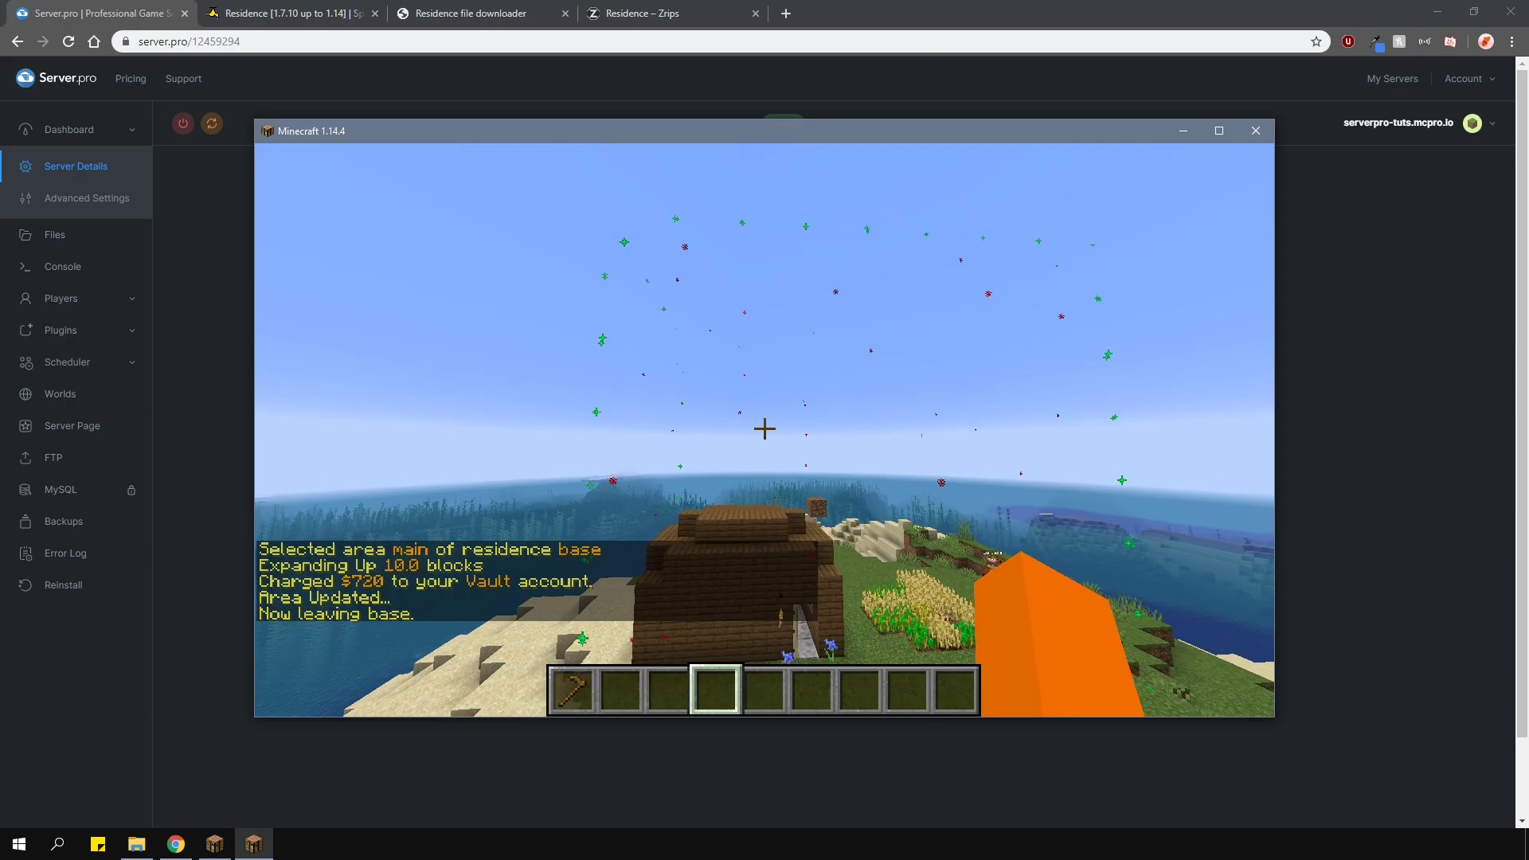
pyautogui.press('space')
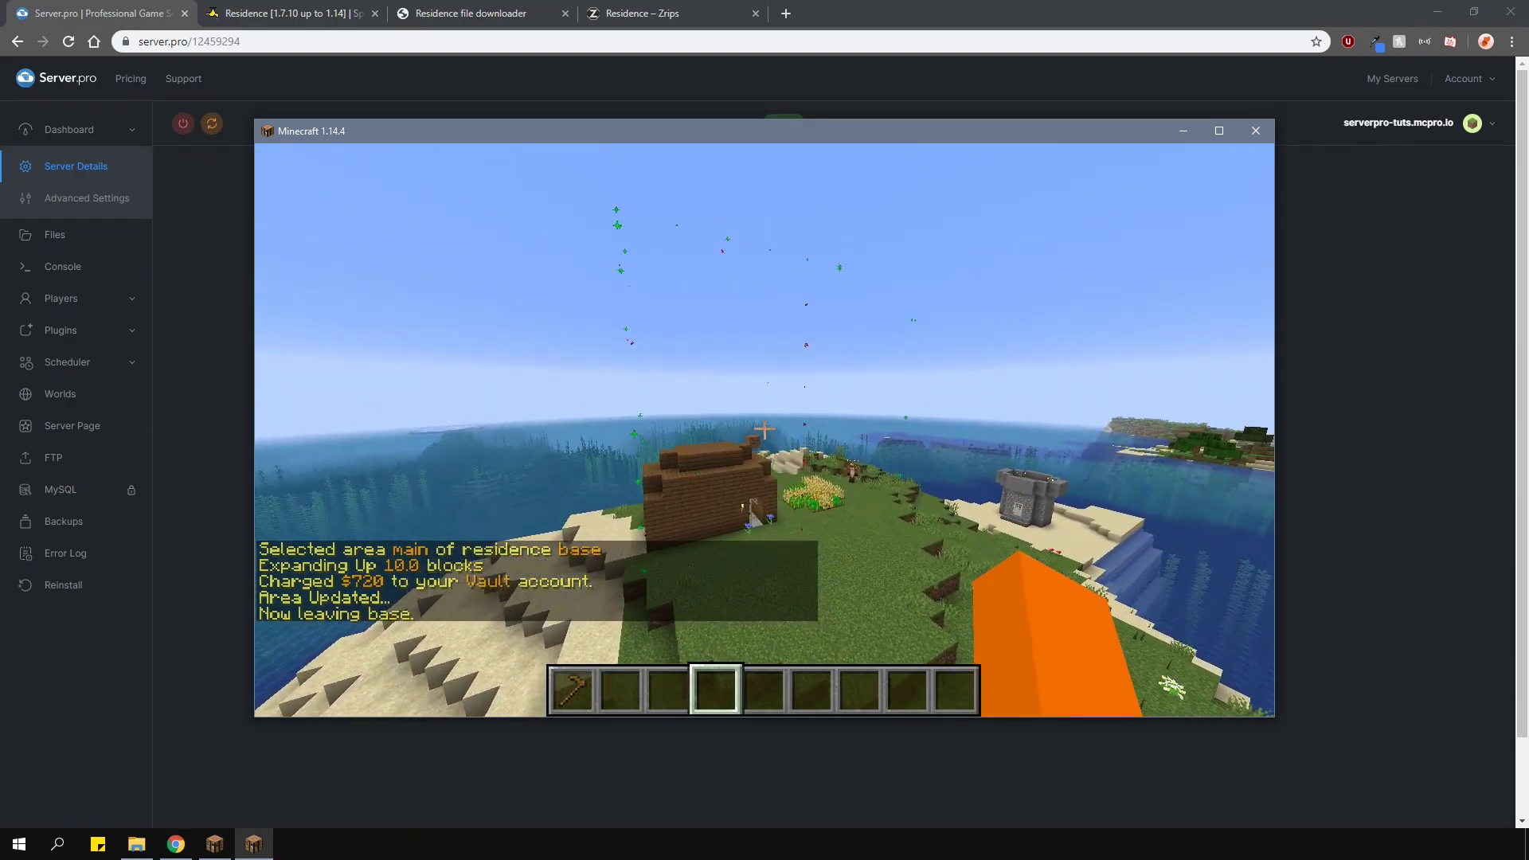
pyautogui.press('space')
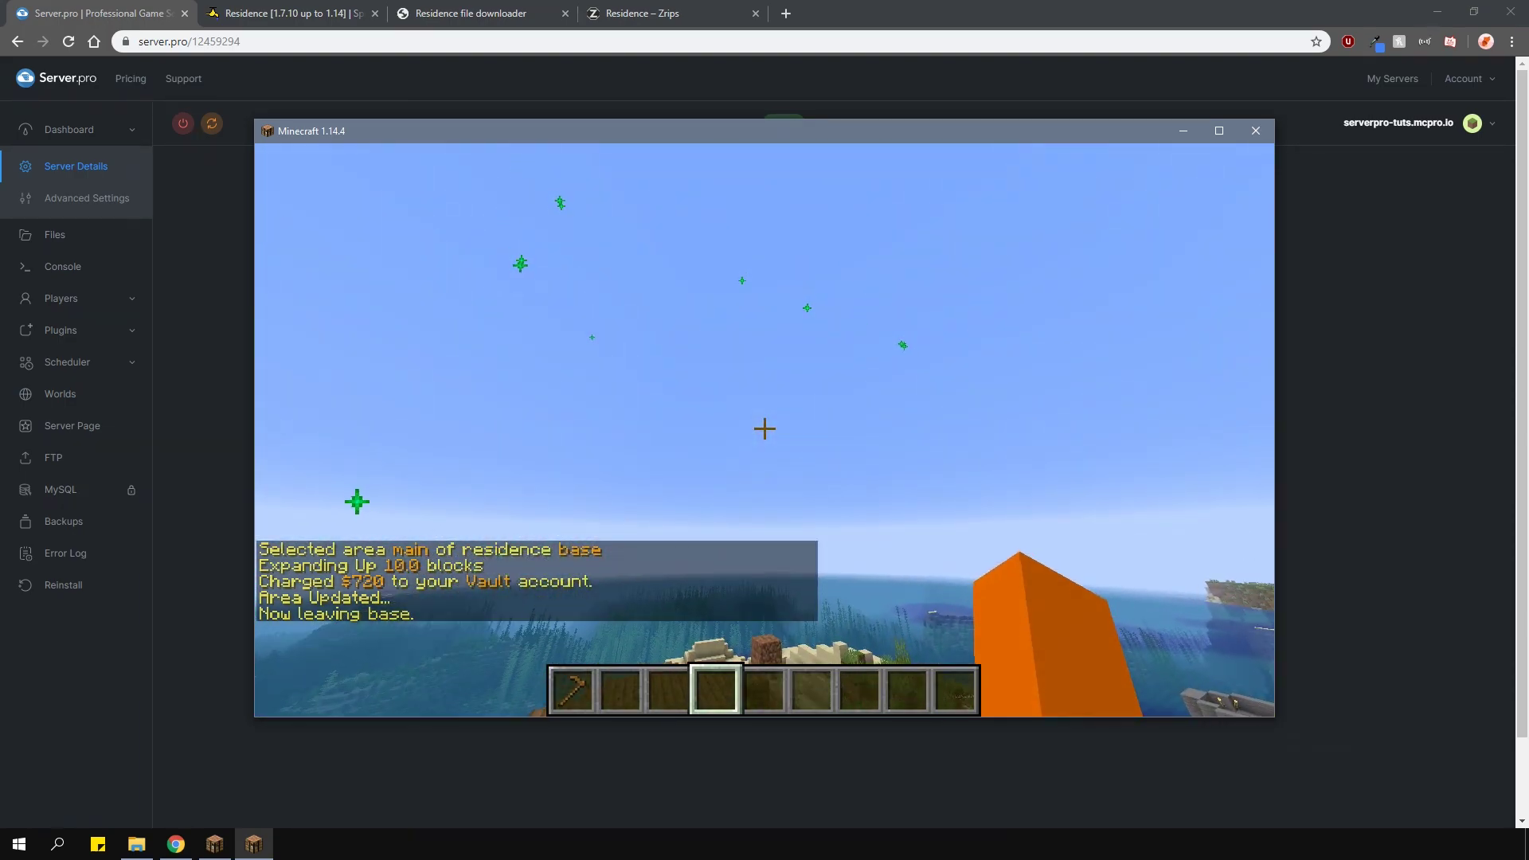
pyautogui.press('w')
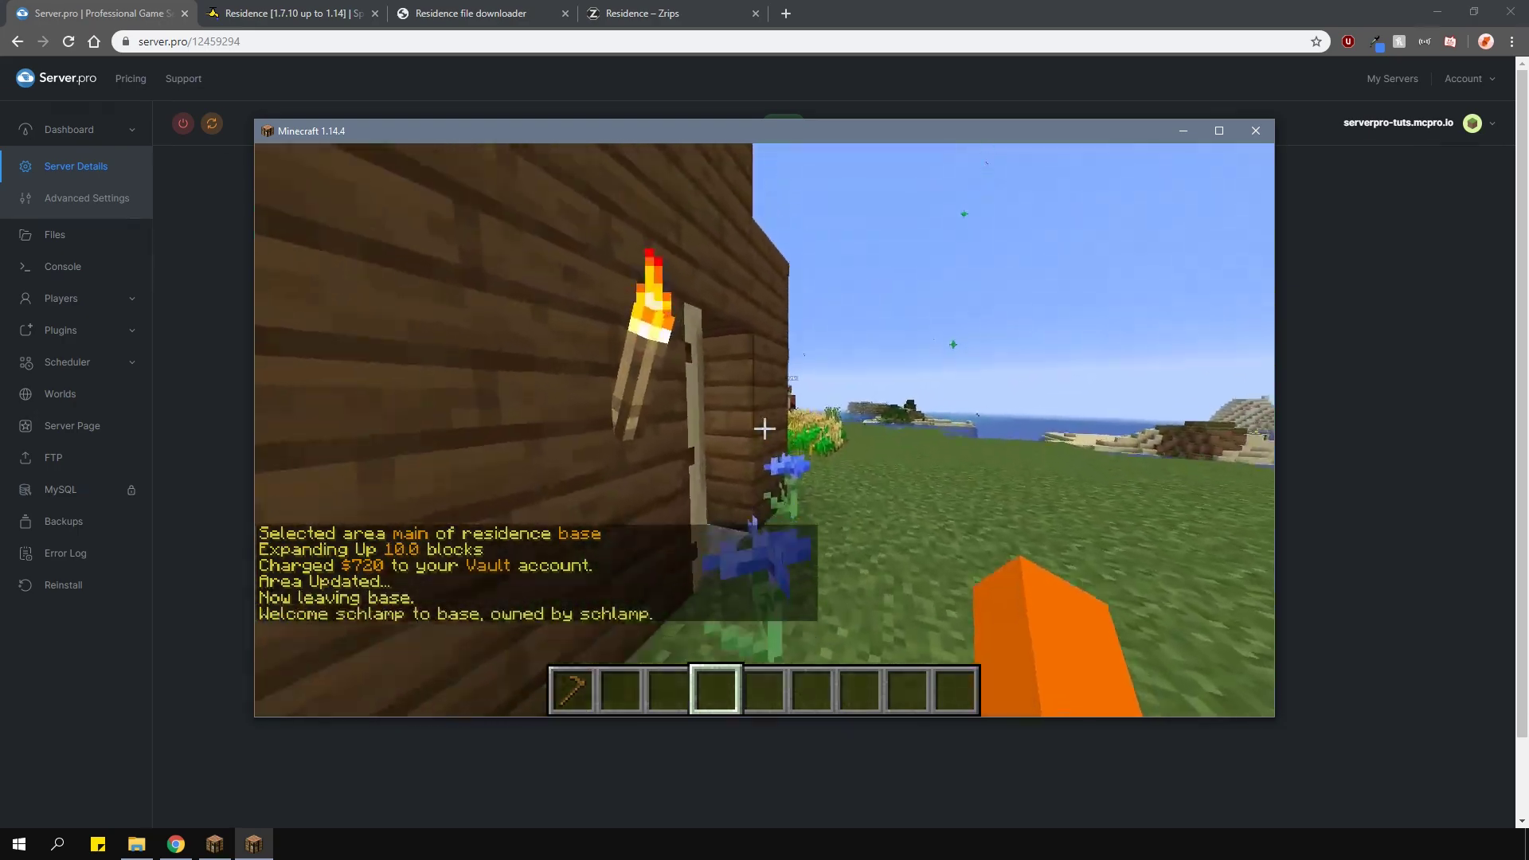
pyautogui.press('w')
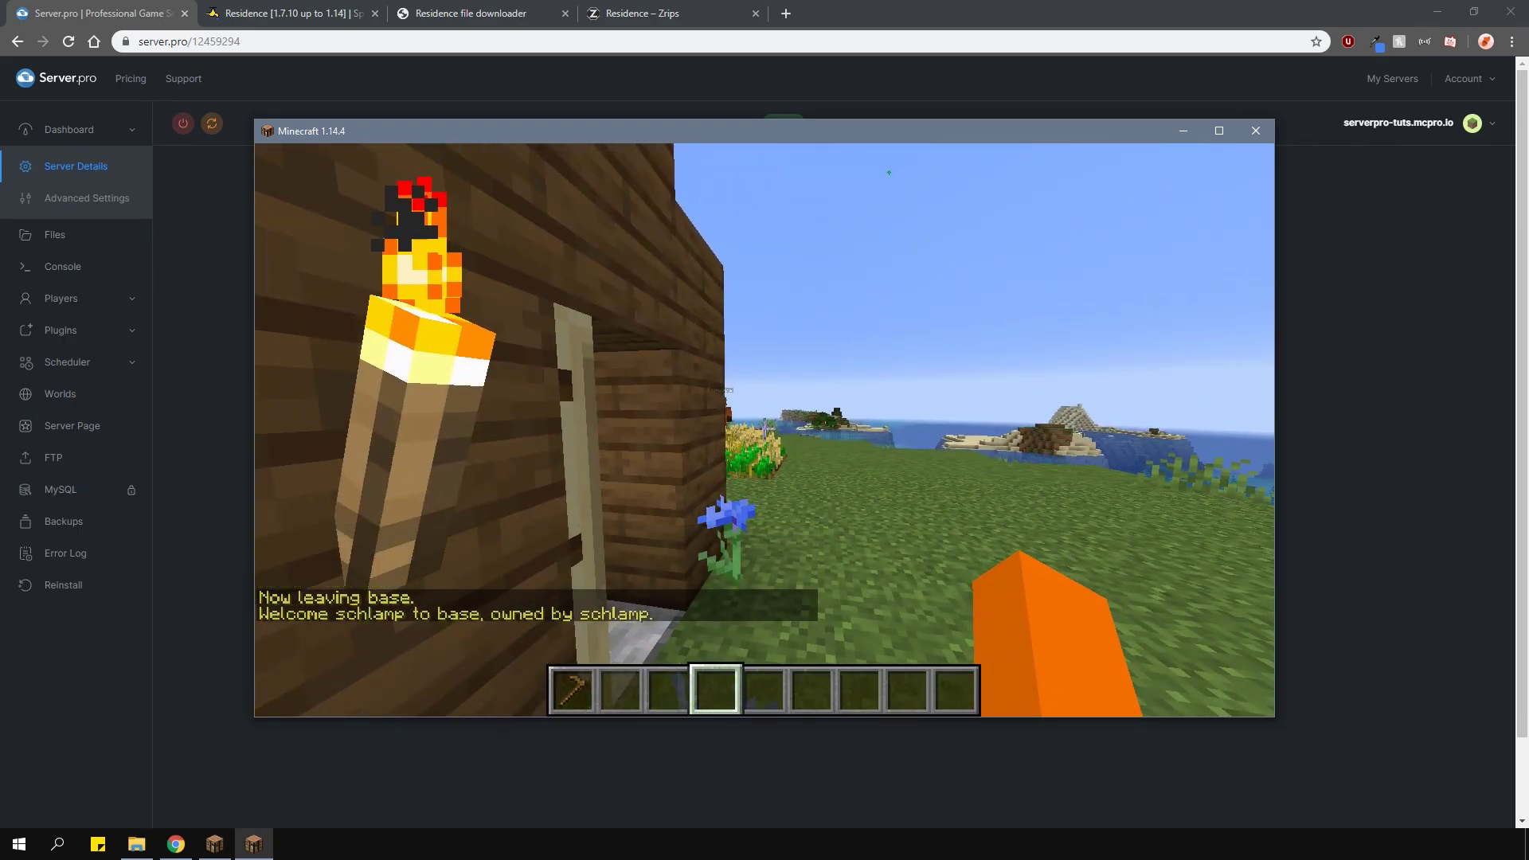
# - Select base's main area, then the chunk selection, showing 2304 blocks (9×16×16) costing 1152.0
pyautogui.write('t')
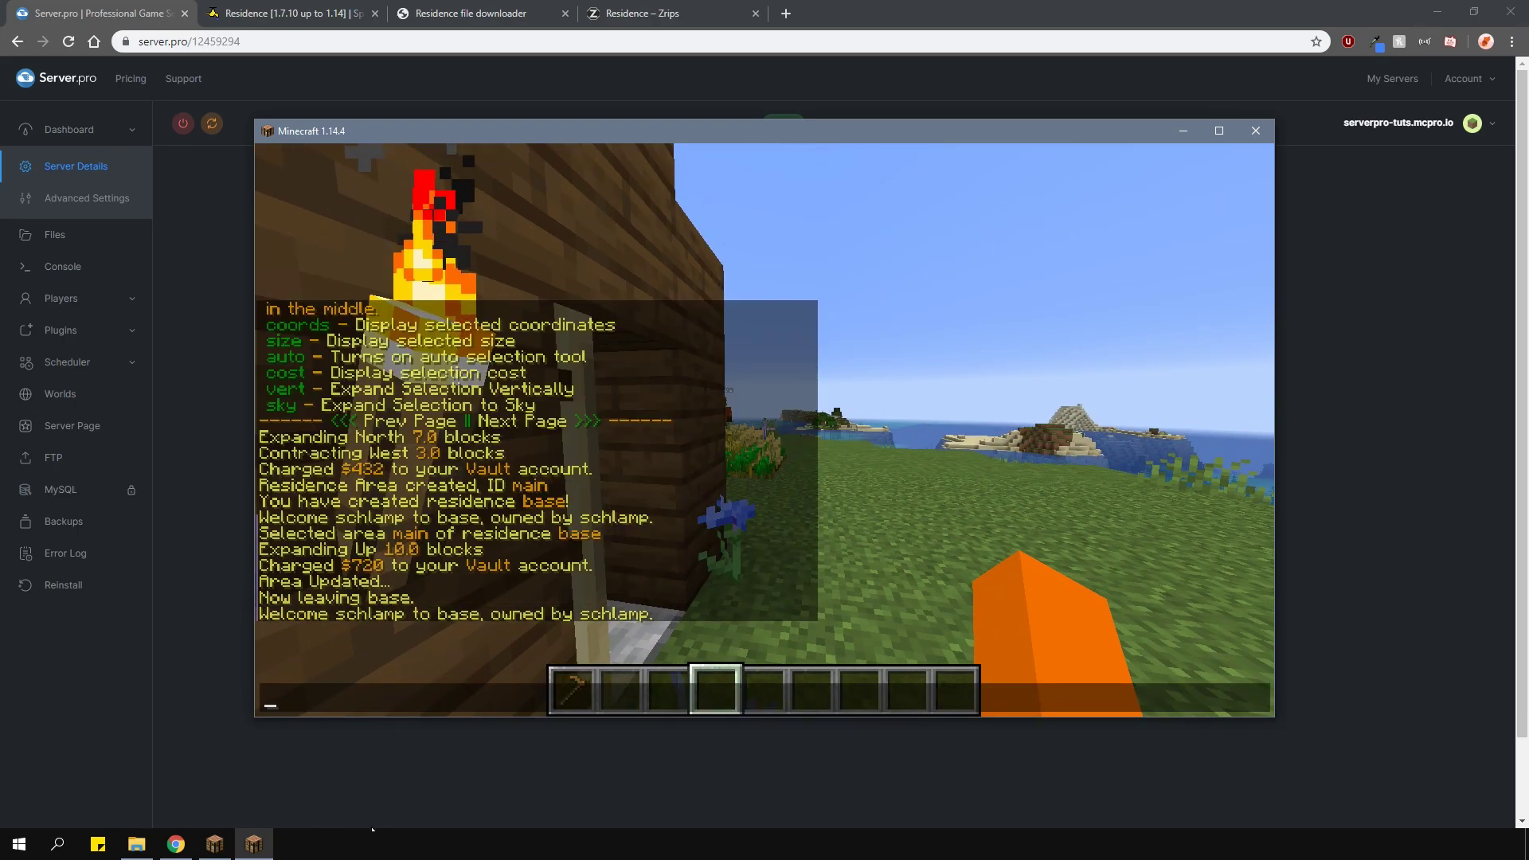
pyautogui.write('/res select ')
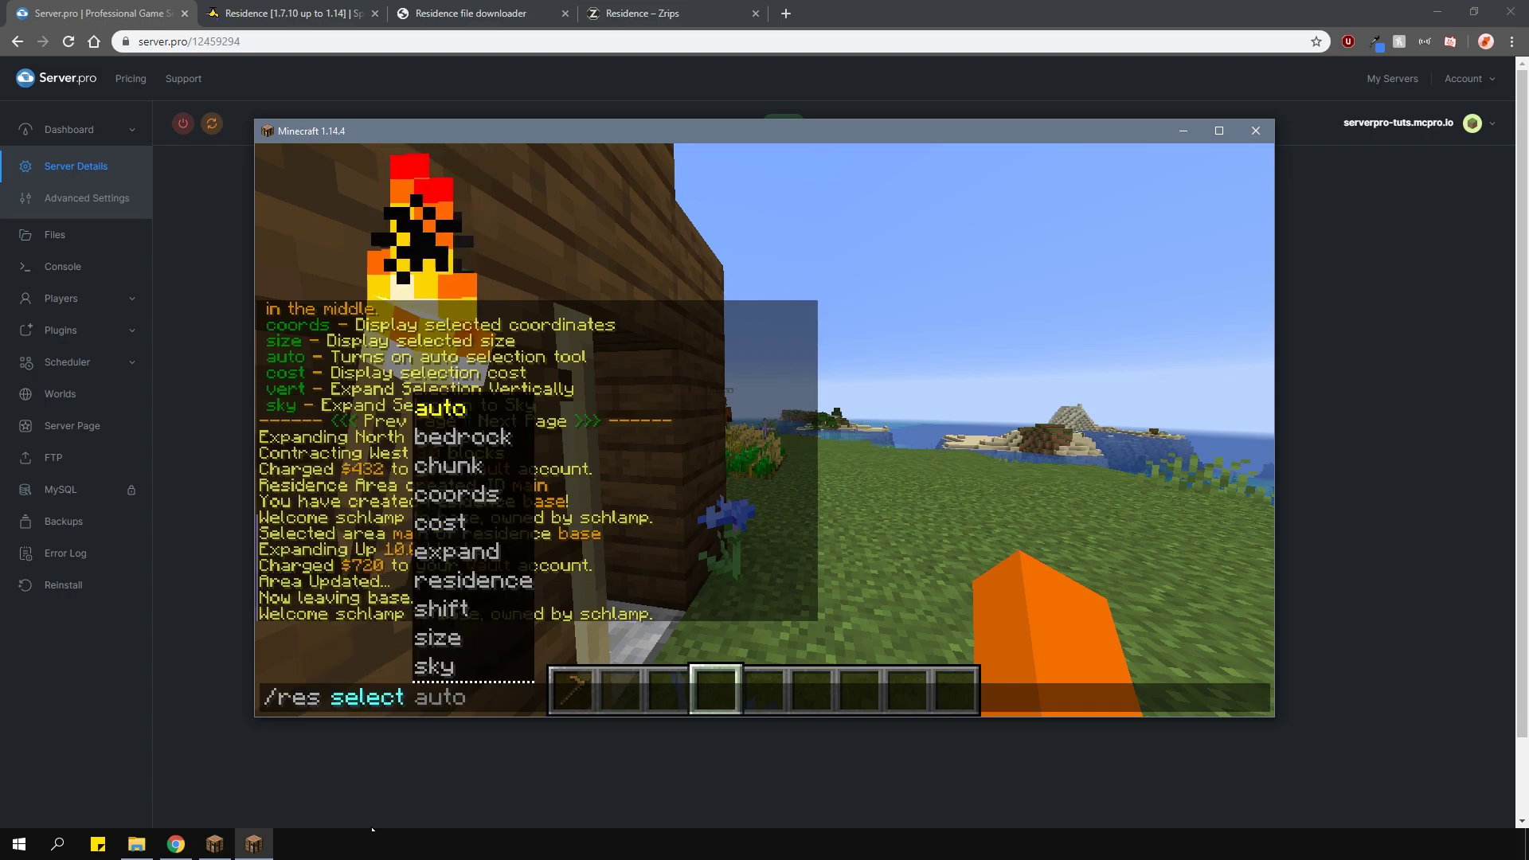
pyautogui.write('residence ba')
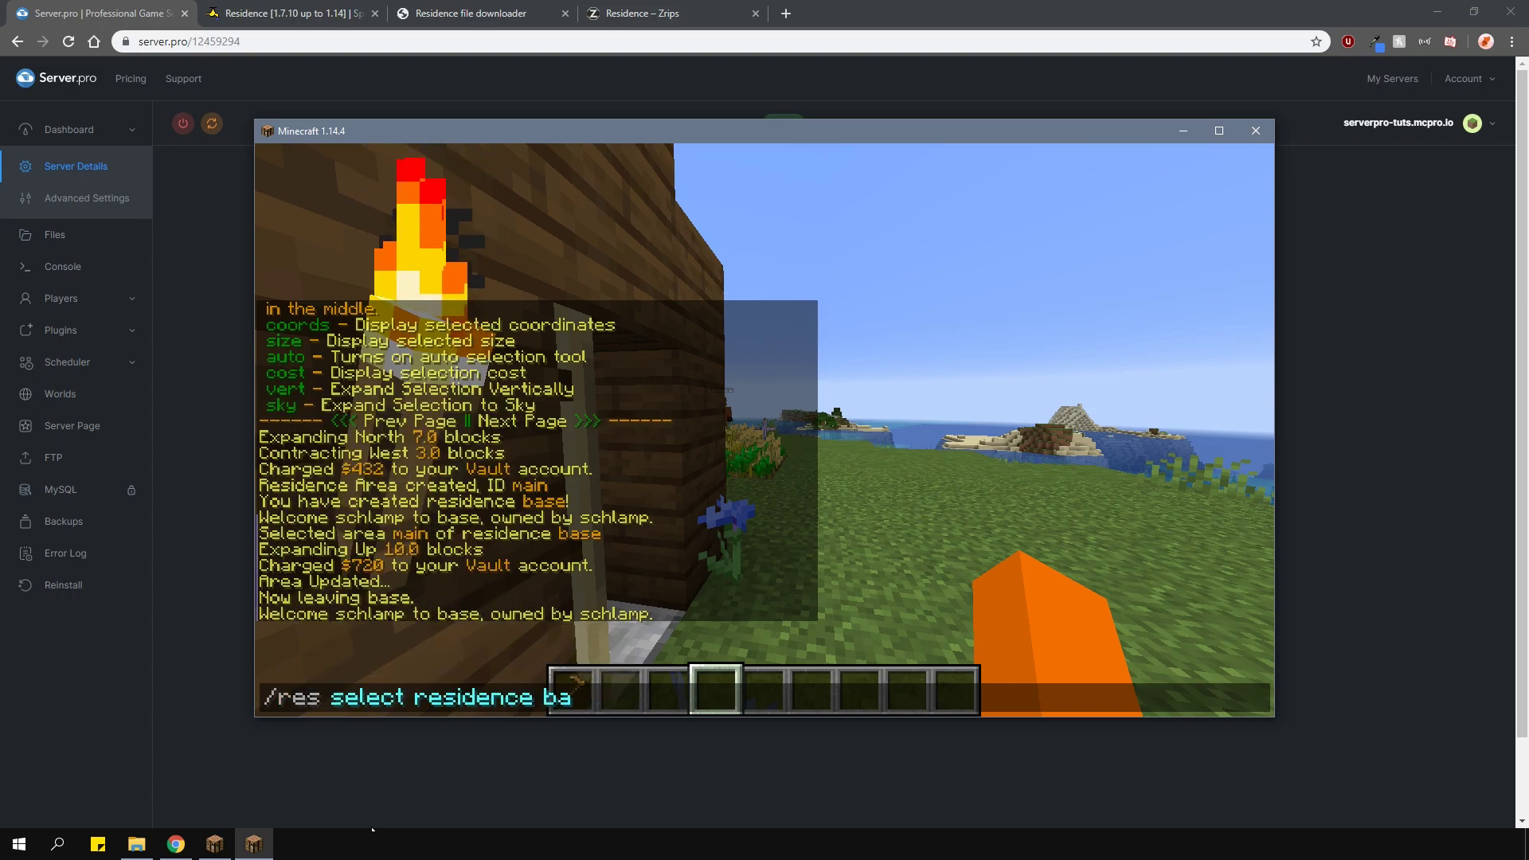
pyautogui.write('se')
pyautogui.press('Return')
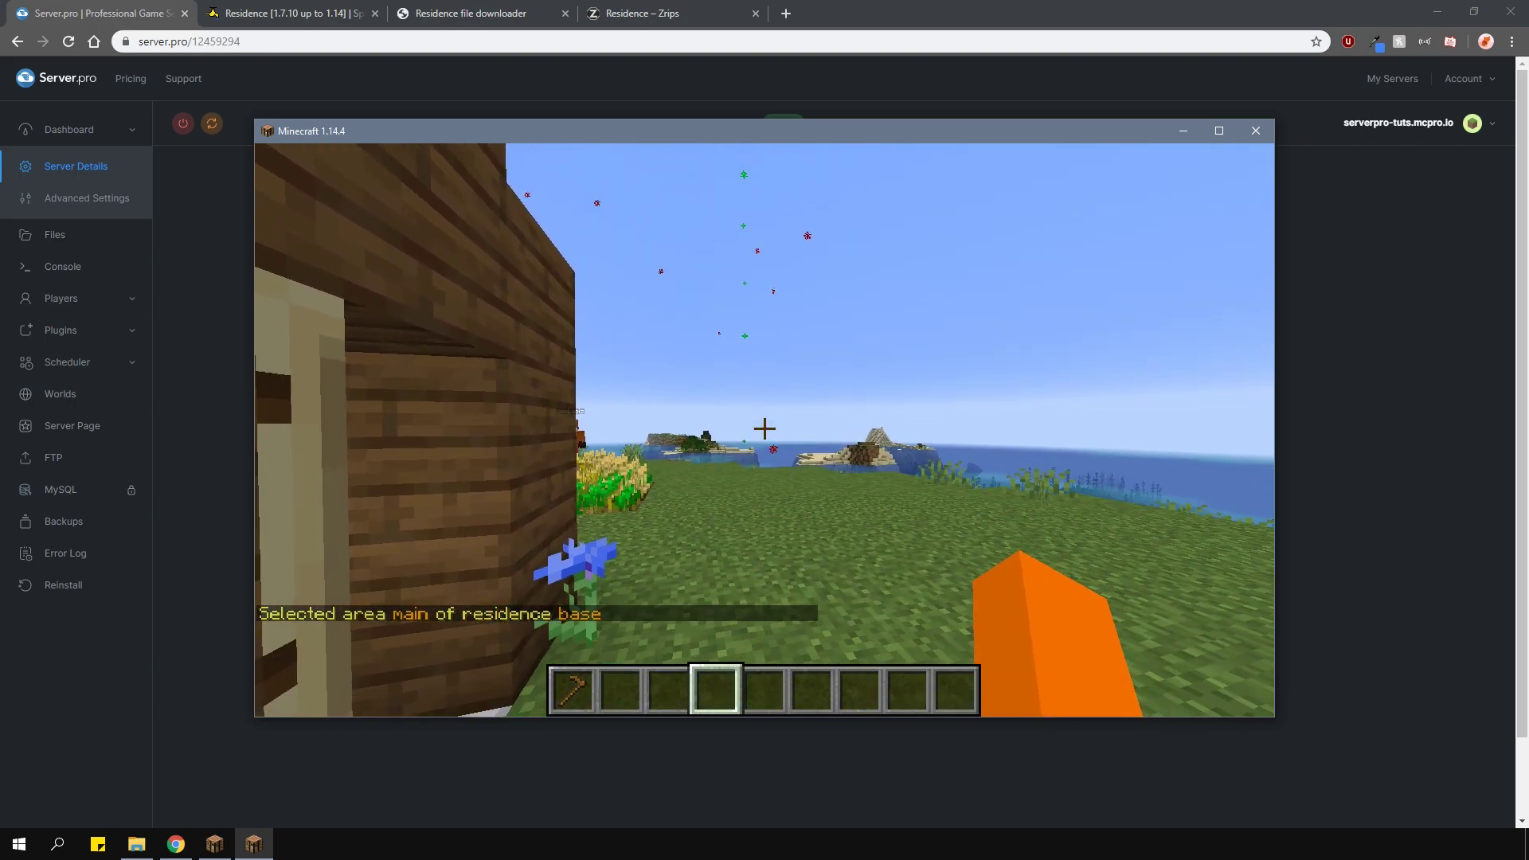
pyautogui.write('/res select c')
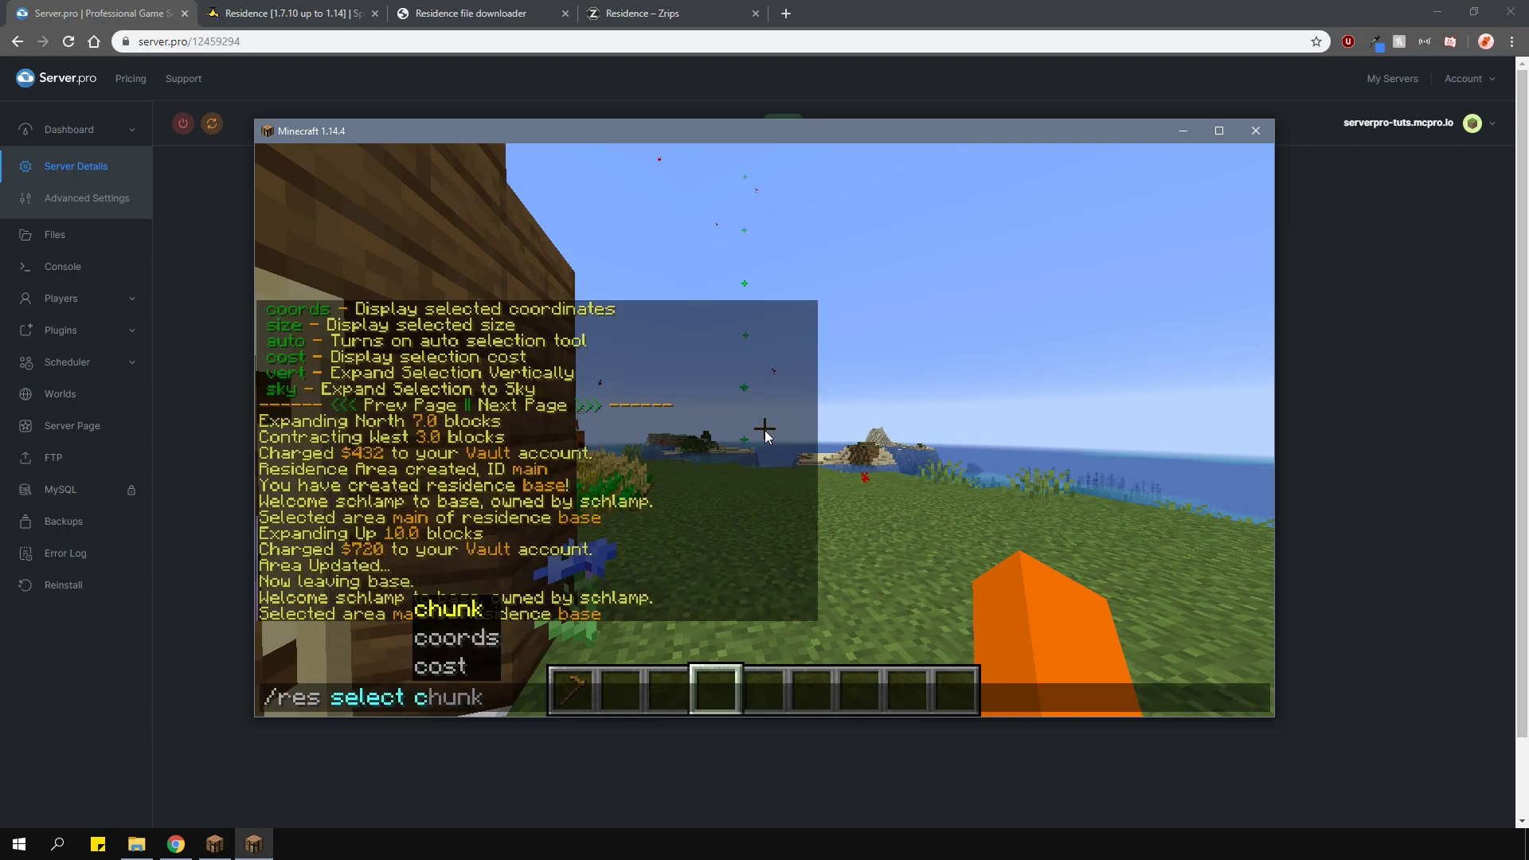
pyautogui.press('Tab')
pyautogui.press('Return')
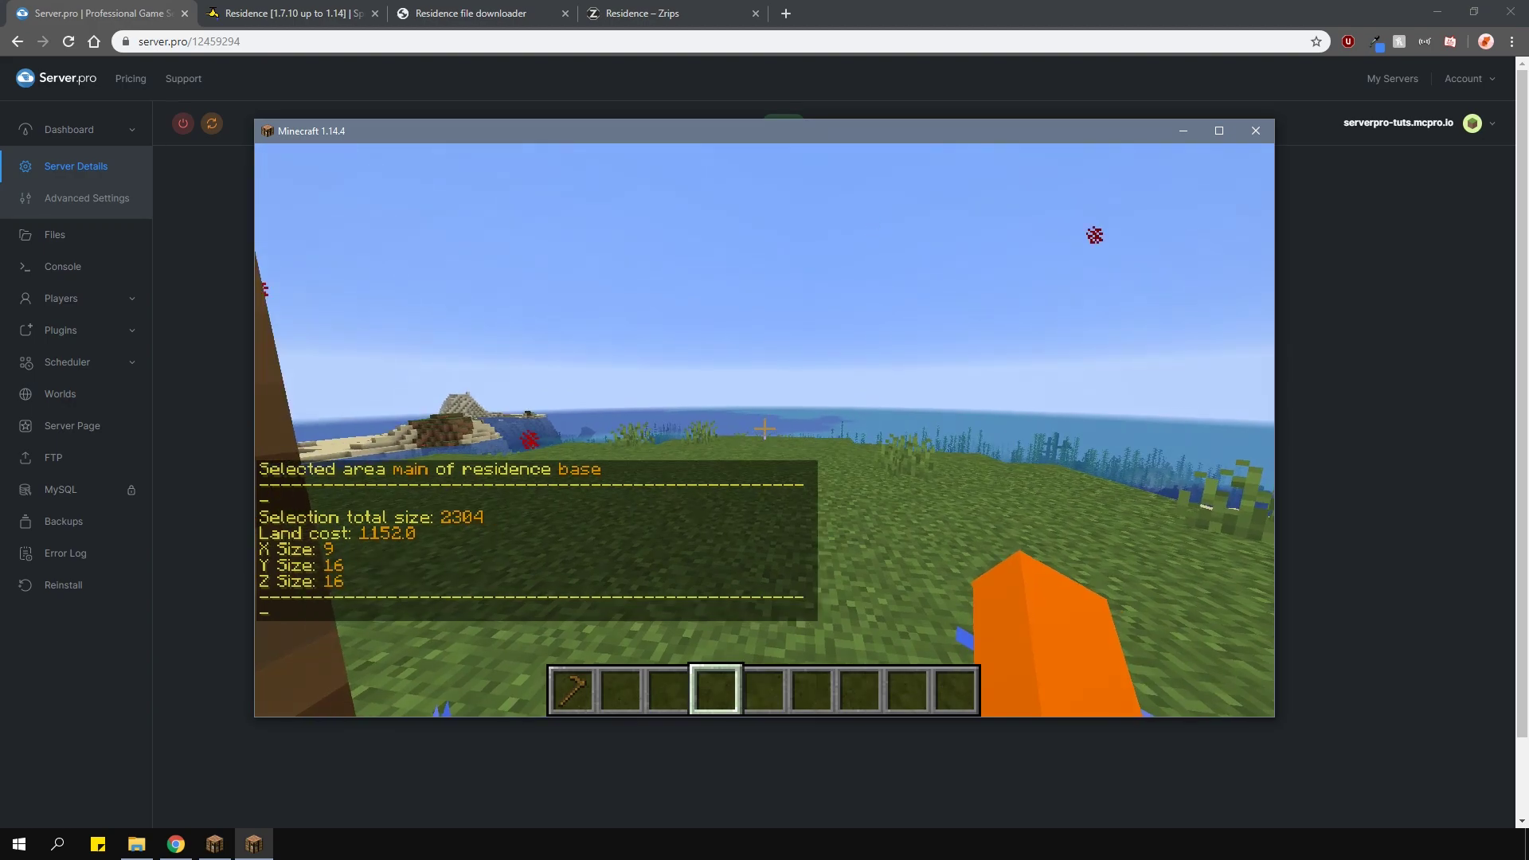
pyautogui.write('/res ')
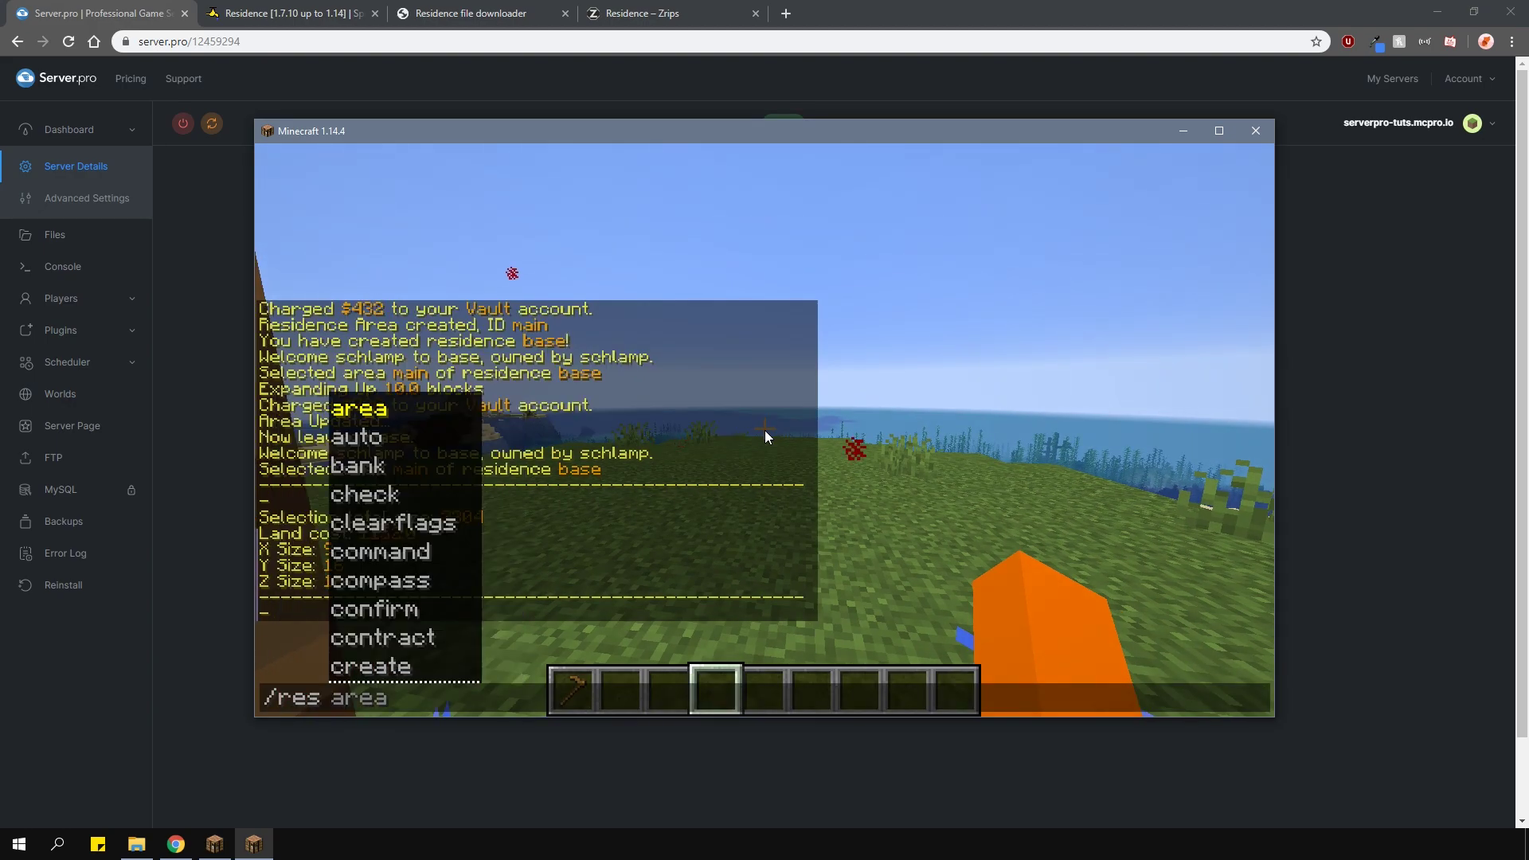
pyautogui.write('select ')
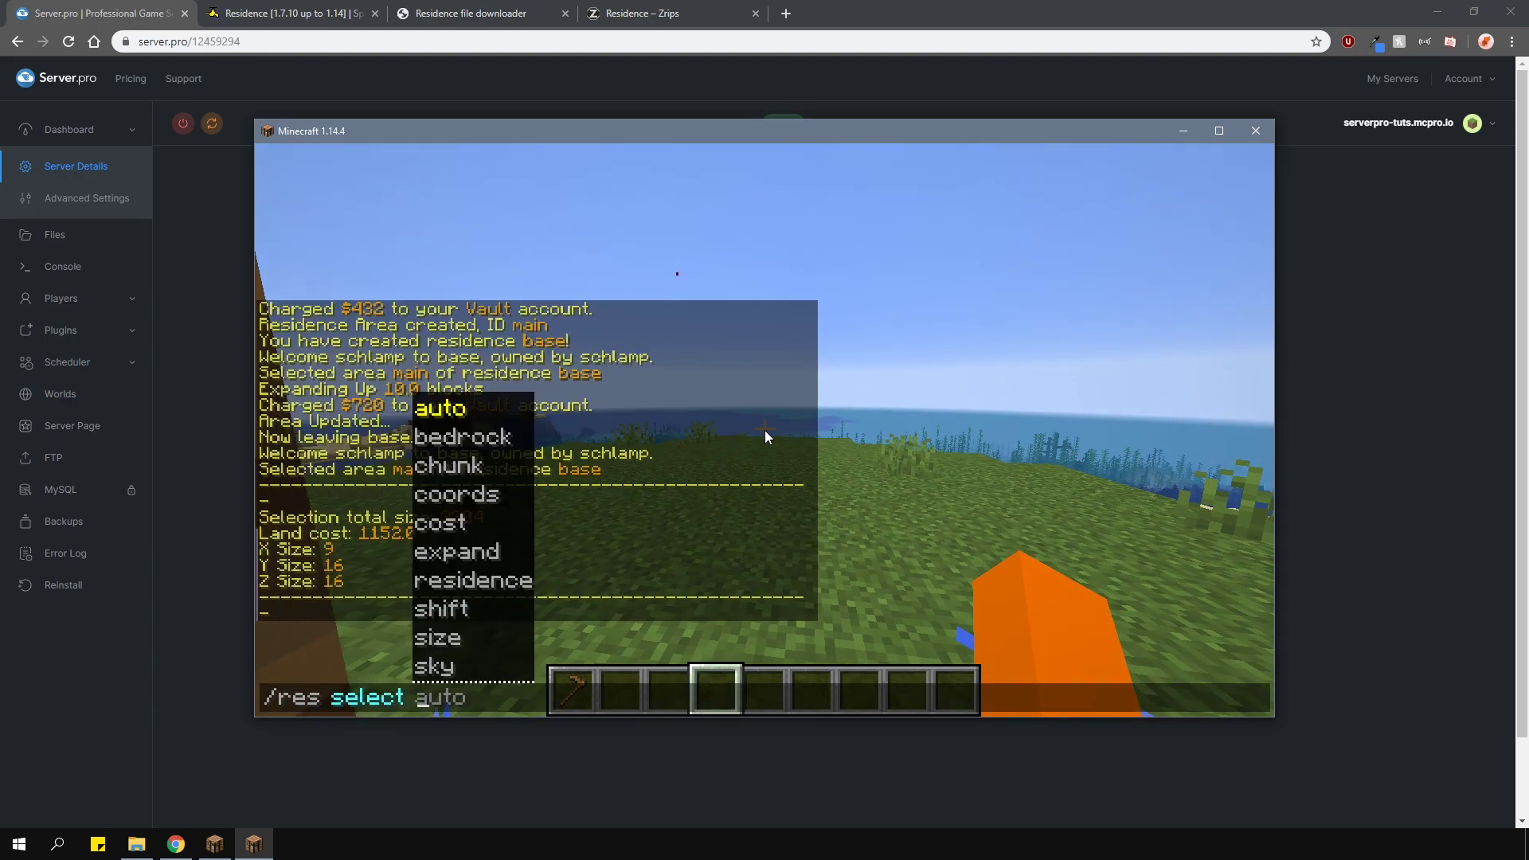
pyautogui.write('expand ')
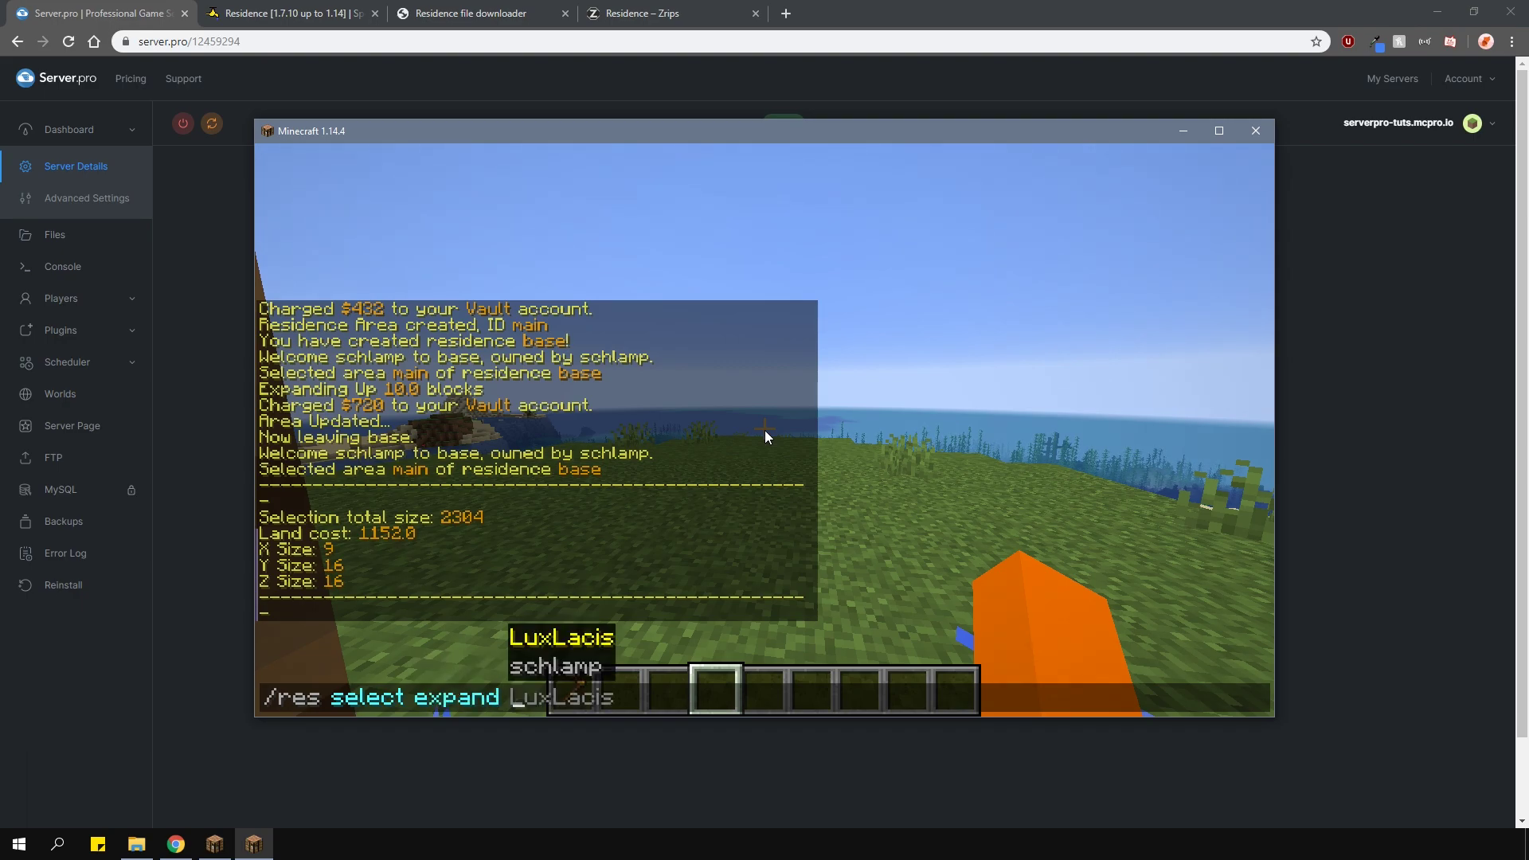
pyautogui.write('5')
# - Expand the selection 5 blocks east and replace base's main area with it (3584 blocks, $640)
pyautogui.press('Return')
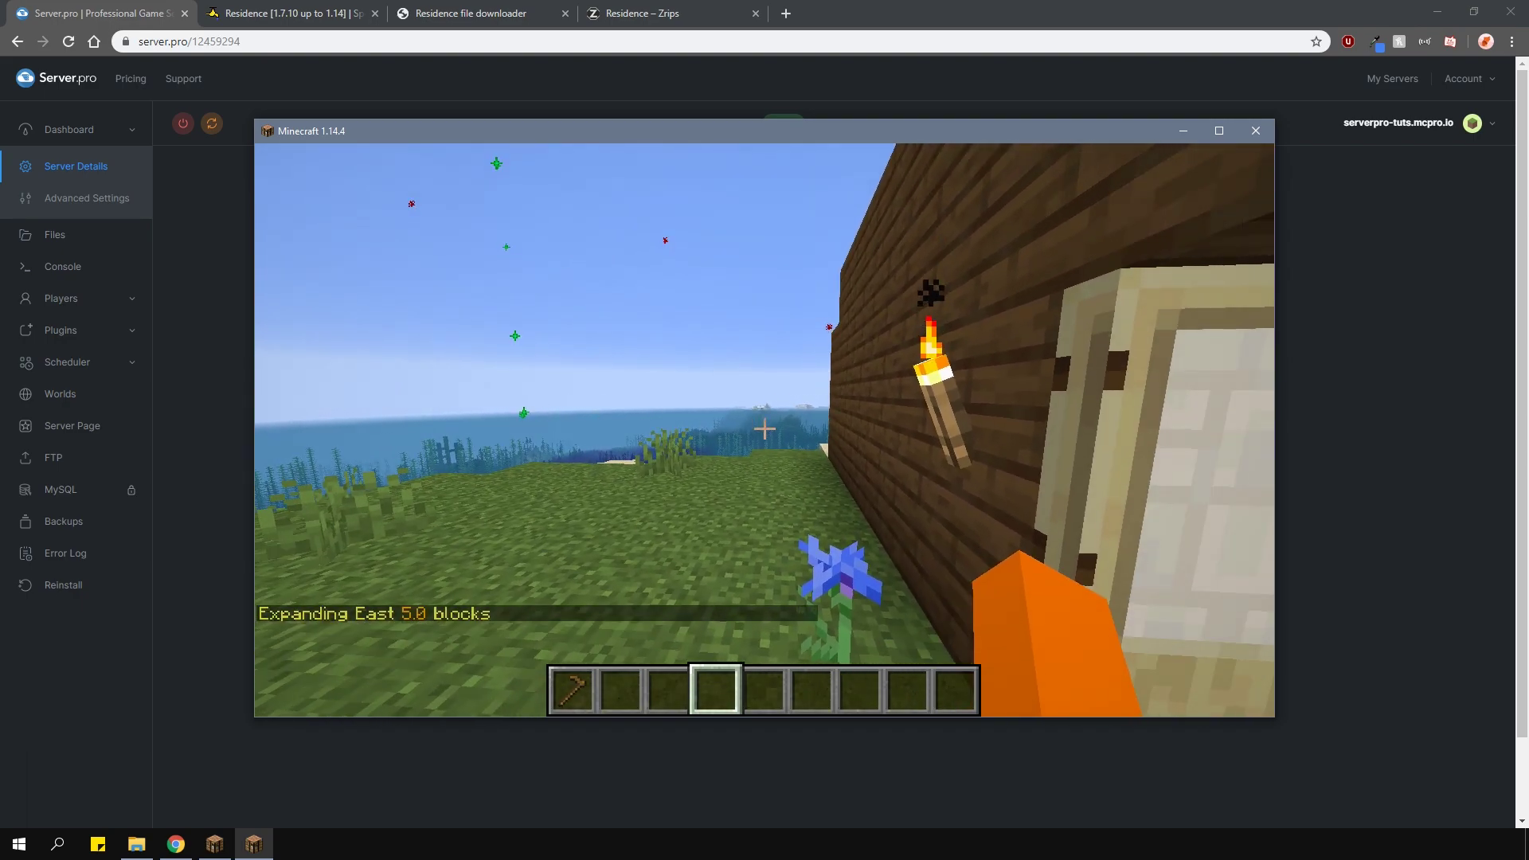
pyautogui.write('/res se')
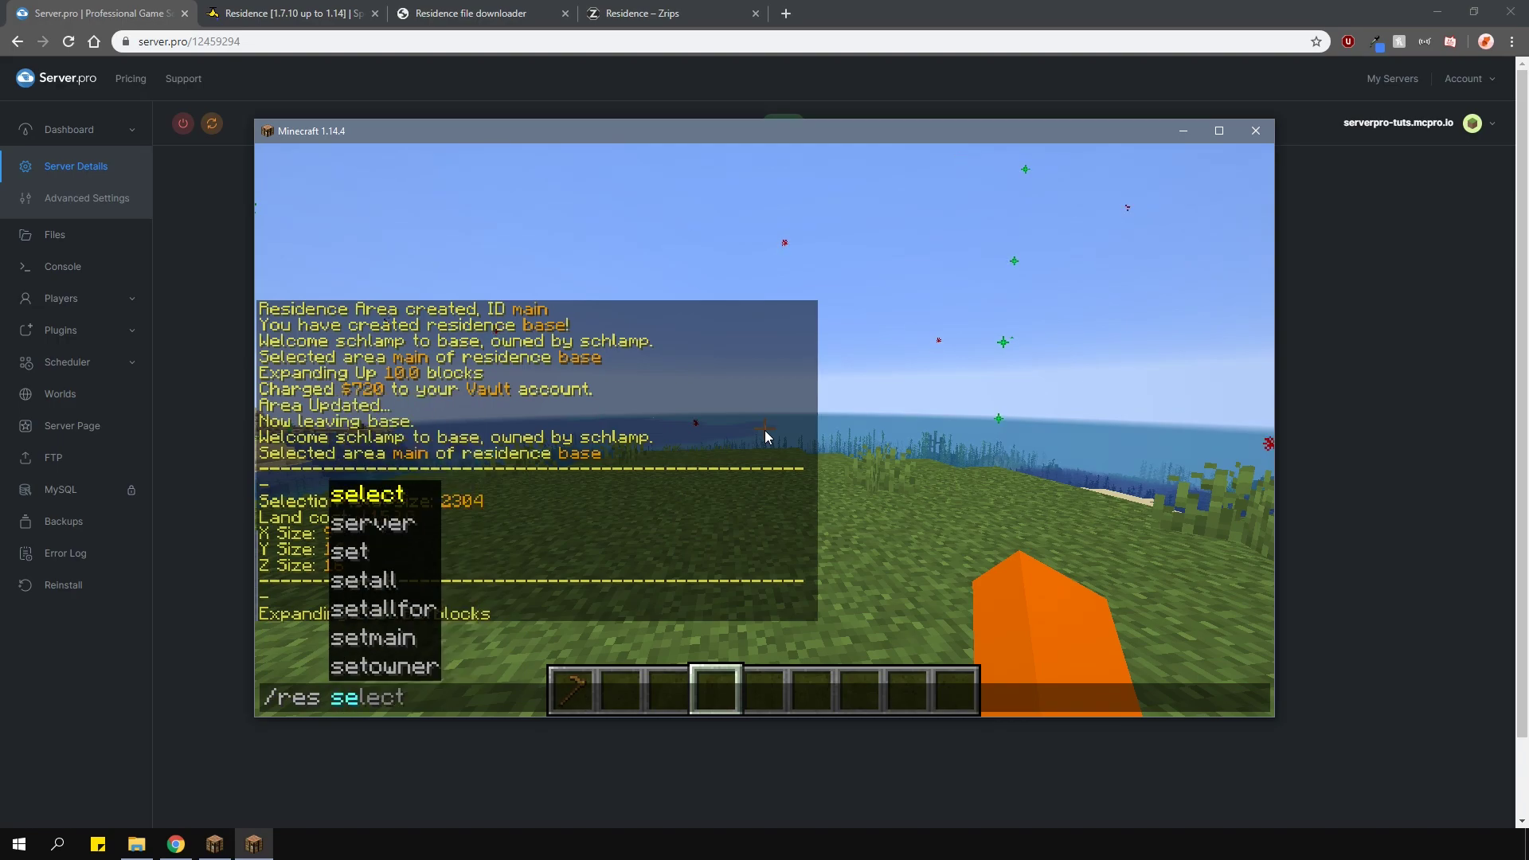
pyautogui.write('lect cost')
pyautogui.press('Return')
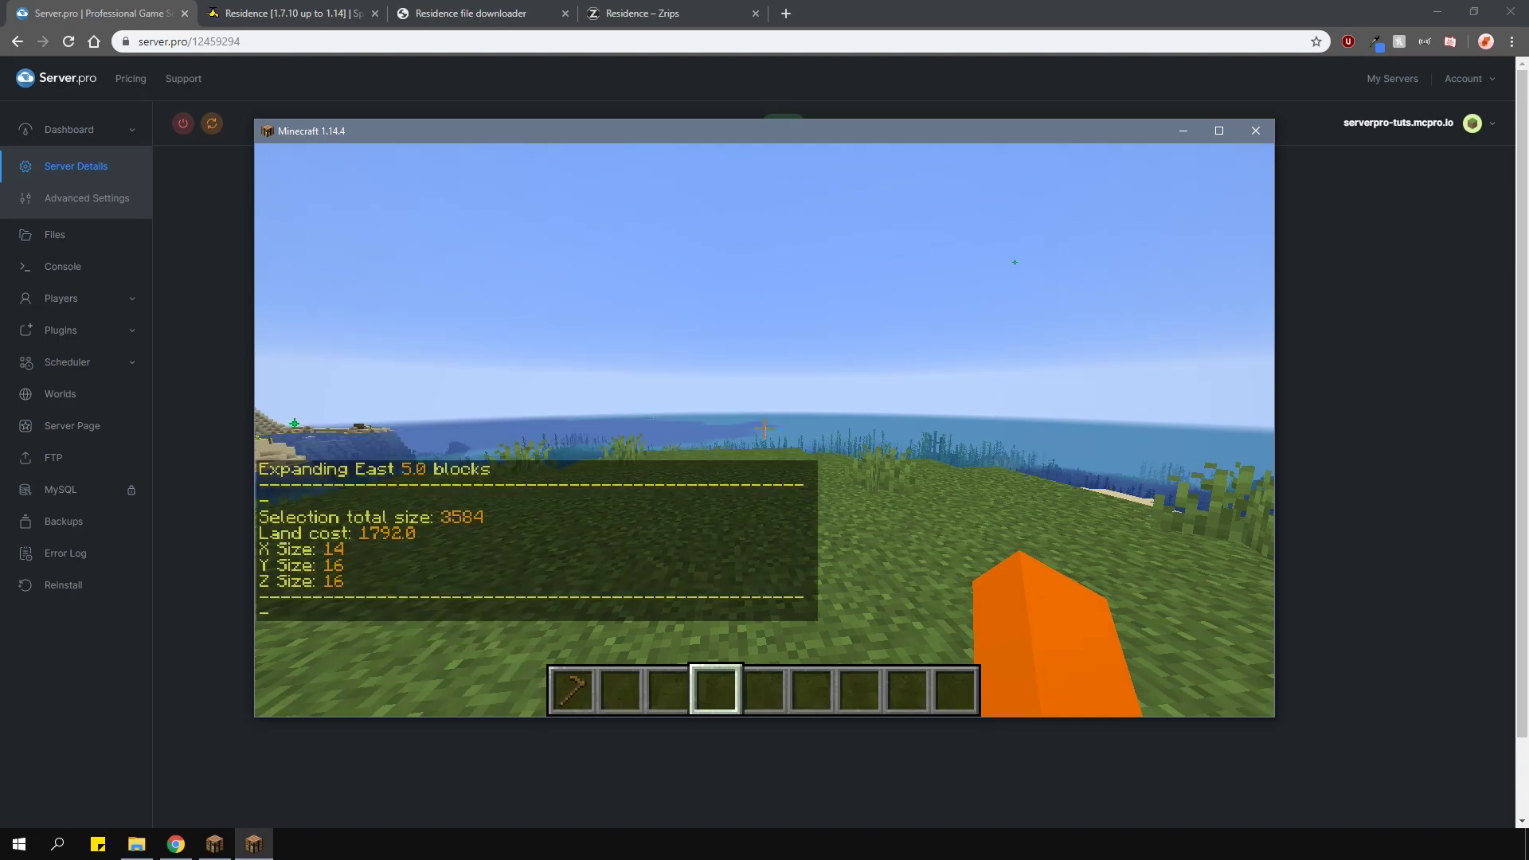
pyautogui.press('t')
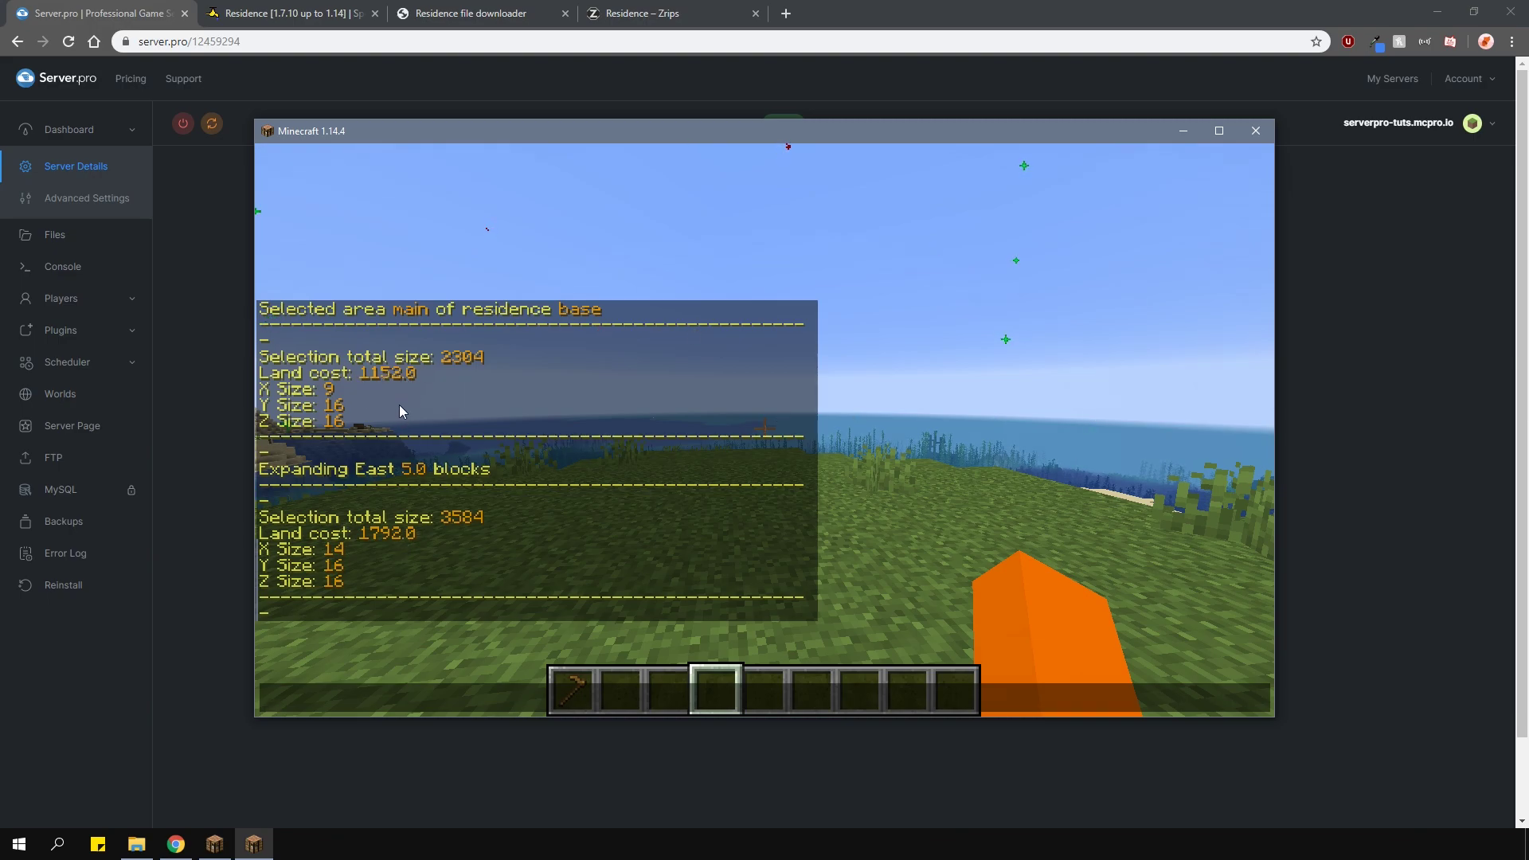
pyautogui.press('Escape')
pyautogui.write('/res')
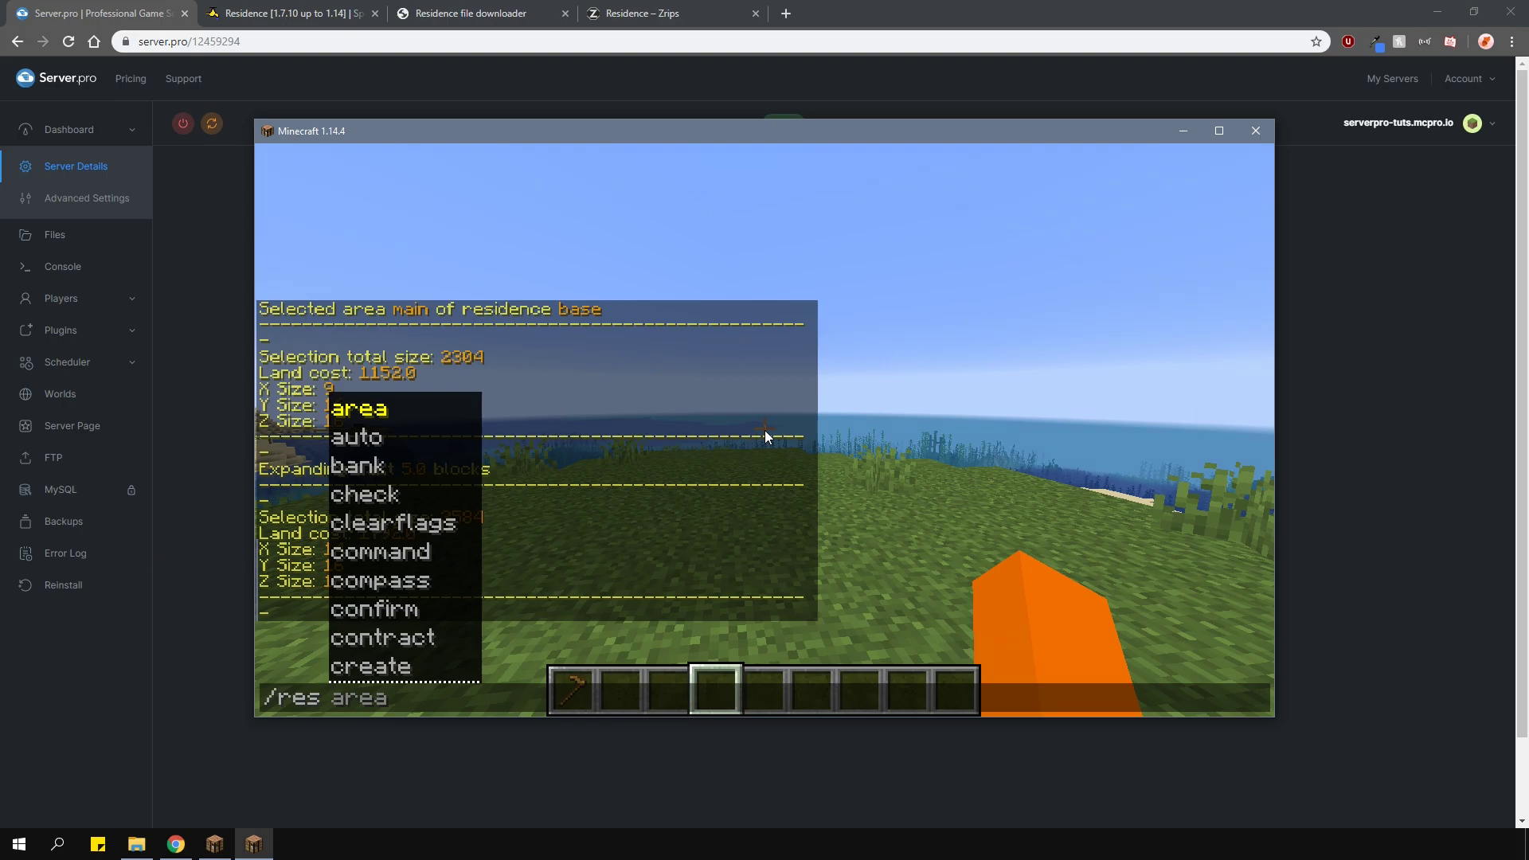
pyautogui.write(' area re')
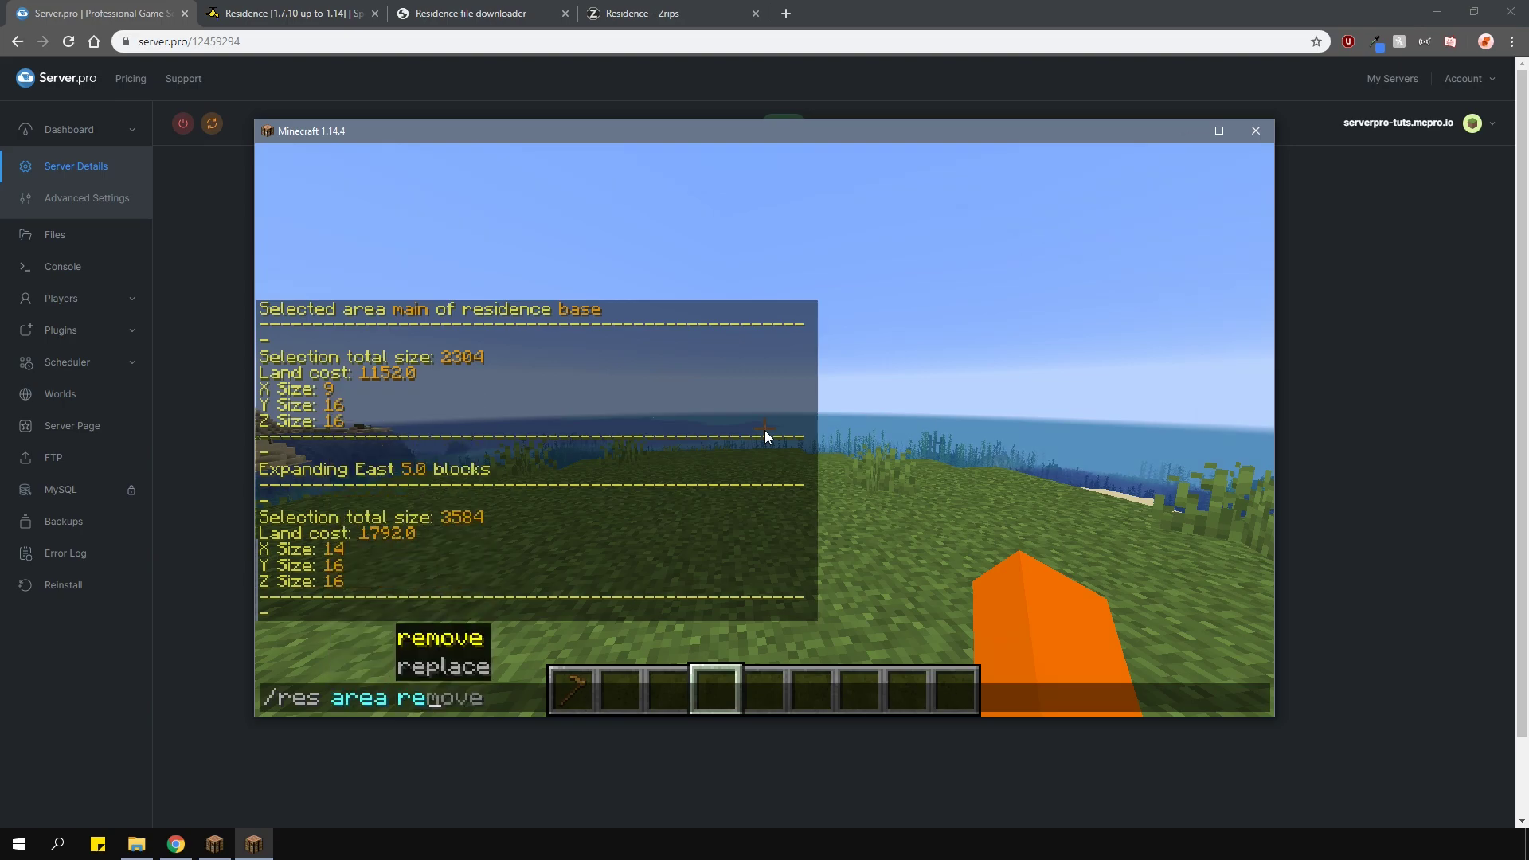
pyautogui.write('place ')
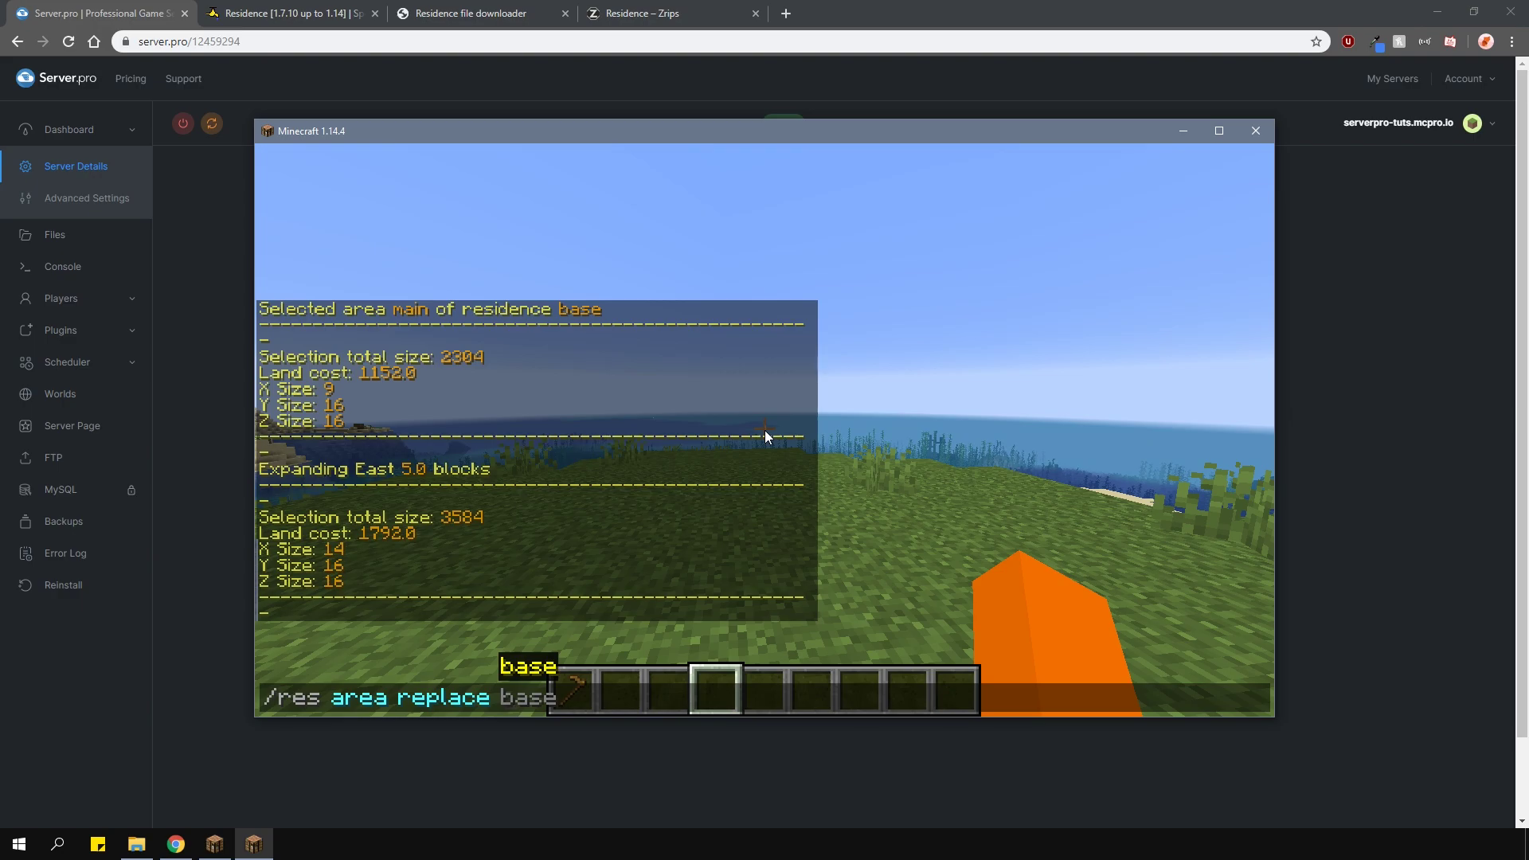
pyautogui.write('base ')
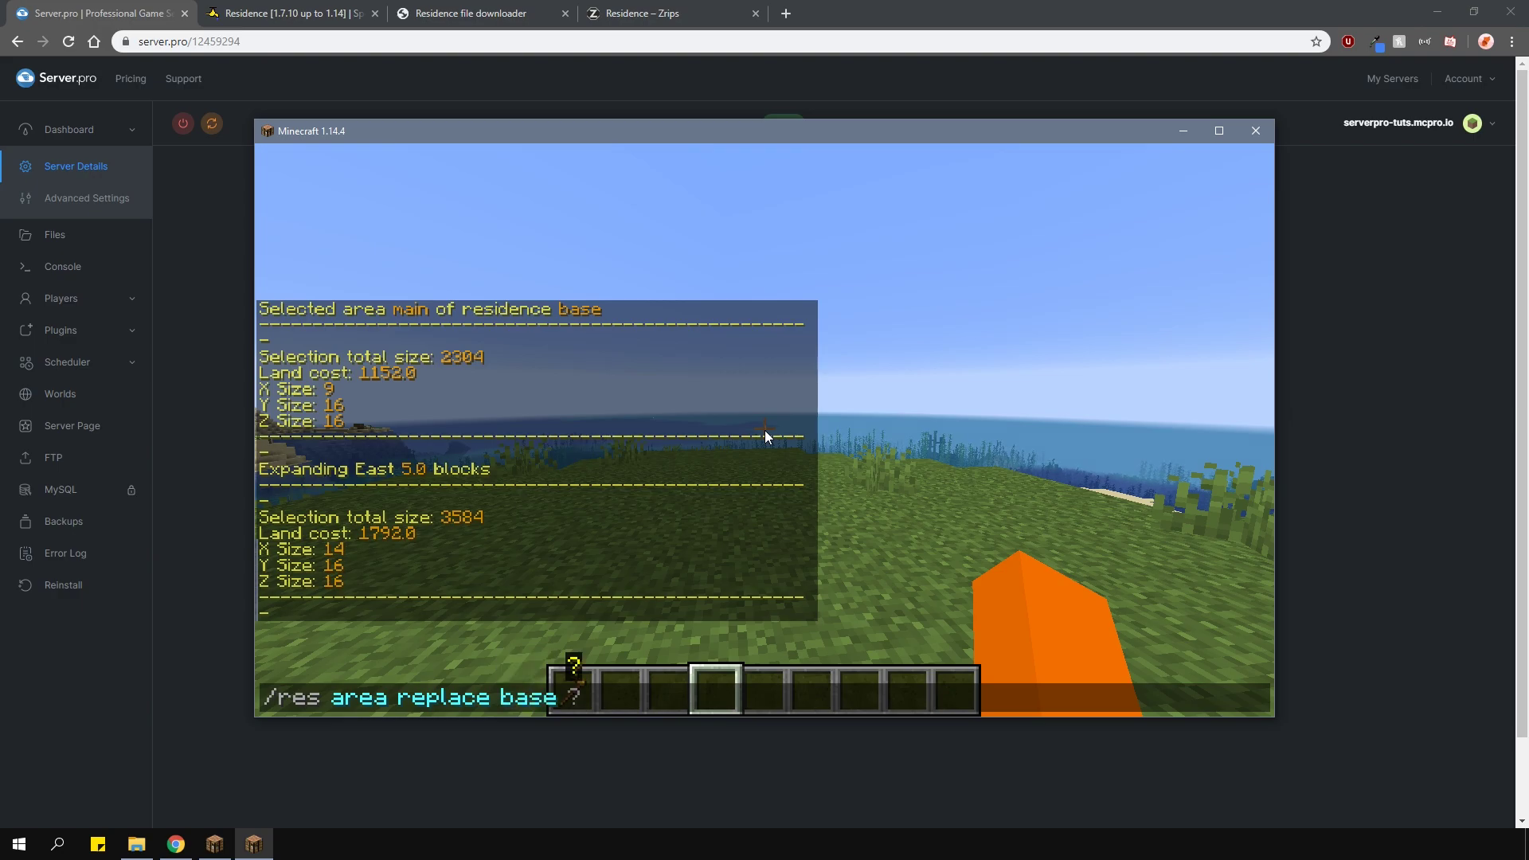
pyautogui.write('main')
pyautogui.press('Return')
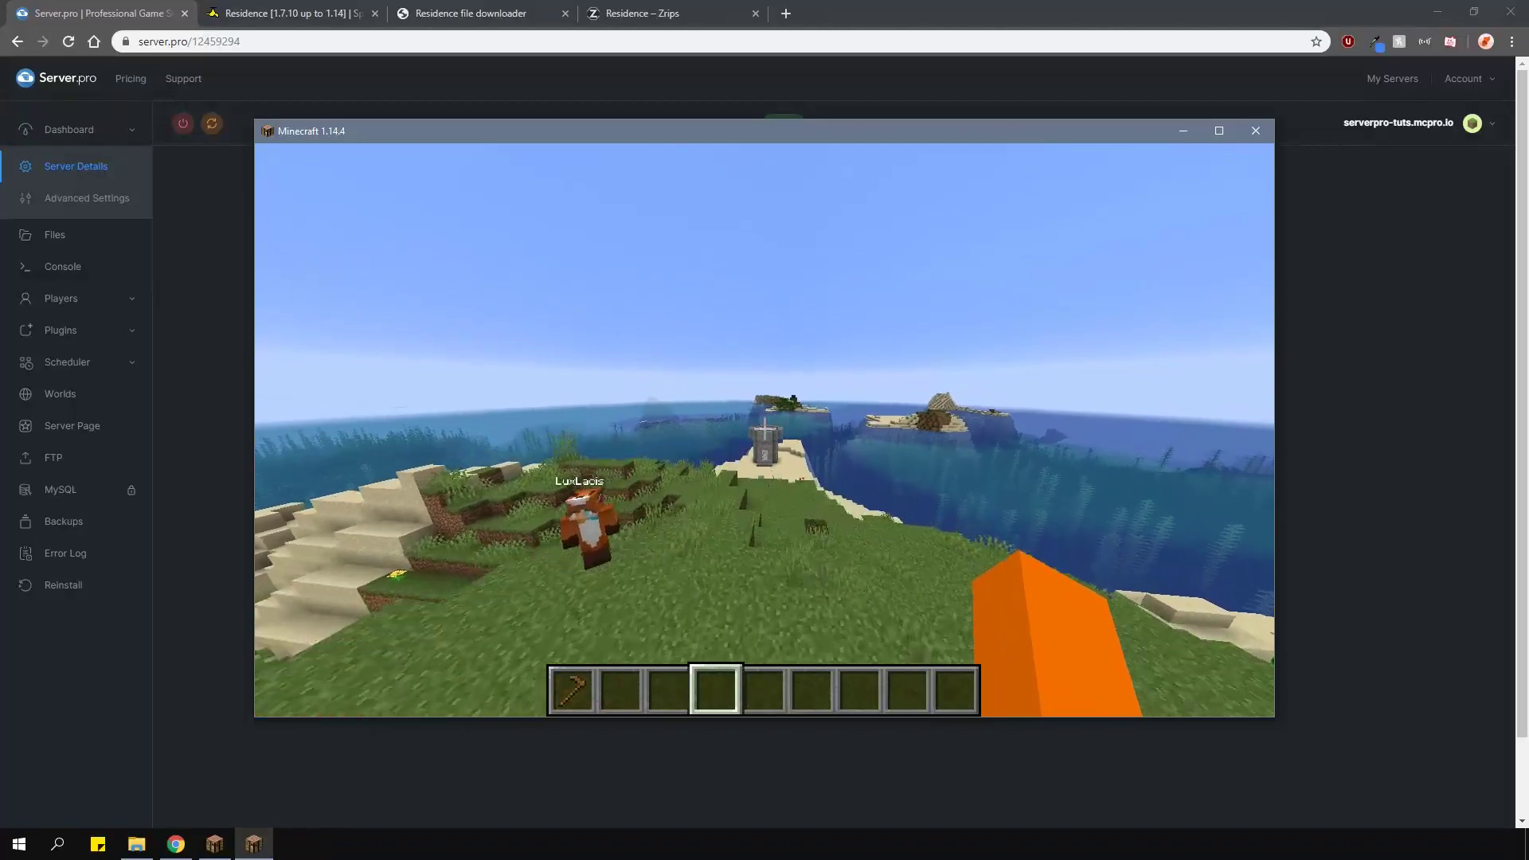
# - Select the stone tower's two corners with the wooden hoe and expand the selection 10 blocks up
pyautogui.press('w')
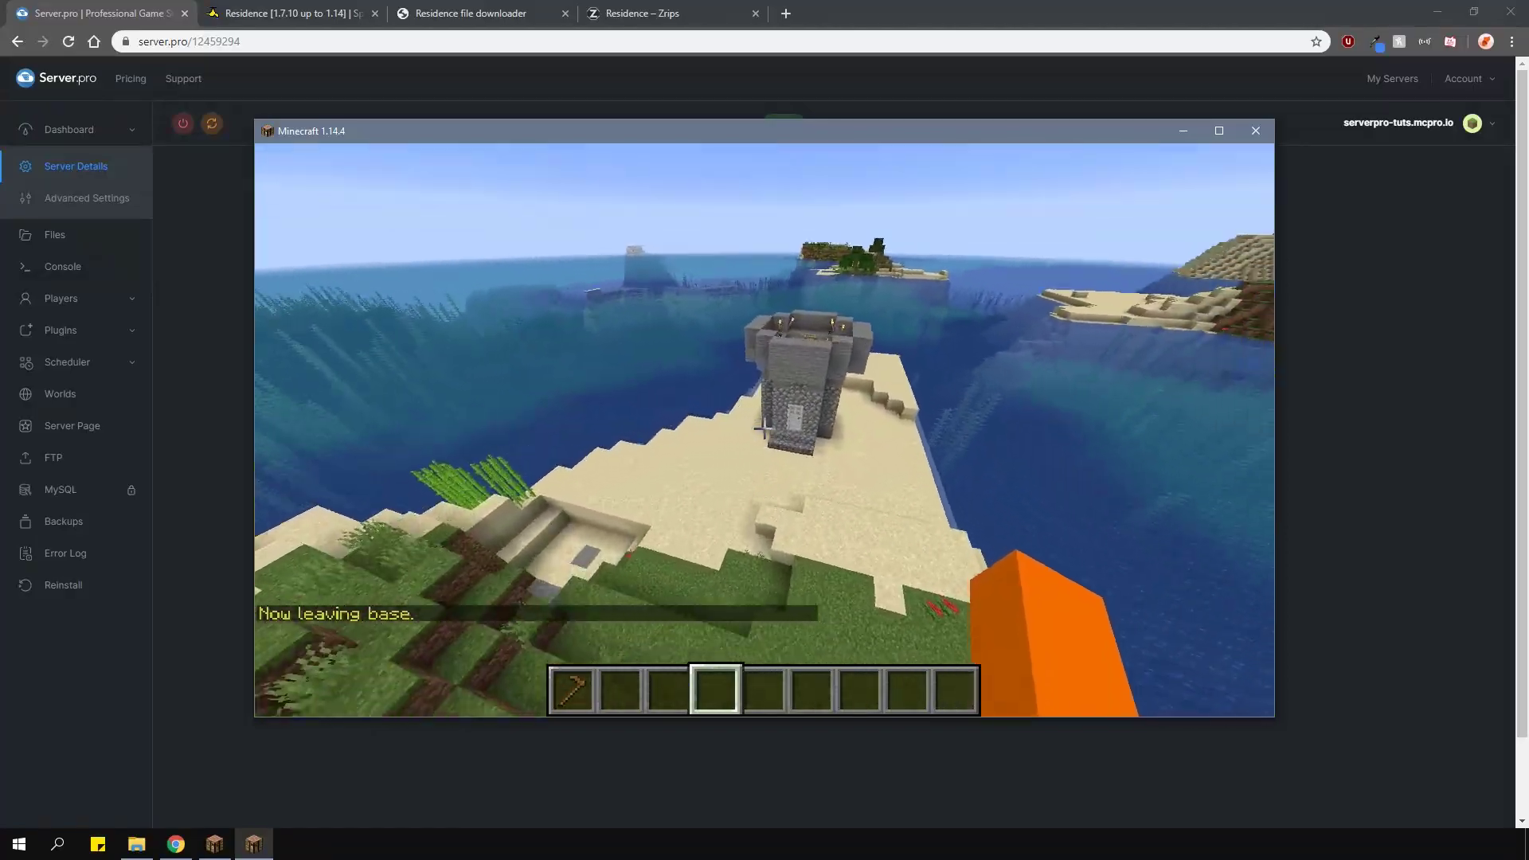
pyautogui.press('1')
pyautogui.click(764, 428)
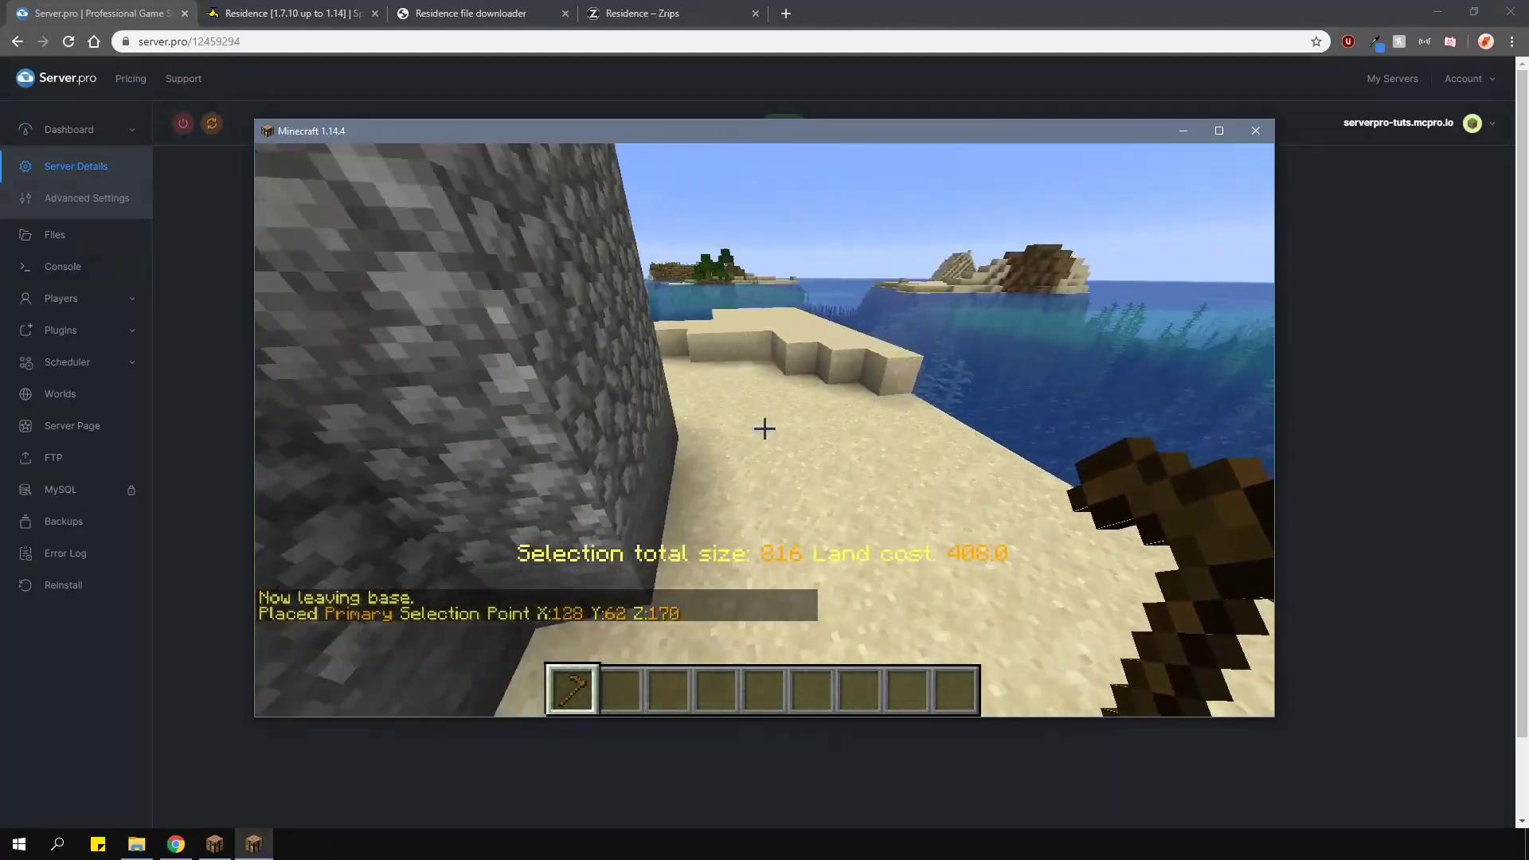
pyautogui.rightClick(764, 429)
pyautogui.press('/')
pyautogui.write('res select e')
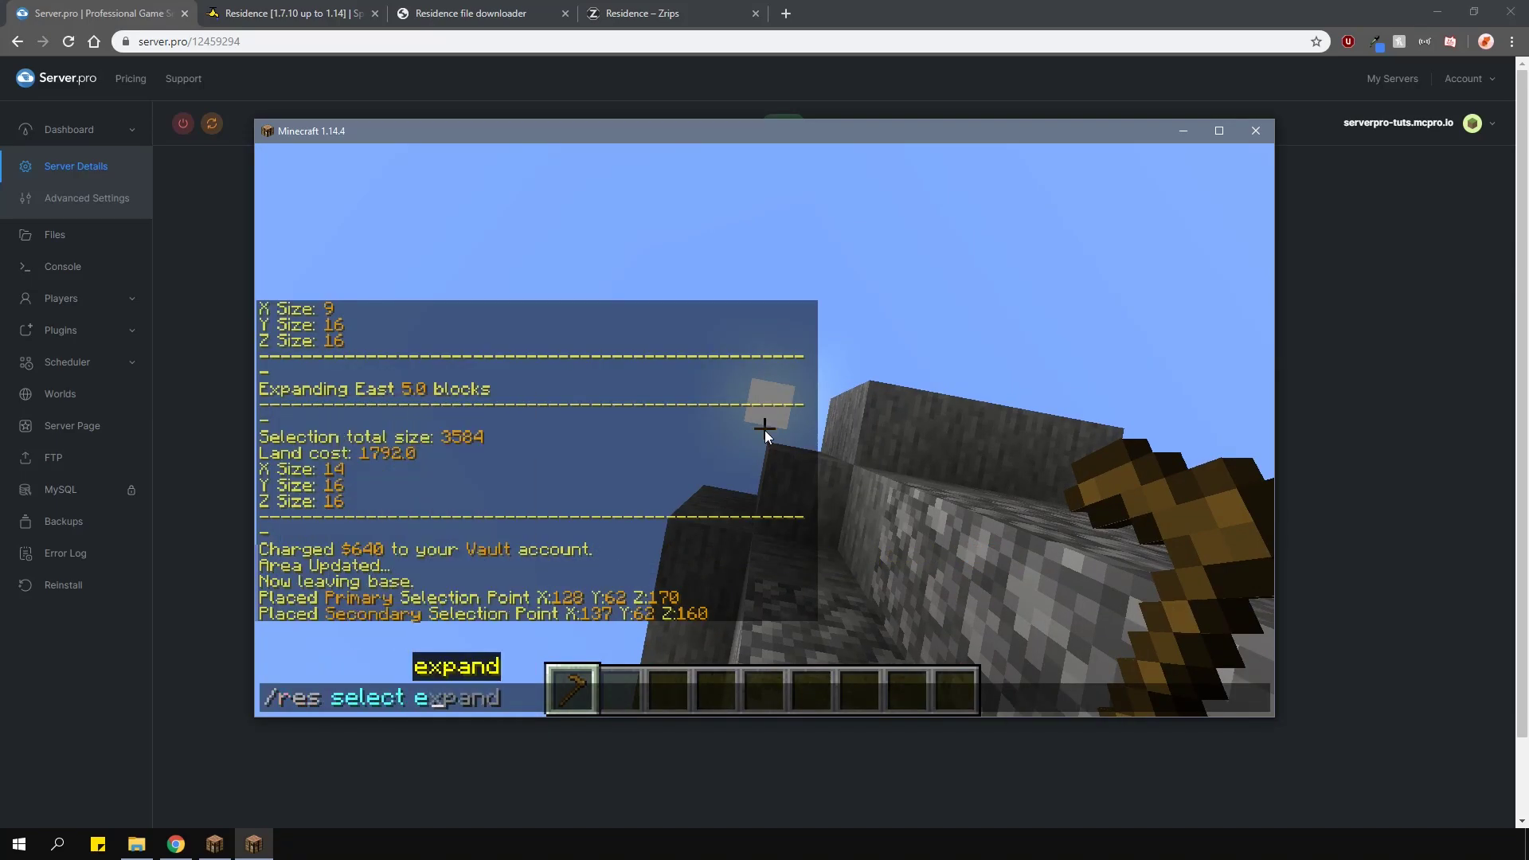
pyautogui.write('xpand 10')
pyautogui.press('Return')
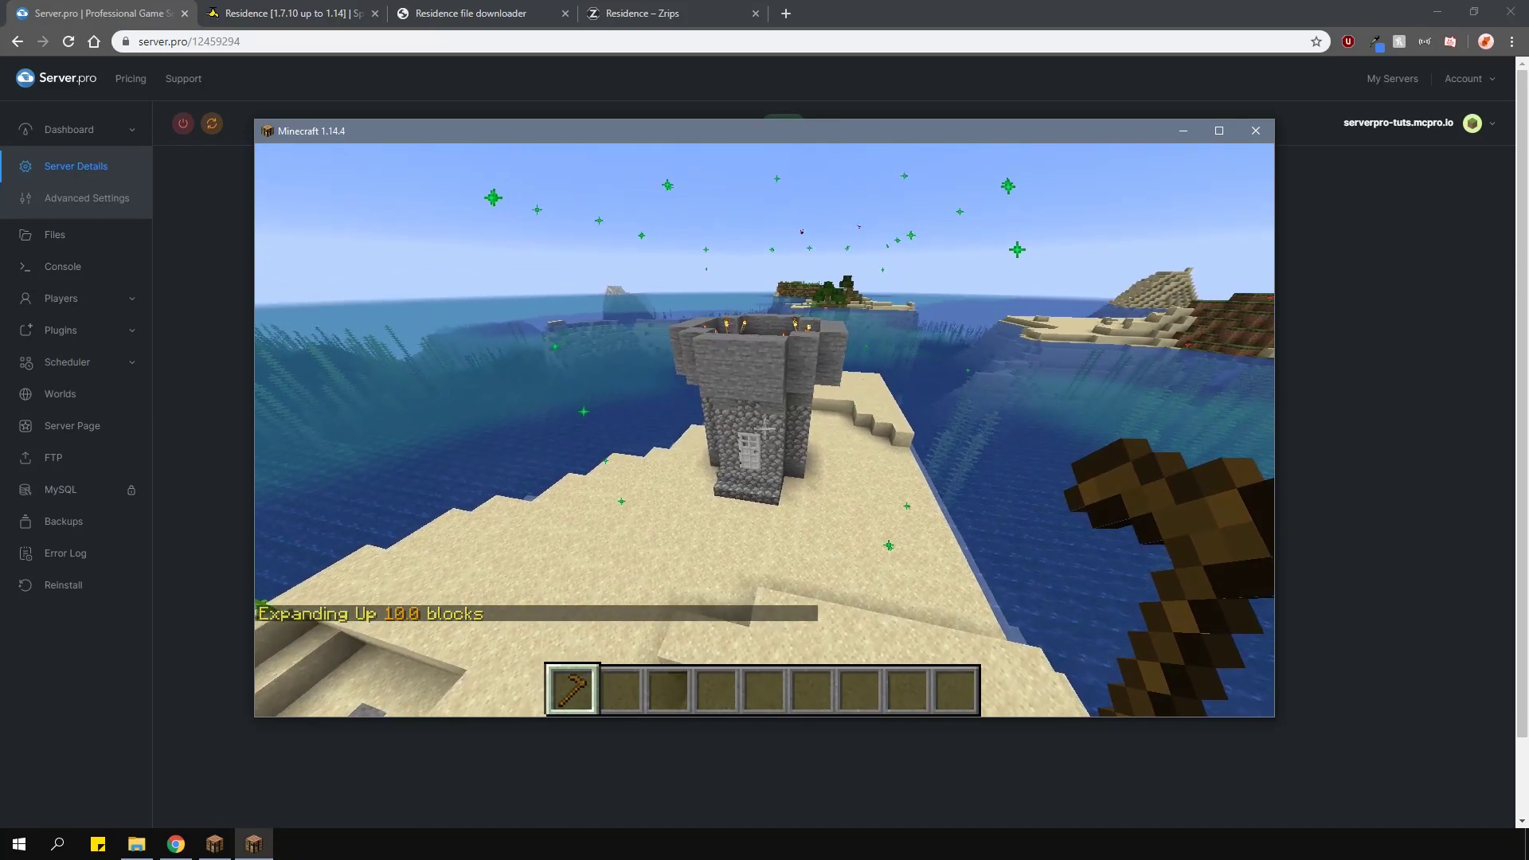
# - Add the selection to base as area 'tower' for $605, then walk through the tower and base
pyautogui.press('/')
pyautogui.write('res area add base tow')
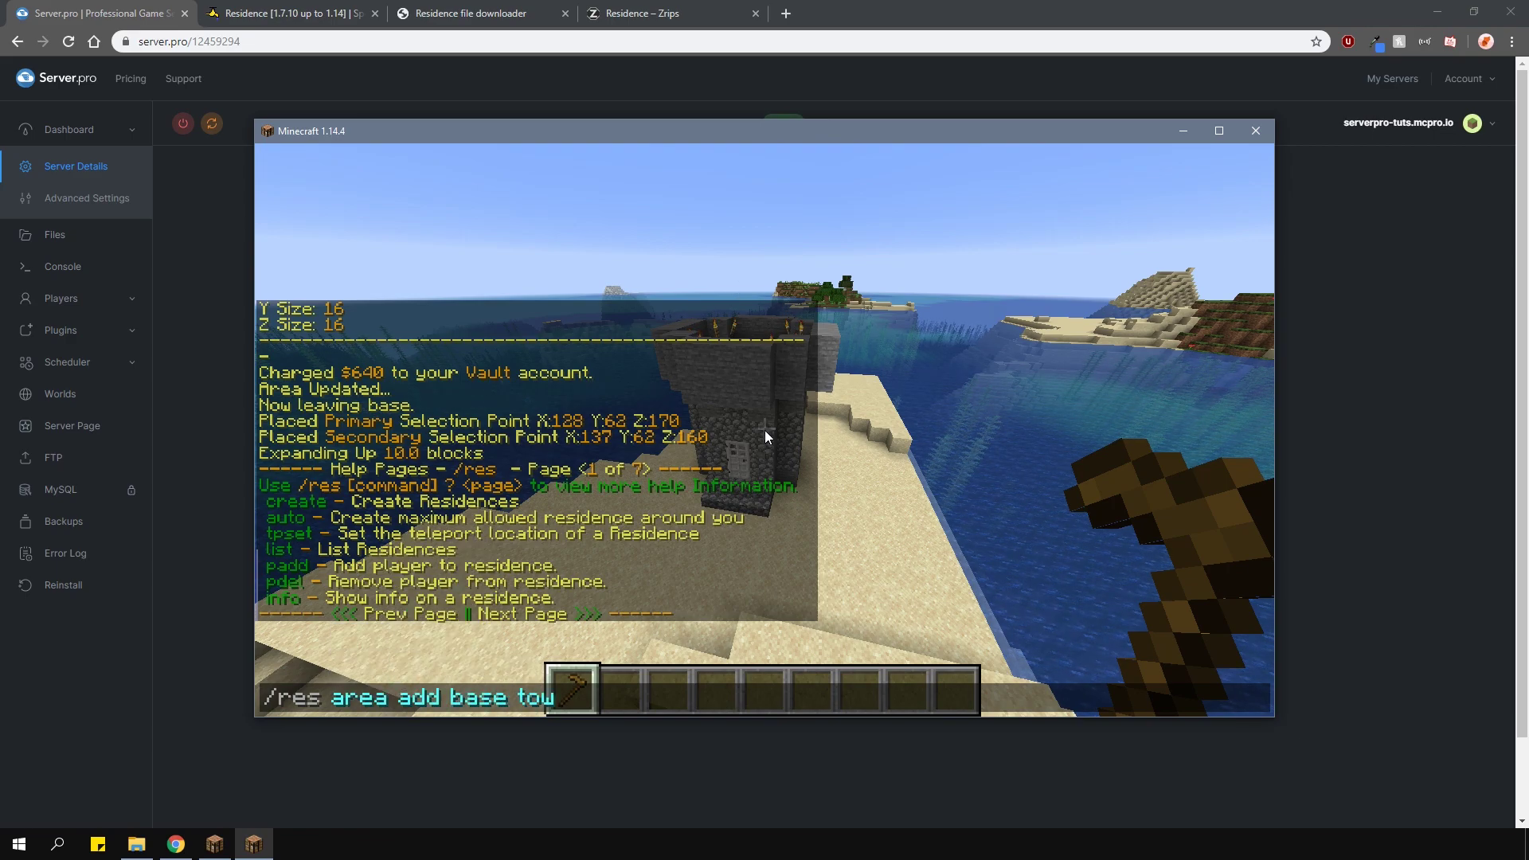
pyautogui.write('er')
pyautogui.press('Return')
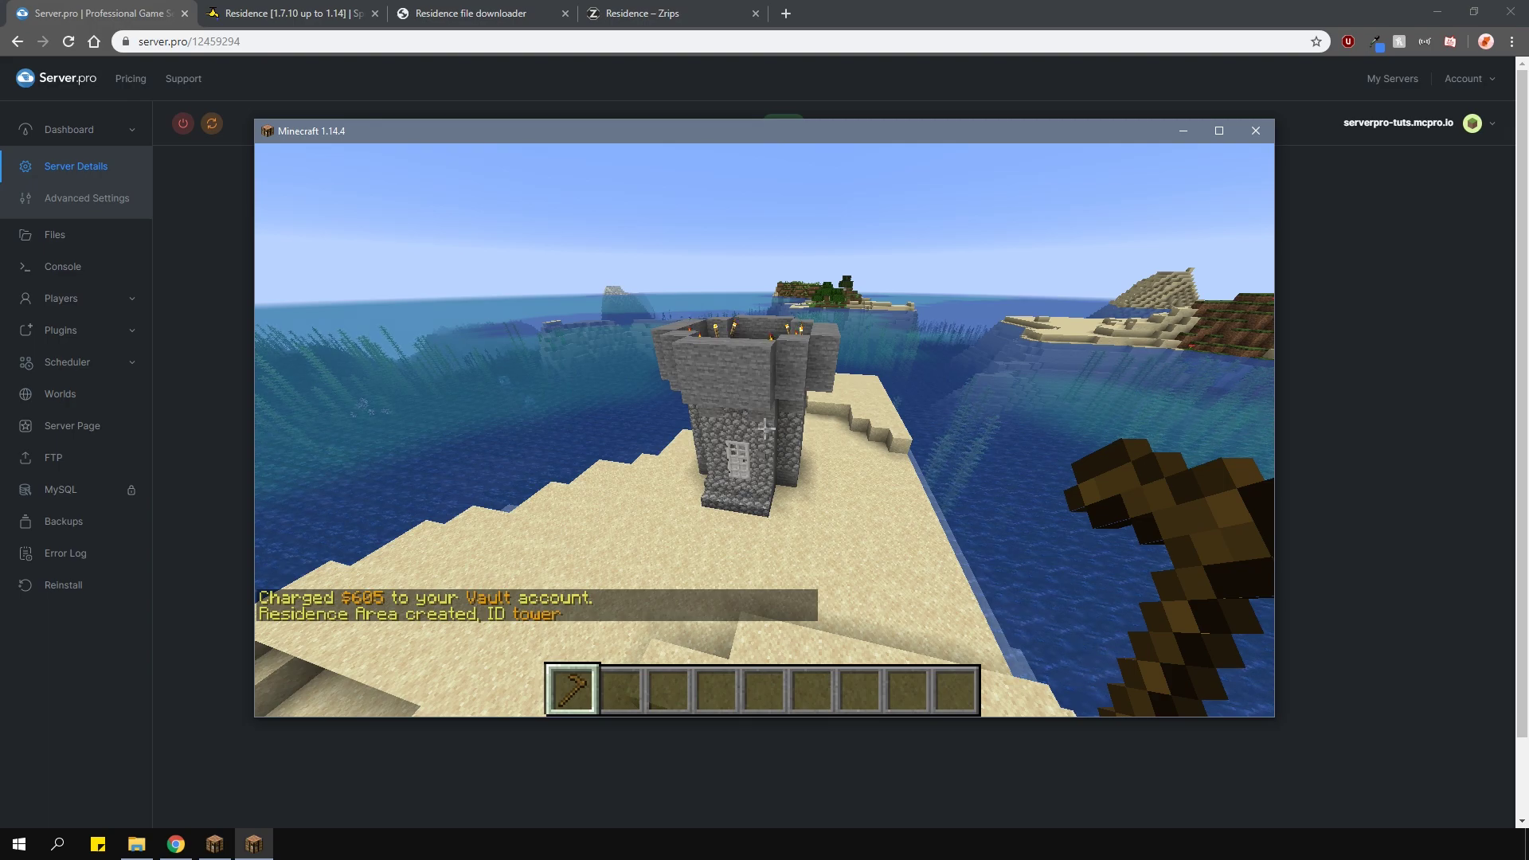
pyautogui.press('w')
pyautogui.press('space')
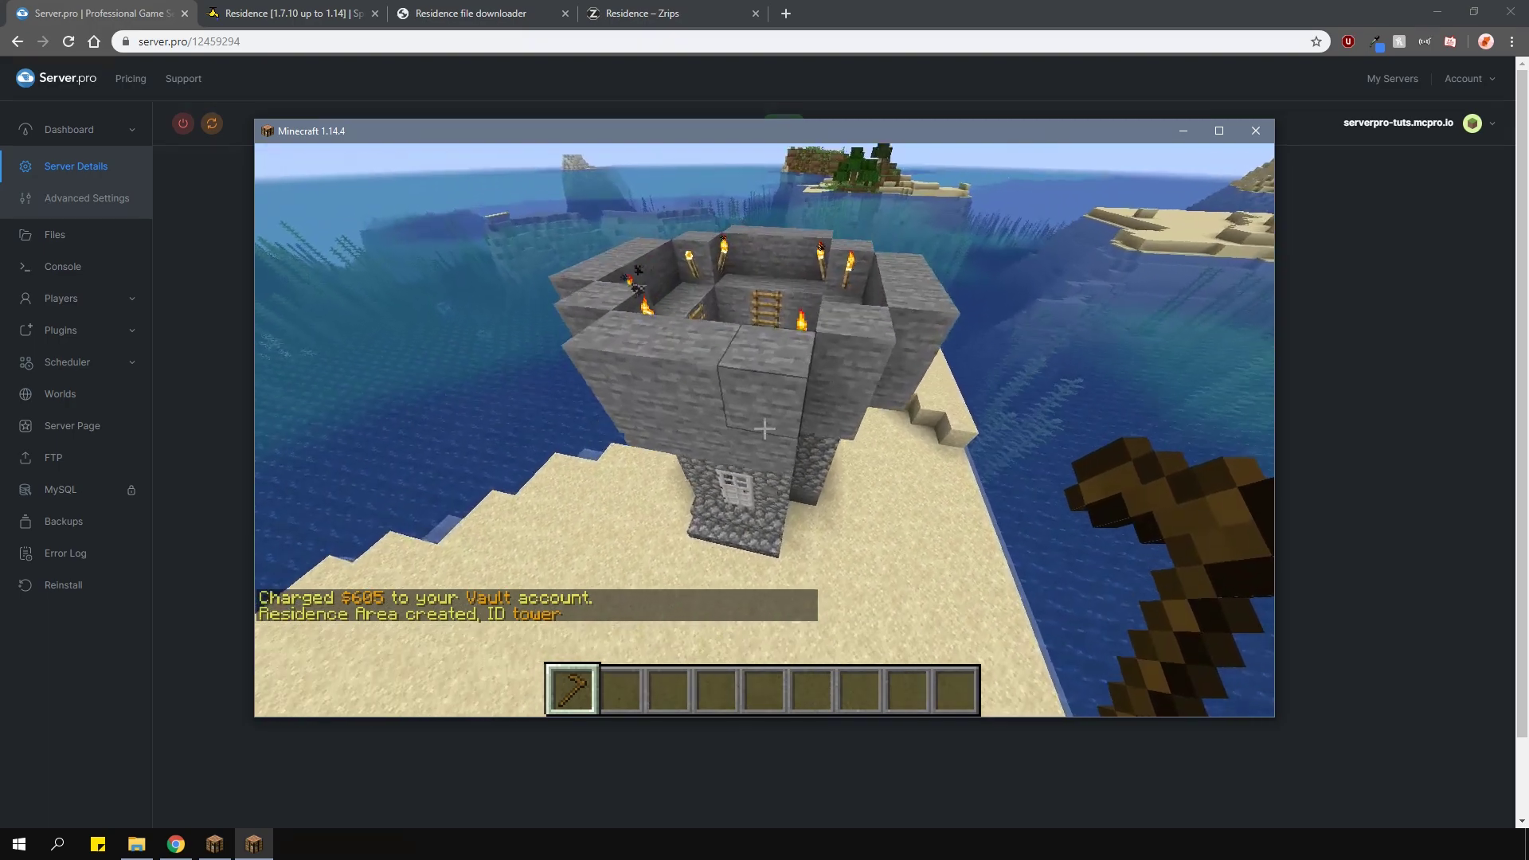
pyautogui.press('w')
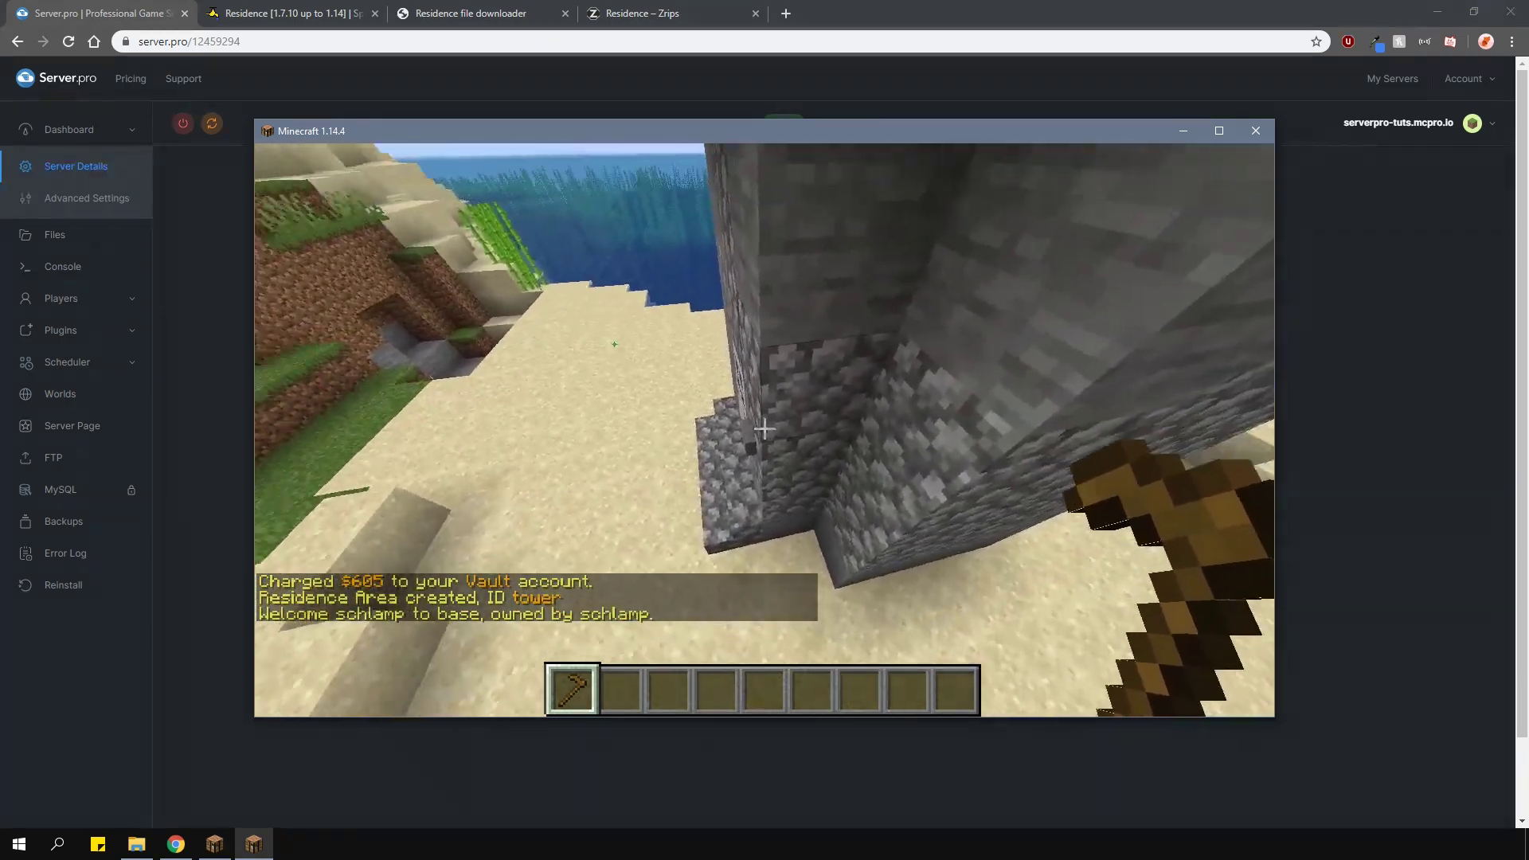
pyautogui.press('w')
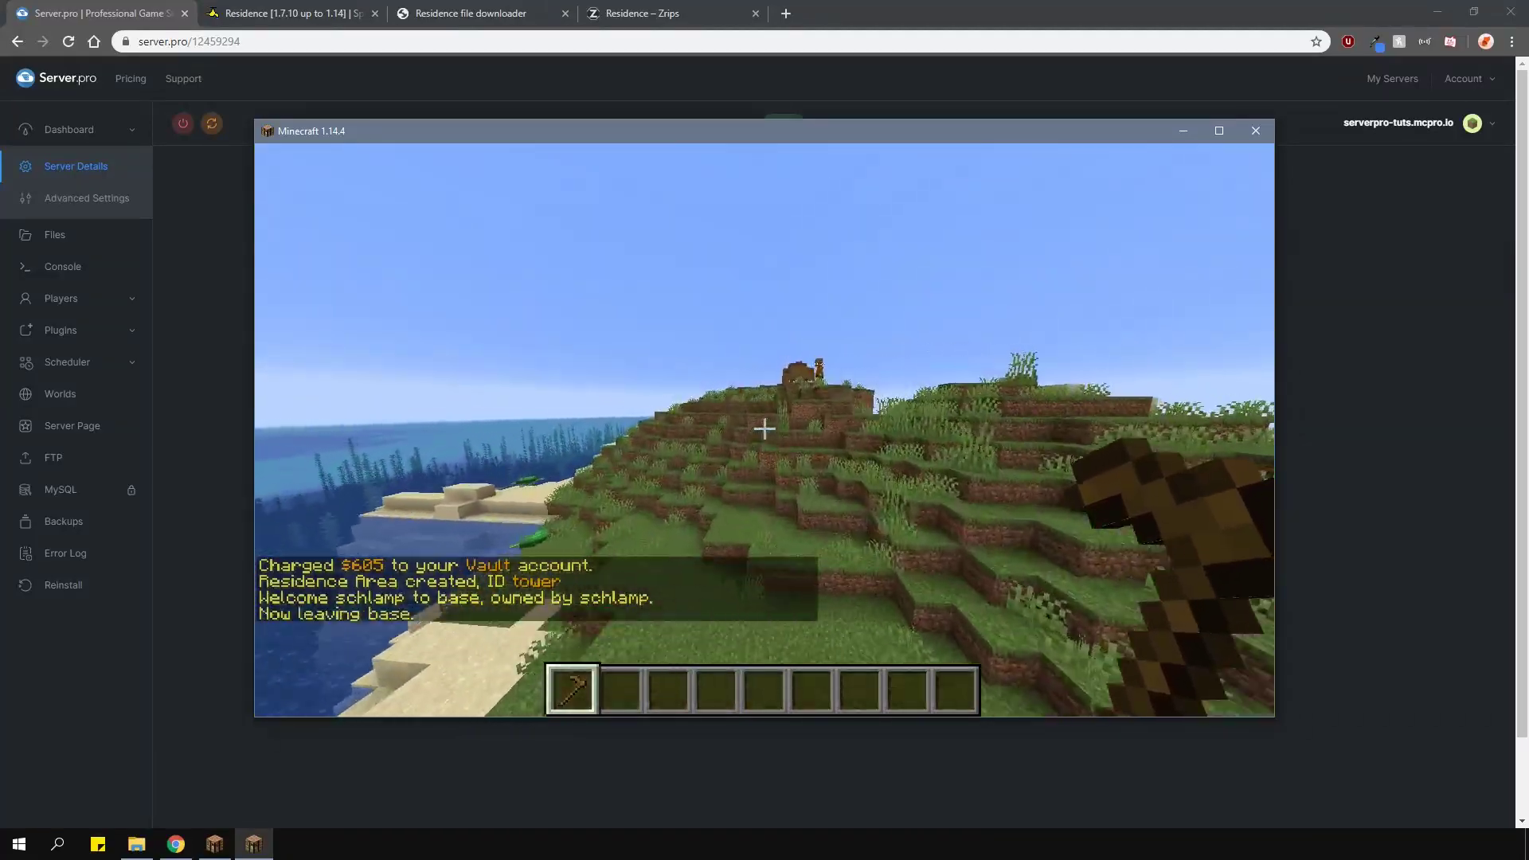
pyautogui.press('w')
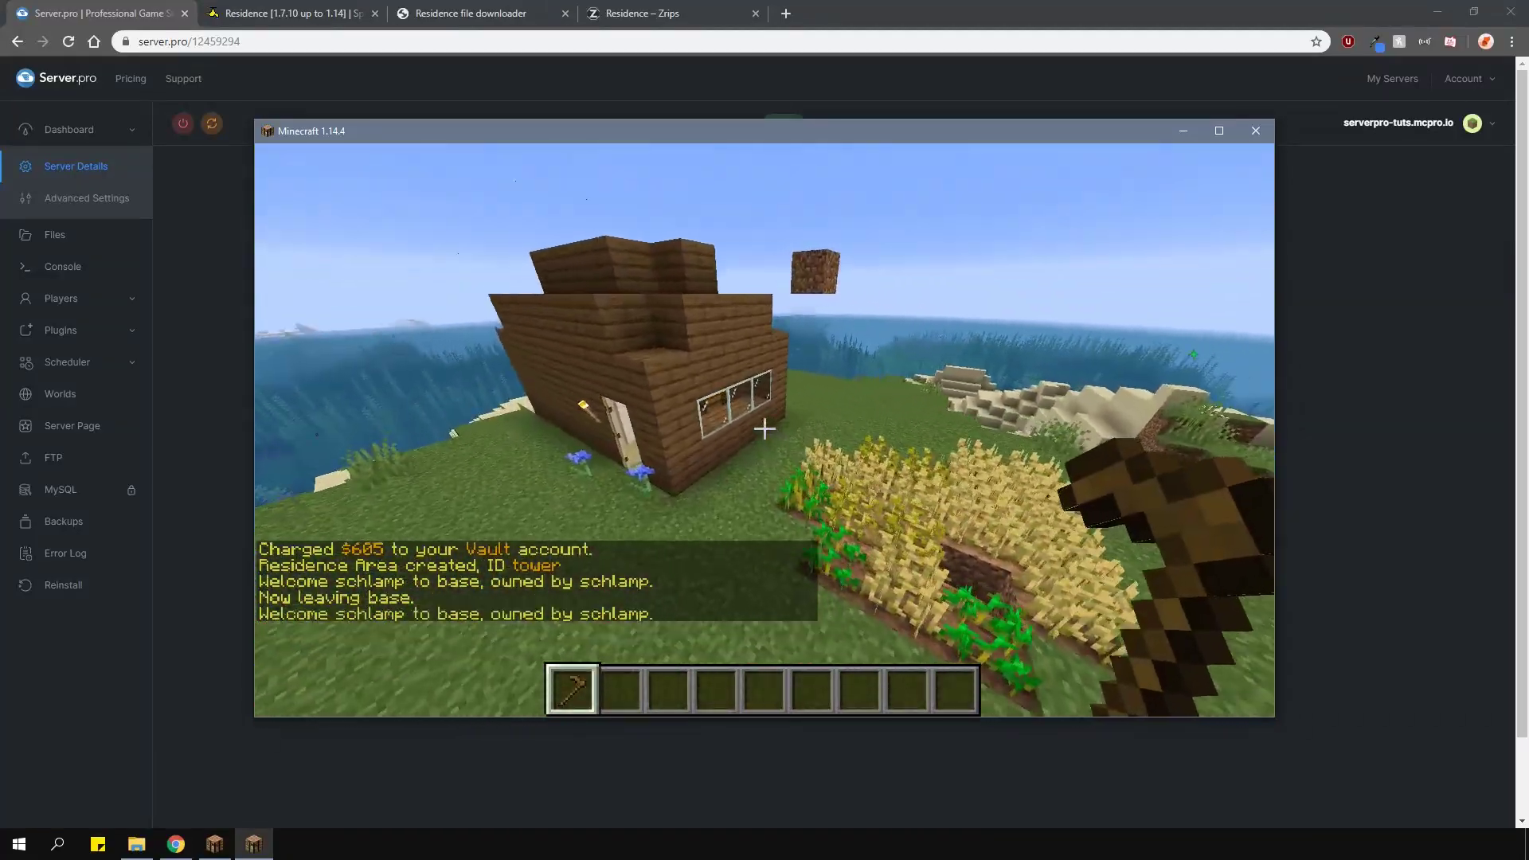
pyautogui.press('s')
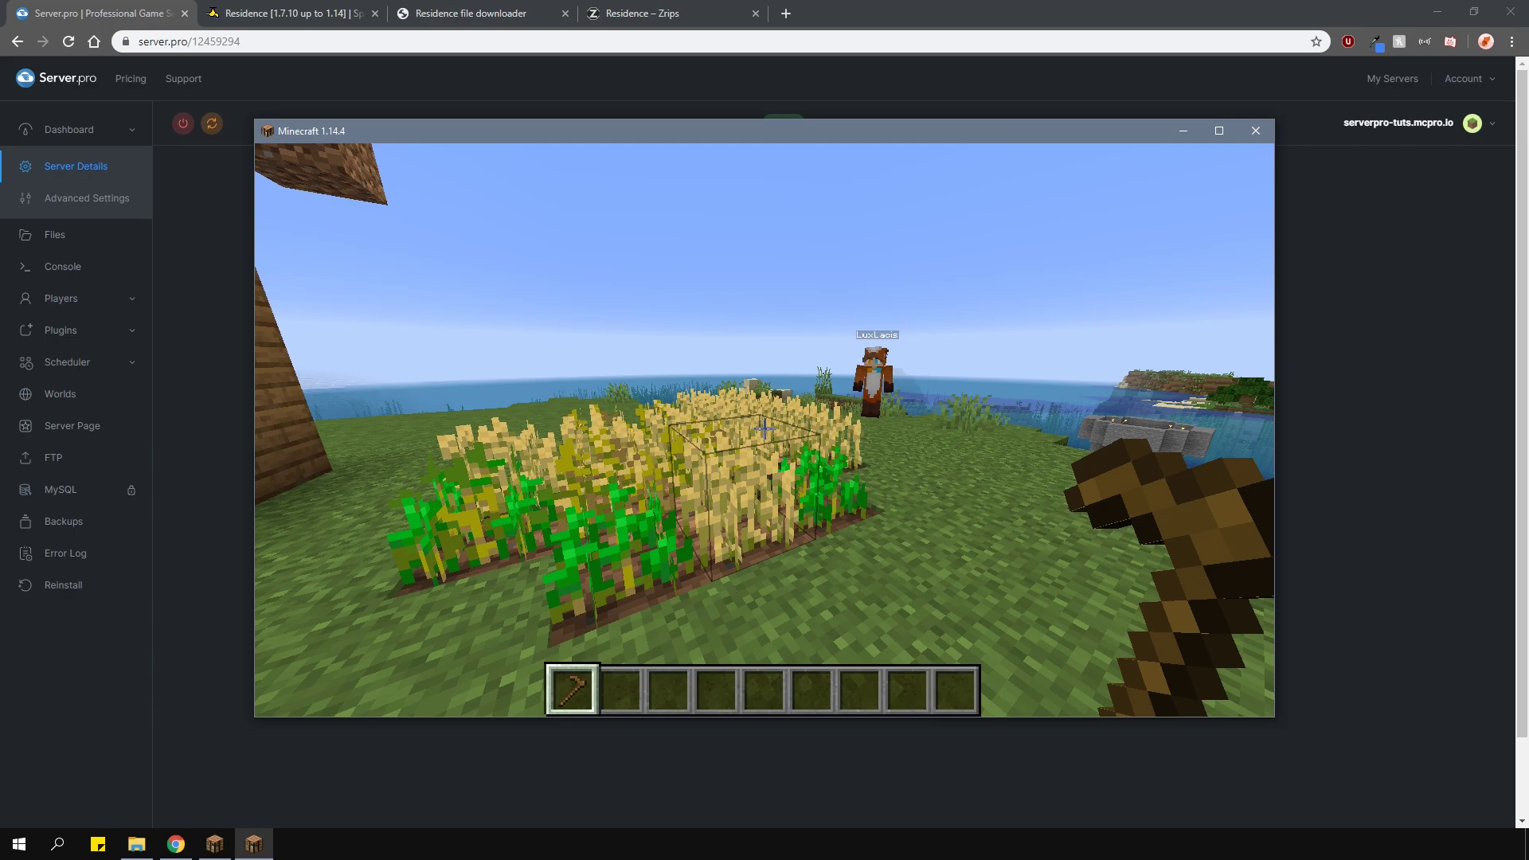
# - In the /res set base flags GUI, set animalkilling to false and return creeper to neither
pyautogui.write('/res set')
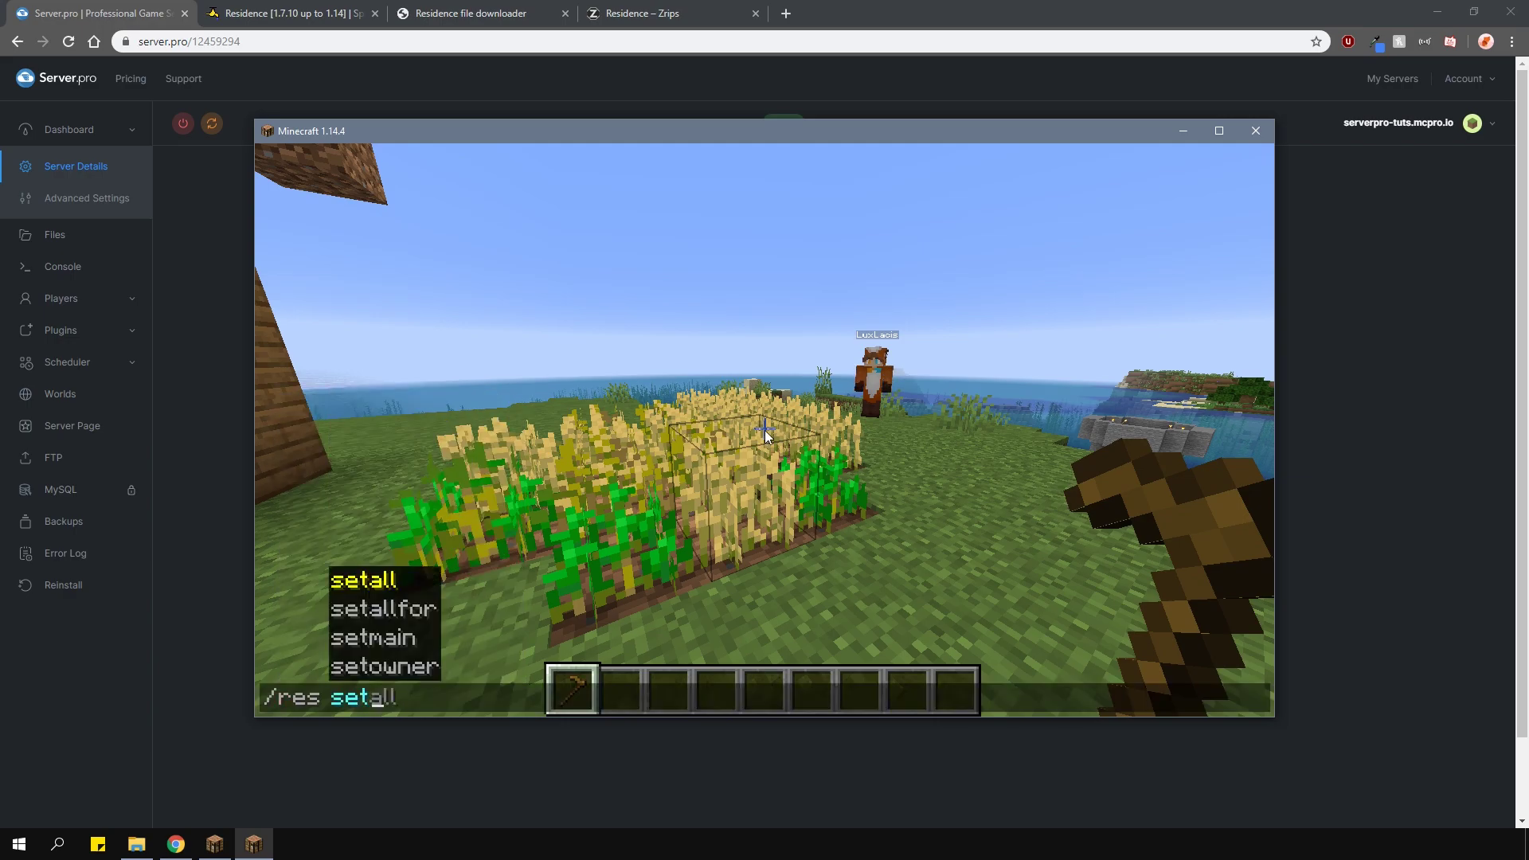
pyautogui.press('Return')
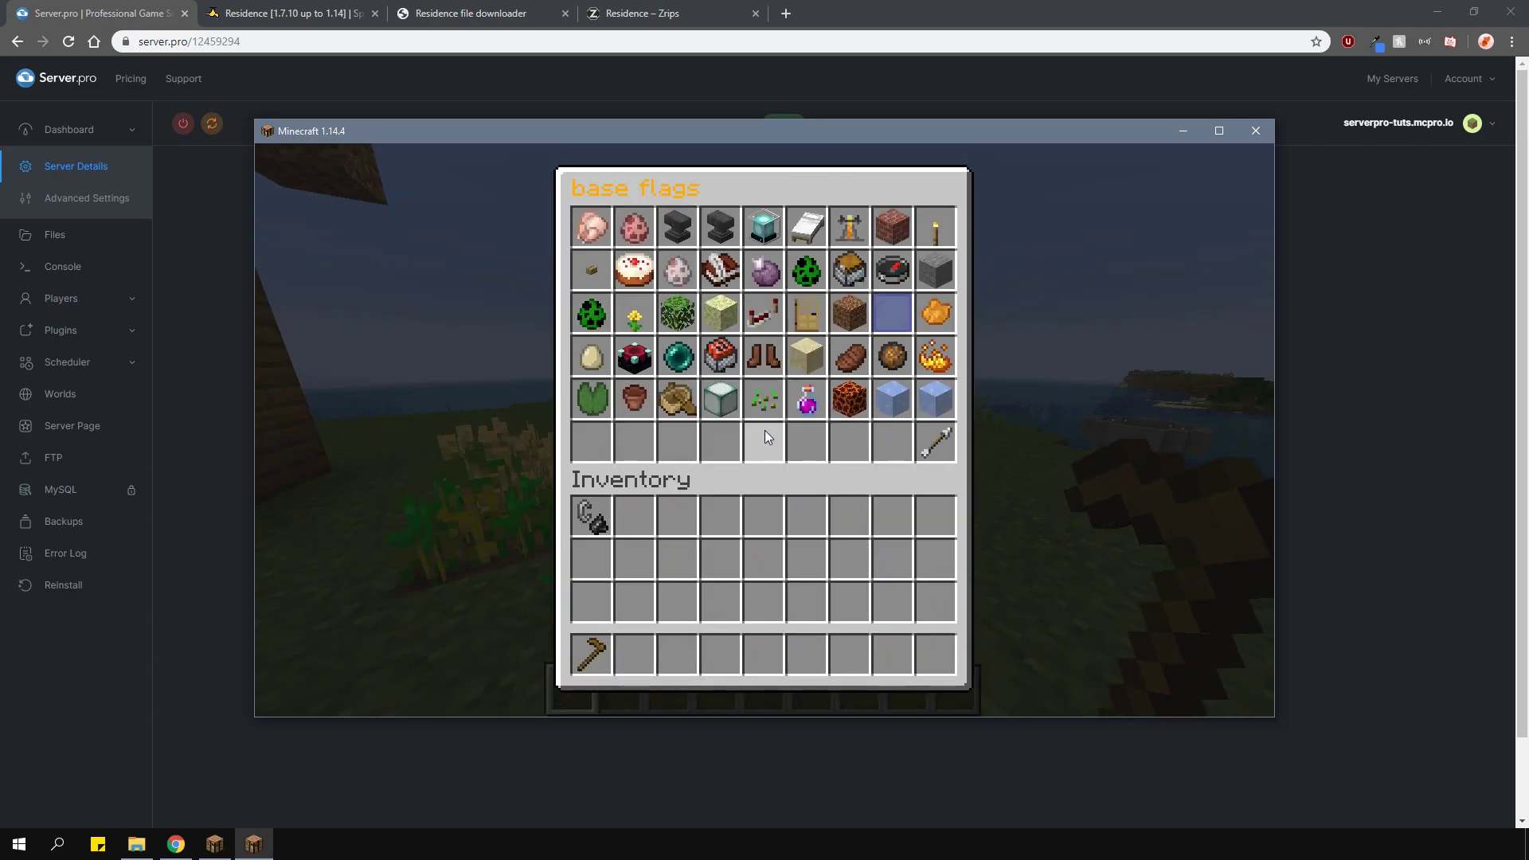
pyautogui.press('Escape')
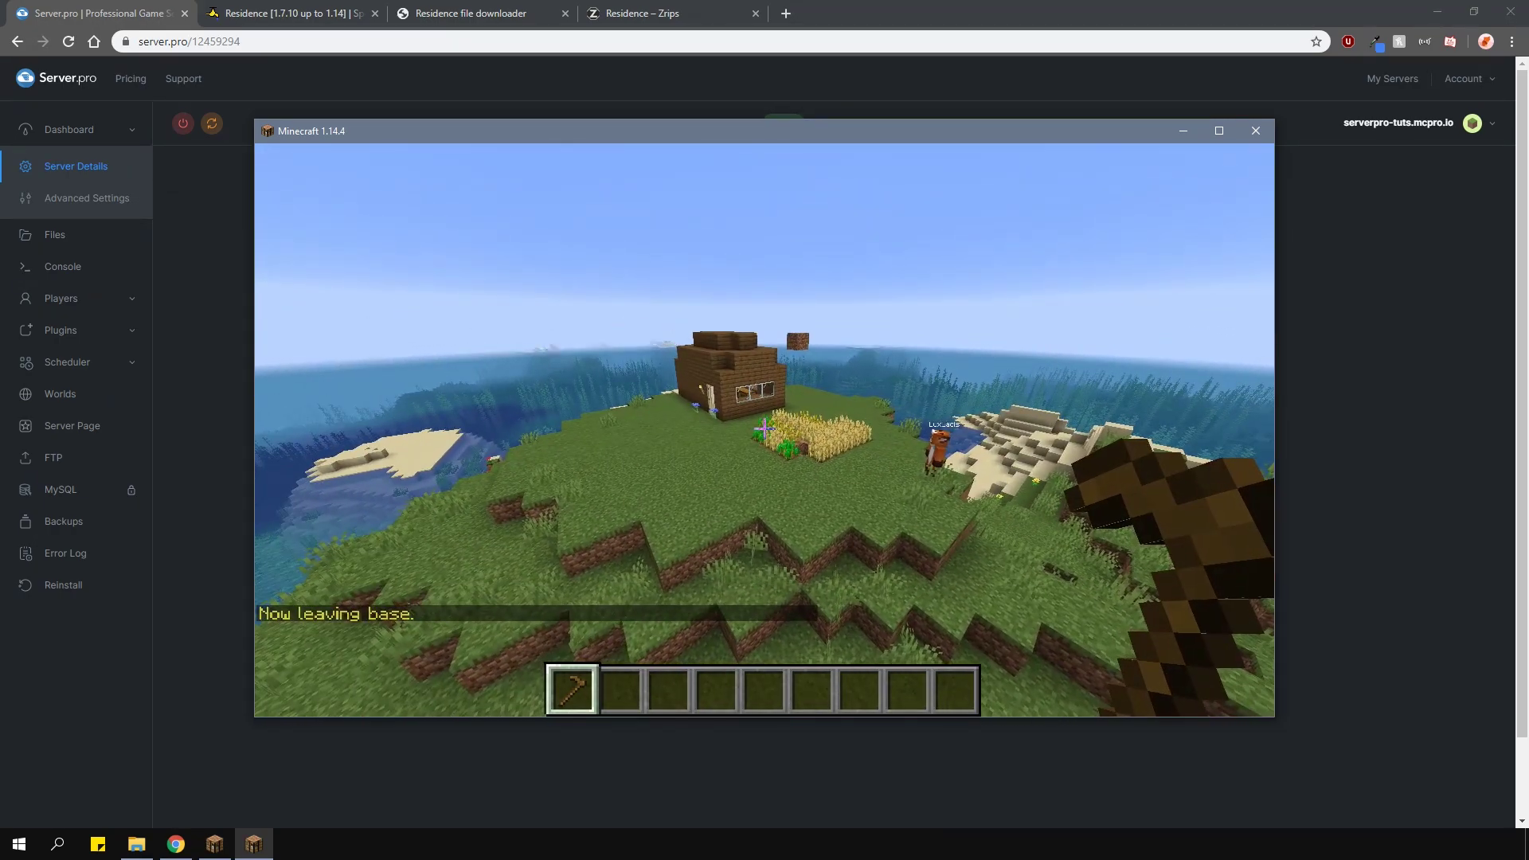
pyautogui.write('/res set ')
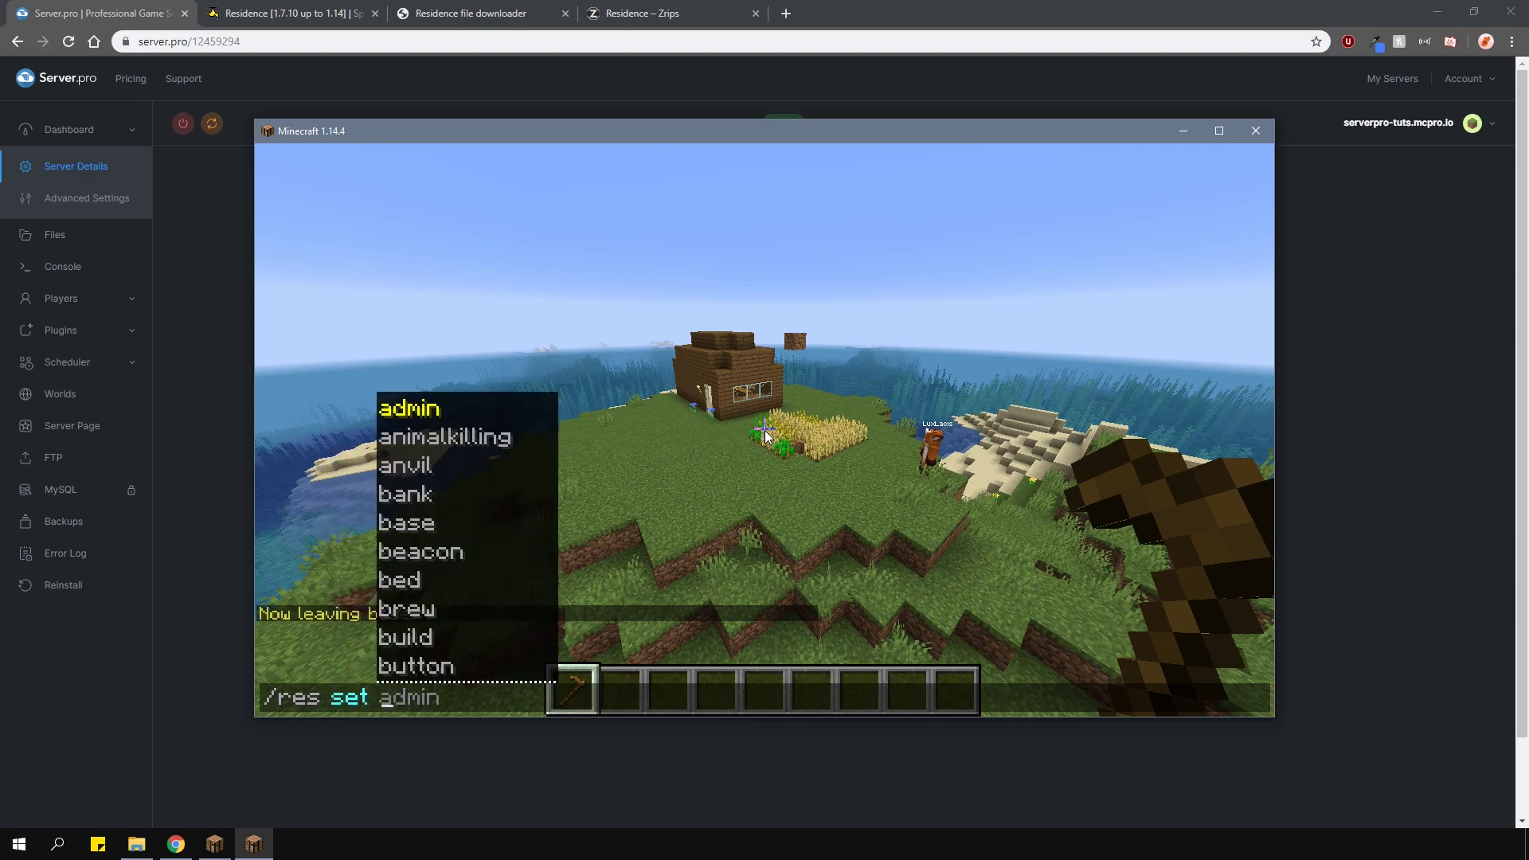
pyautogui.write('base')
pyautogui.press('Return')
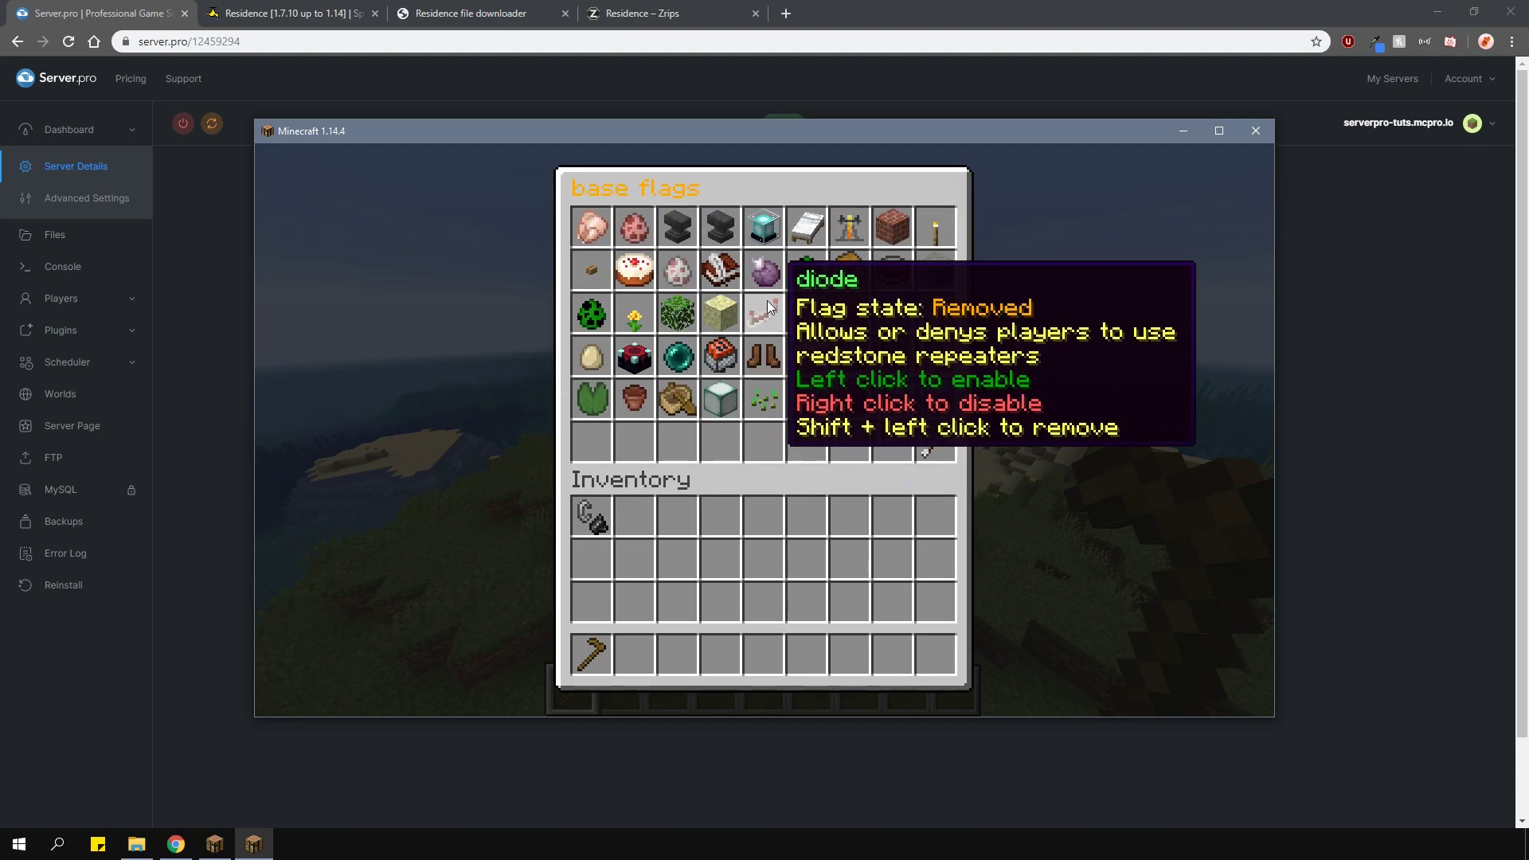
pyautogui.click(588, 321)
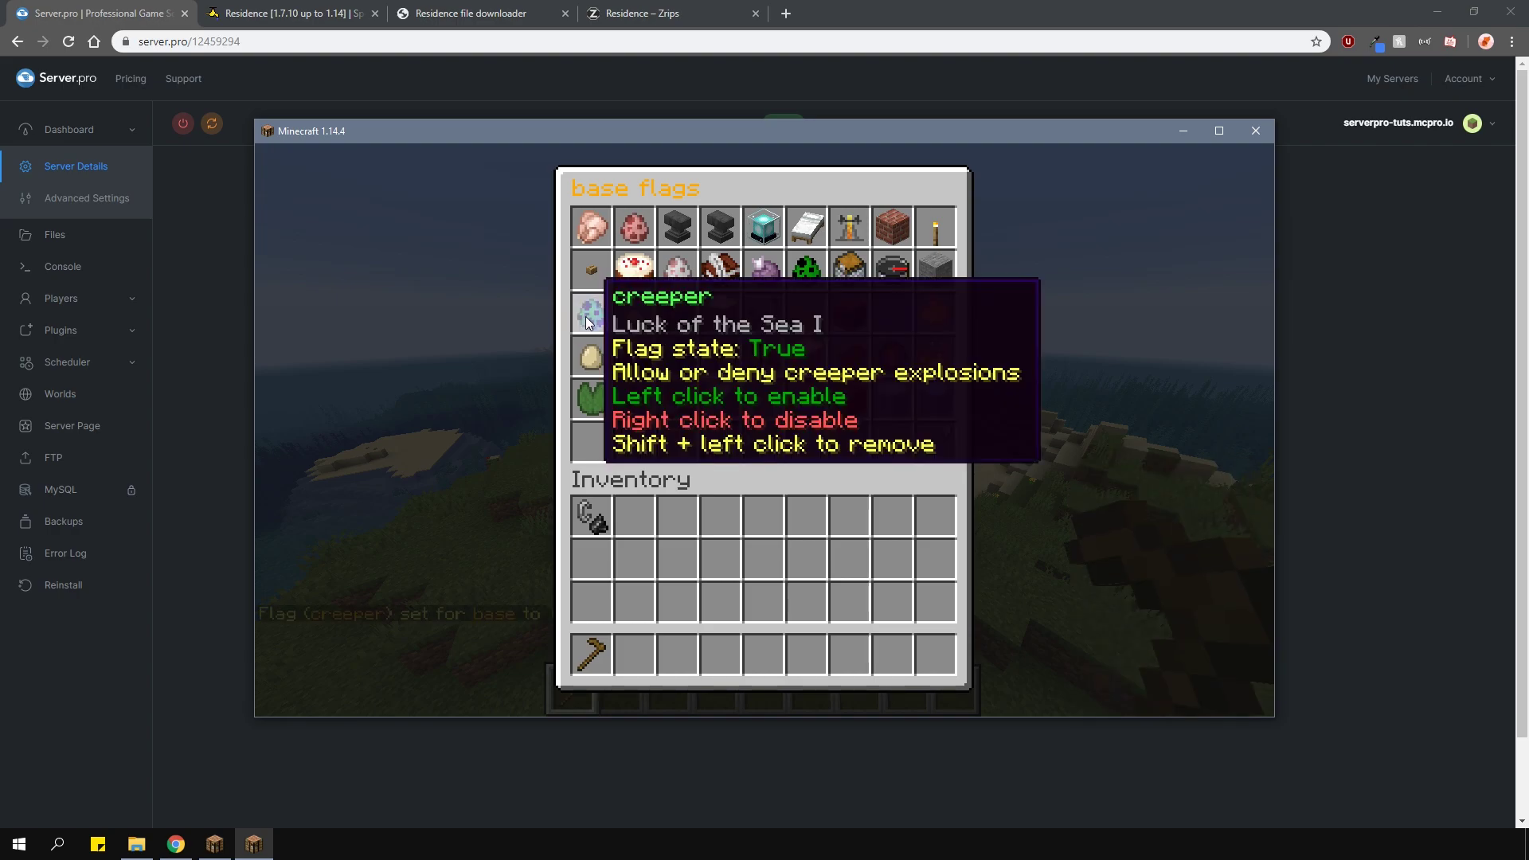
pyautogui.click(589, 234)
pyautogui.rightClick(589, 235)
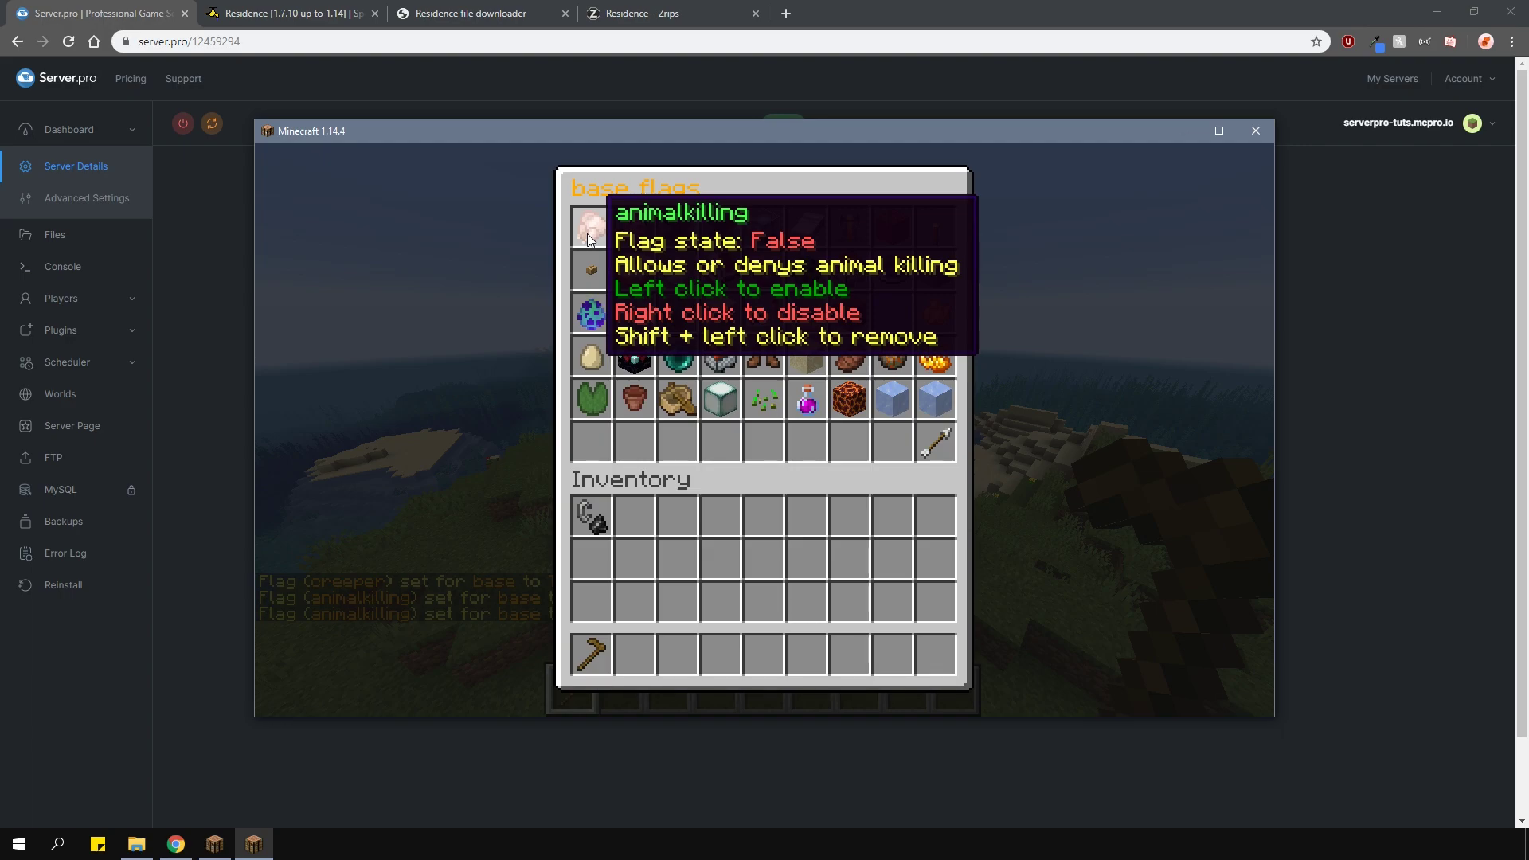
pyautogui.keyDown('shift'); pyautogui.click(589, 320); pyautogui.keyUp('shift')
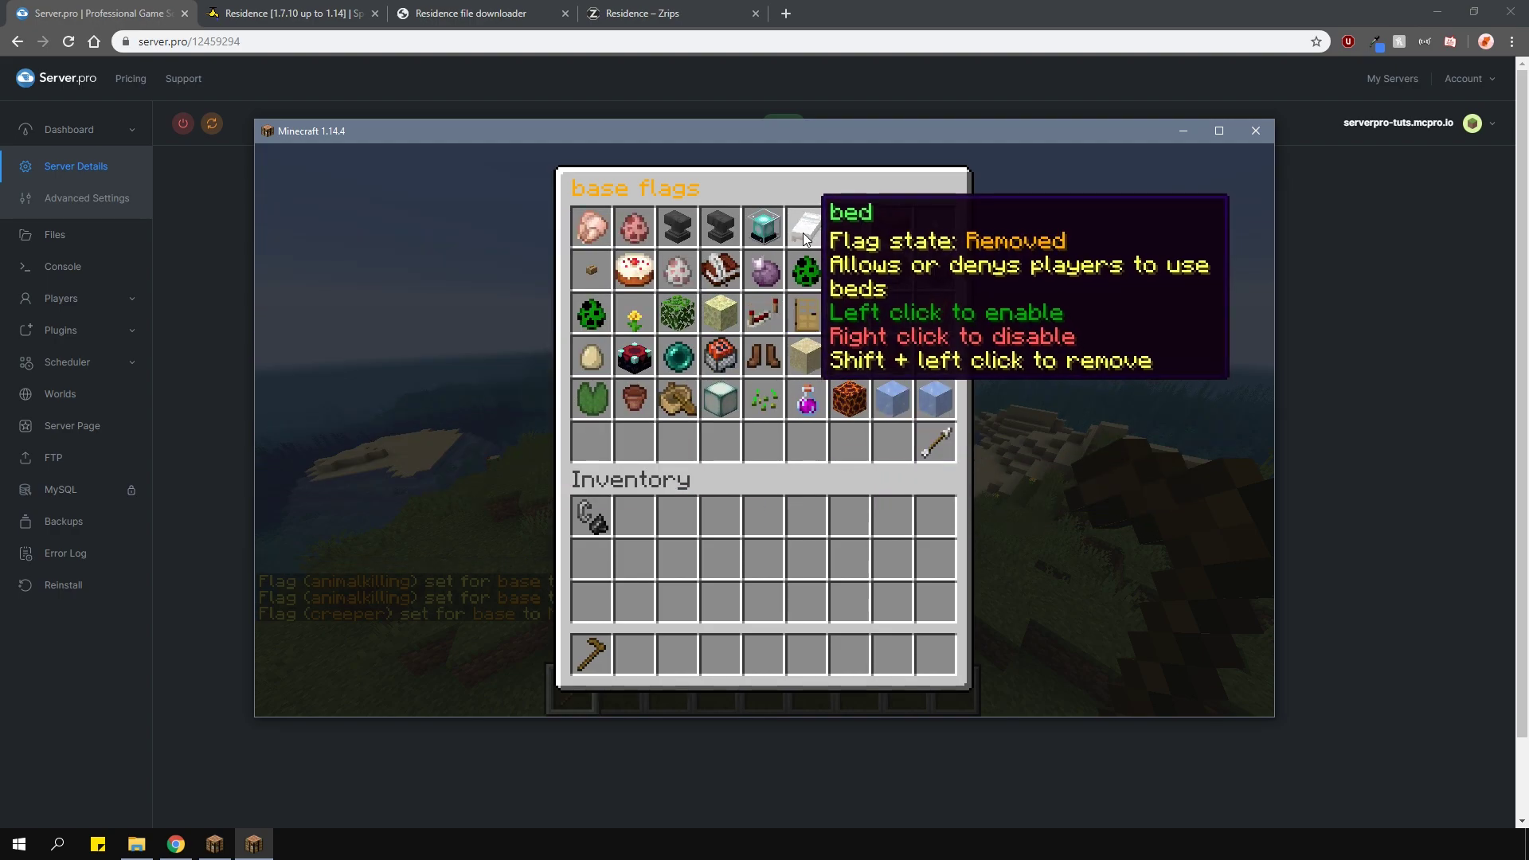
pyautogui.press('Escape')
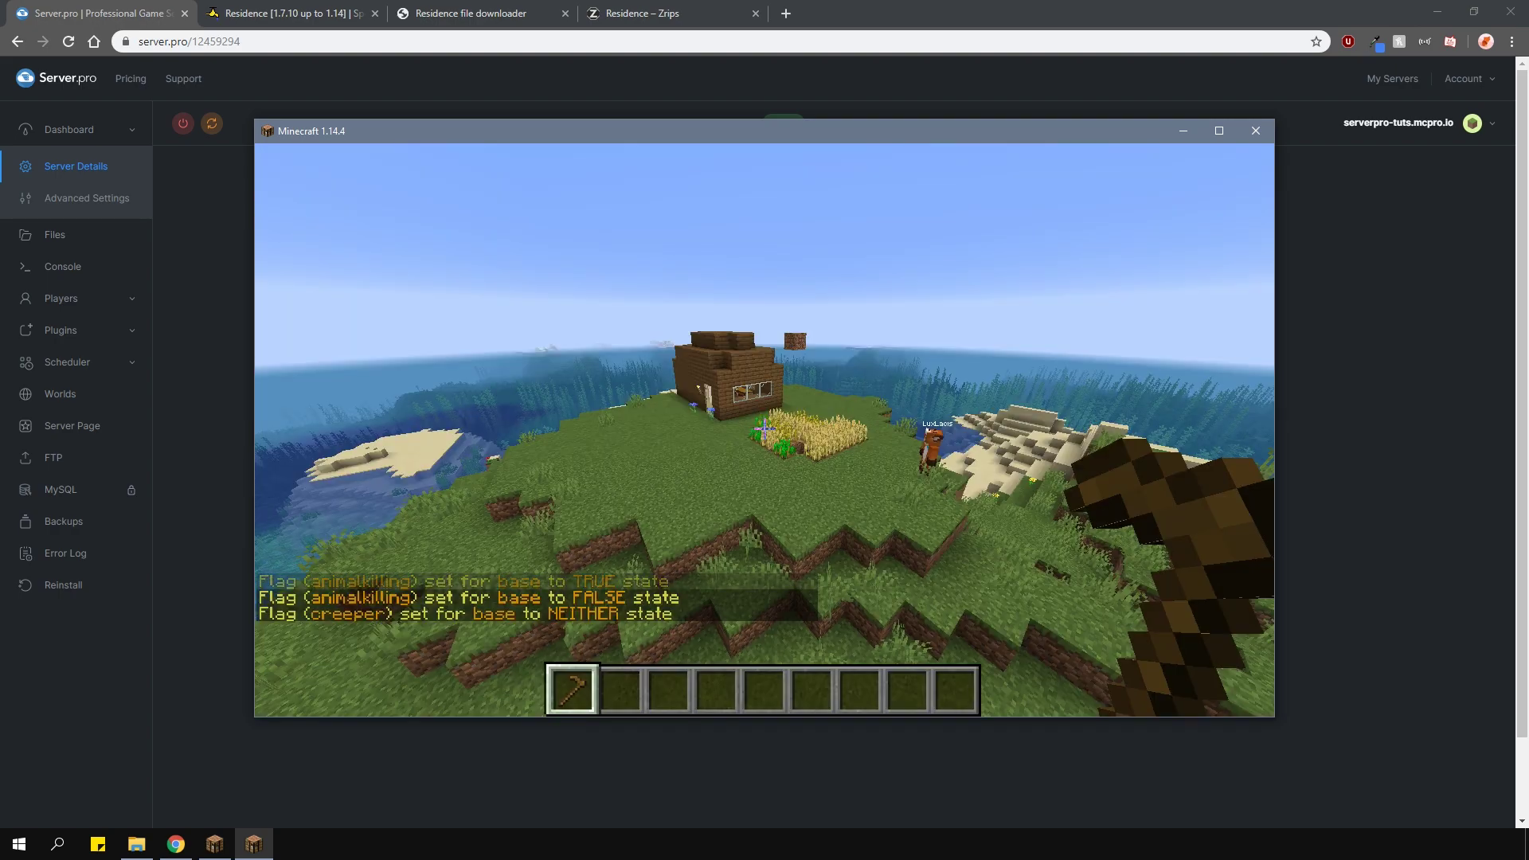
# - Use /res pset to give the other player build and place flags set true in base
pyautogui.press('t')
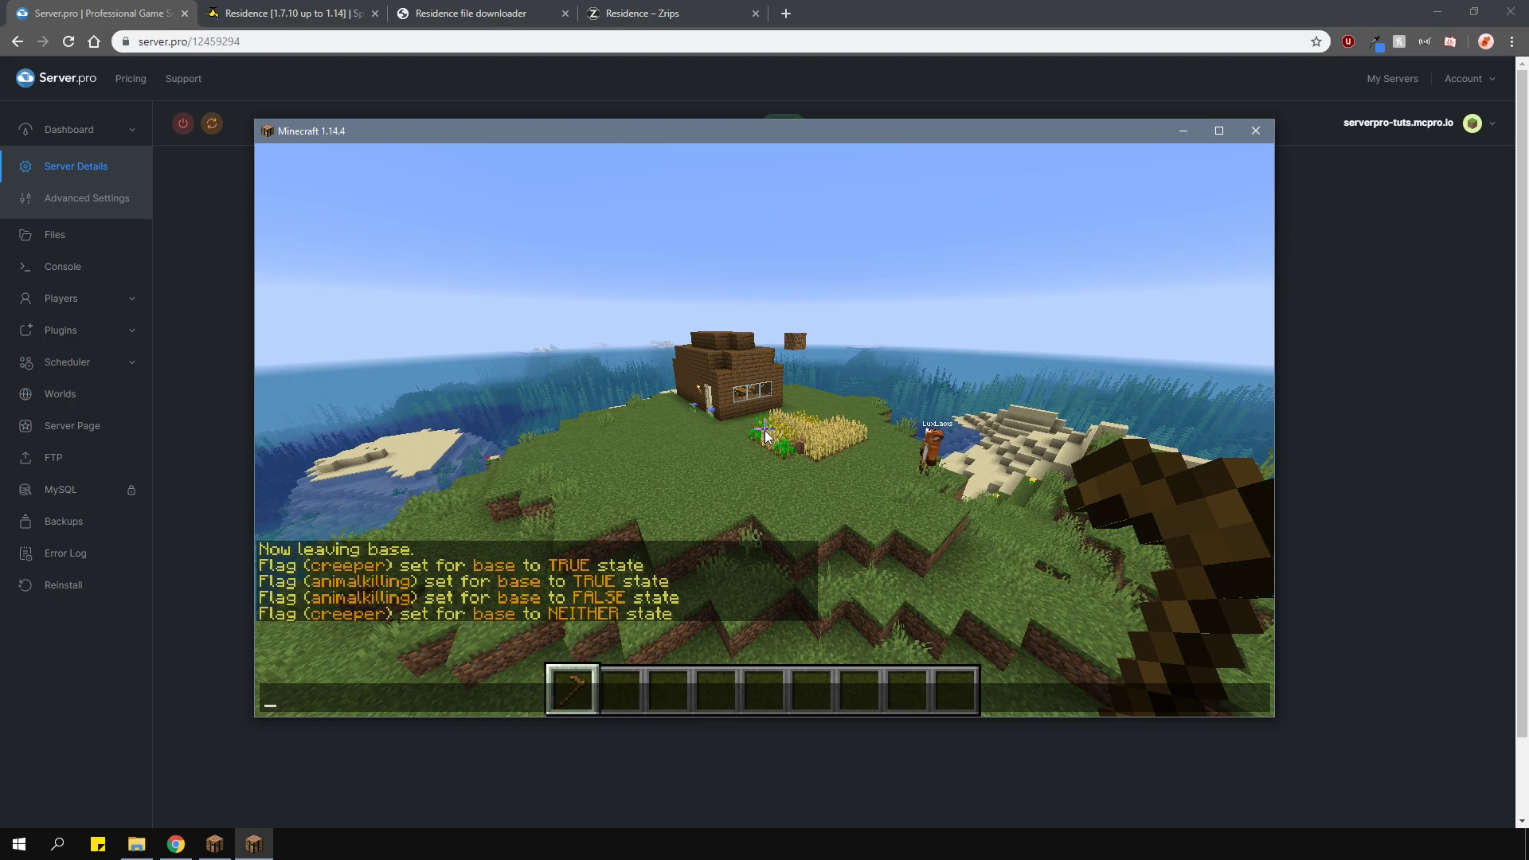
pyautogui.press('Escape')
pyautogui.write('w')
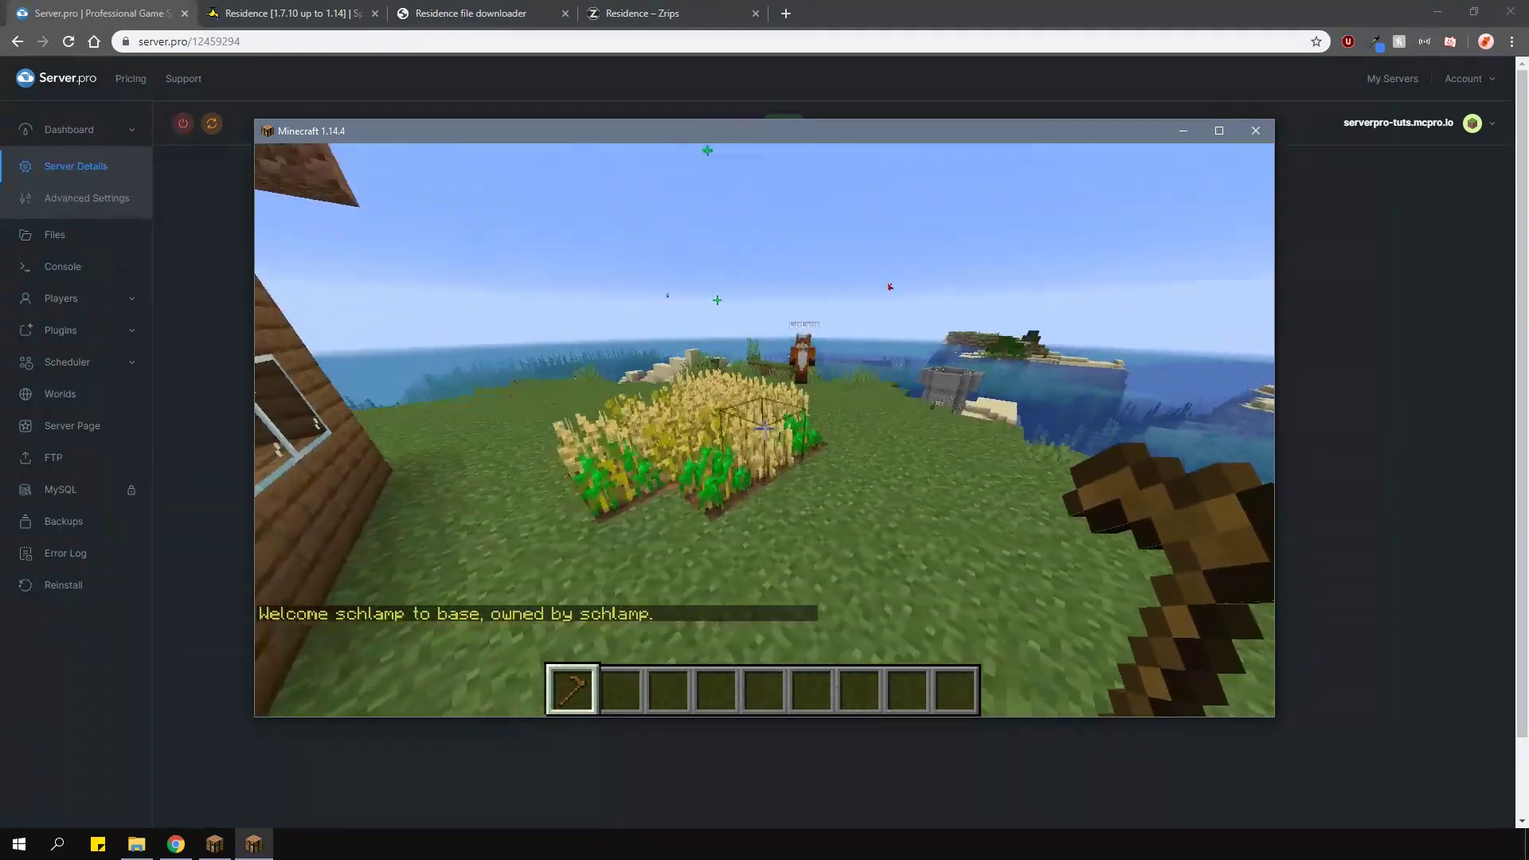
pyautogui.write('/res p')
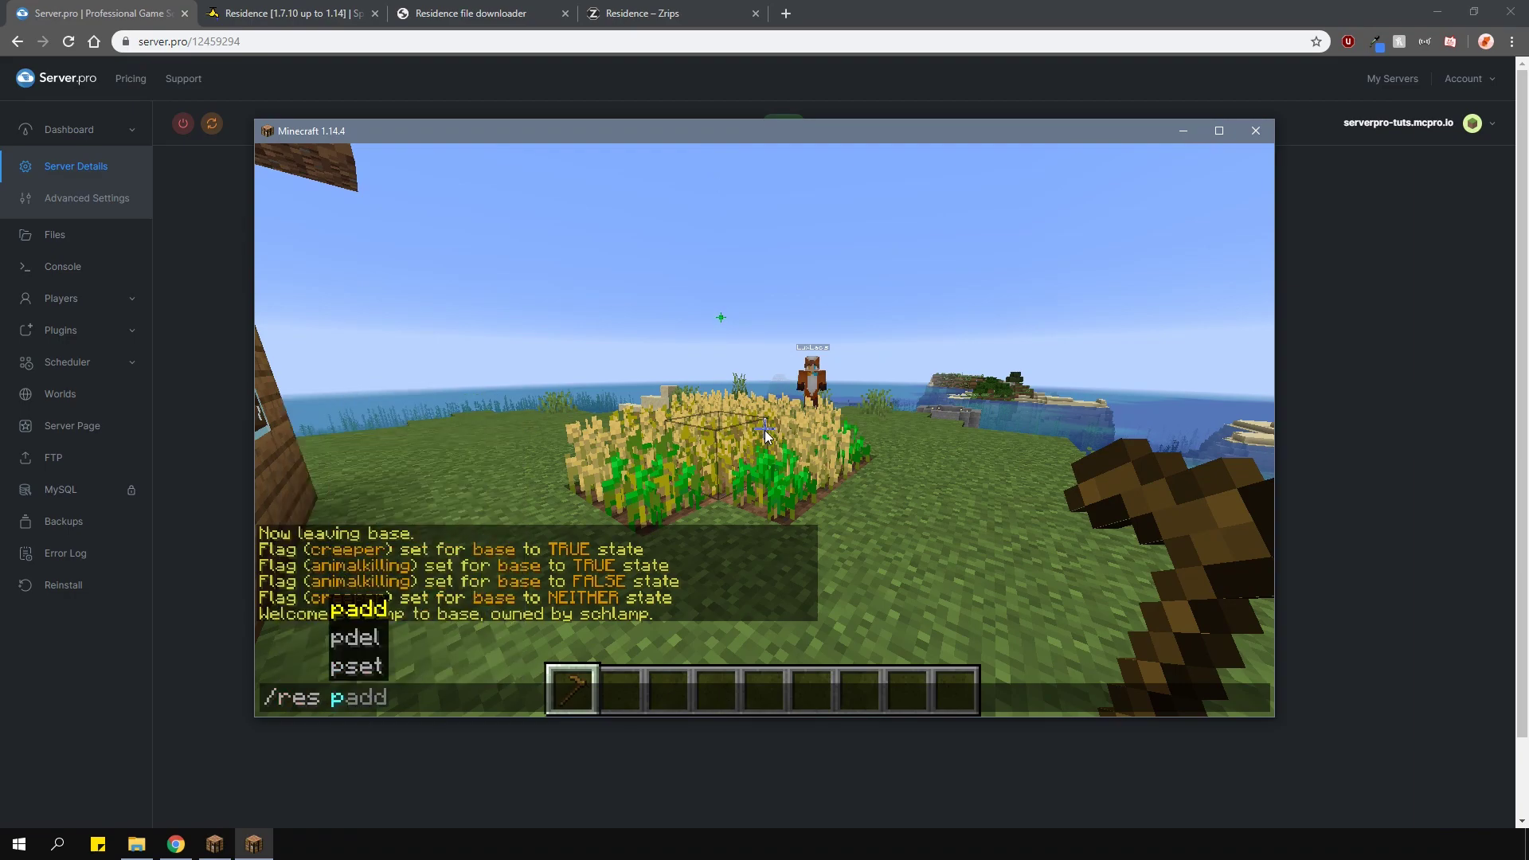
pyautogui.write('set l')
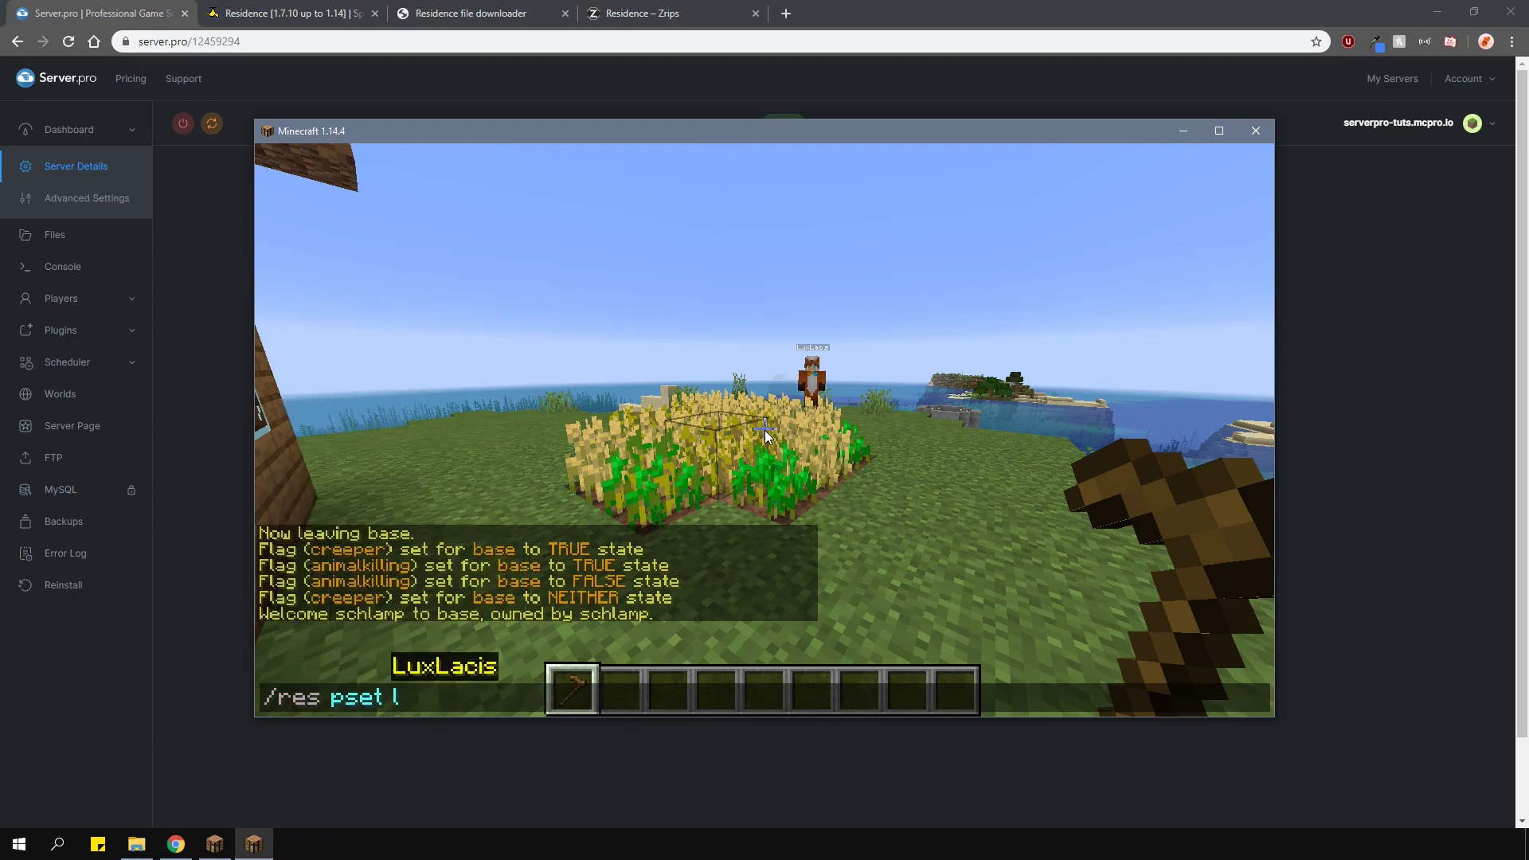
pyautogui.press('Tab')
pyautogui.press('Return')
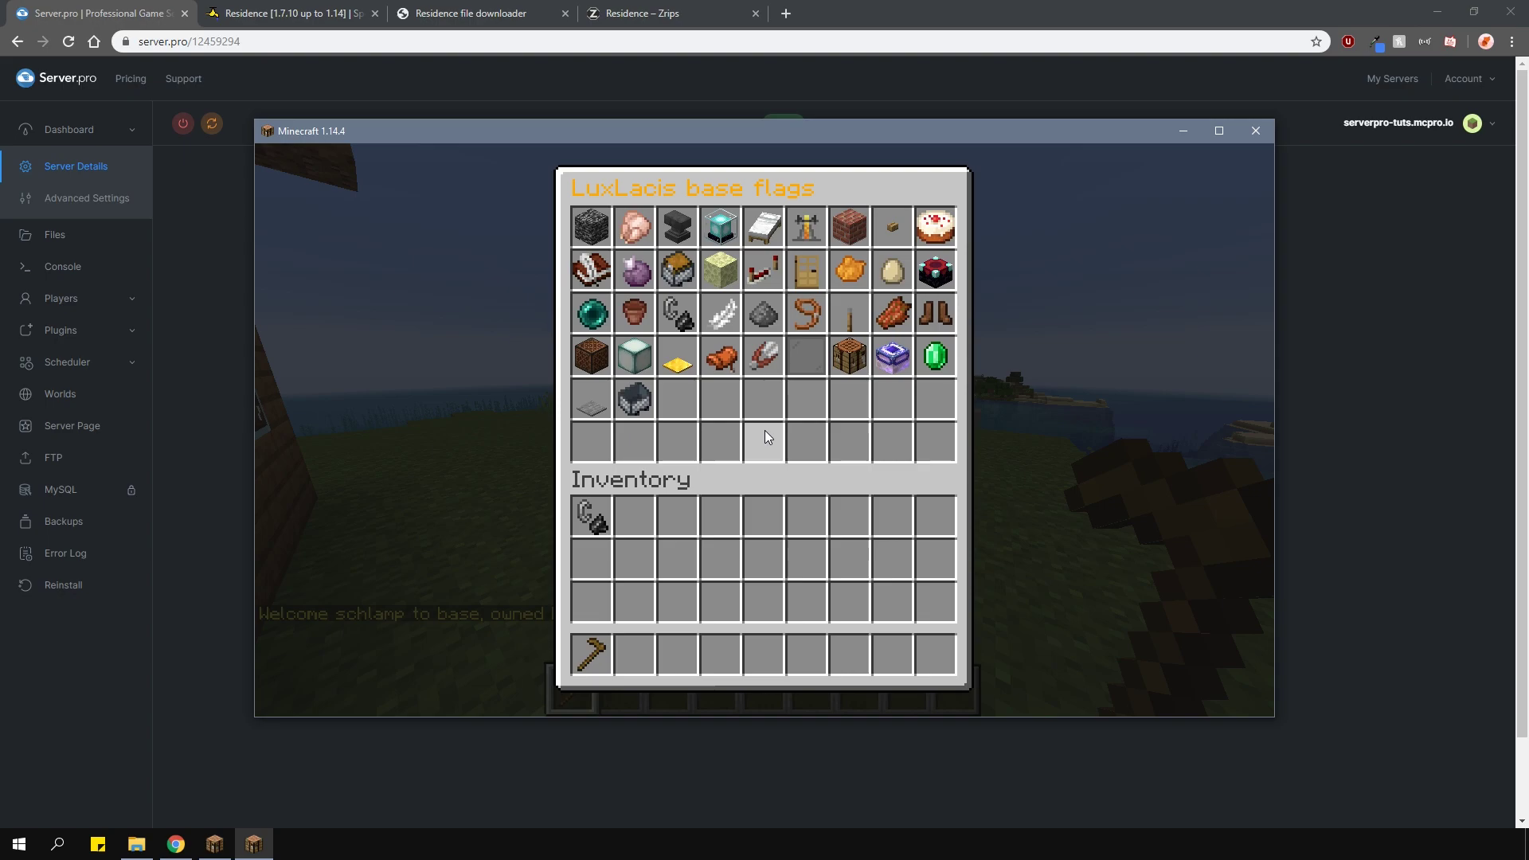
pyautogui.click(845, 228)
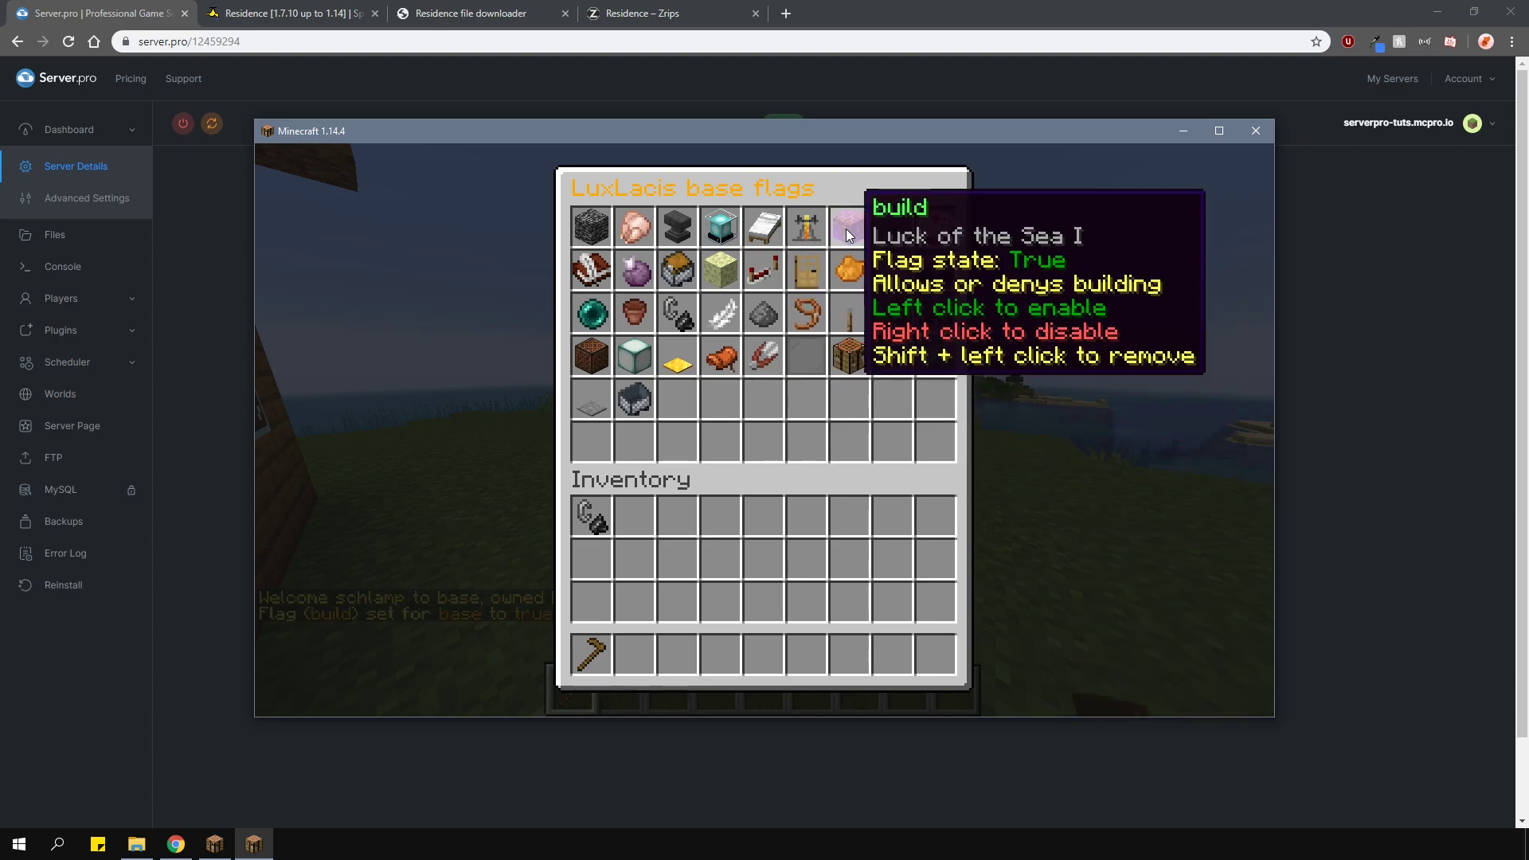
pyautogui.click(633, 353)
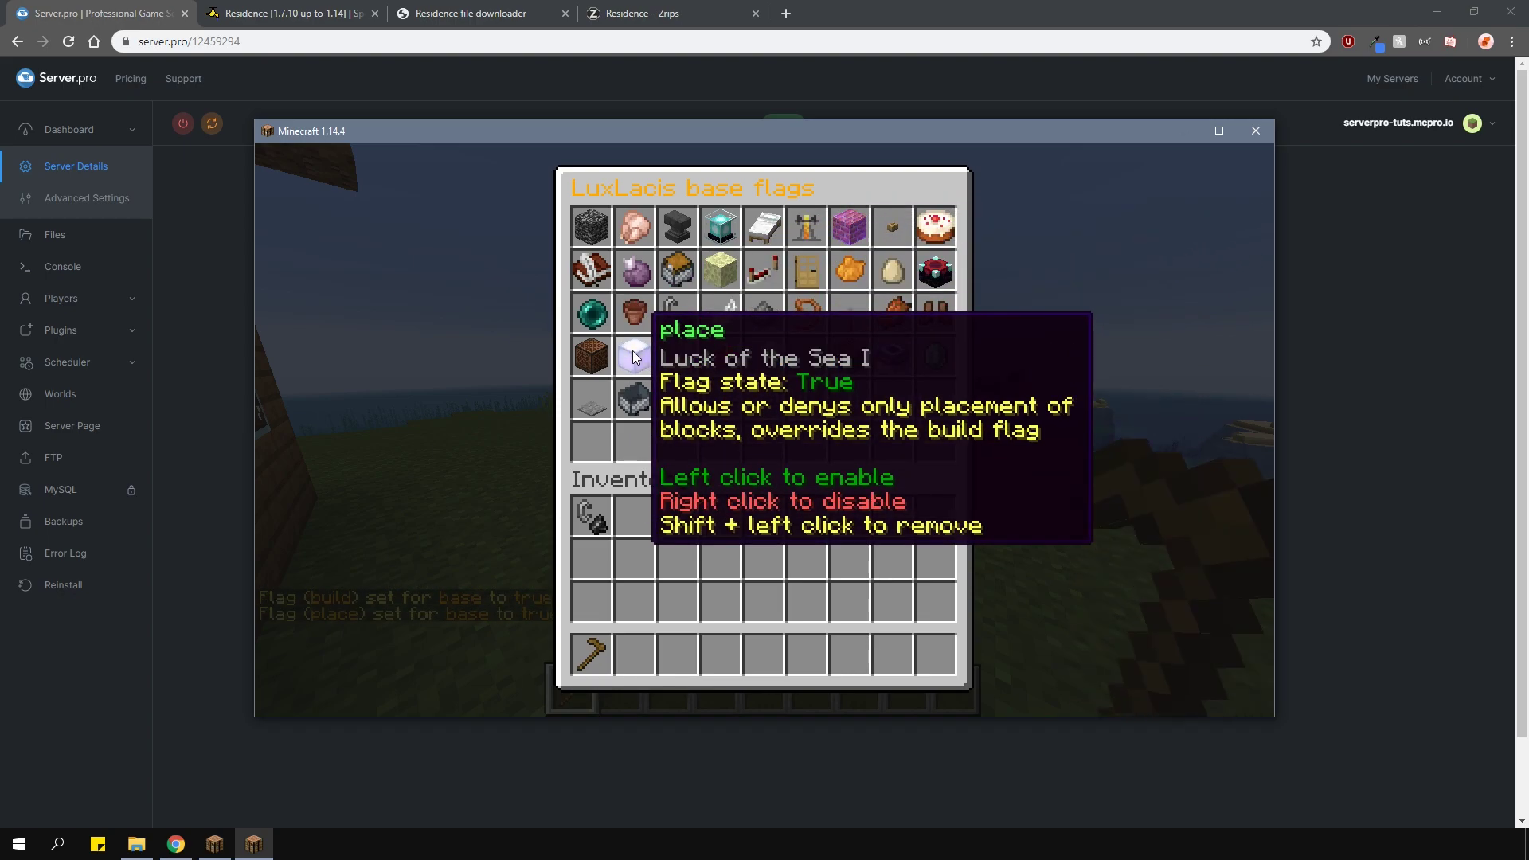
pyautogui.press('Escape')
pyautogui.hotkey('alt', 'Tab')
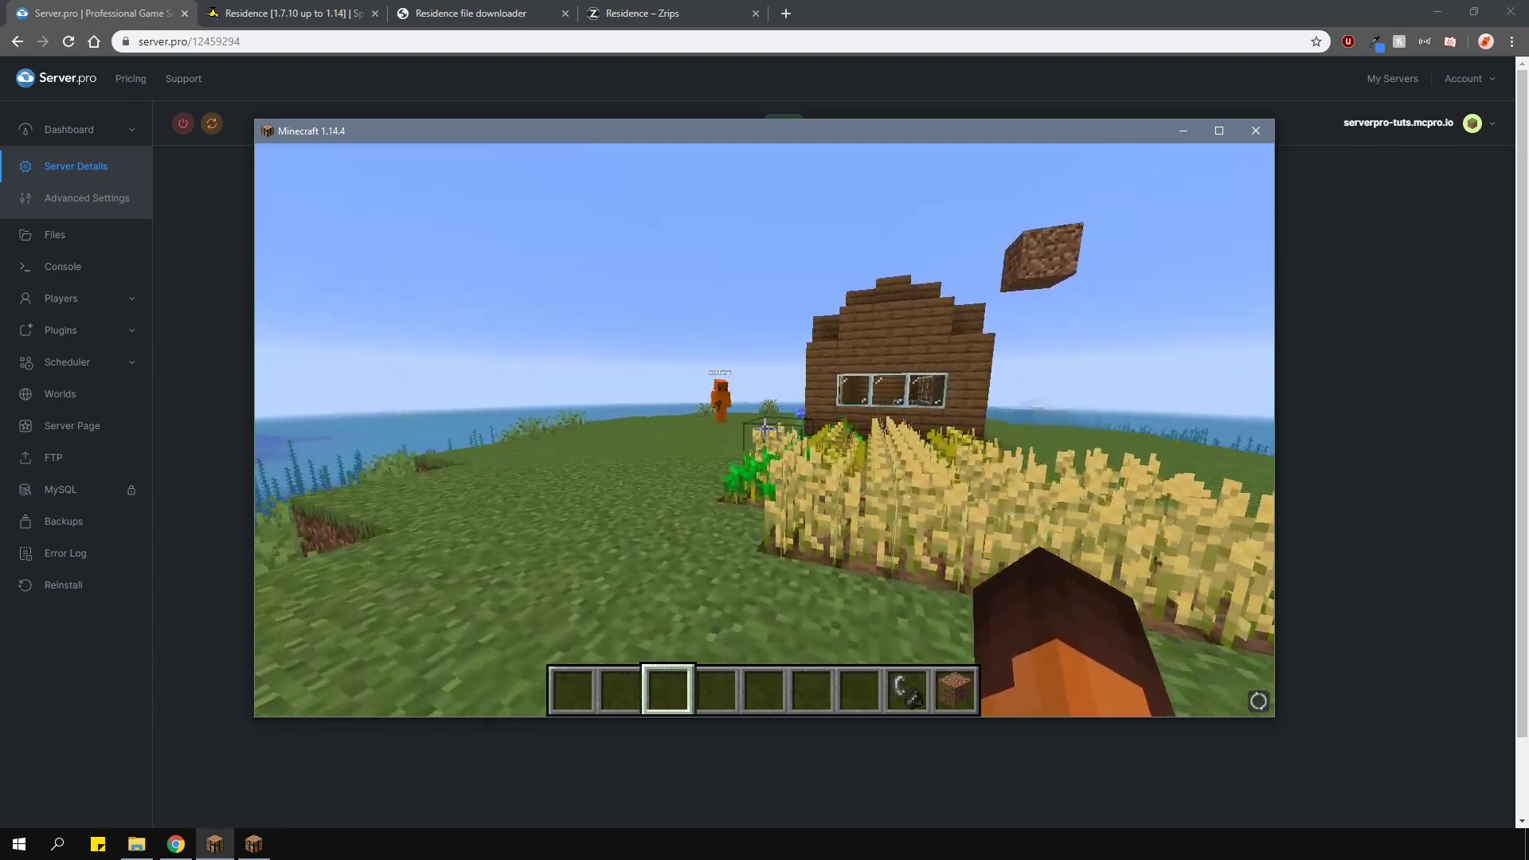
# - As the guest, place two dirt blocks in the base and fail to break them
pyautogui.press('w')
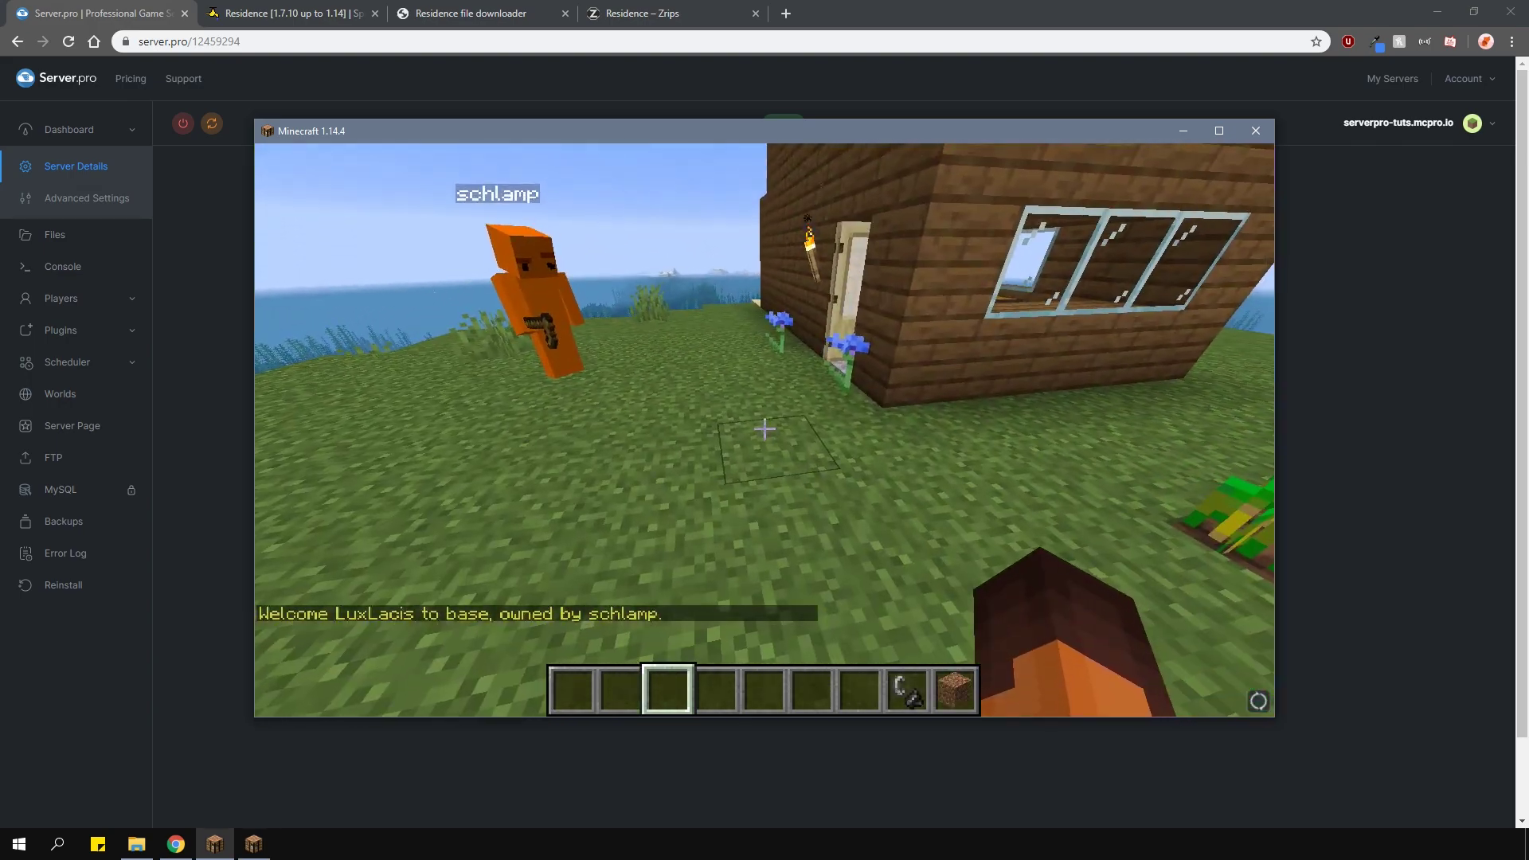
pyautogui.press('8')
pyautogui.press('9')
pyautogui.rightClick(764, 429)
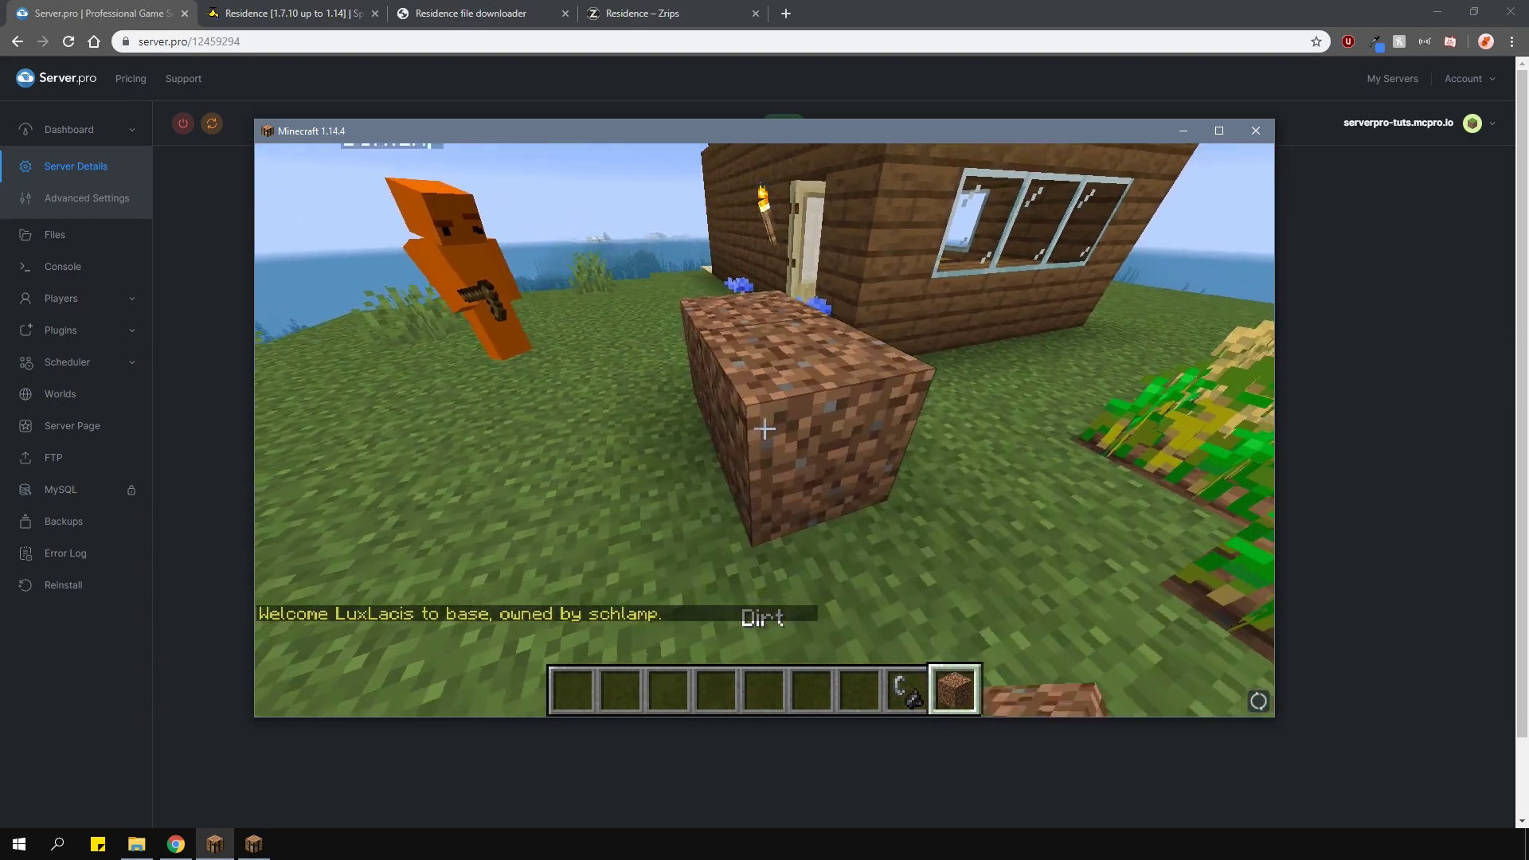
pyautogui.click(764, 429)
pyautogui.click(764, 429)
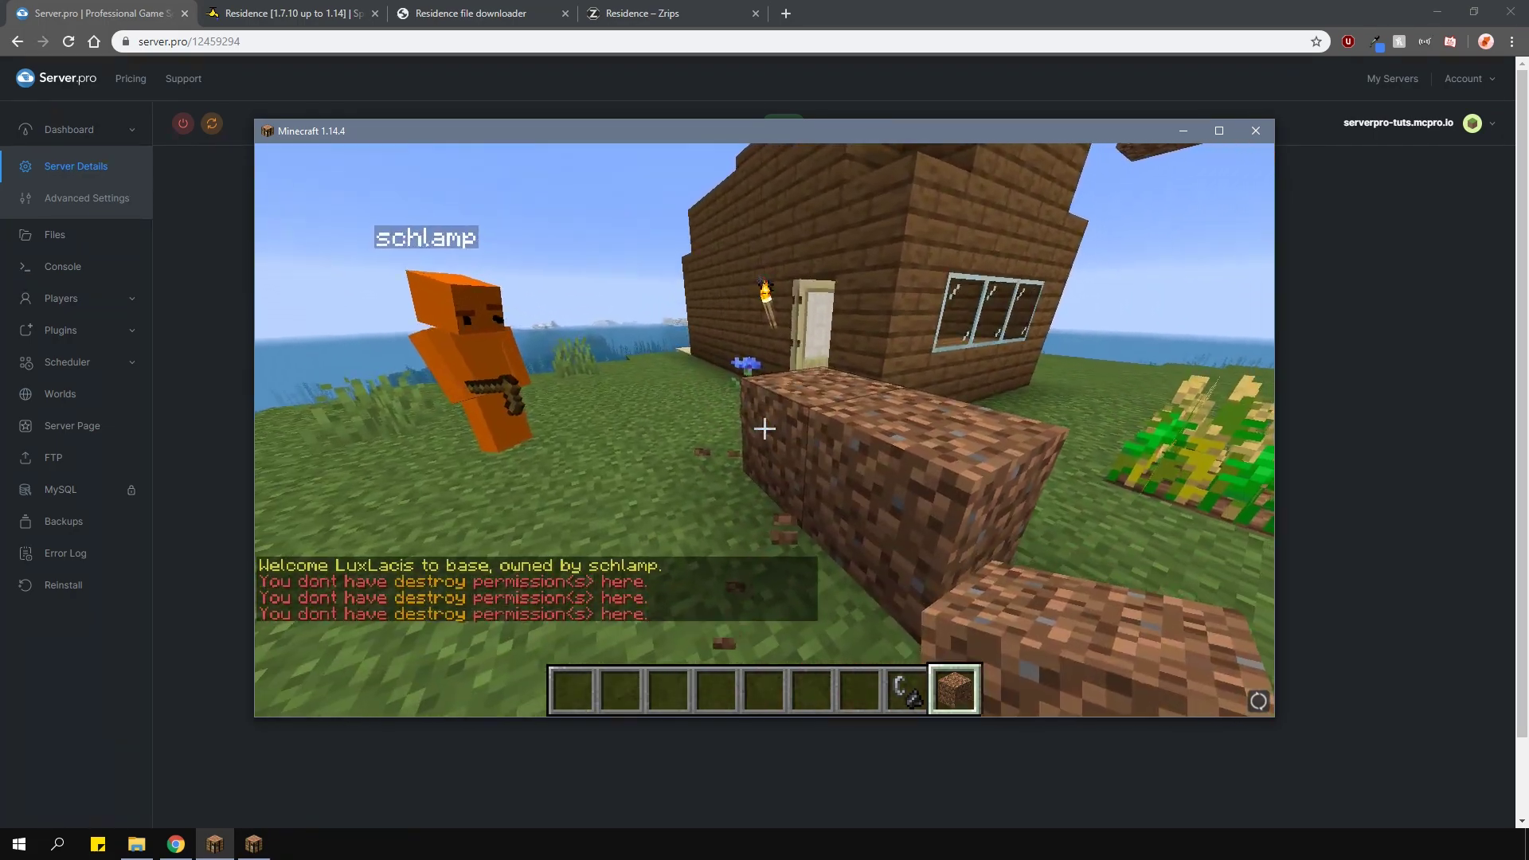
pyautogui.rightClick(764, 429)
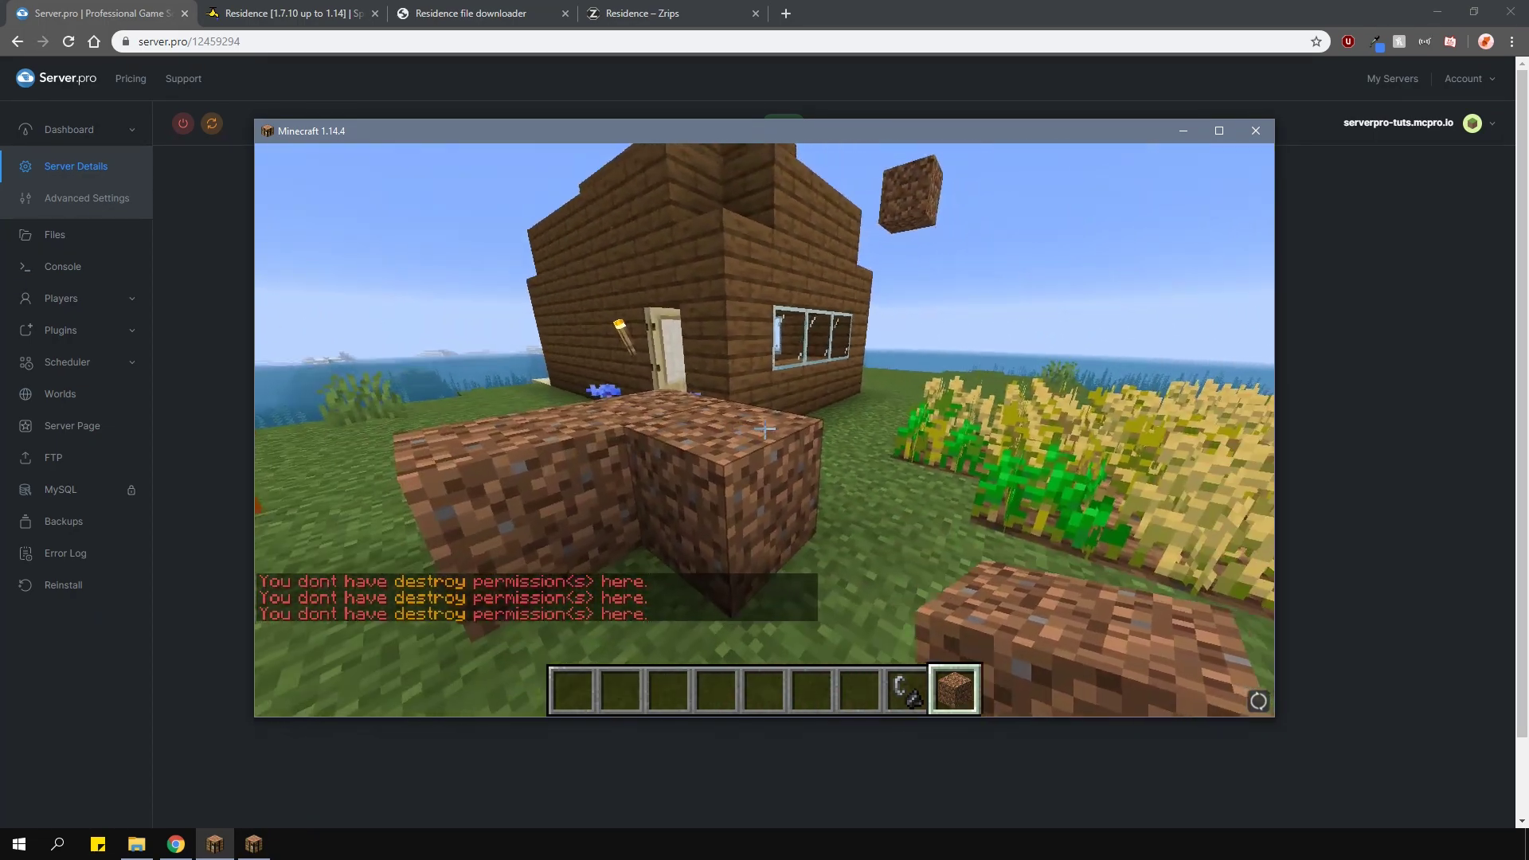
# - As the owner, break both dirt blocks the guest placed
pyautogui.hotkey('alt', 'Tab')
pyautogui.press('t')
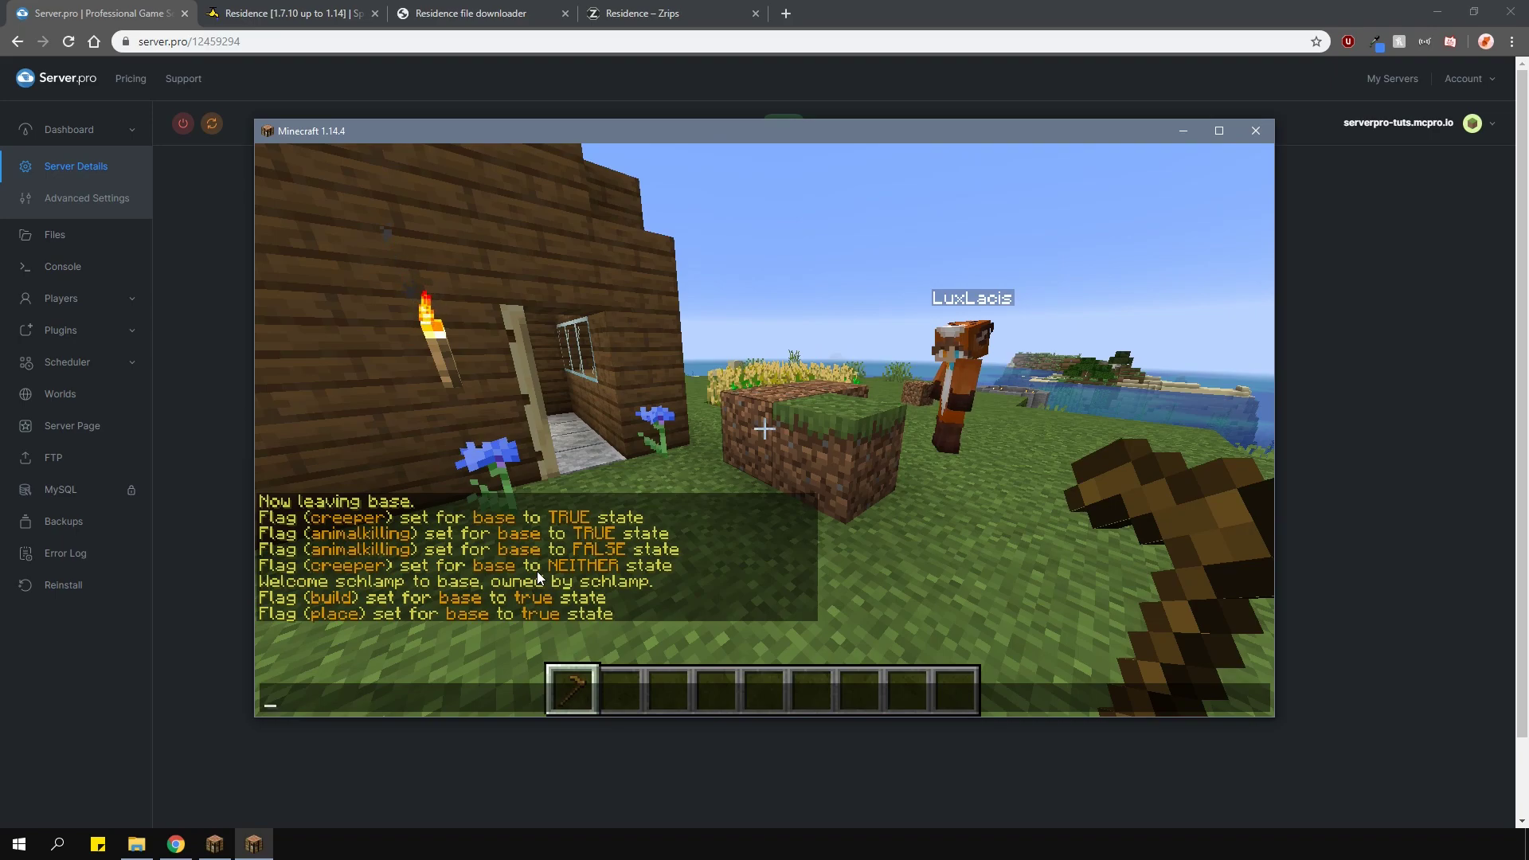
pyautogui.press('Escape')
pyautogui.press('2')
pyautogui.click(764, 429)
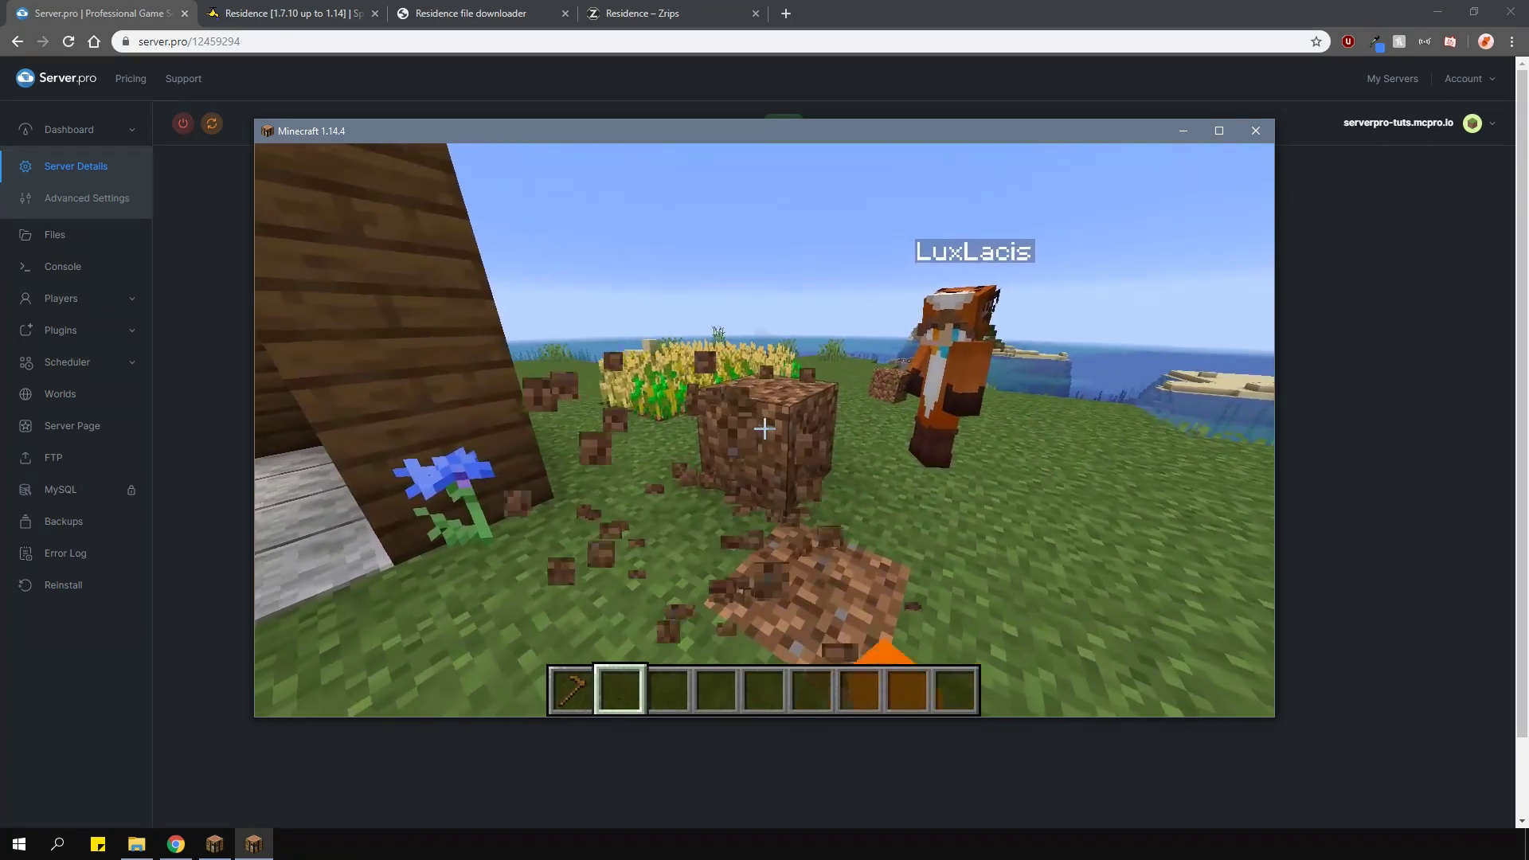
pyautogui.click(764, 429)
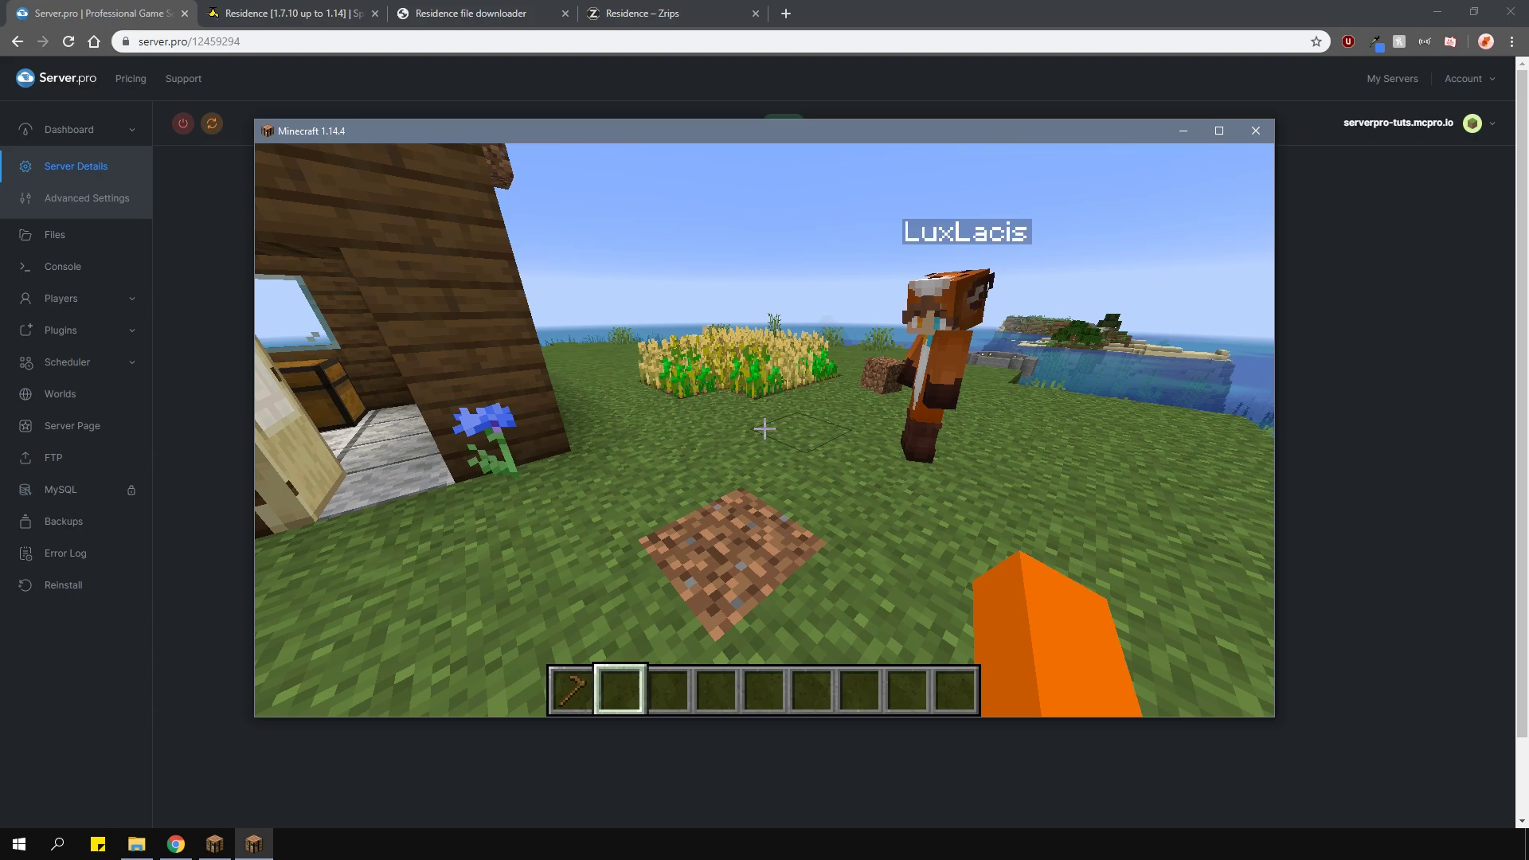
# - Set base's fire flag to true and light fires on the grass with Flint and Steel
pyautogui.press('/')
pyautogui.write('res')
pyautogui.press('Down')
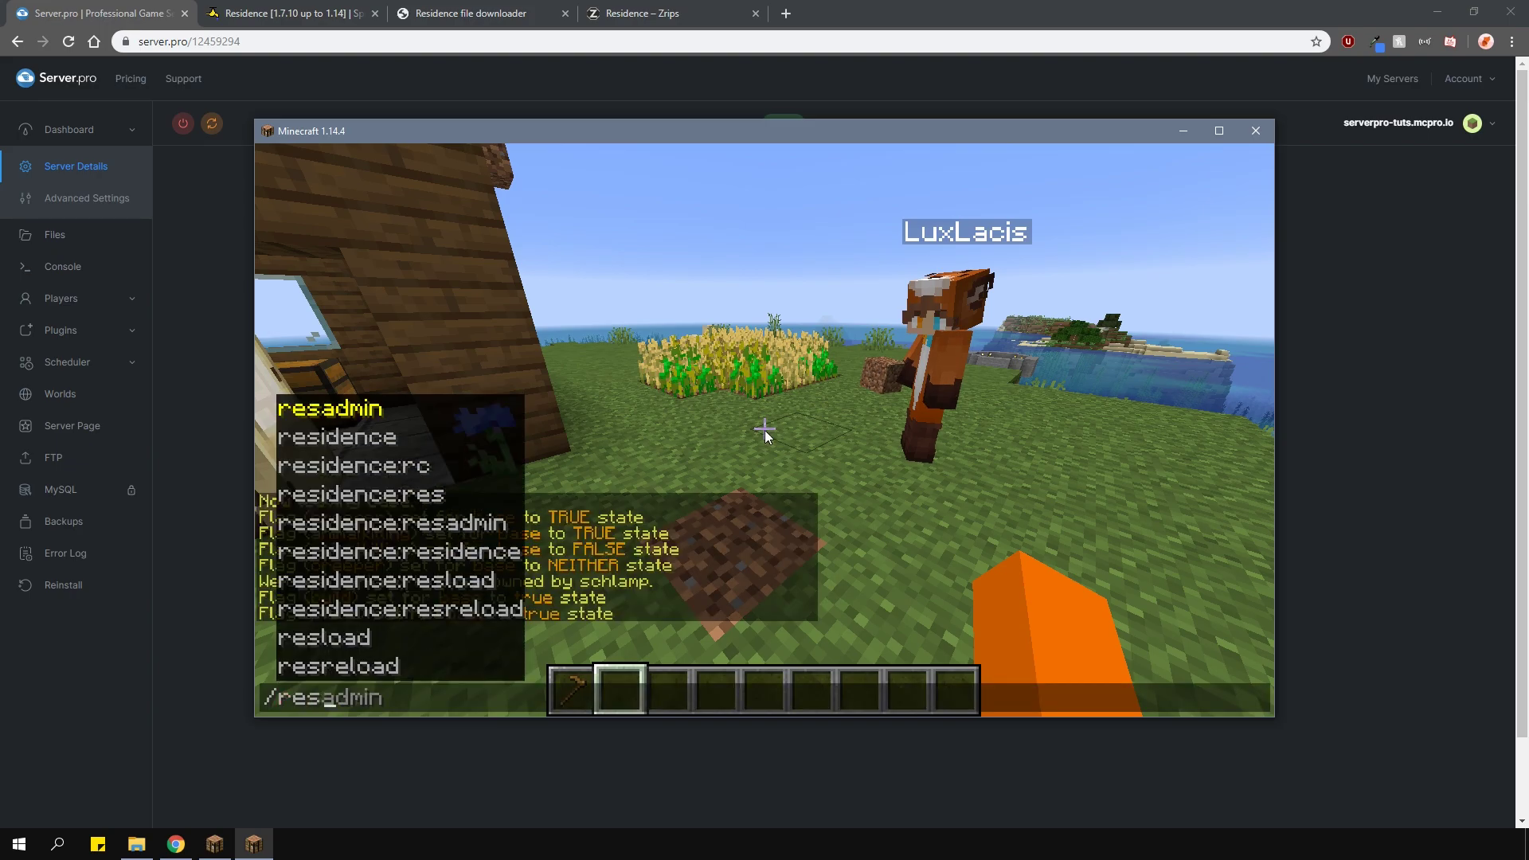
pyautogui.write('set ')
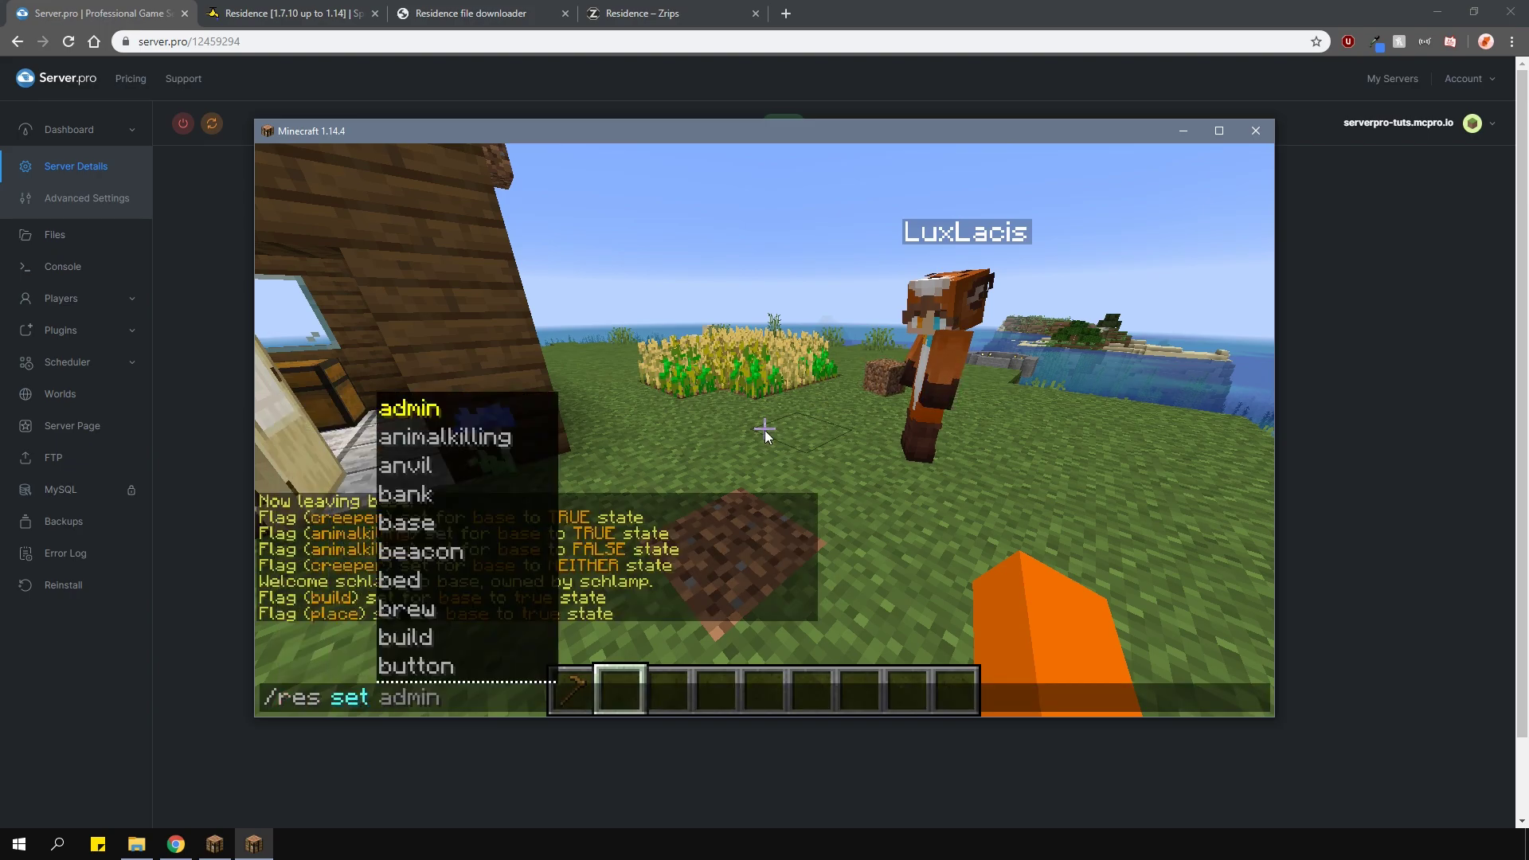
pyautogui.write('base ')
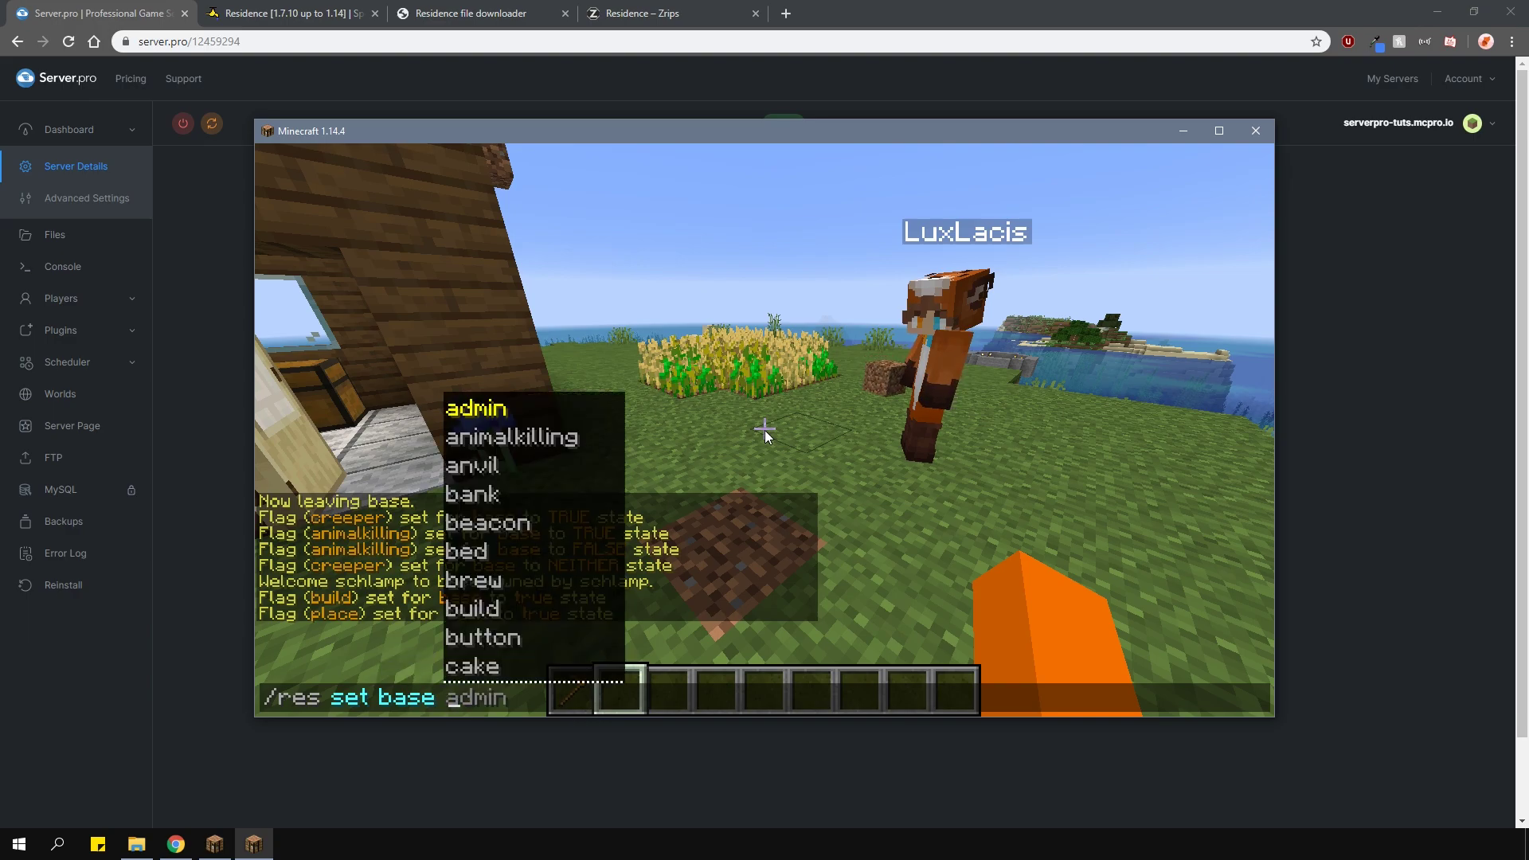
pyautogui.write('fire ')
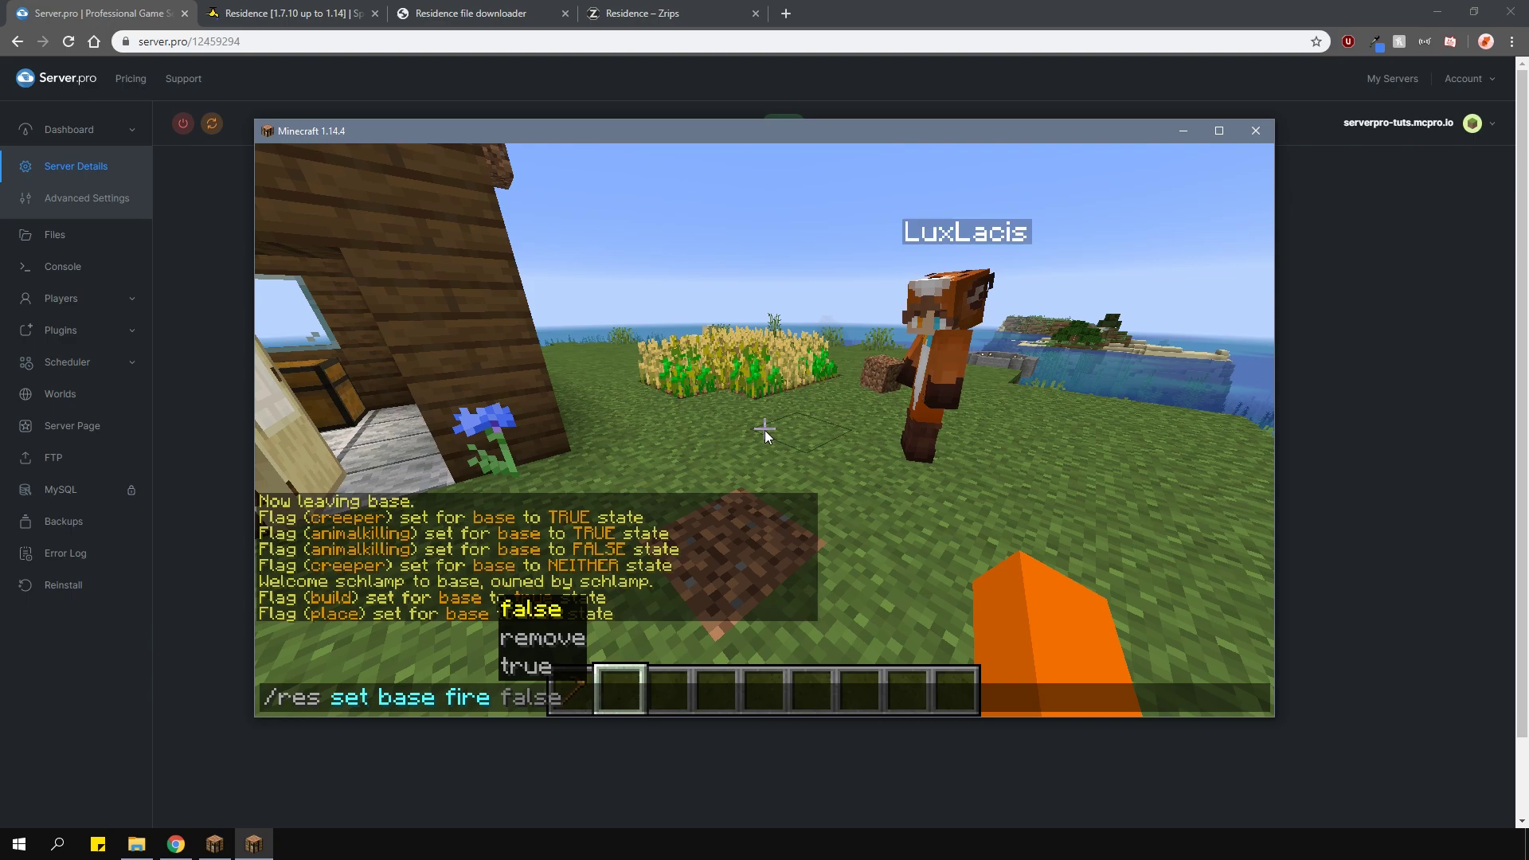
pyautogui.write('true')
pyautogui.press('Return')
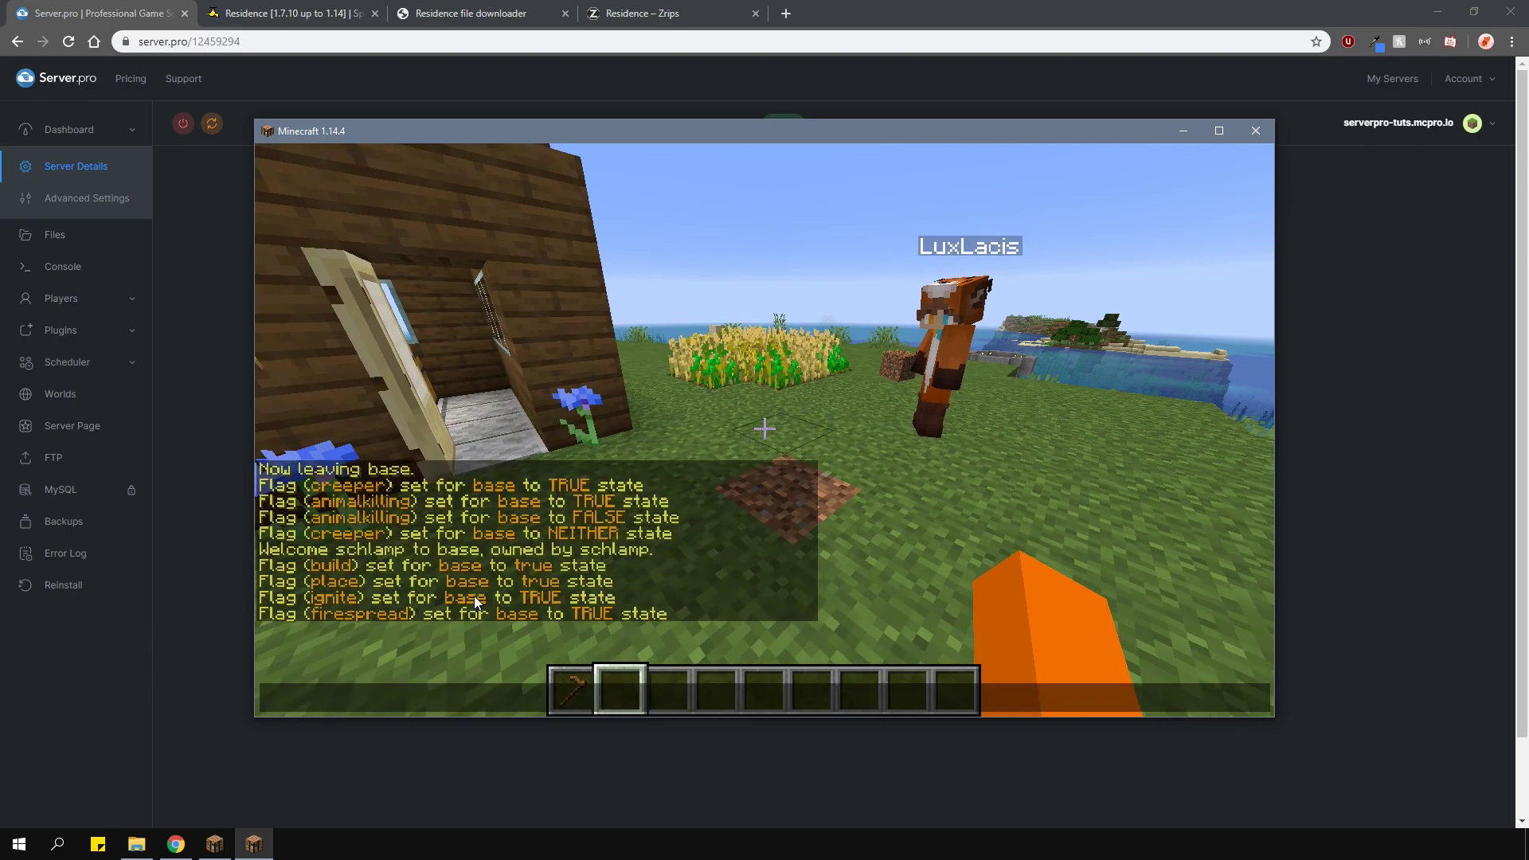
pyautogui.press('Escape')
pyautogui.press('8')
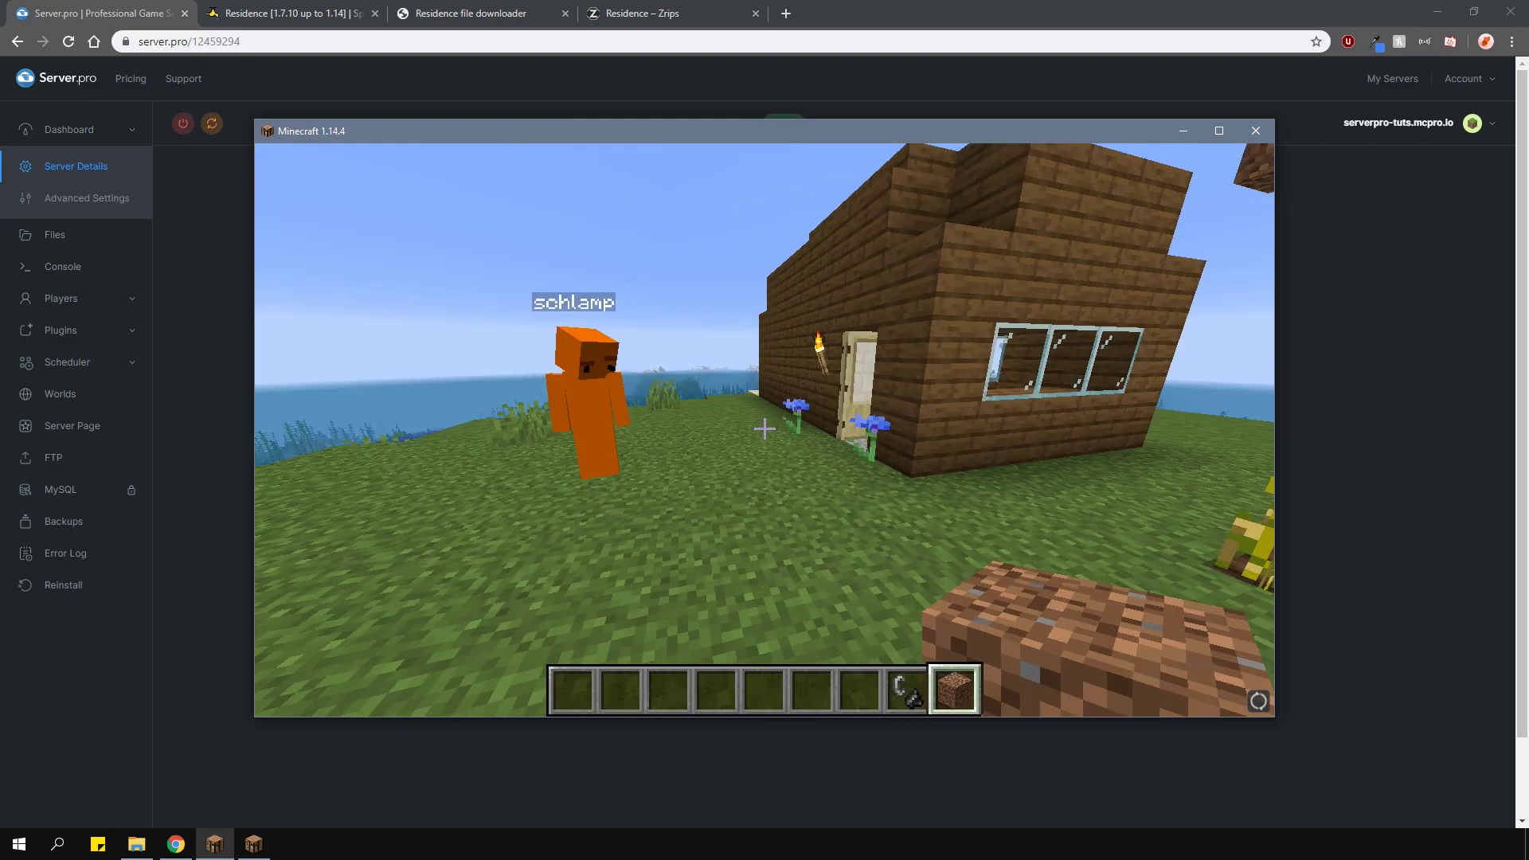
pyautogui.rightClick(764, 429)
pyautogui.rightClick(764, 429)
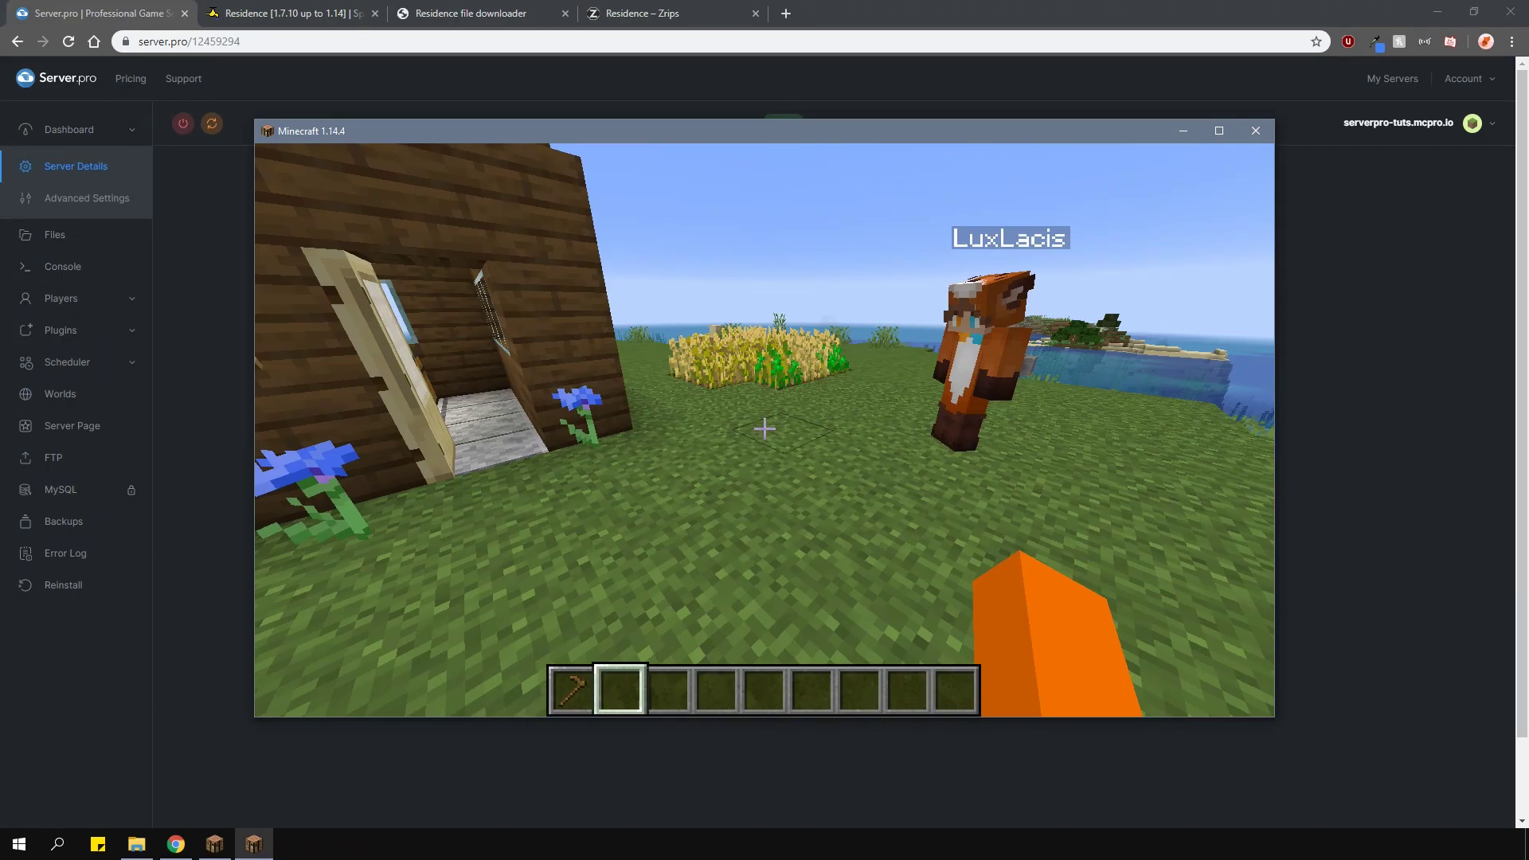
# - Set base's fire flag to false and confirm the guest can no longer ignite fires
pyautogui.press('t')
pyautogui.press('Up')
pyautogui.press('BackSpace')
pyautogui.press('BackSpace')
pyautogui.press('BackSpace')
pyautogui.press('BackSpace')
pyautogui.write('false')
pyautogui.press('Return')
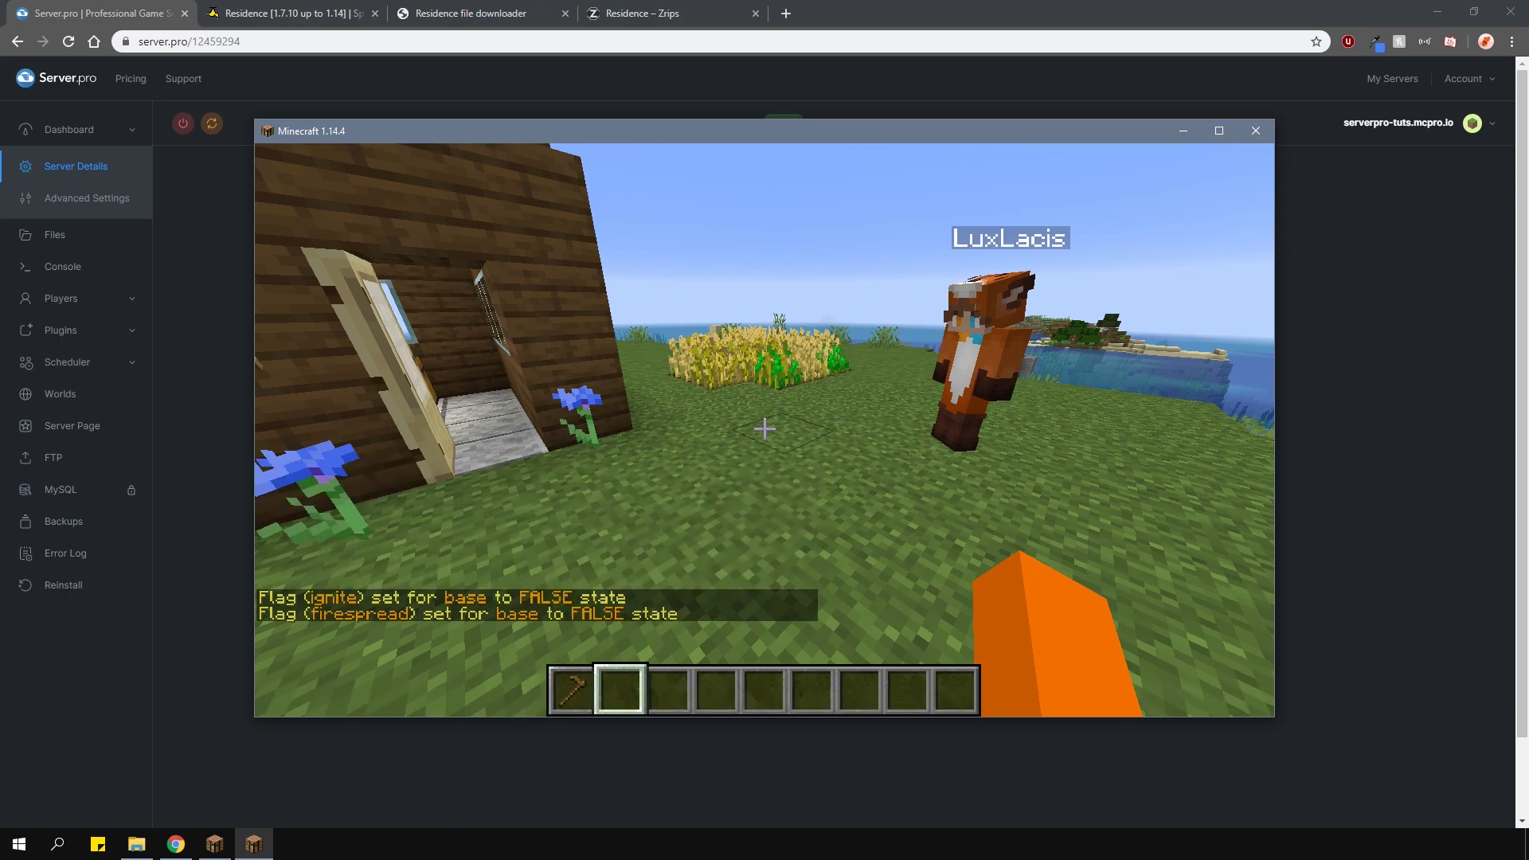
pyautogui.press('t')
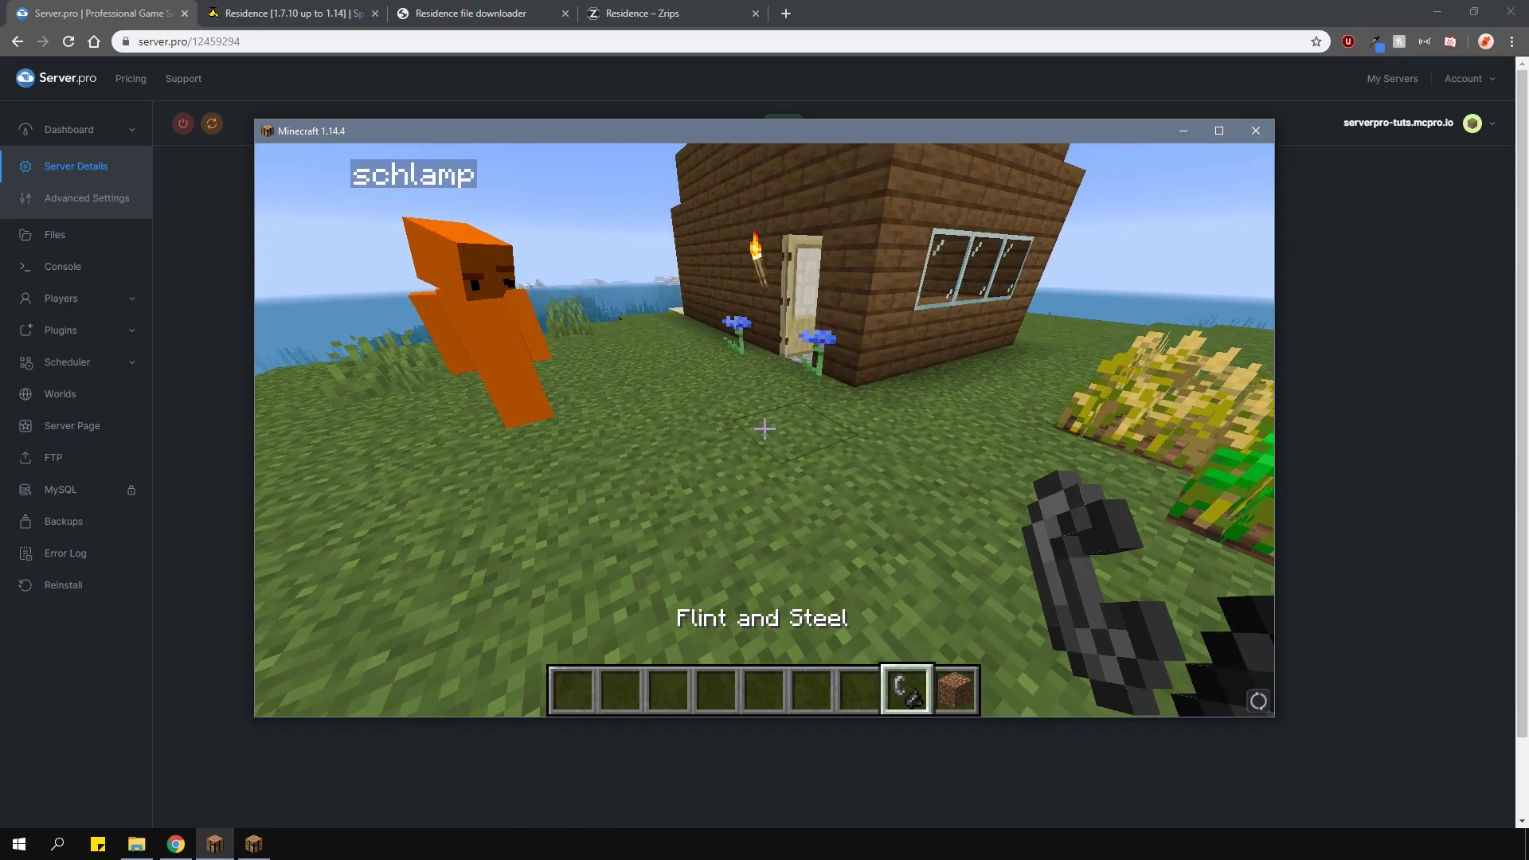
pyautogui.rightClick(764, 430)
pyautogui.rightClick(764, 430)
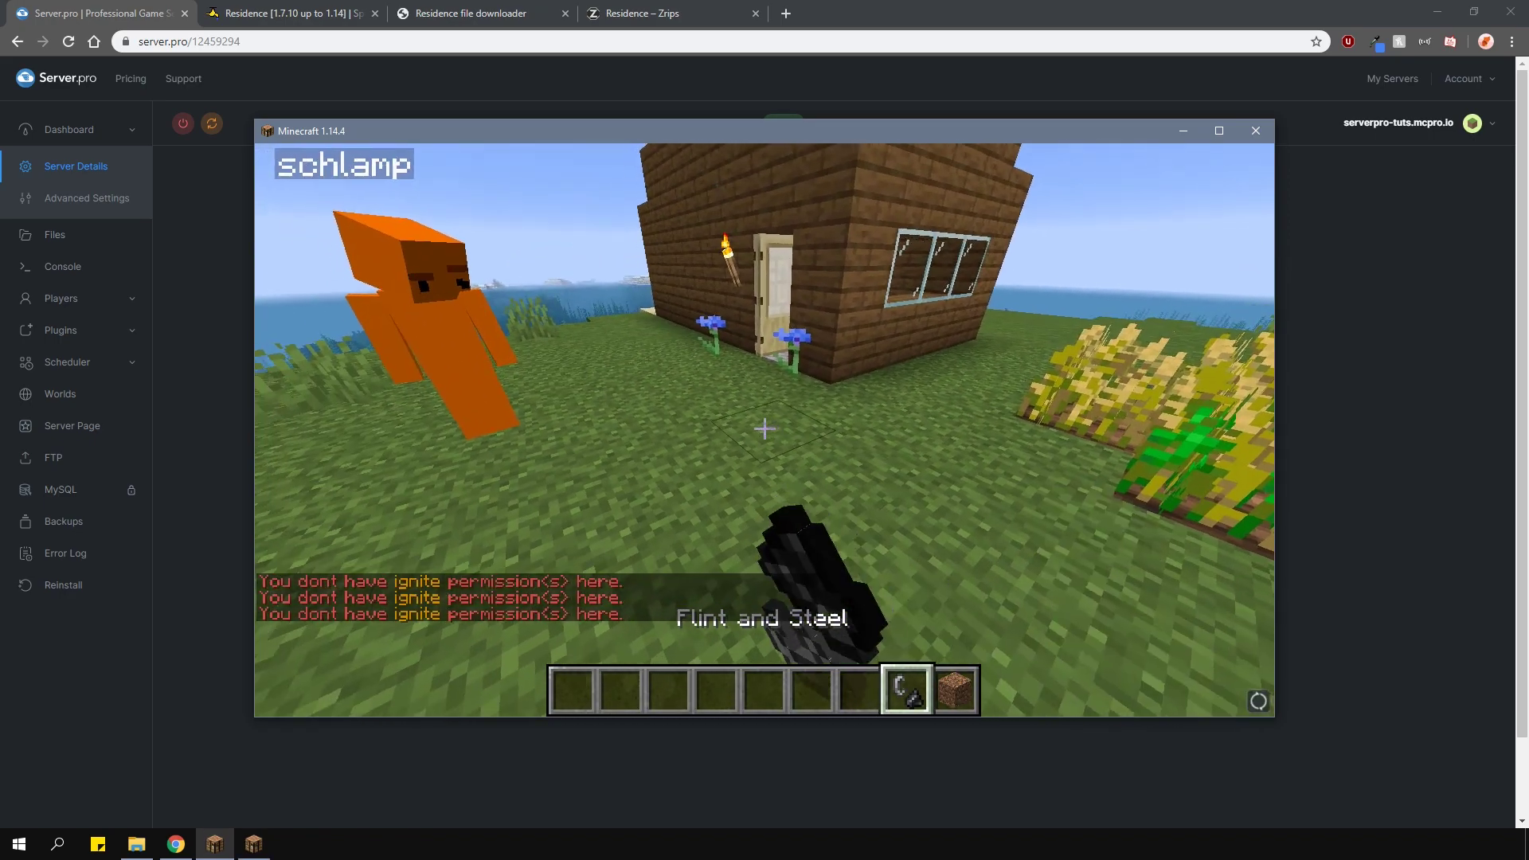
pyautogui.press('t')
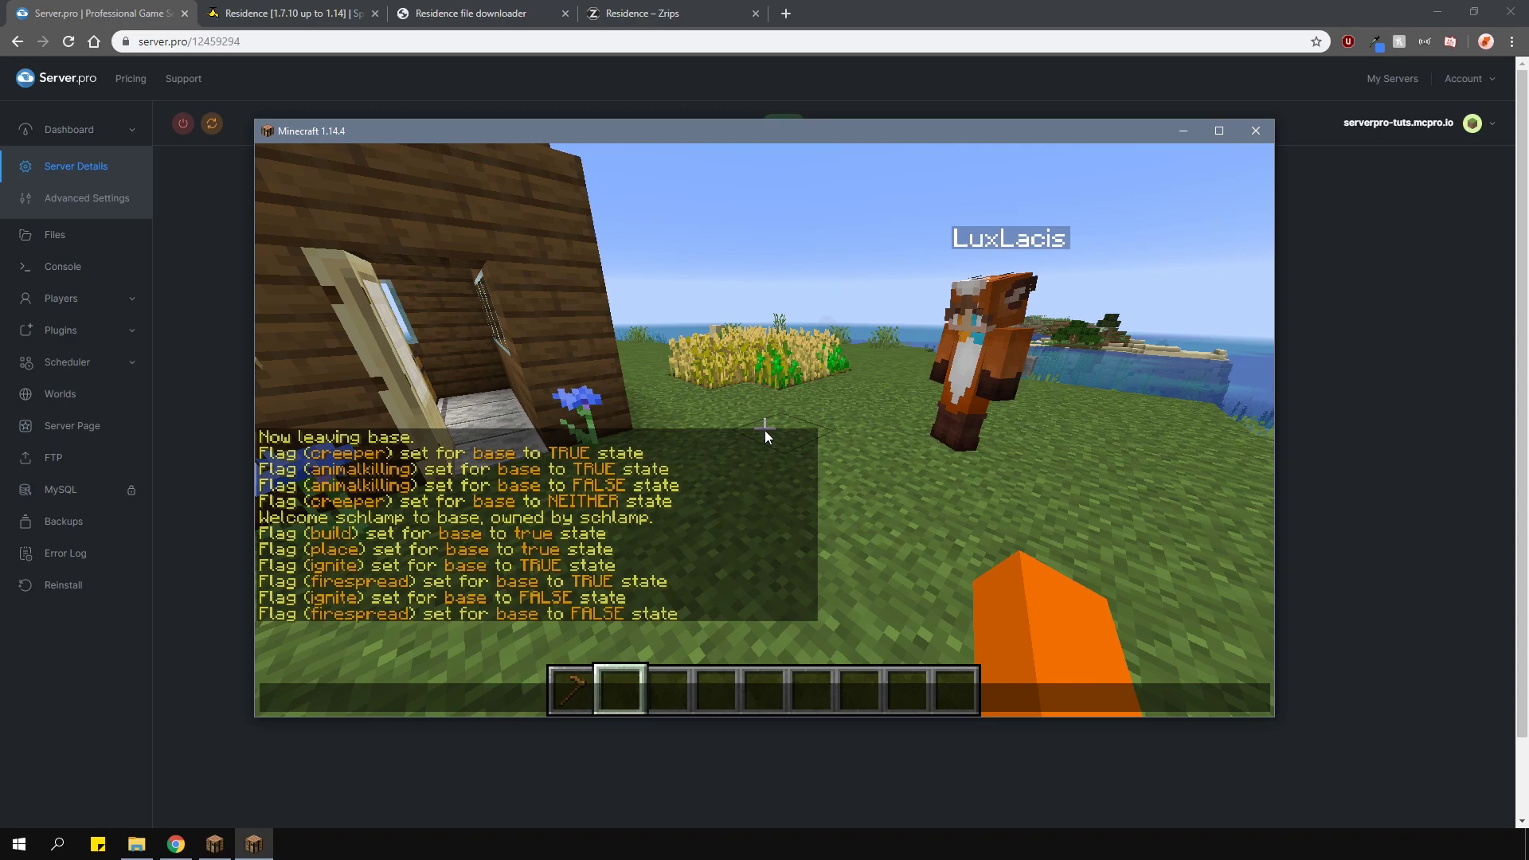
# - Grant the second player the trusted permission set in base with /res pset … trusted true
pyautogui.write('/res ')
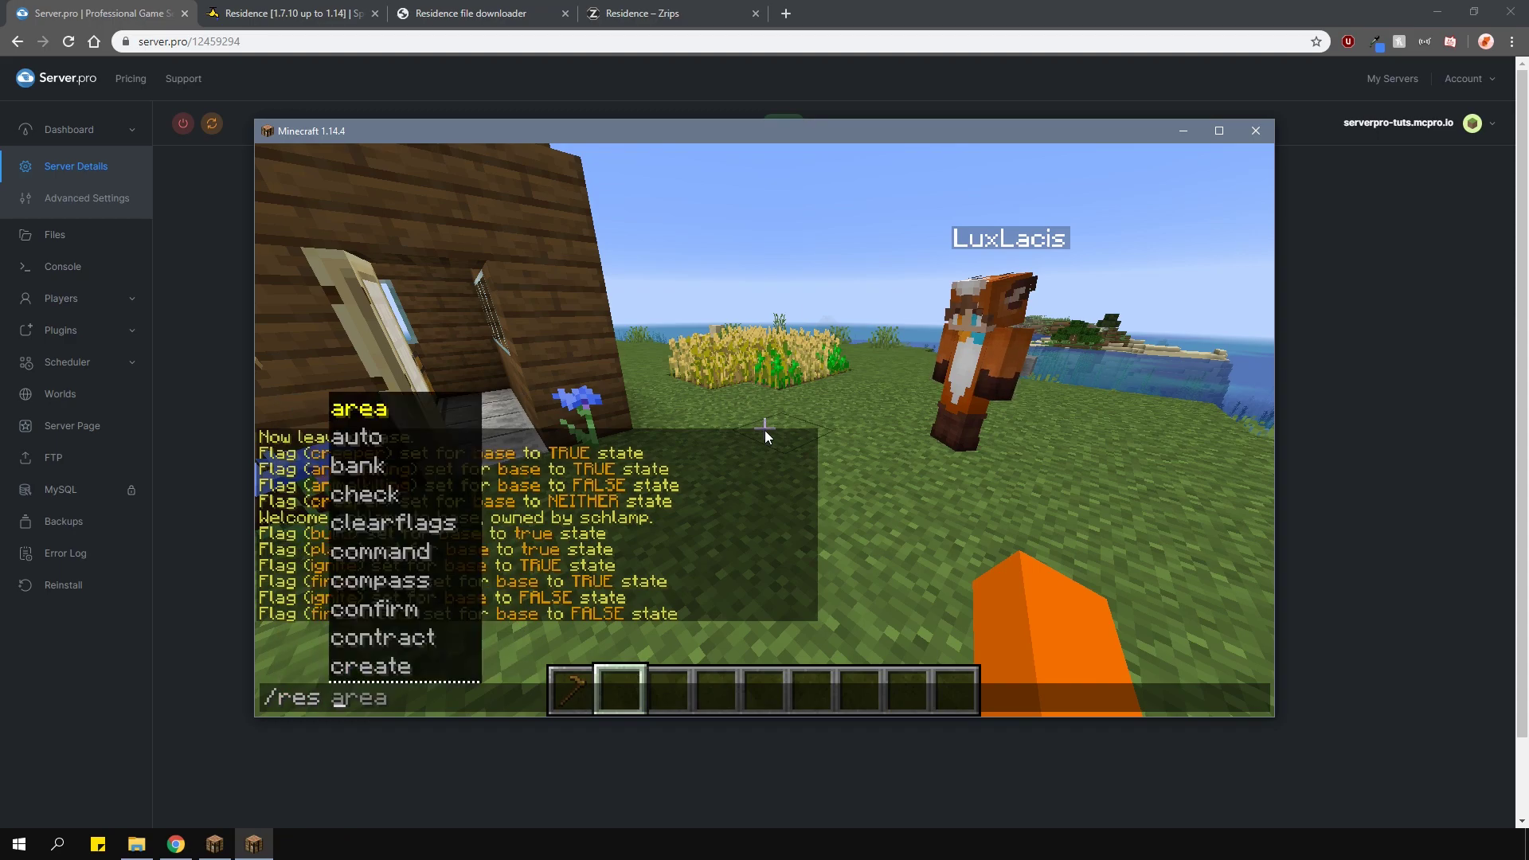
pyautogui.write('pset ')
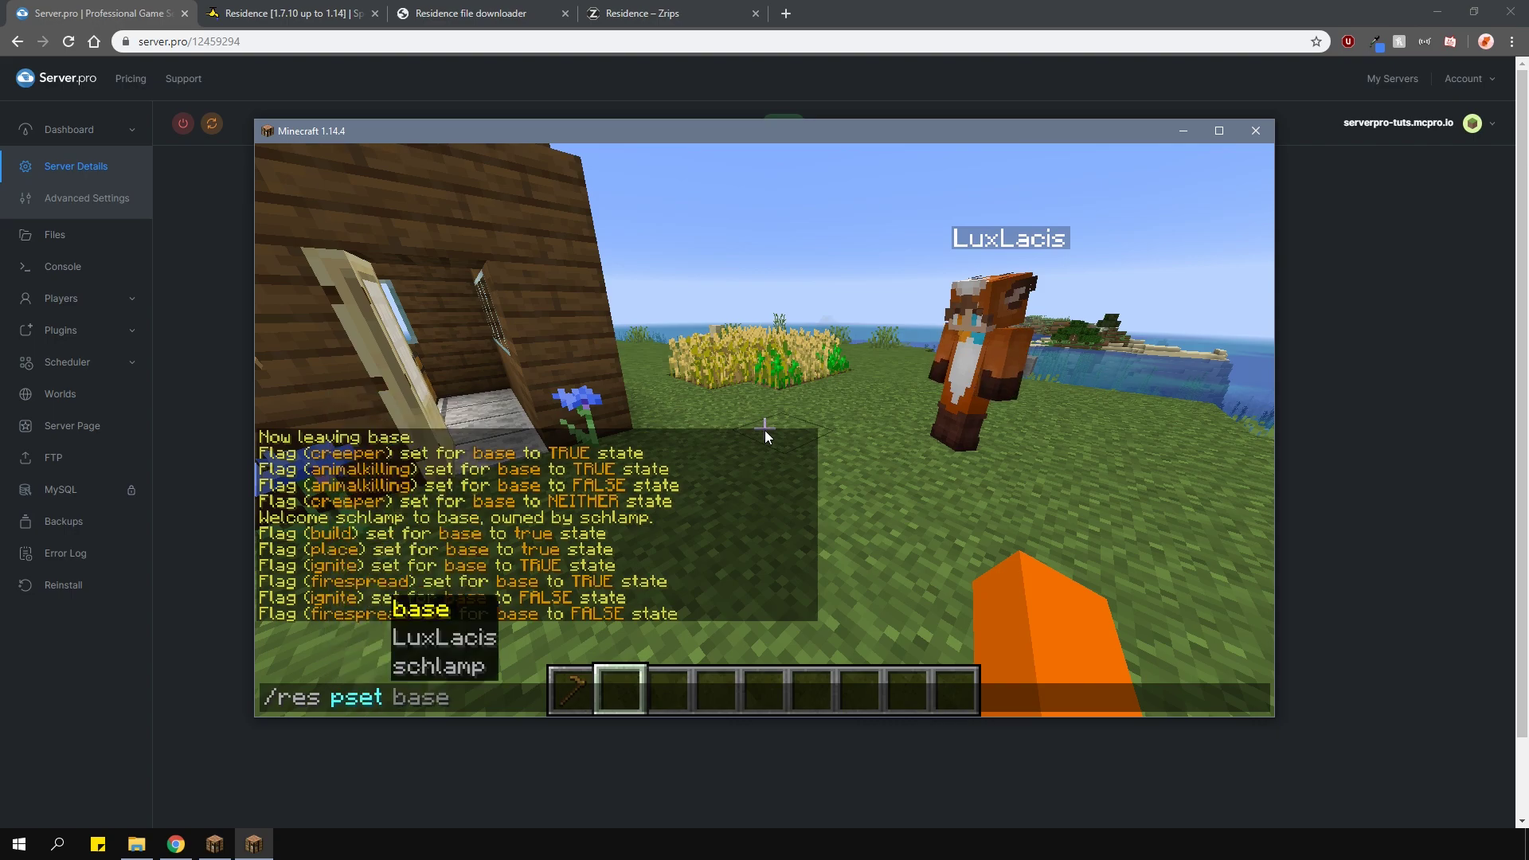
pyautogui.write('LuxLacis trust')
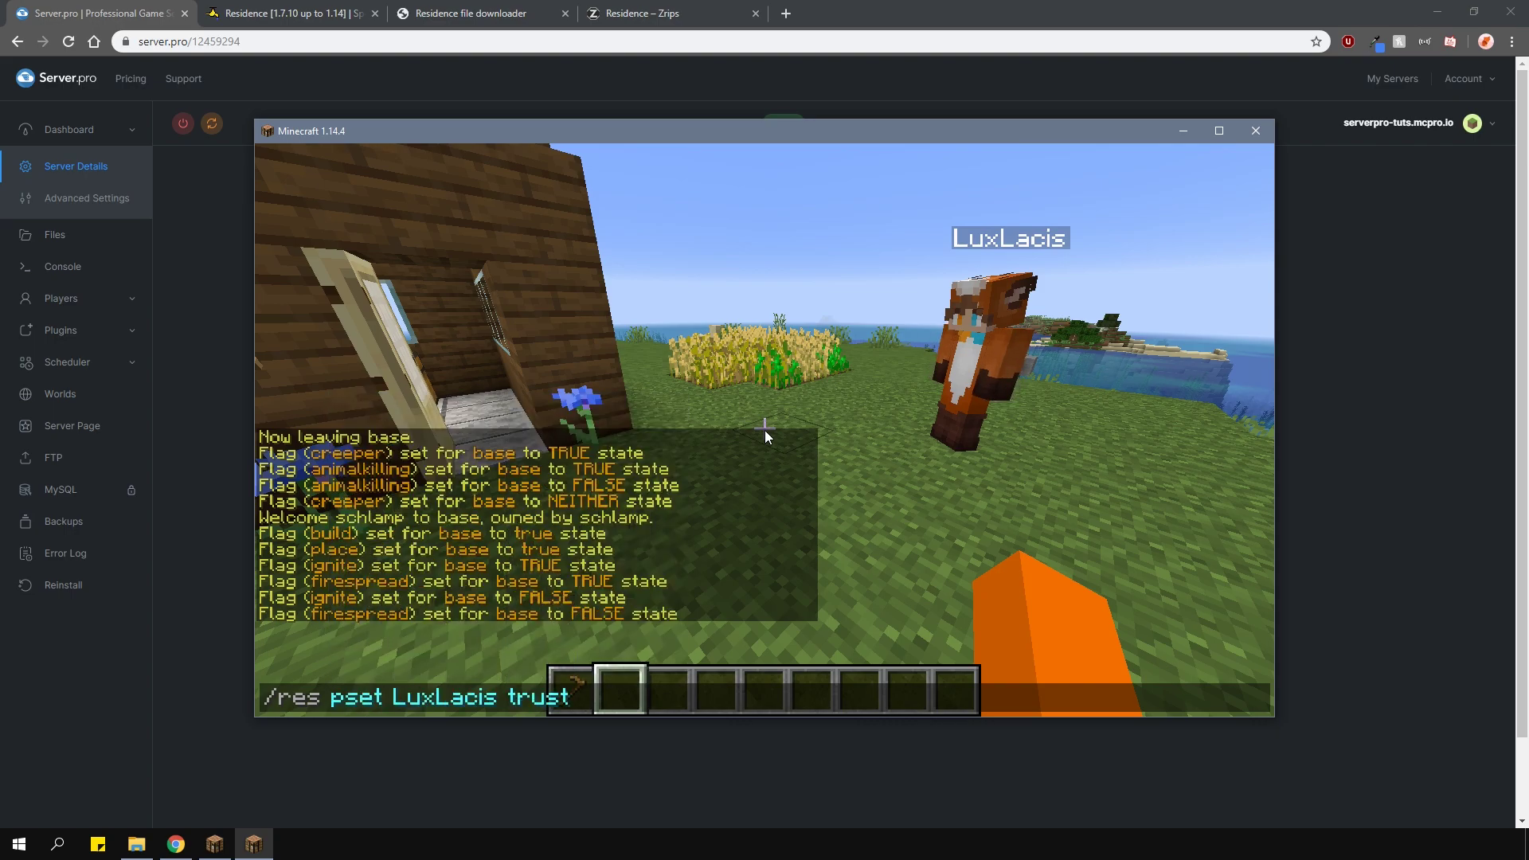
pyautogui.write('ed ')
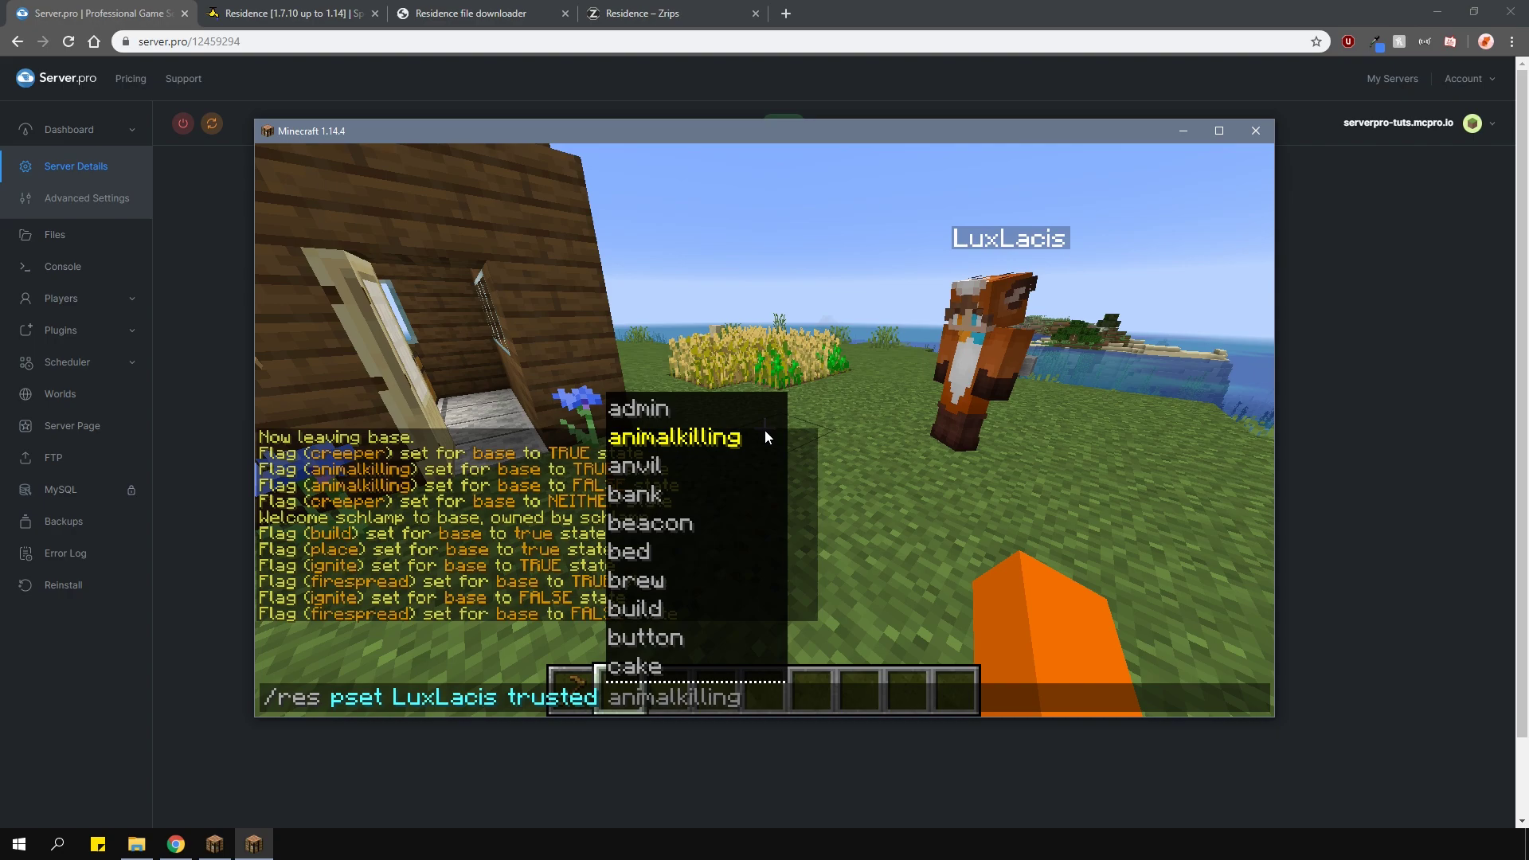
pyautogui.write('true')
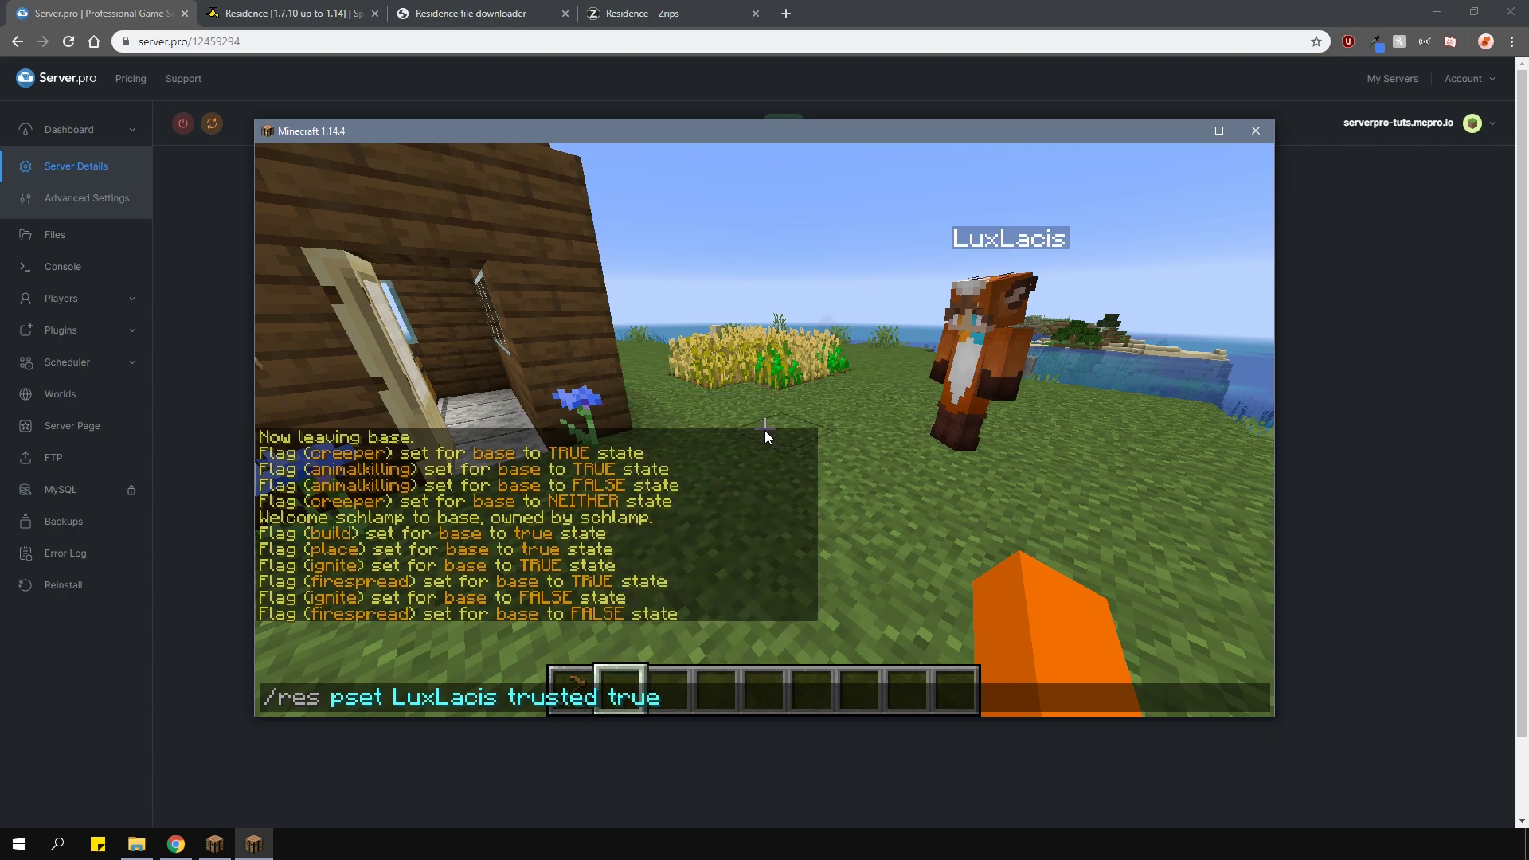
pyautogui.press('Return')
pyautogui.press('t')
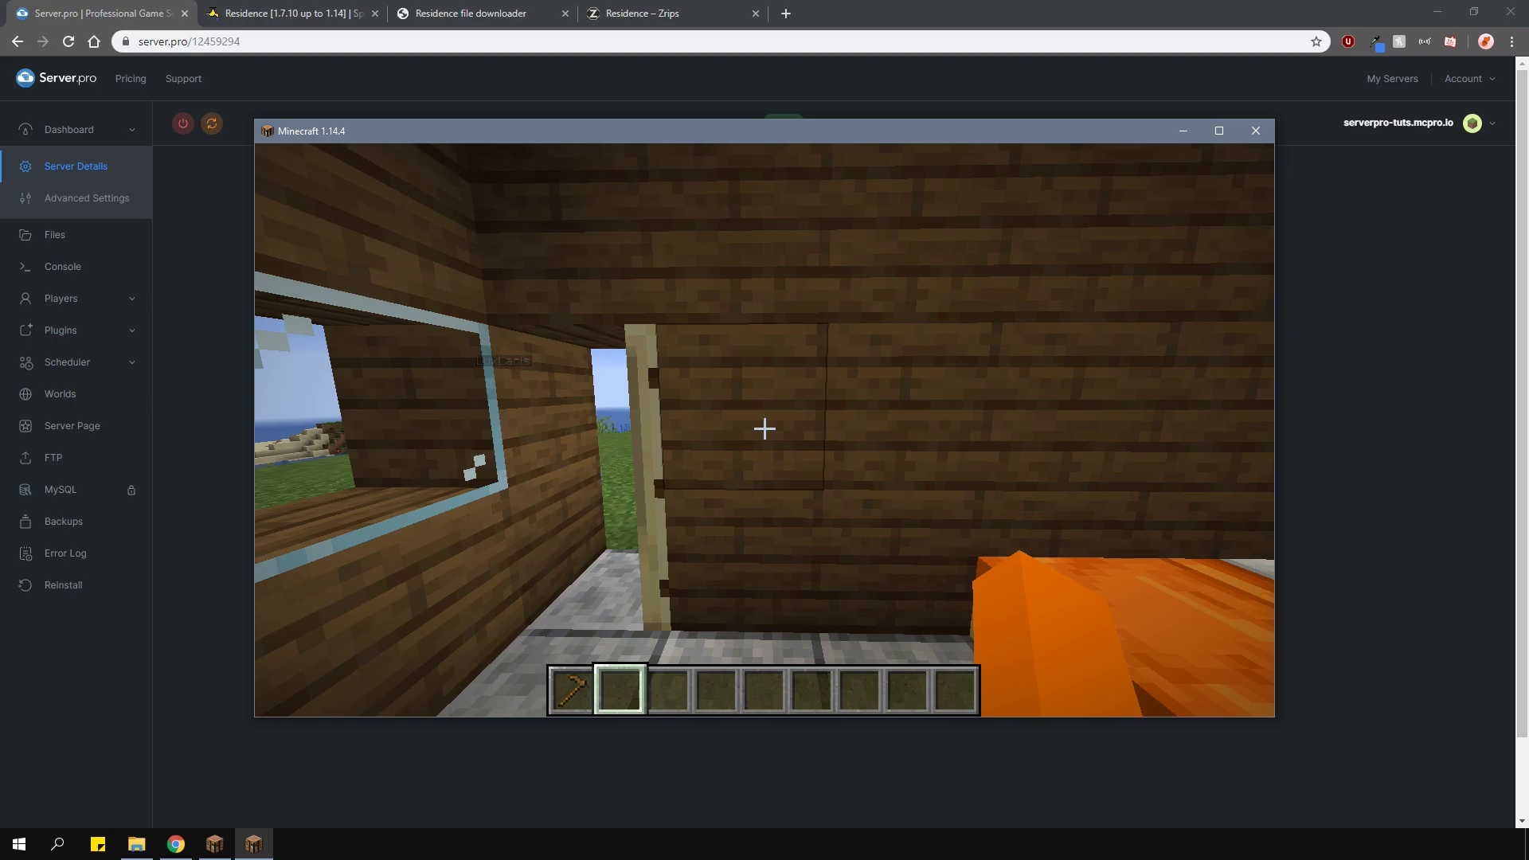
# - Set the base residence's teleport location inside the house with /res tpset
pyautogui.press('/')
pyautogui.write('res')
pyautogui.press('Down')
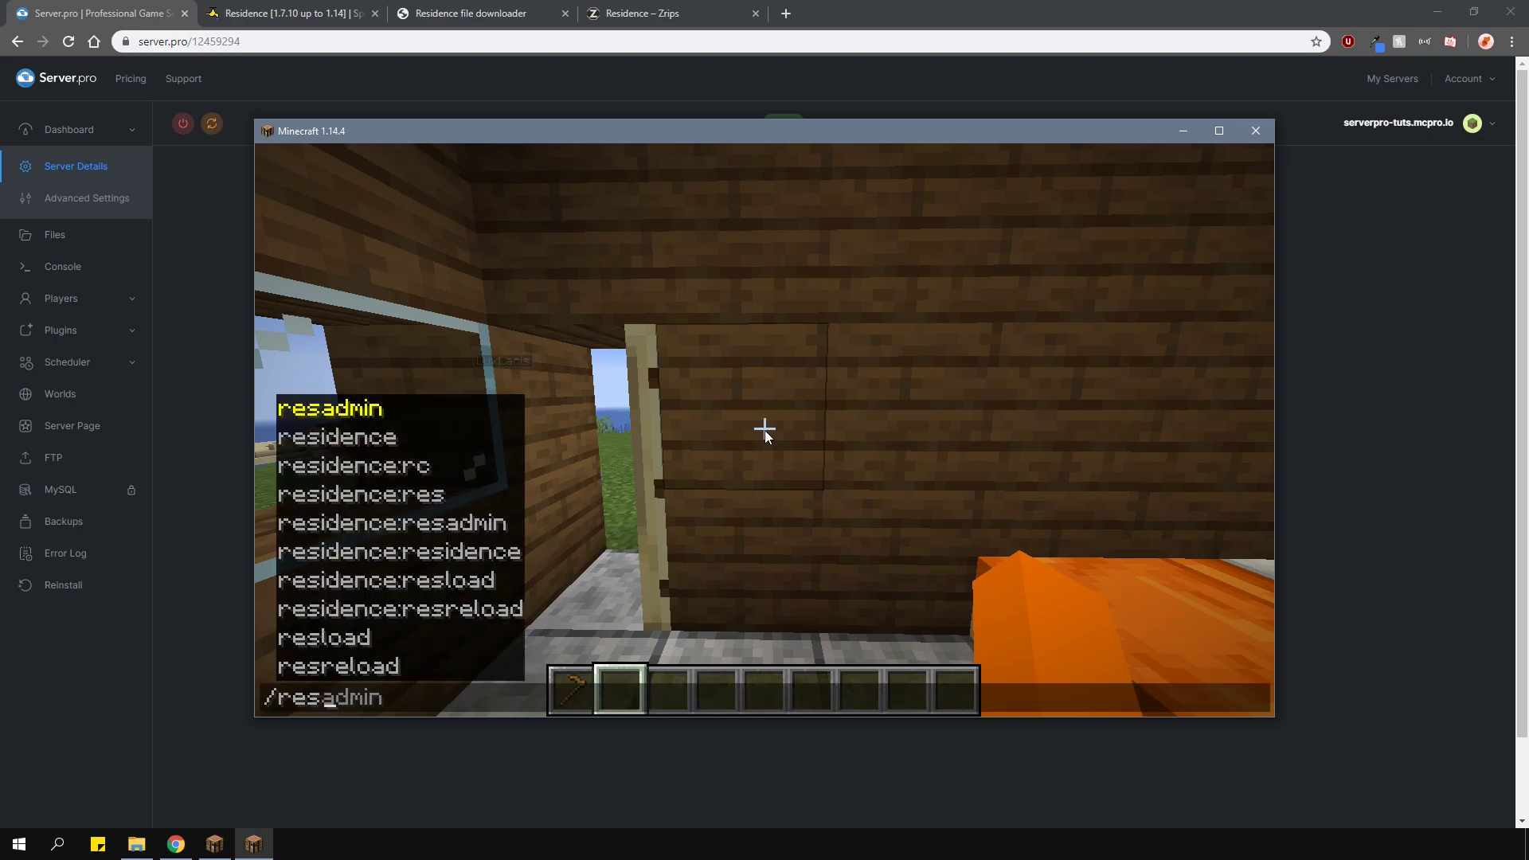
pyautogui.write('tpset')
pyautogui.press('Return')
# - Walk outside and teleport back with /res tp base
pyautogui.press('w')
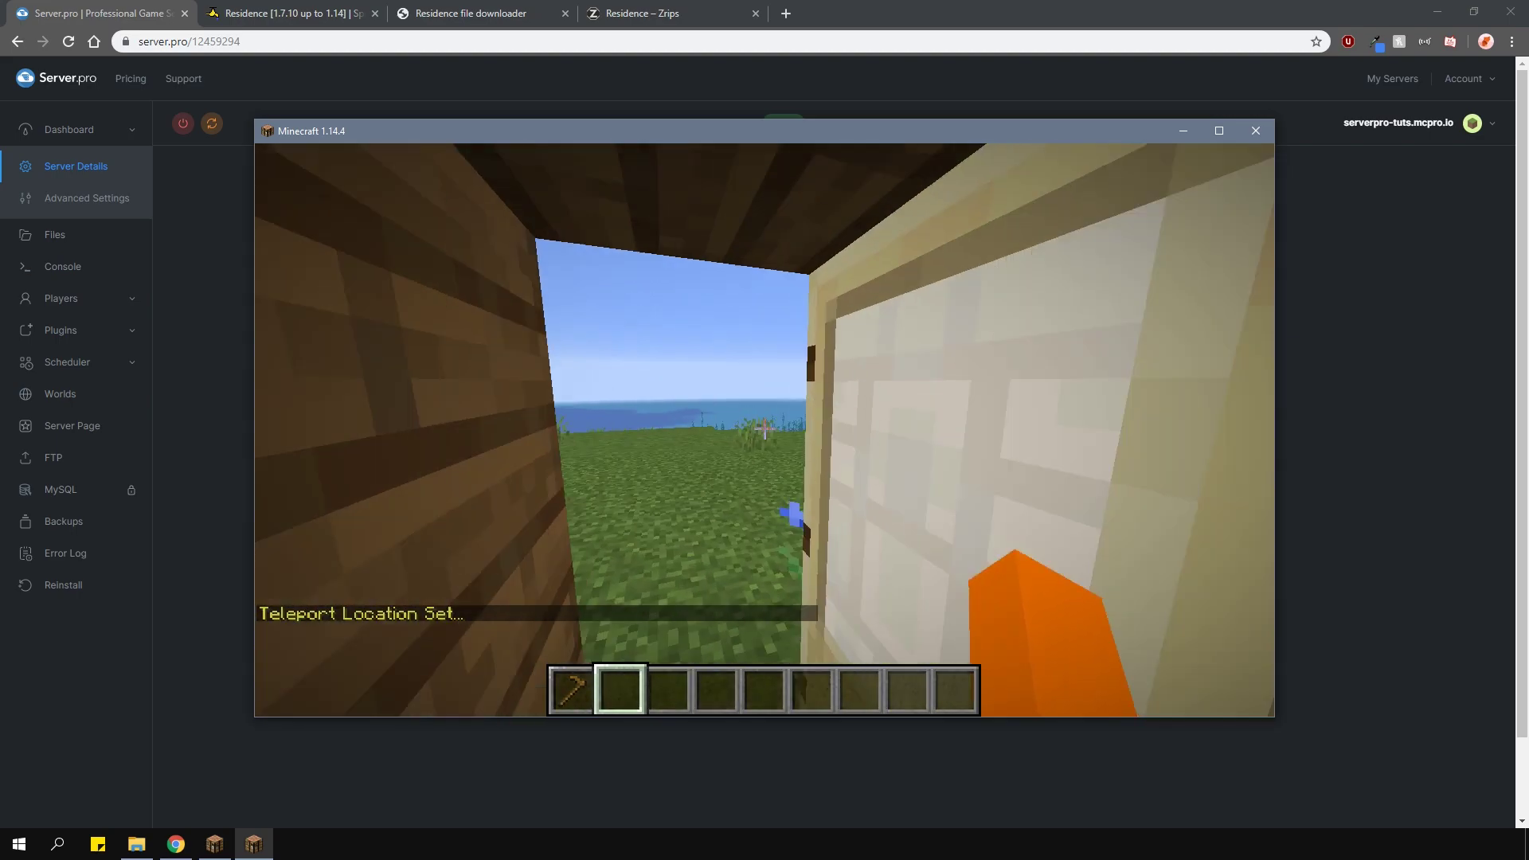
pyautogui.press('/')
pyautogui.write('res tp ')
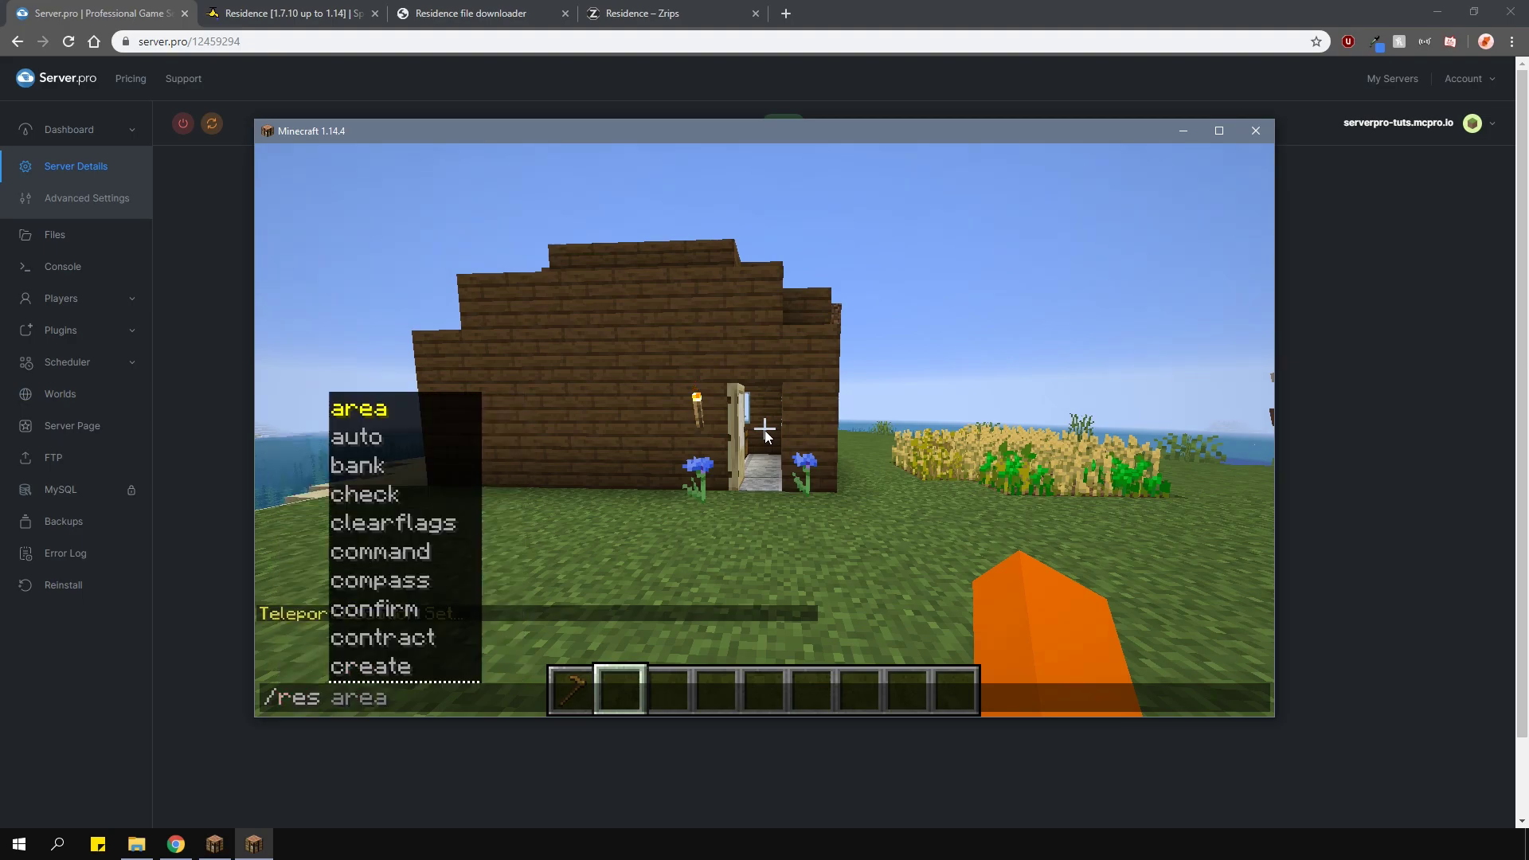
pyautogui.write('base')
pyautogui.press('Return')
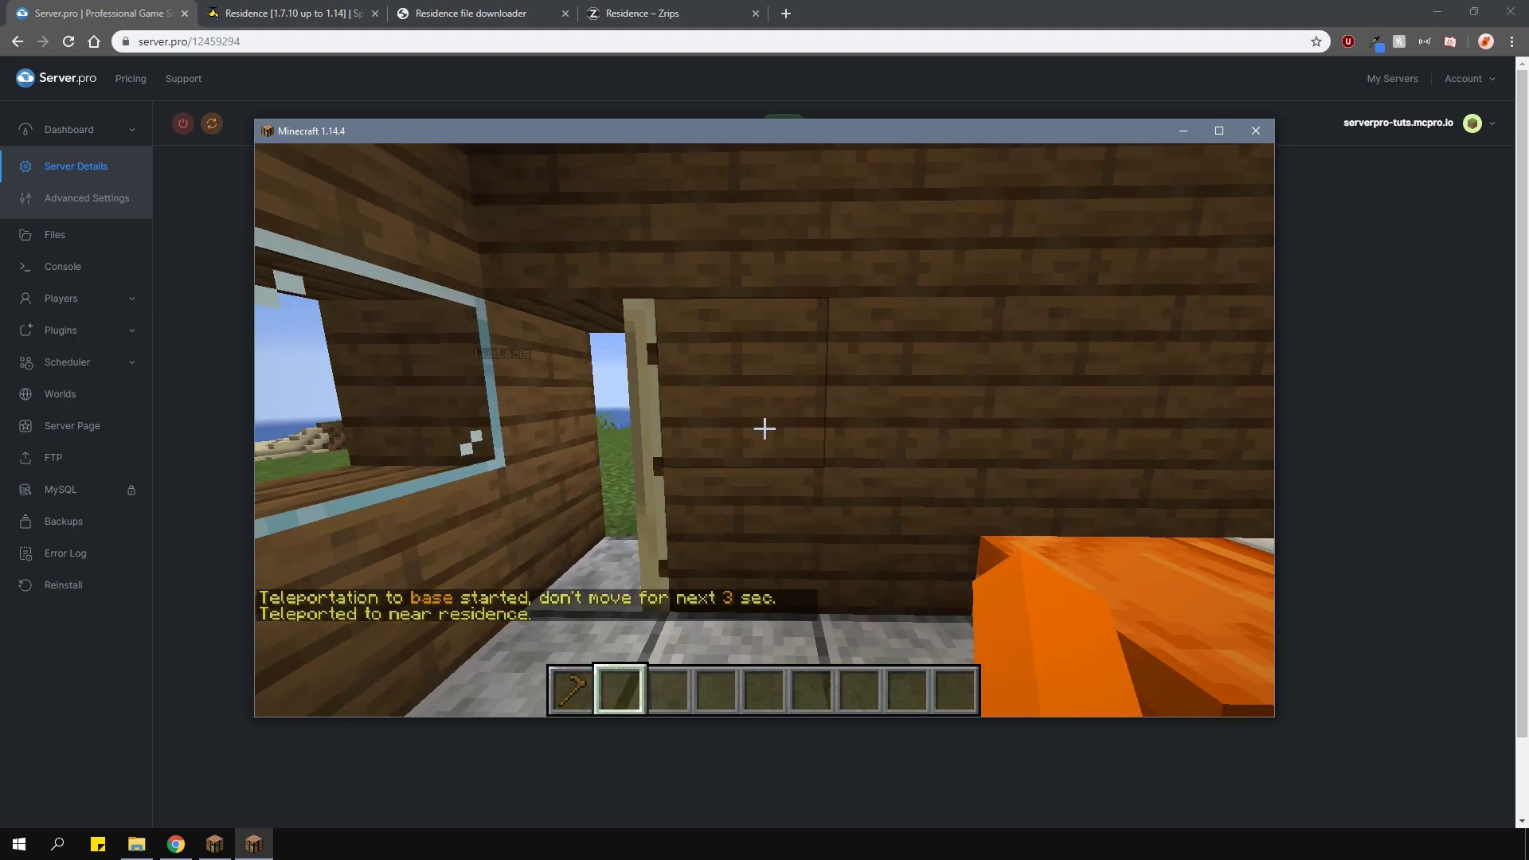
# - Rename the residence base to superbase
pyautogui.press('/')
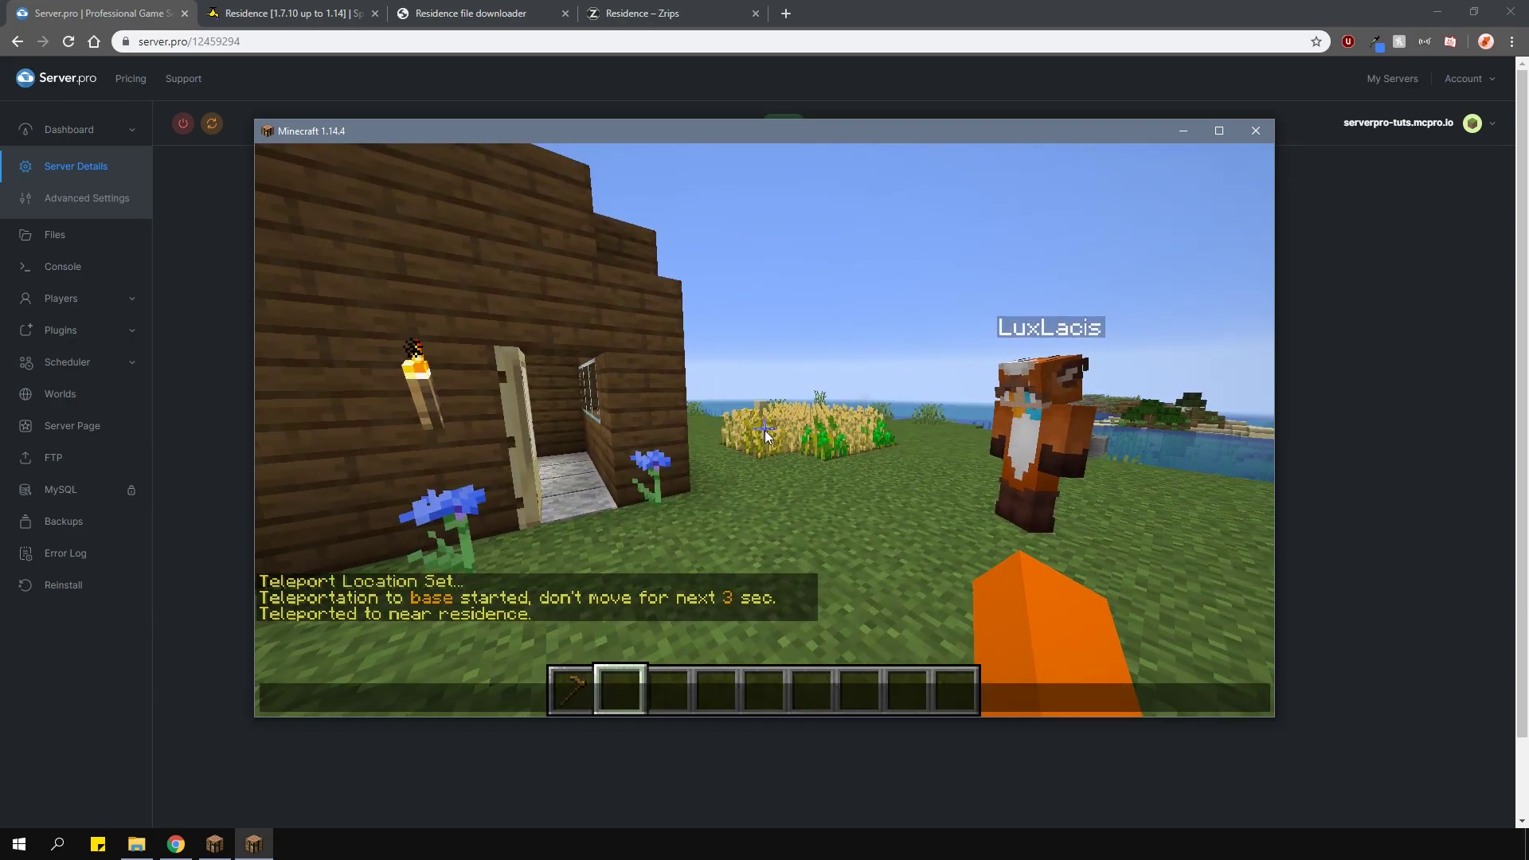
pyautogui.write('?')
pyautogui.press('BackSpace')
pyautogui.write('res r')
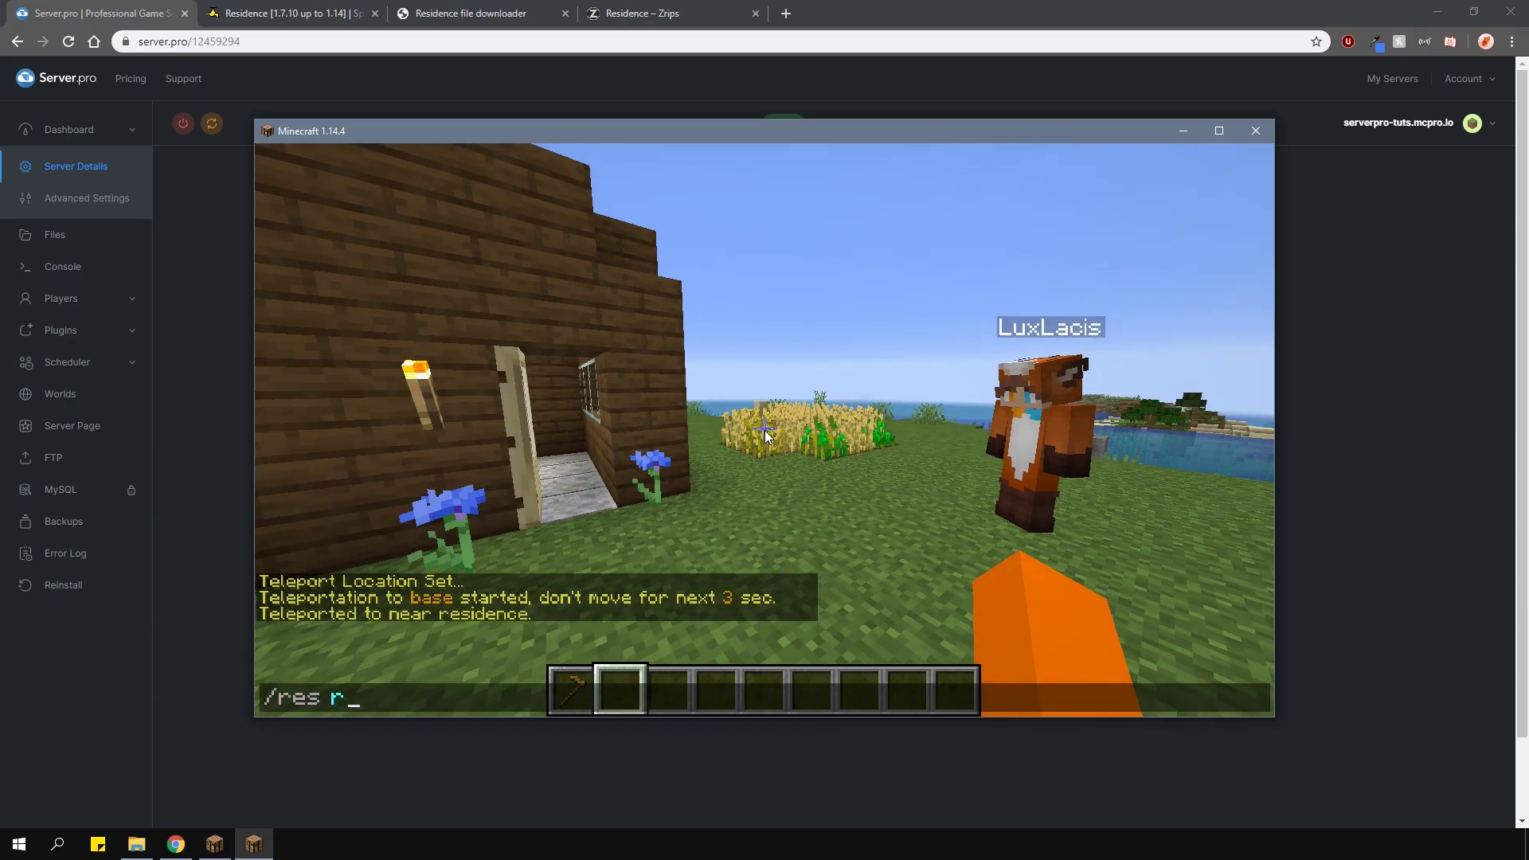
pyautogui.write('ename ')
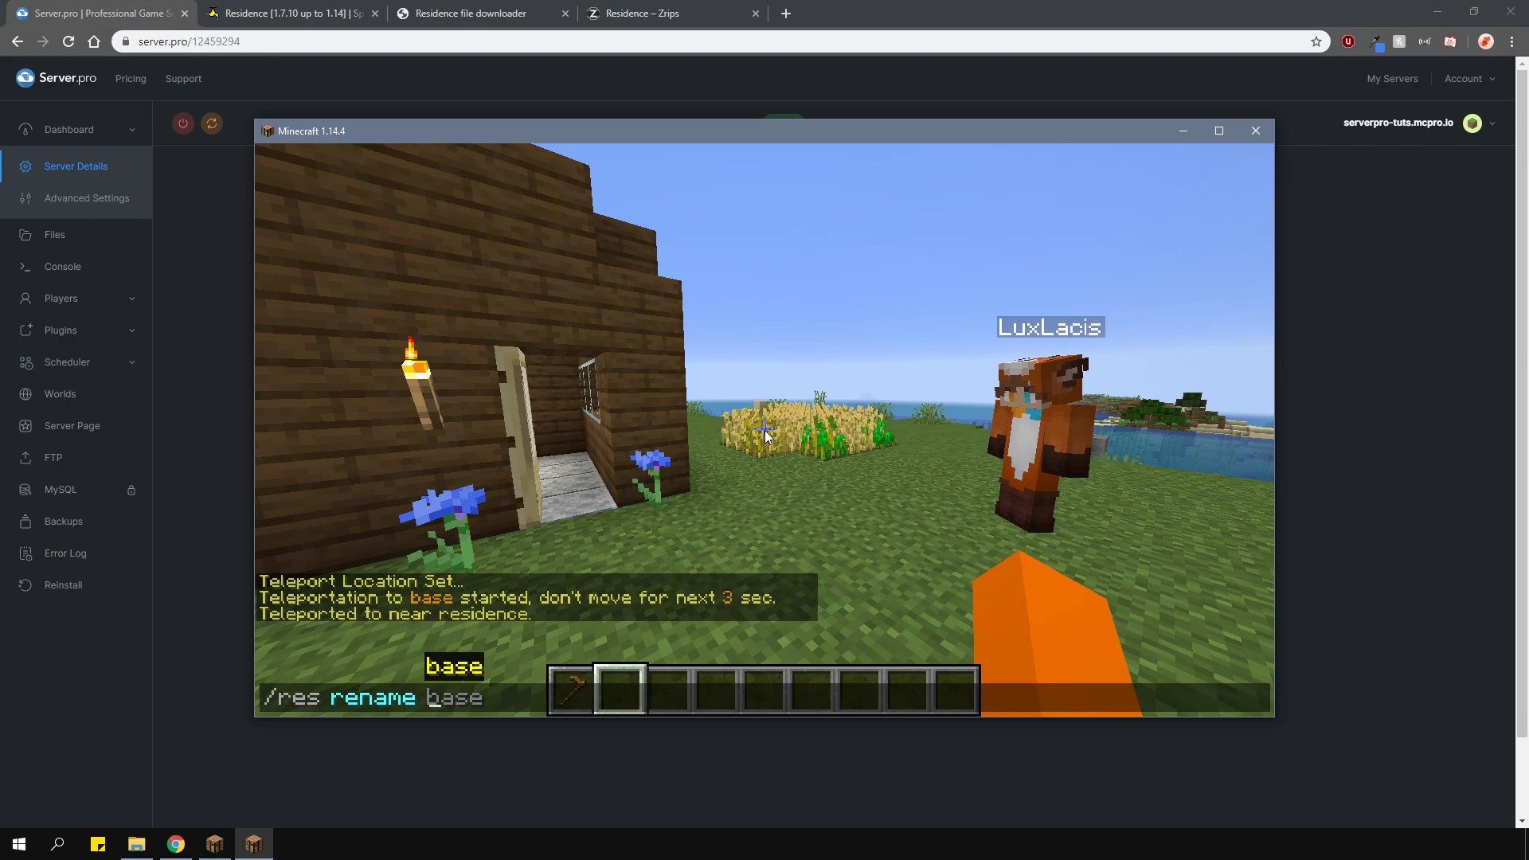
pyautogui.write('base superbase')
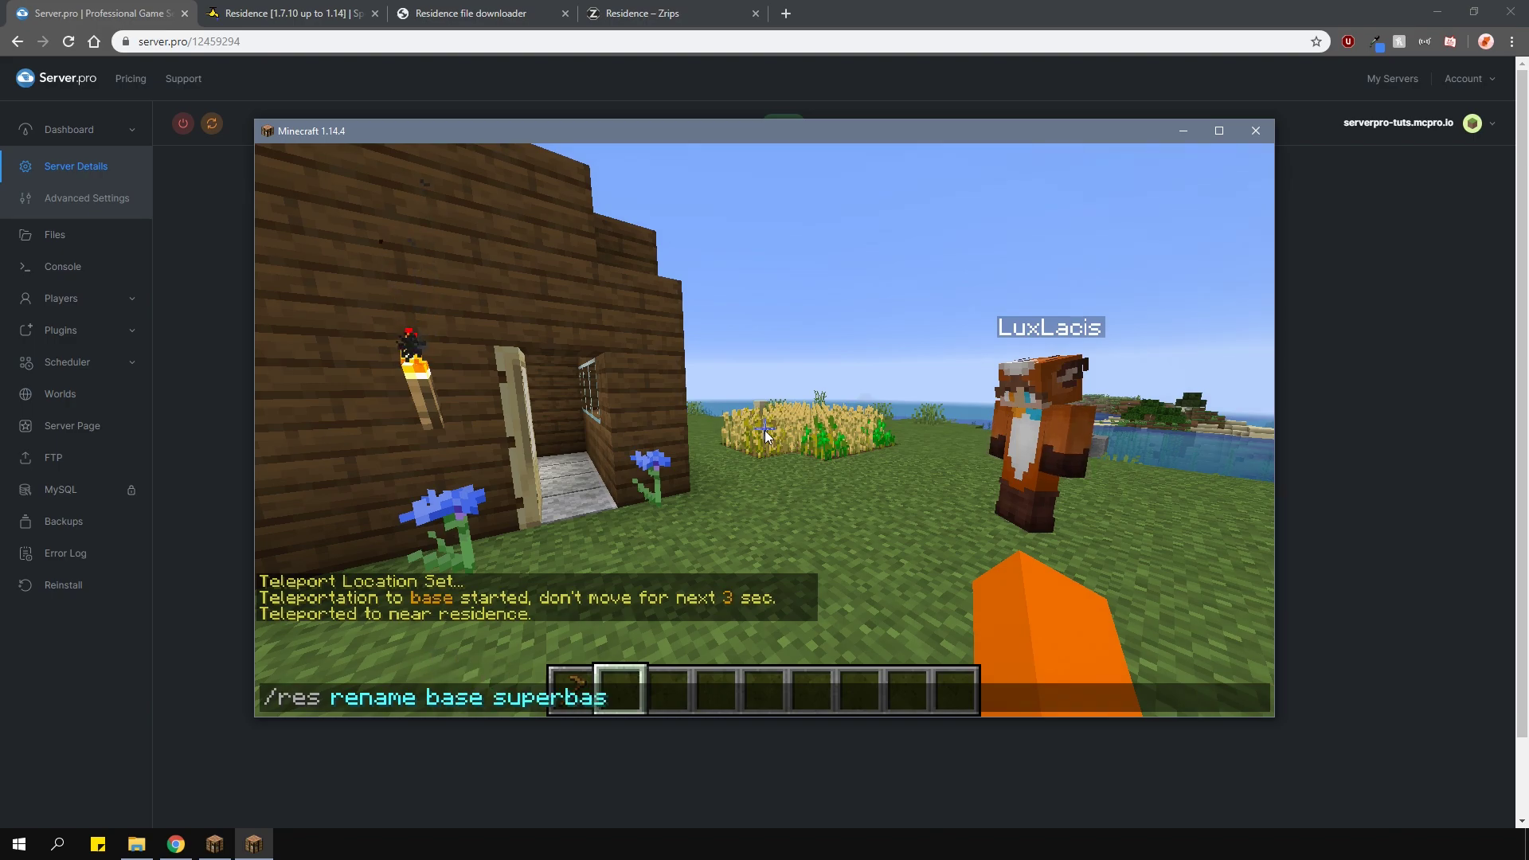
pyautogui.press('Return')
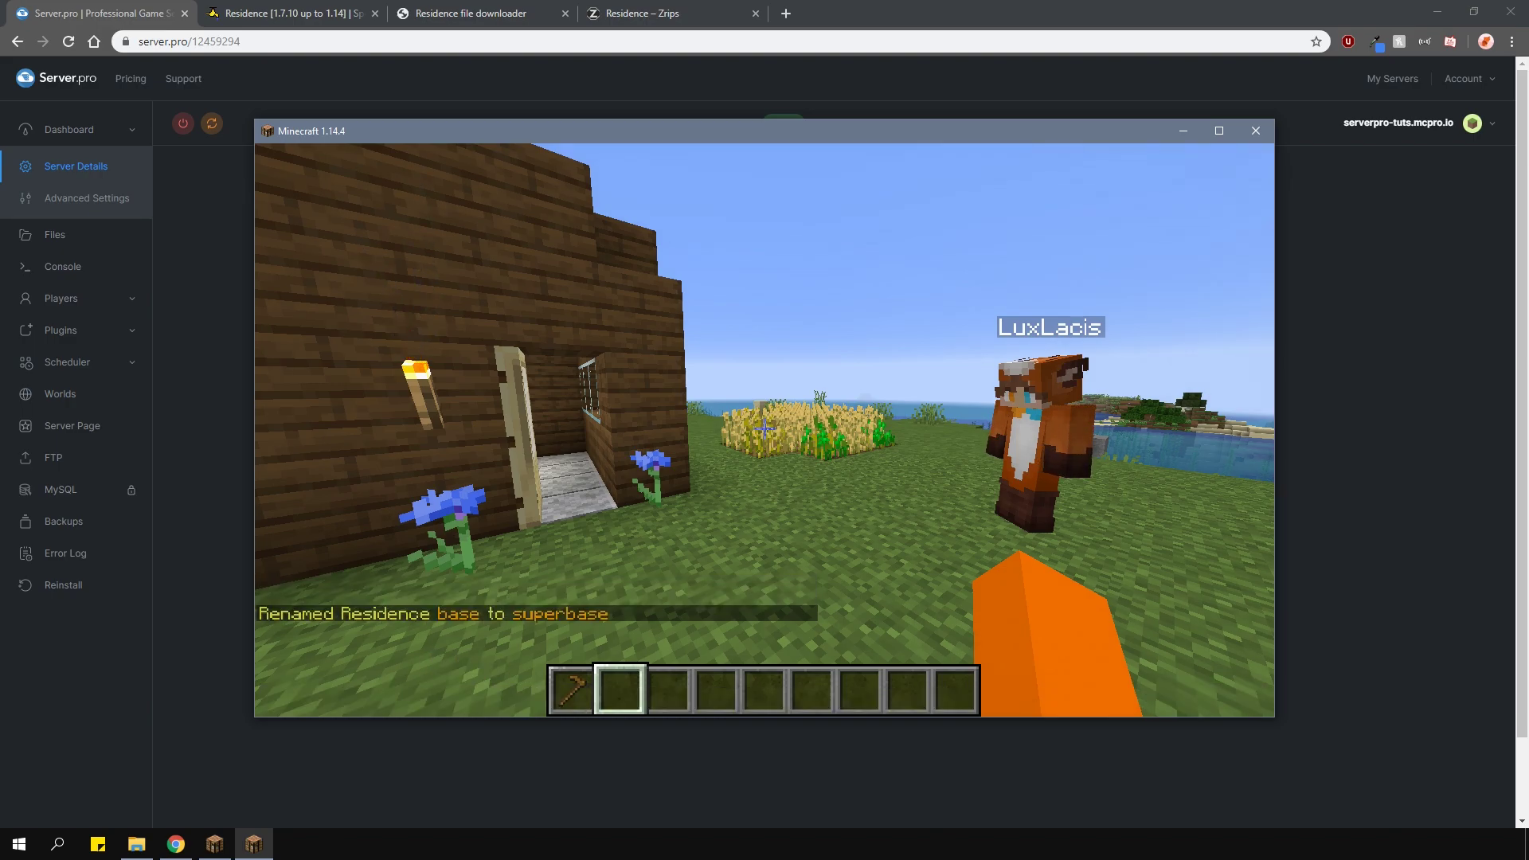
# - Rename superbase's area main to home with /res renamearea
pyautogui.write('/res ')
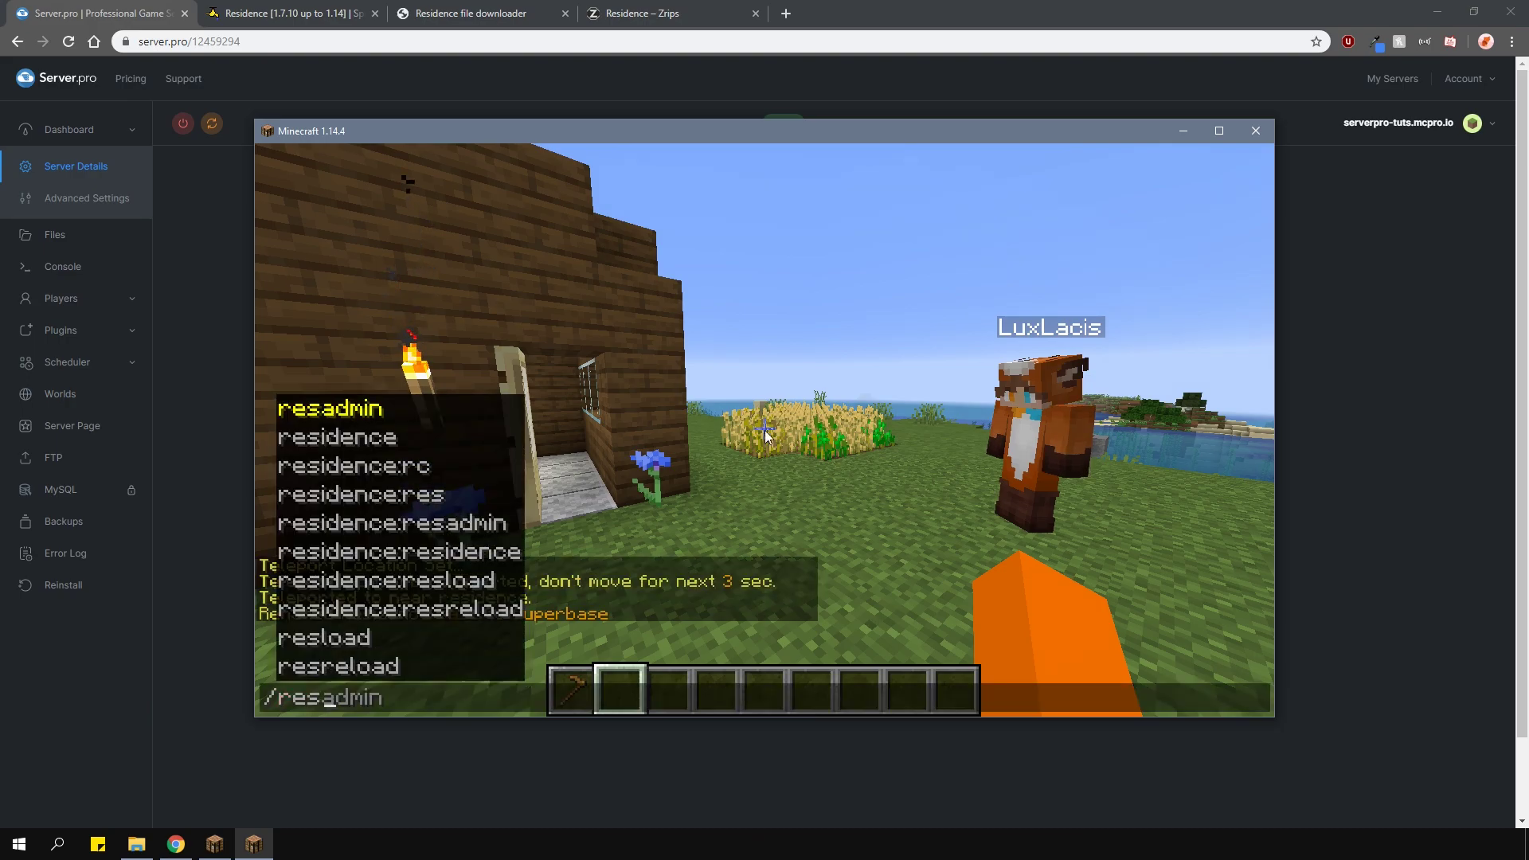
pyautogui.write('rename')
pyautogui.press('Tab')
pyautogui.press('Tab')
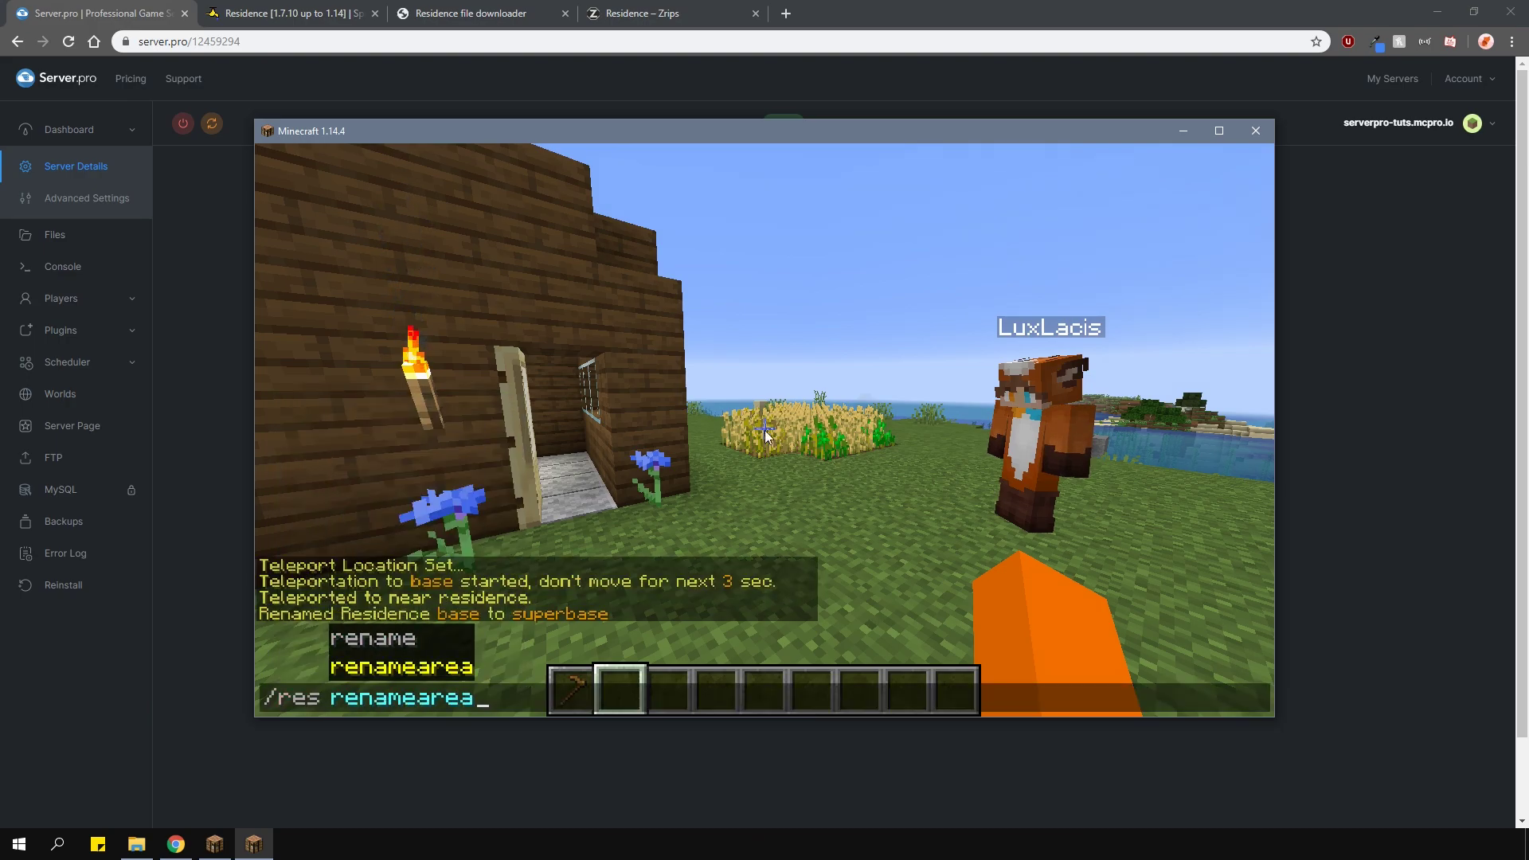
pyautogui.press('Tab')
pyautogui.write('main home')
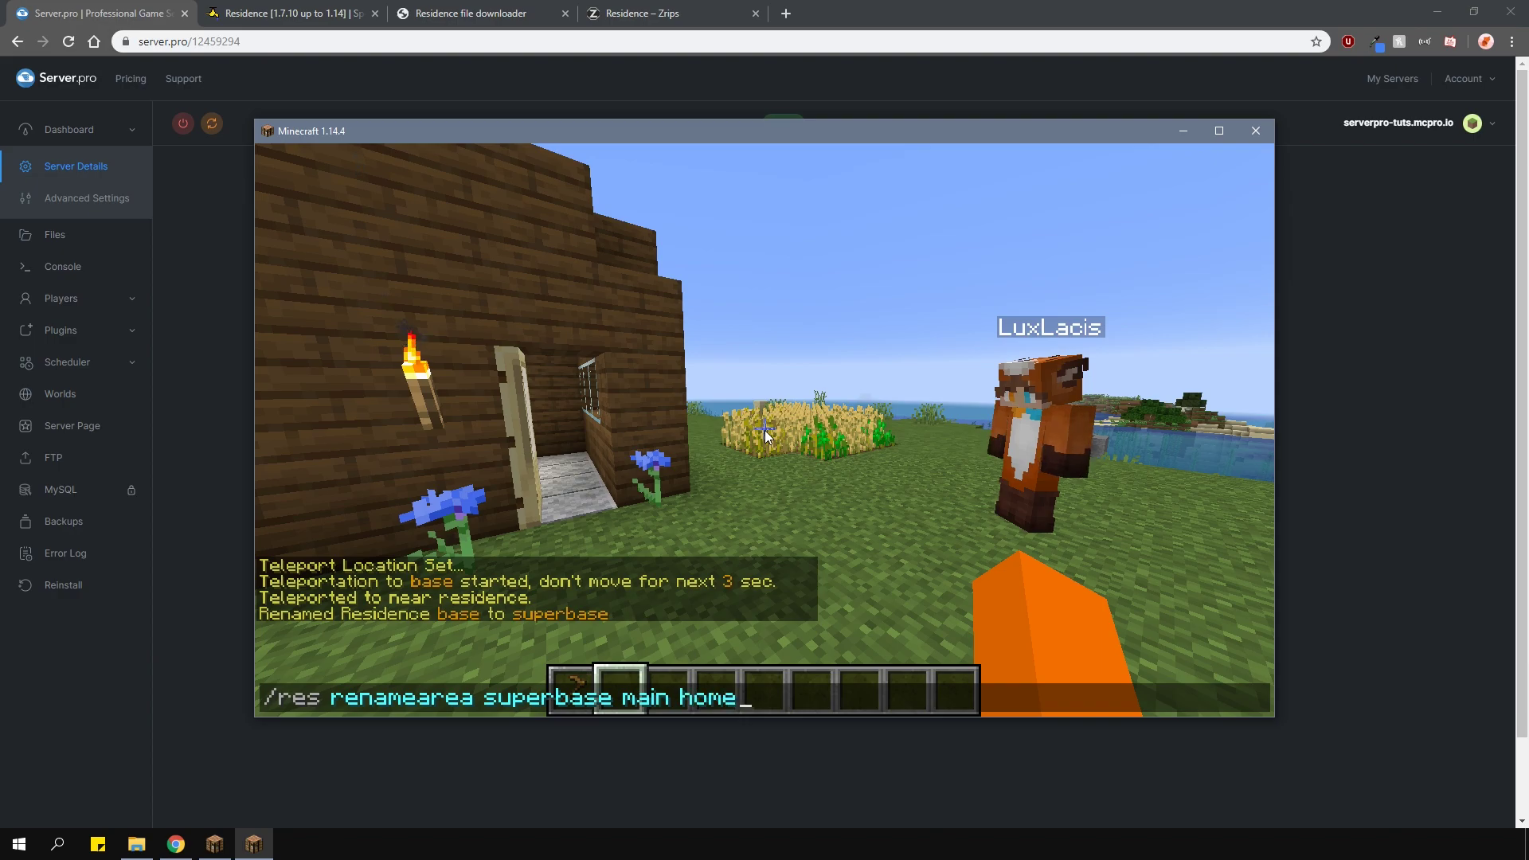
pyautogui.press('Return')
pyautogui.press('t')
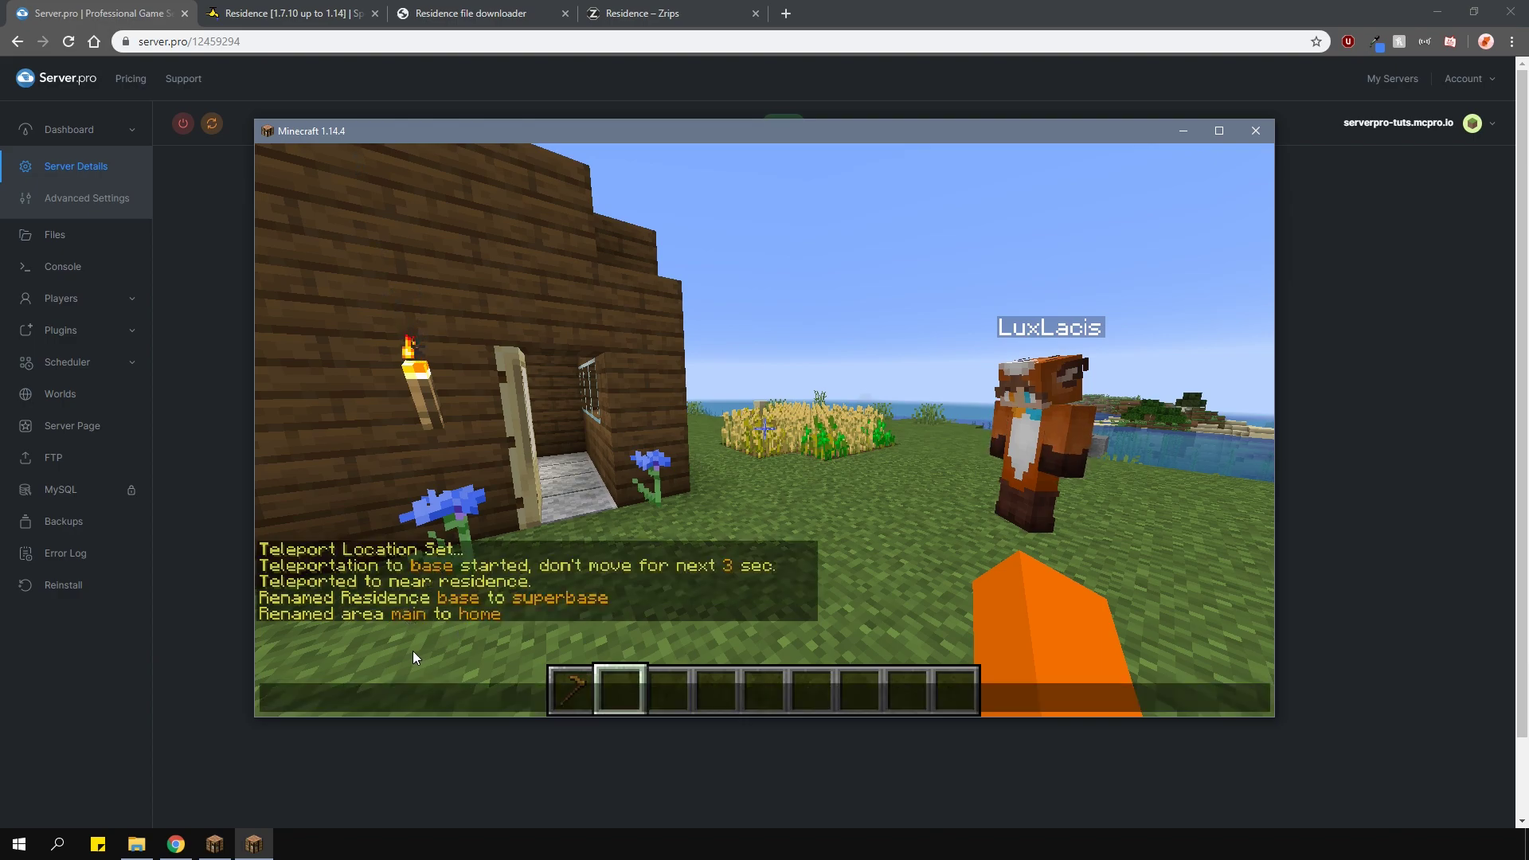
# - Set the enter message 'HELLO THERE' and the leave message 'Goodbye!'
pyautogui.write('/res mes')
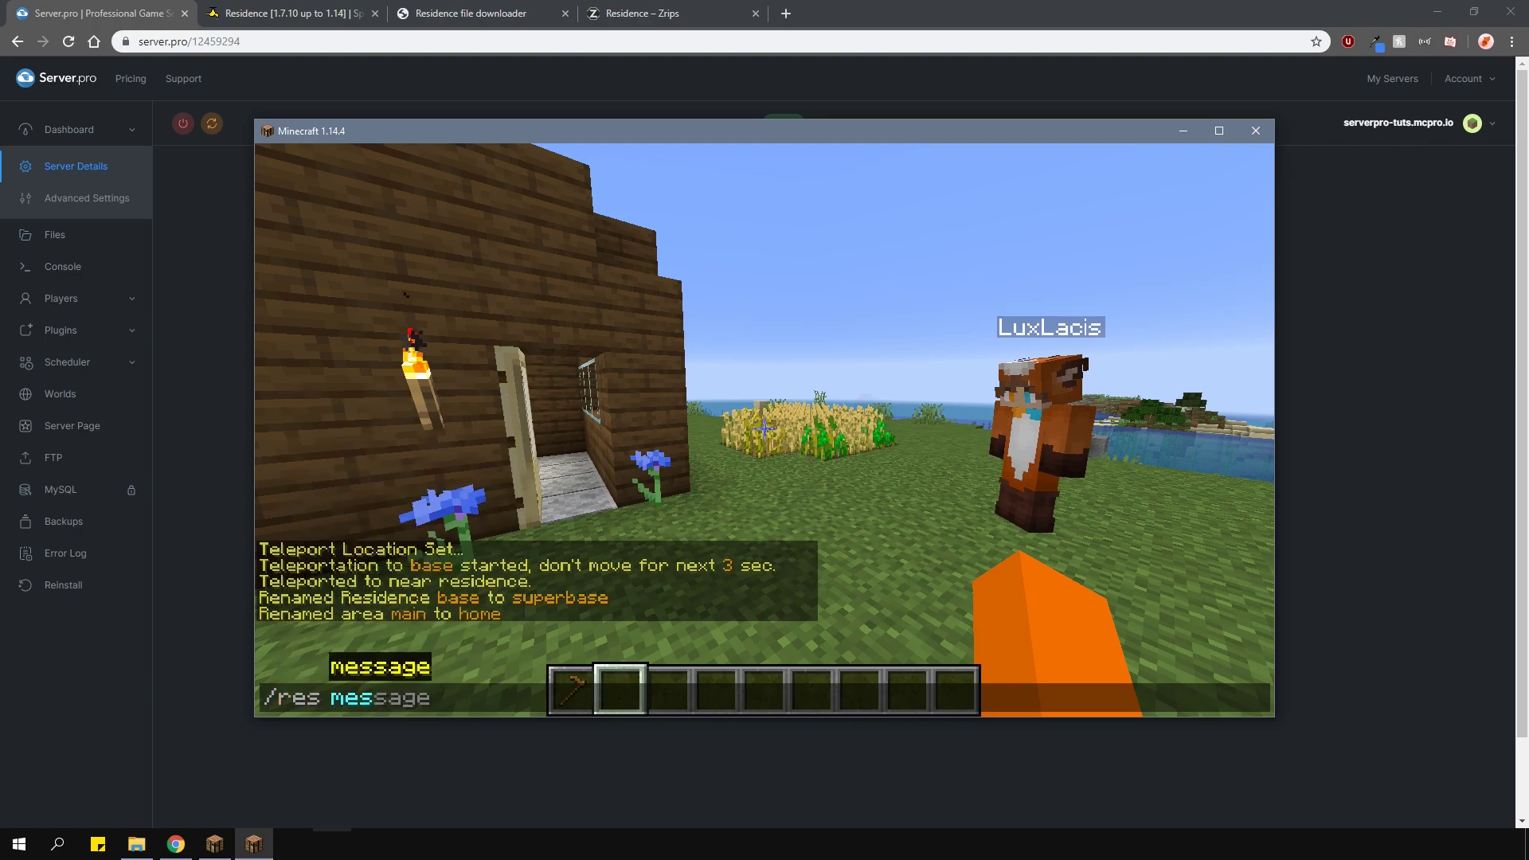
pyautogui.press('Tab')
pyautogui.write('enter')
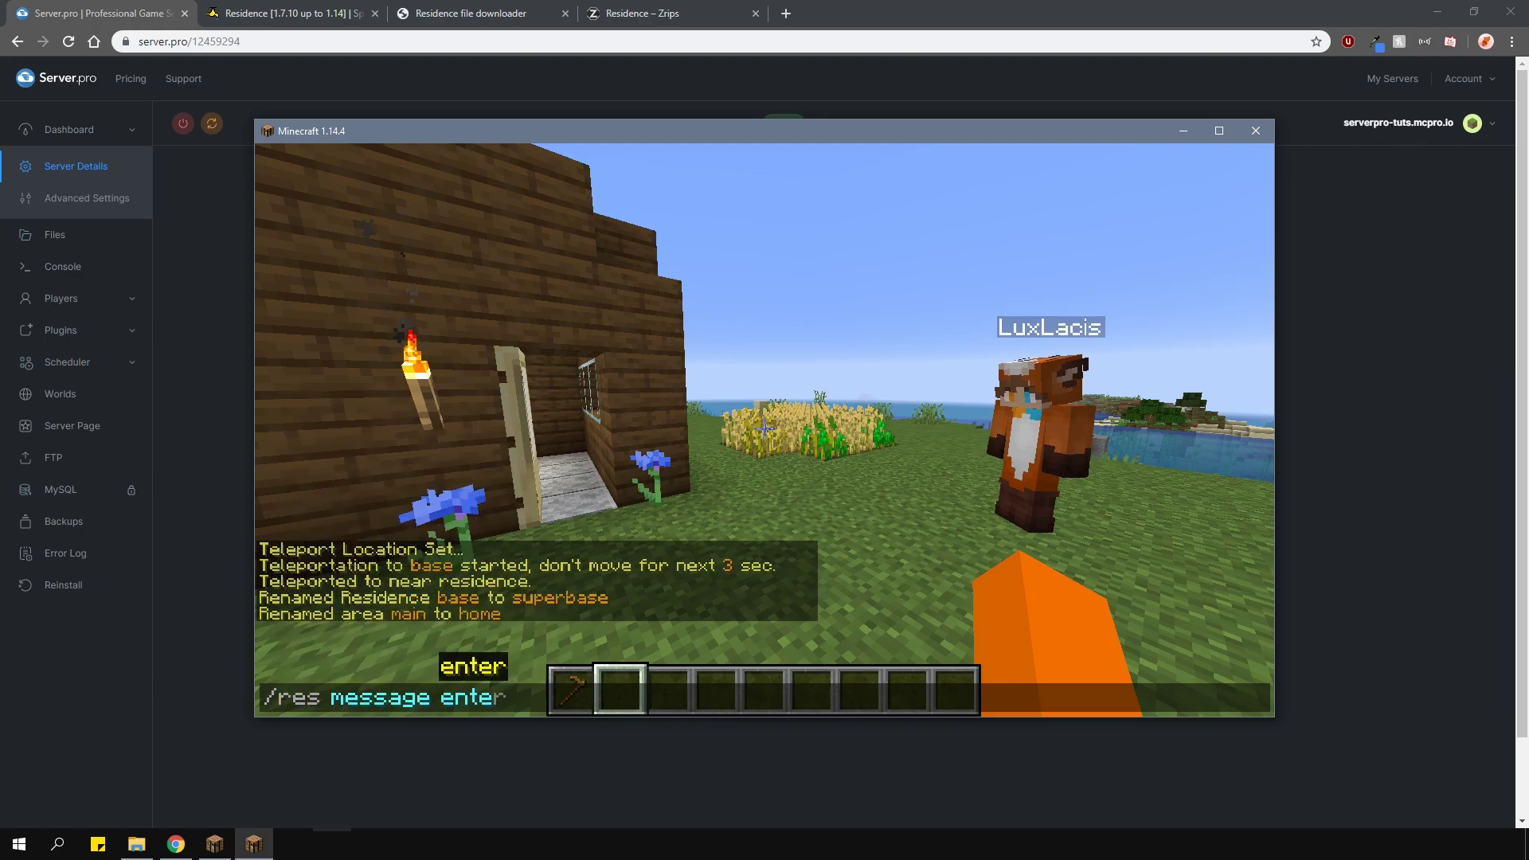
pyautogui.write(' HELLO THERE')
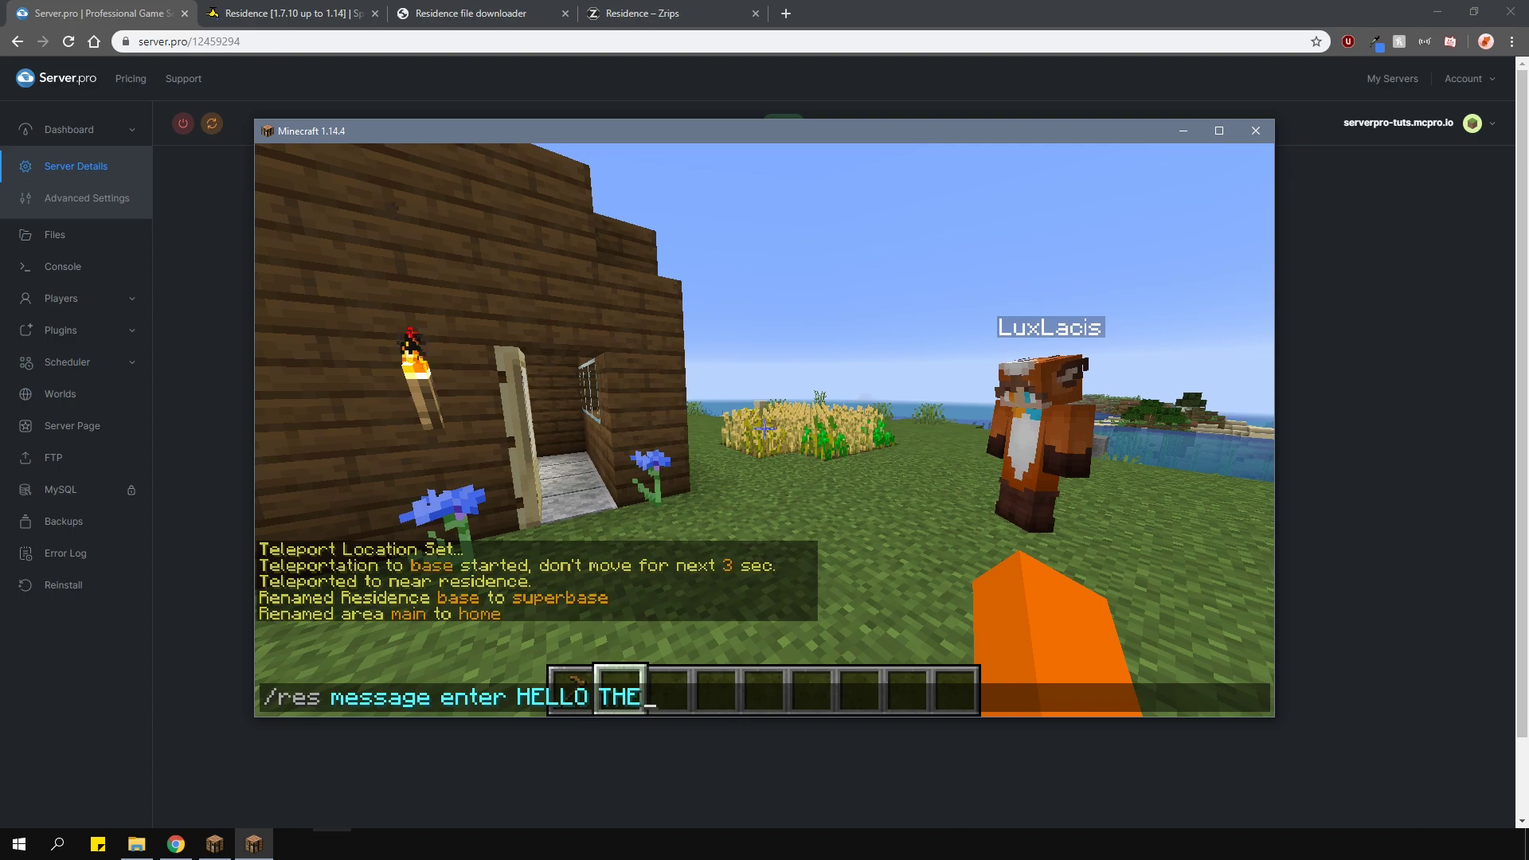
pyautogui.press('Return')
pyautogui.write('t/res message le')
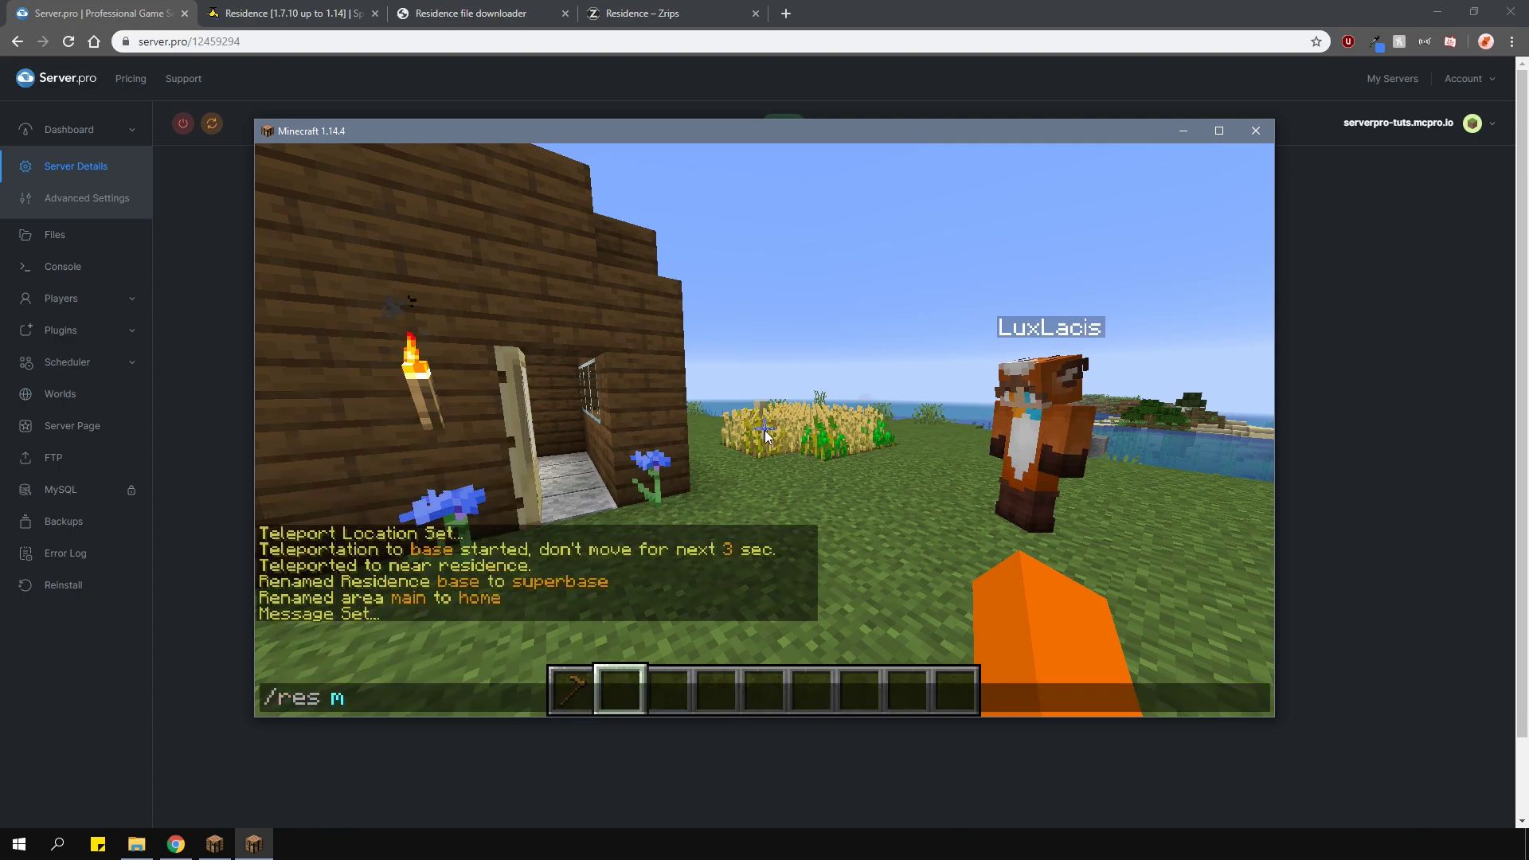
pyautogui.write('ave Goodbye!')
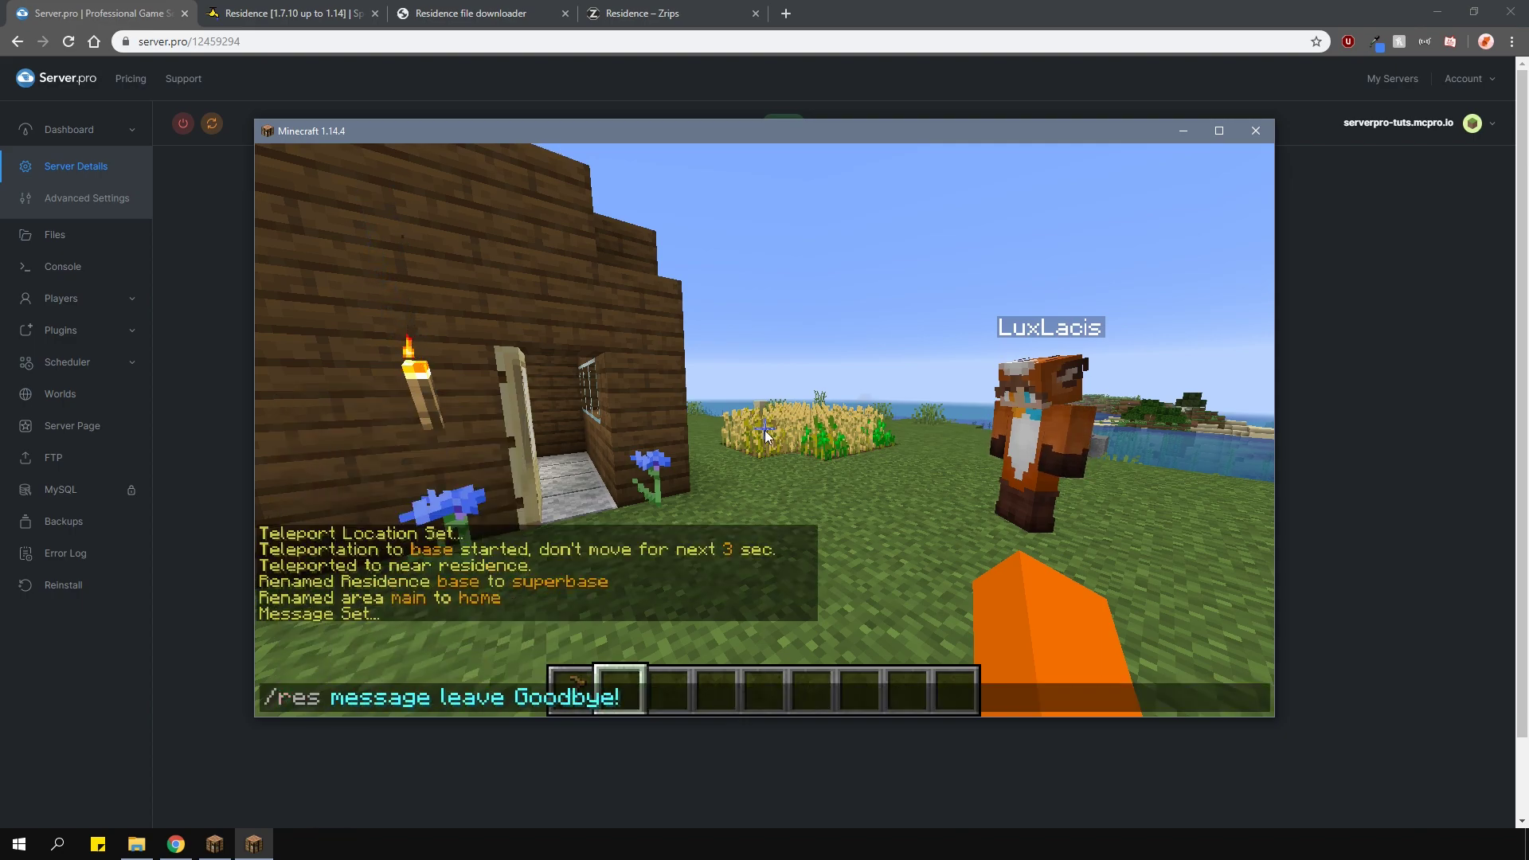
pyautogui.press('Return')
# - Walk out of the residence and back in to see both messages
pyautogui.press('s')
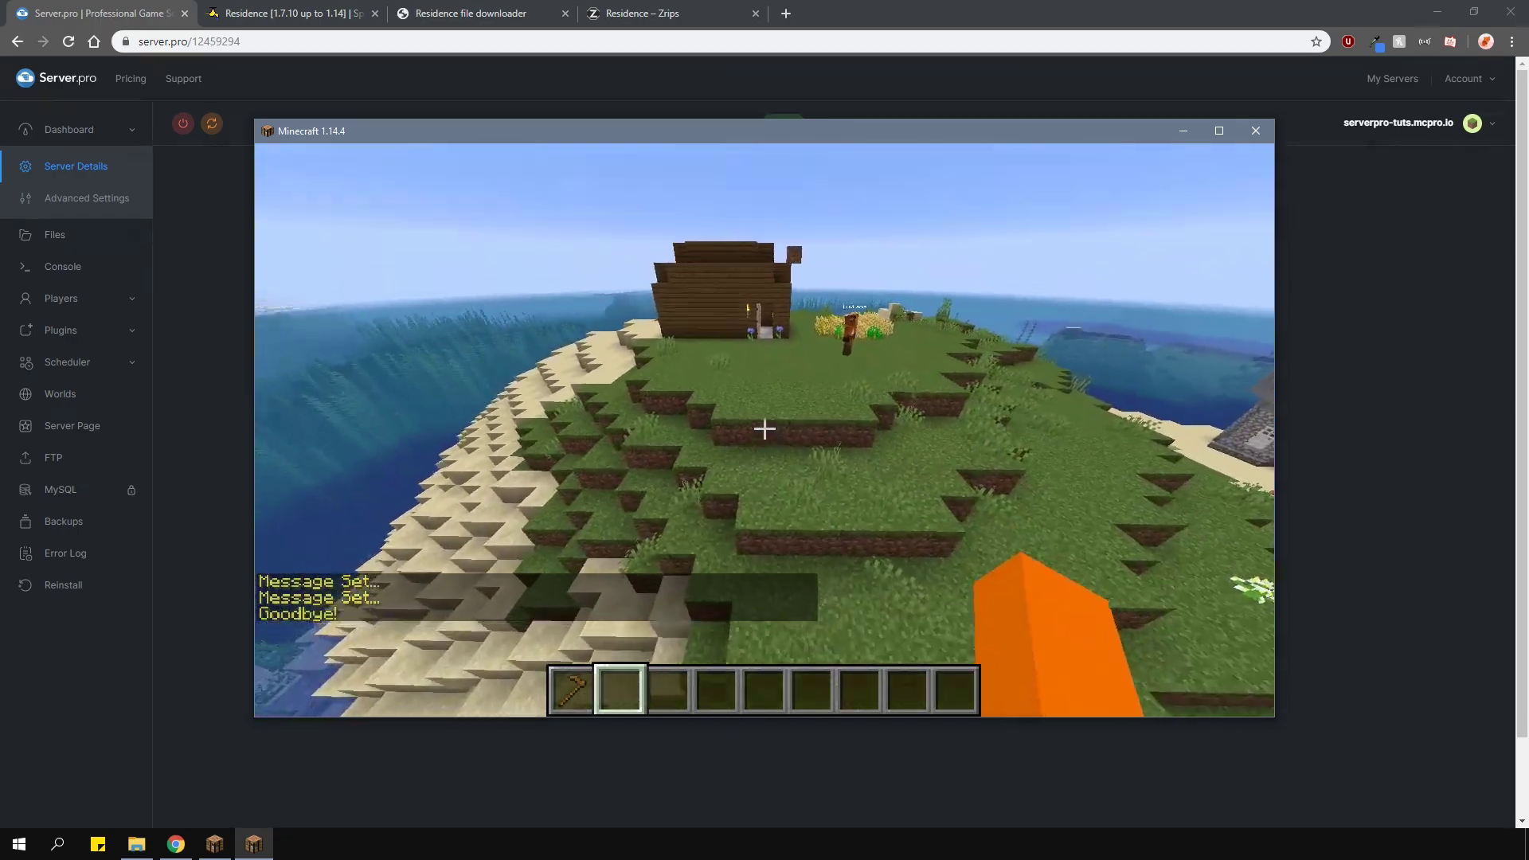
pyautogui.press('w')
pyautogui.press('w')
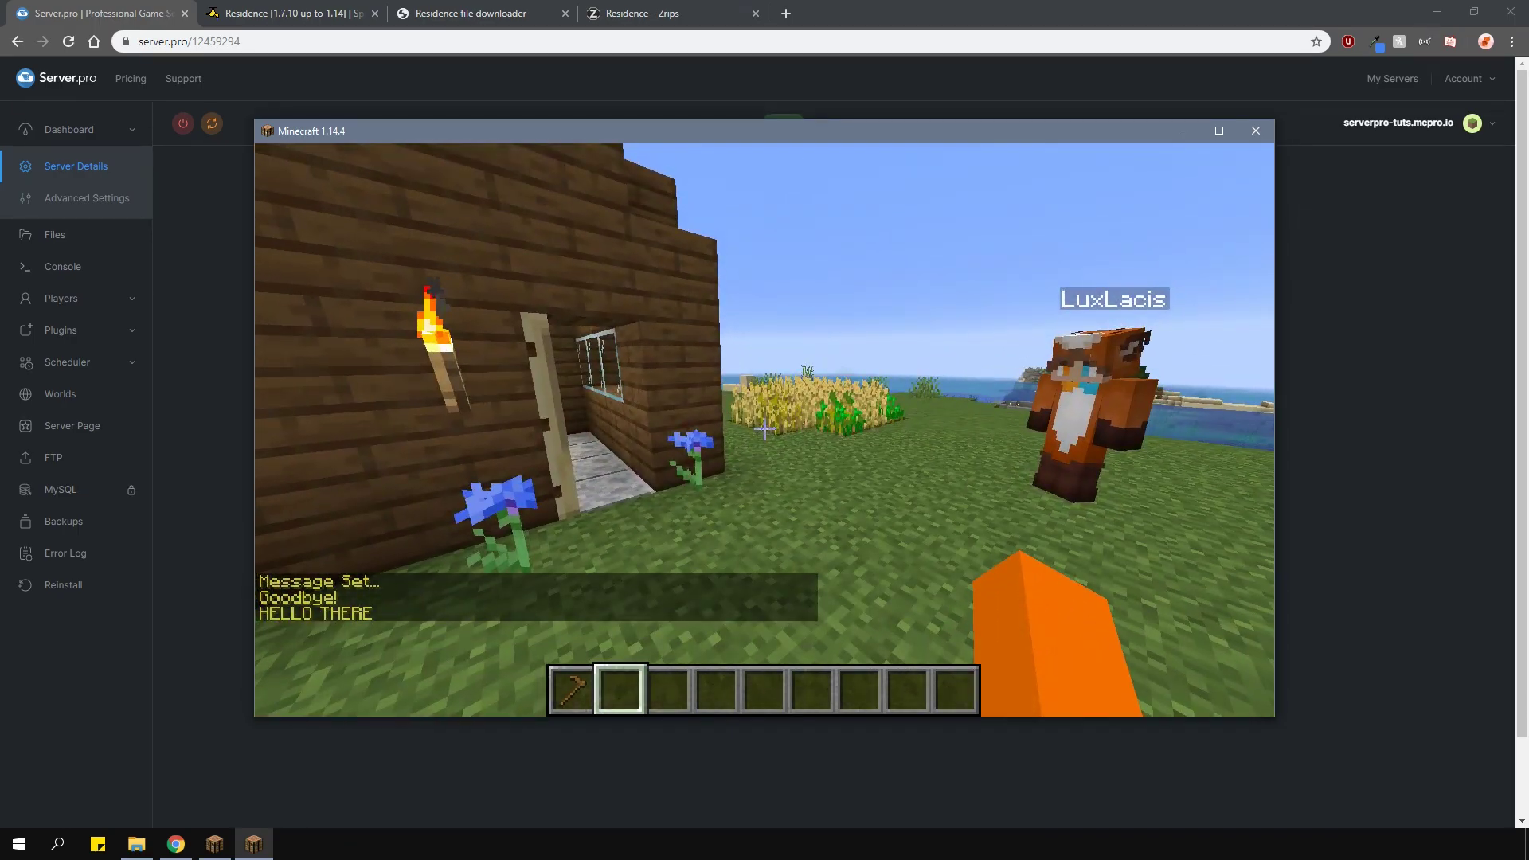
pyautogui.press('w')
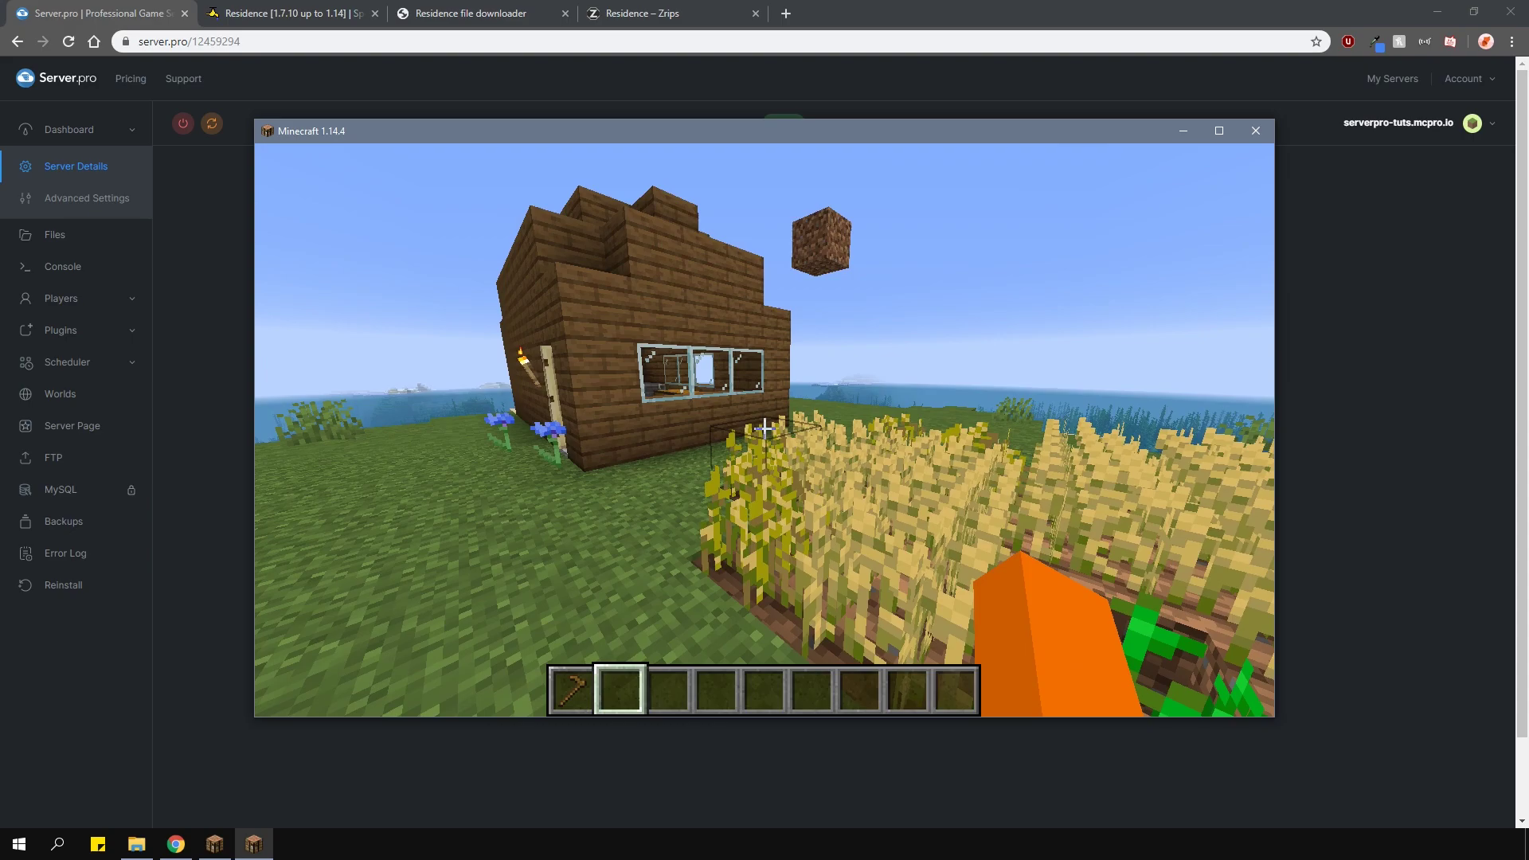
# - Select the wheat field's corners with the wooden hoe and expand the selection vertically
pyautogui.press('w')
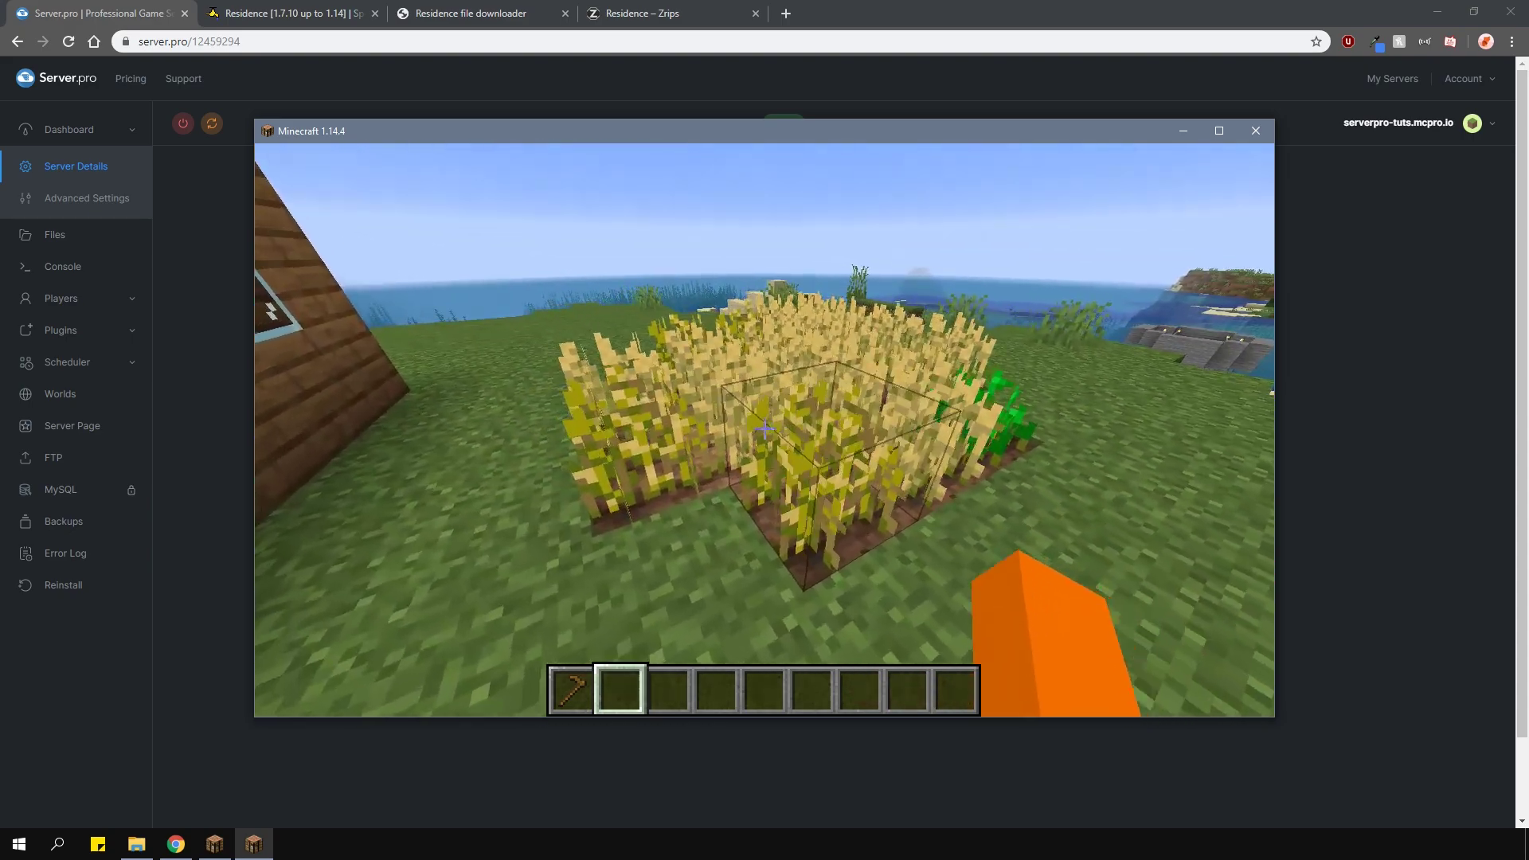
pyautogui.press('1')
pyautogui.click(764, 429)
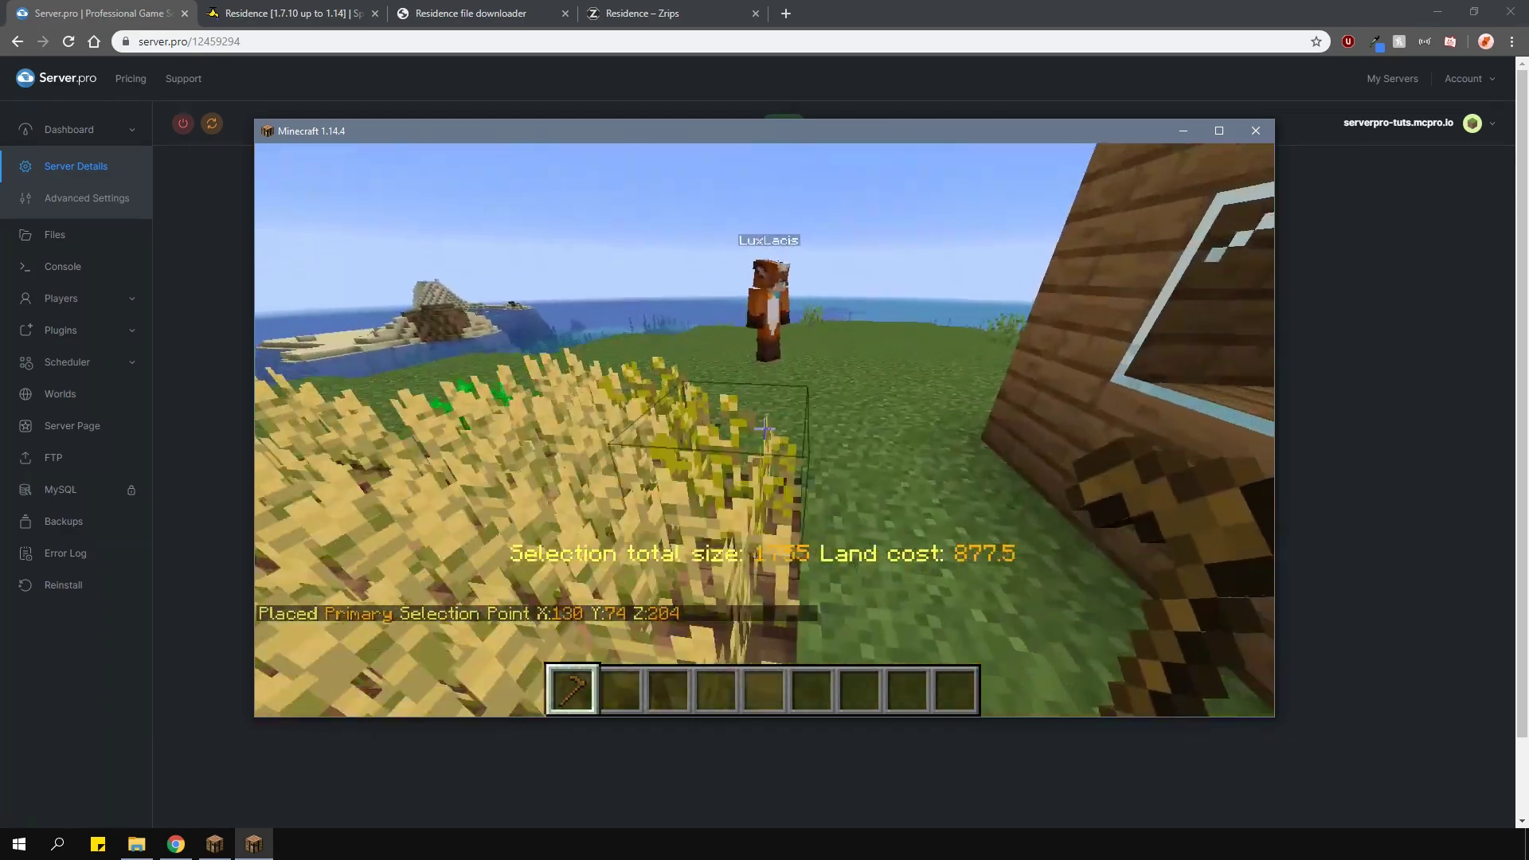
pyautogui.rightClick(764, 430)
pyautogui.write('/res select exp')
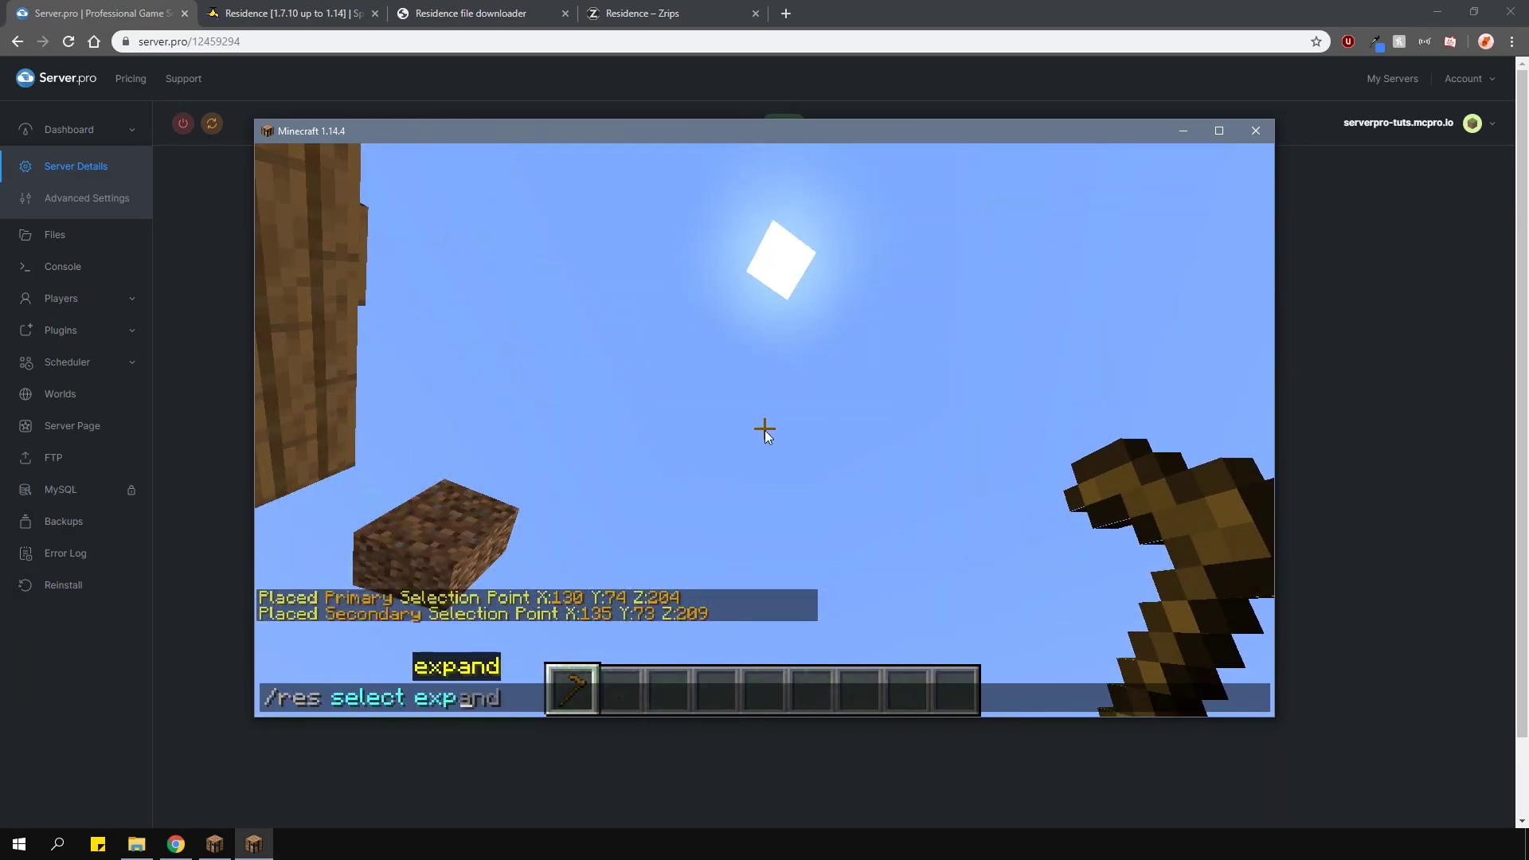
pyautogui.press('Tab')
pyautogui.press('Return')
# - Create the subzone 'farm' from the selection and walk into it
pyautogui.write('/res ')
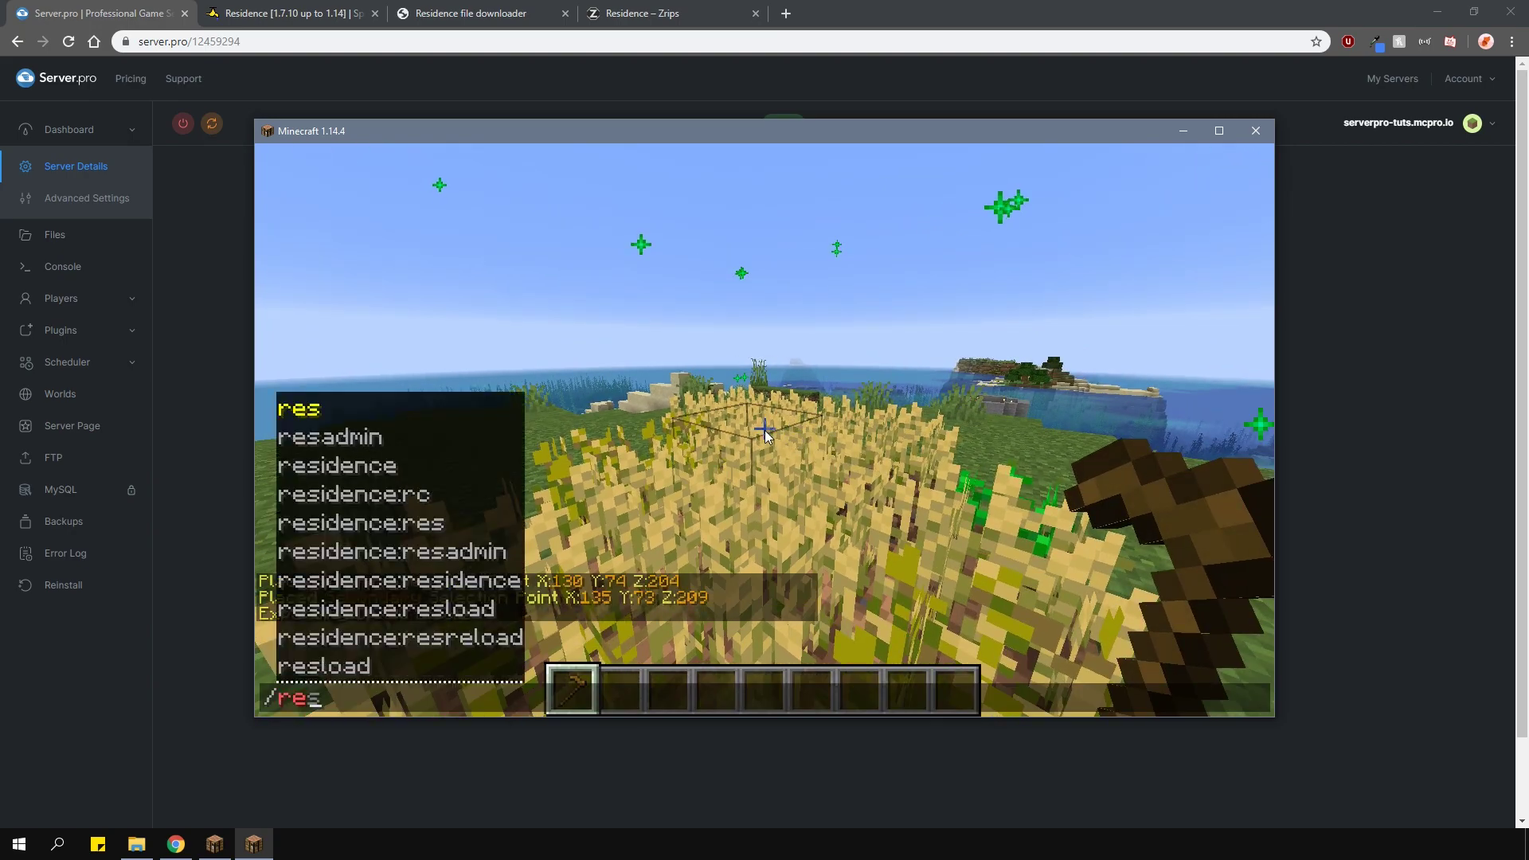
pyautogui.write('sub')
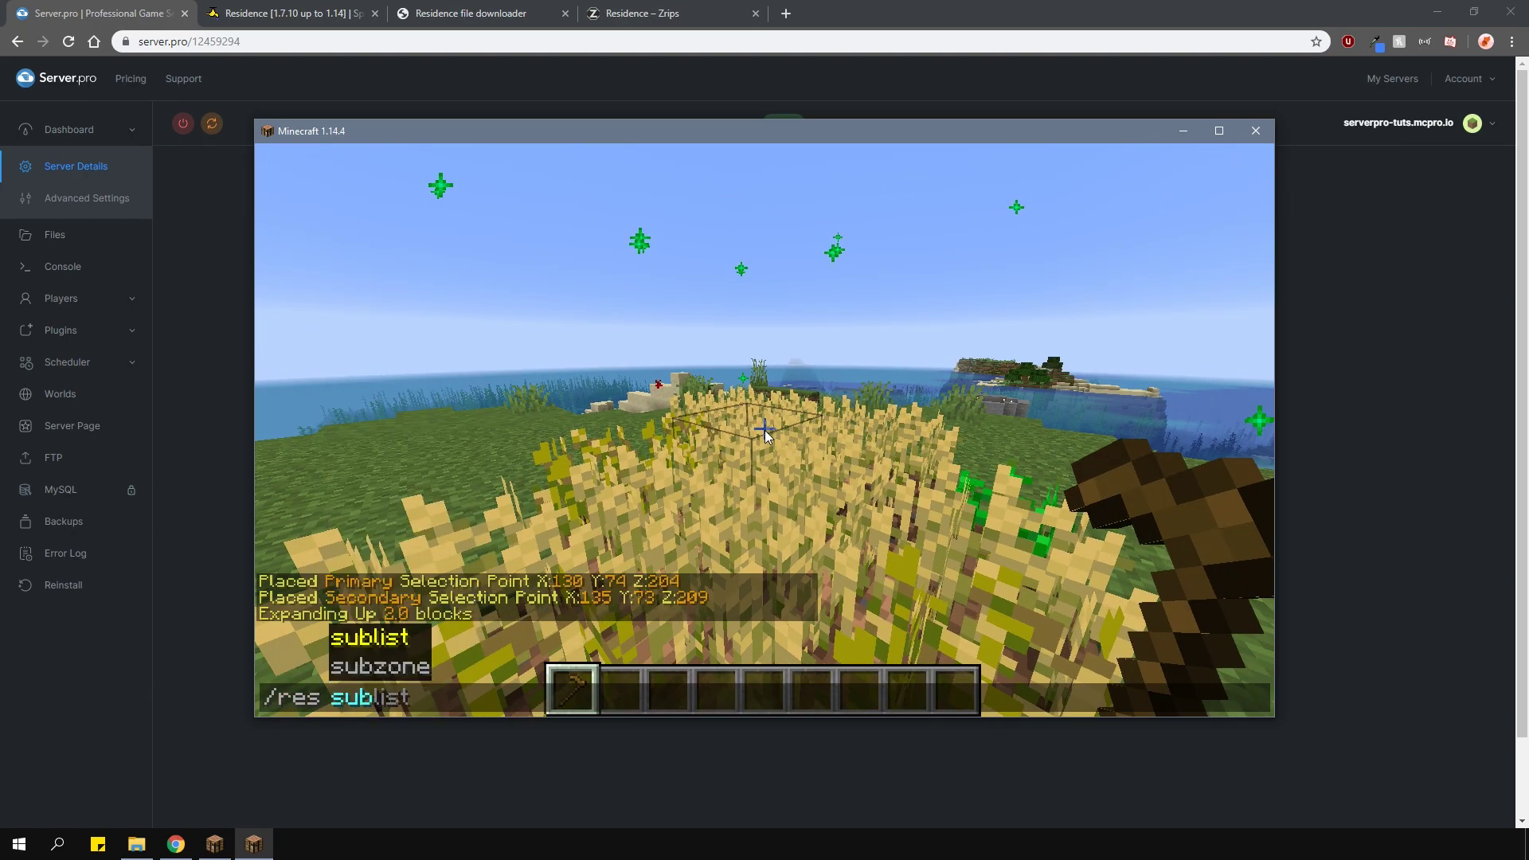
pyautogui.press('Tab')
pyautogui.press('Tab')
pyautogui.write('farm')
pyautogui.press('Return')
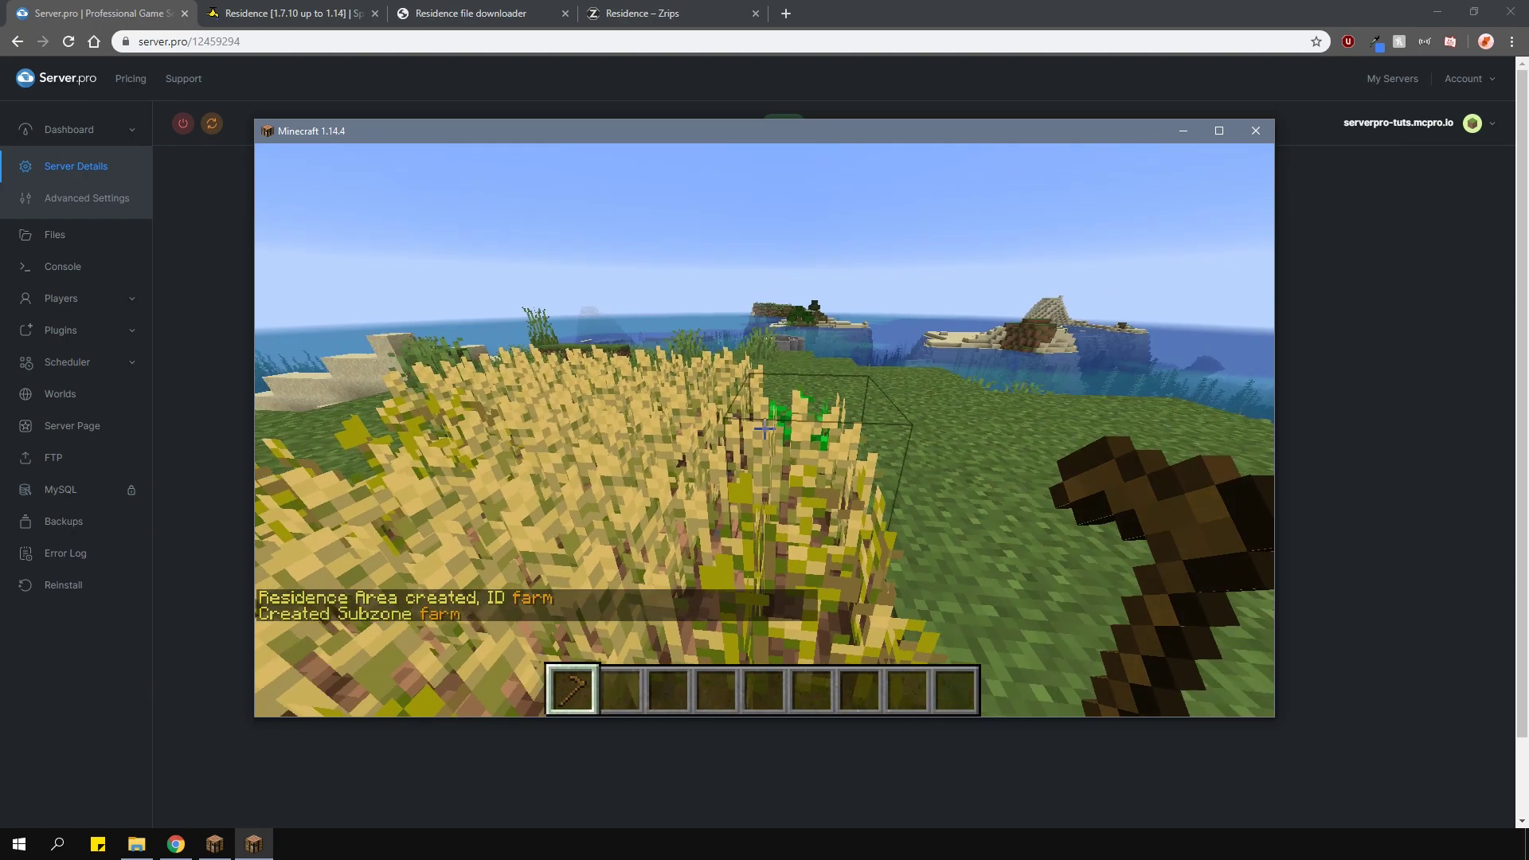
pyautogui.press('w')
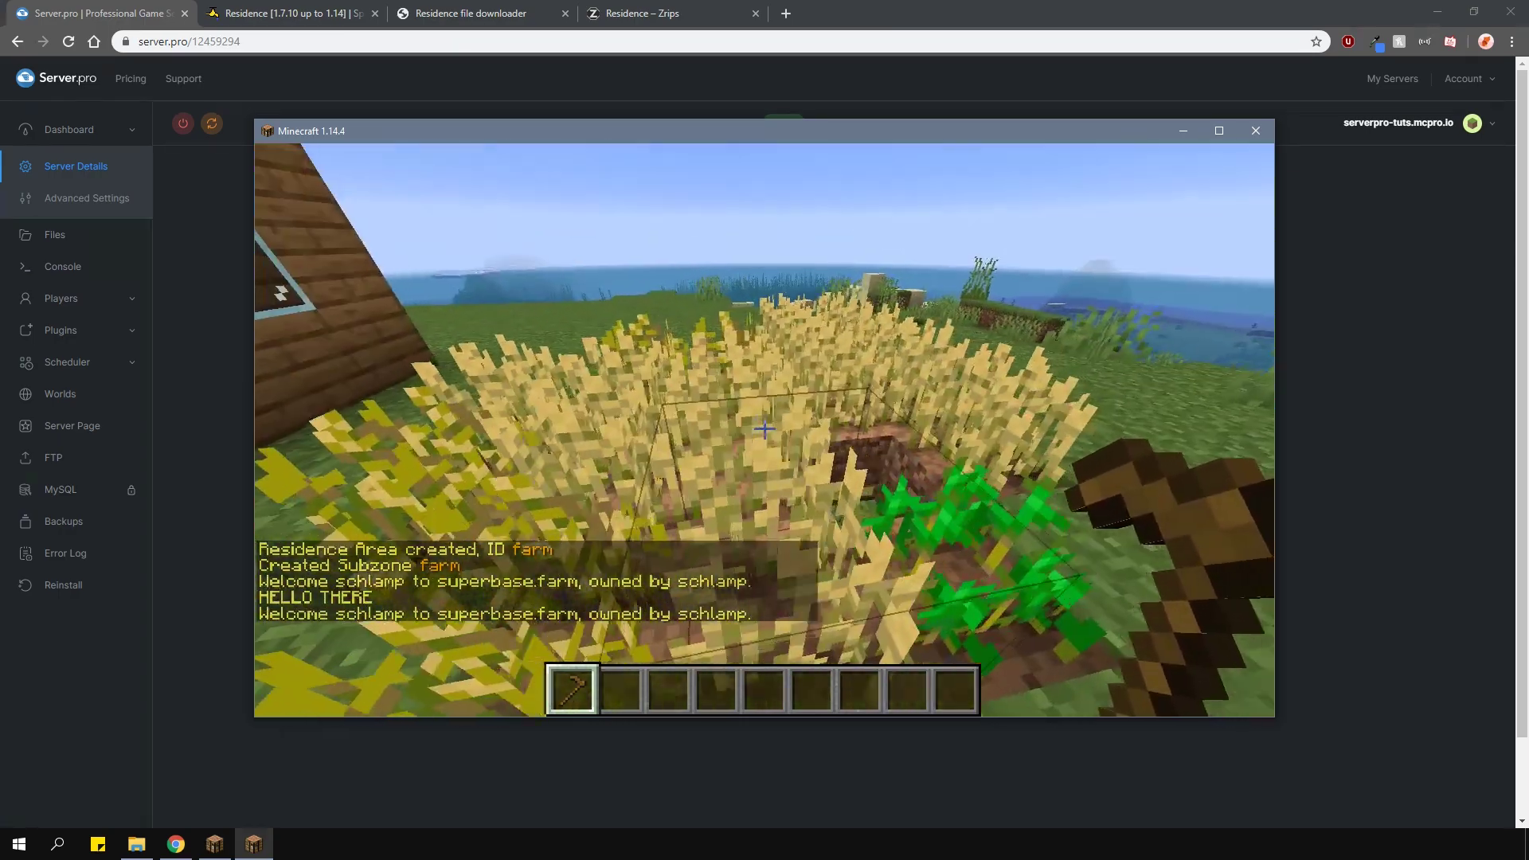
# - Teleport to superbase.farm, then back out of the wheat toward the house
pyautogui.write('/res tp superbase.farm')
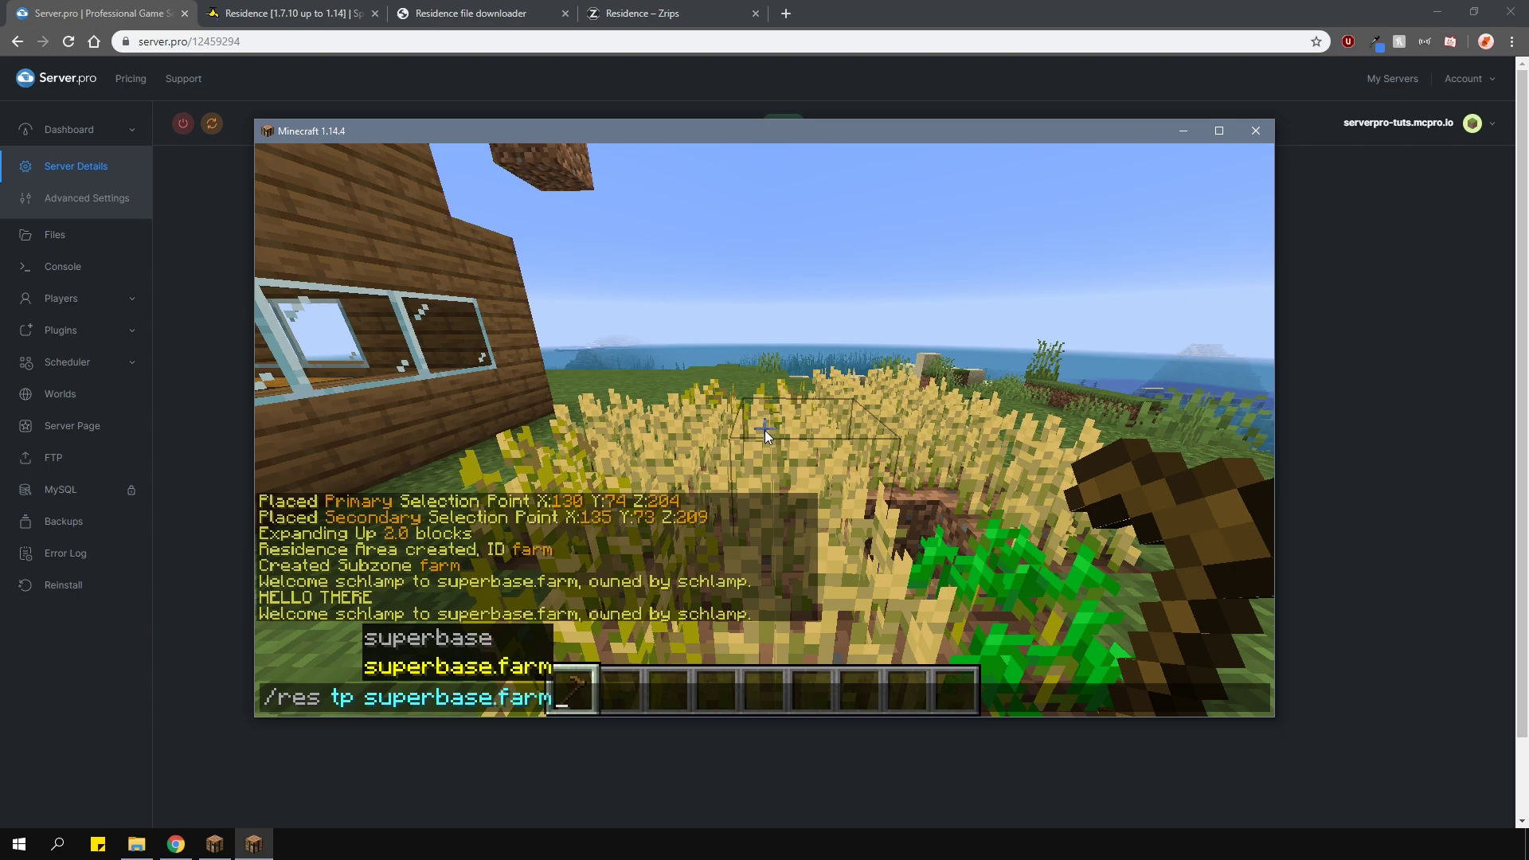
pyautogui.press('Return')
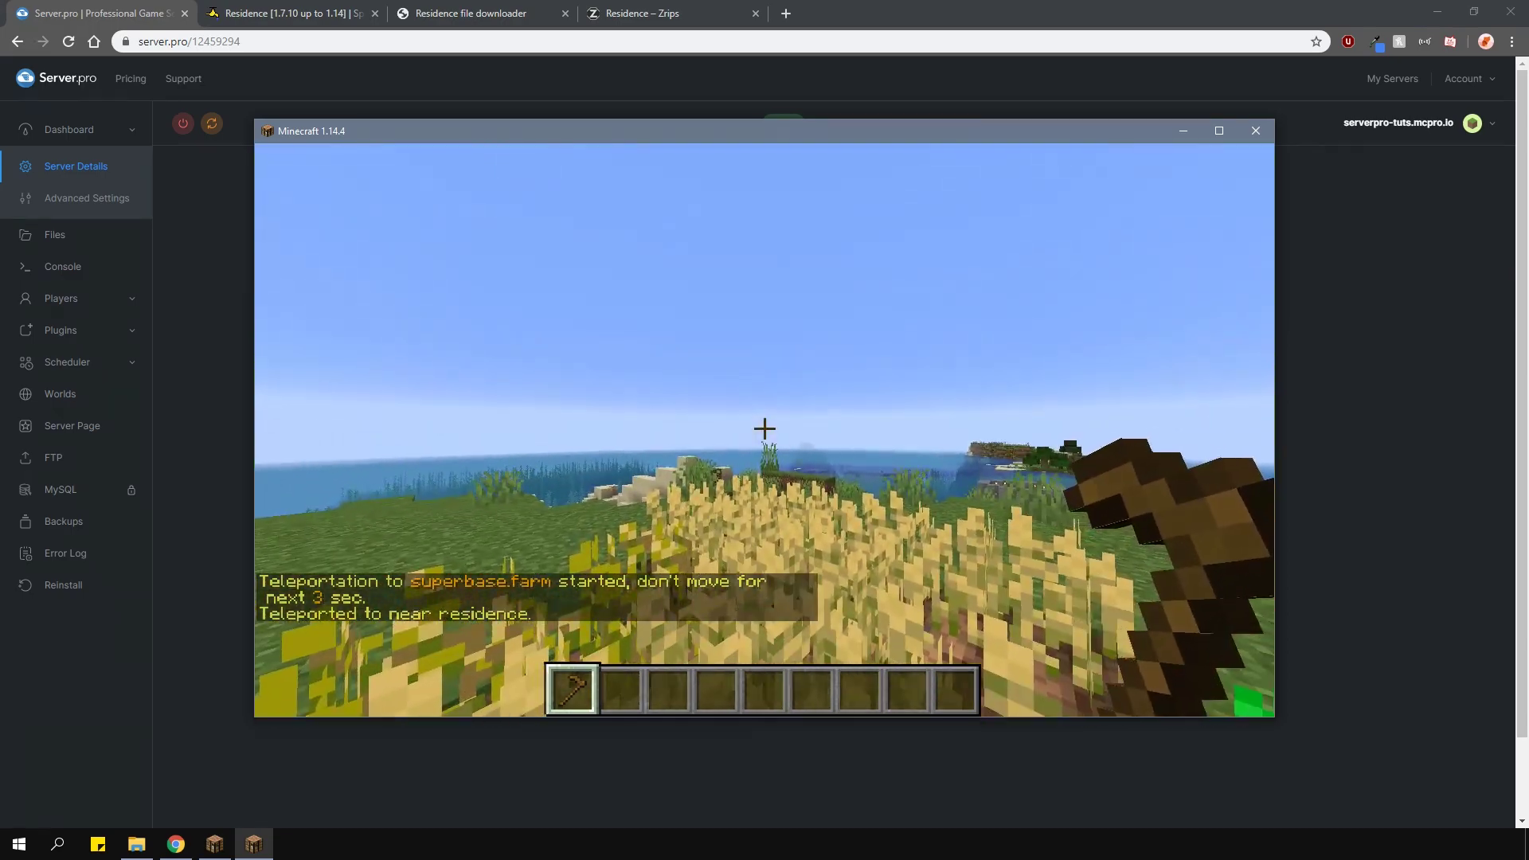
pyautogui.press('s')
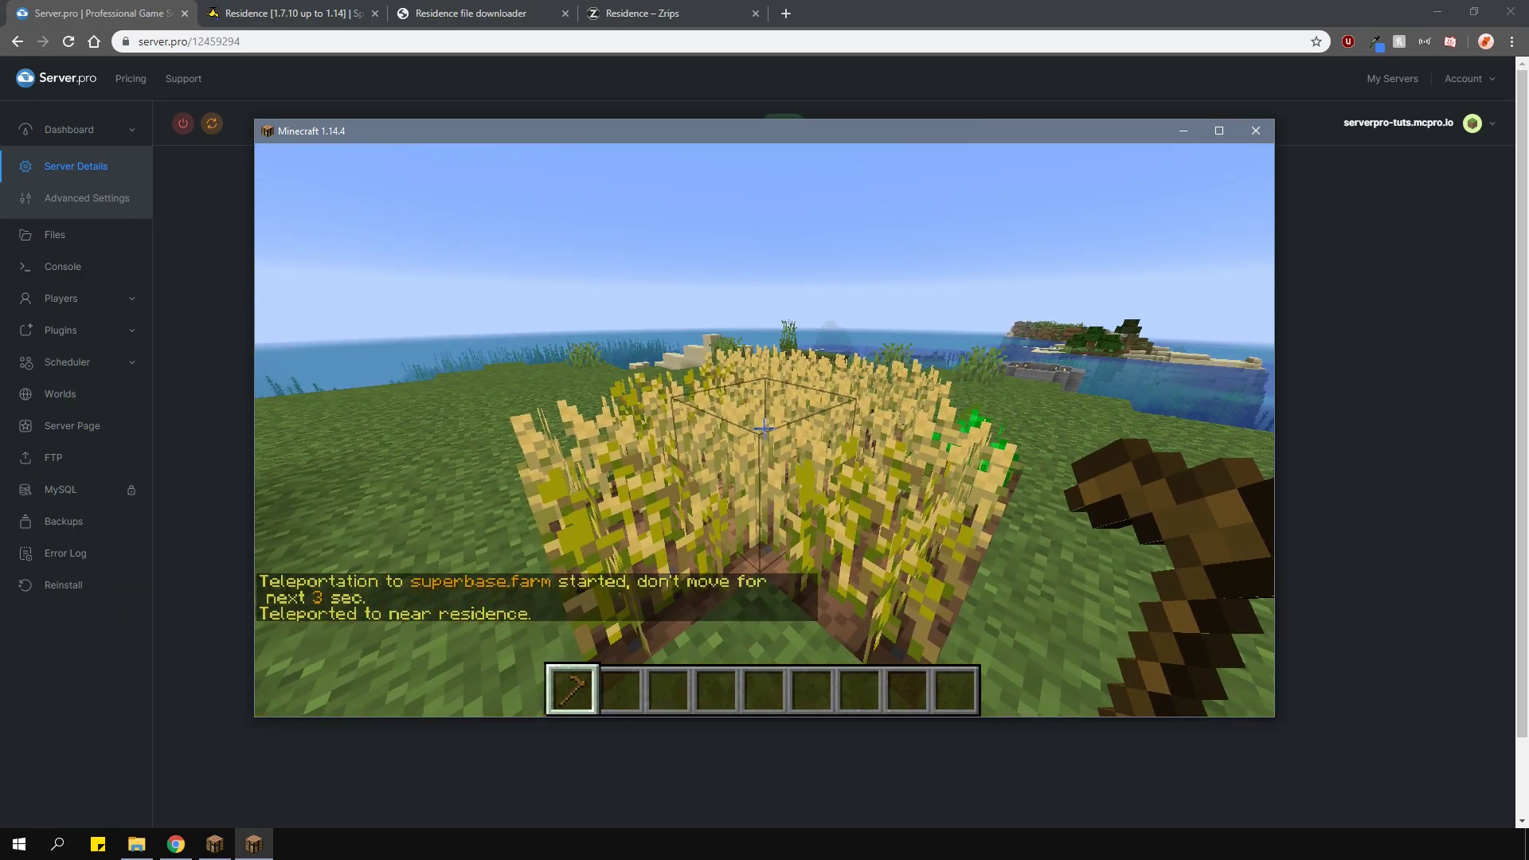
pyautogui.press('s')
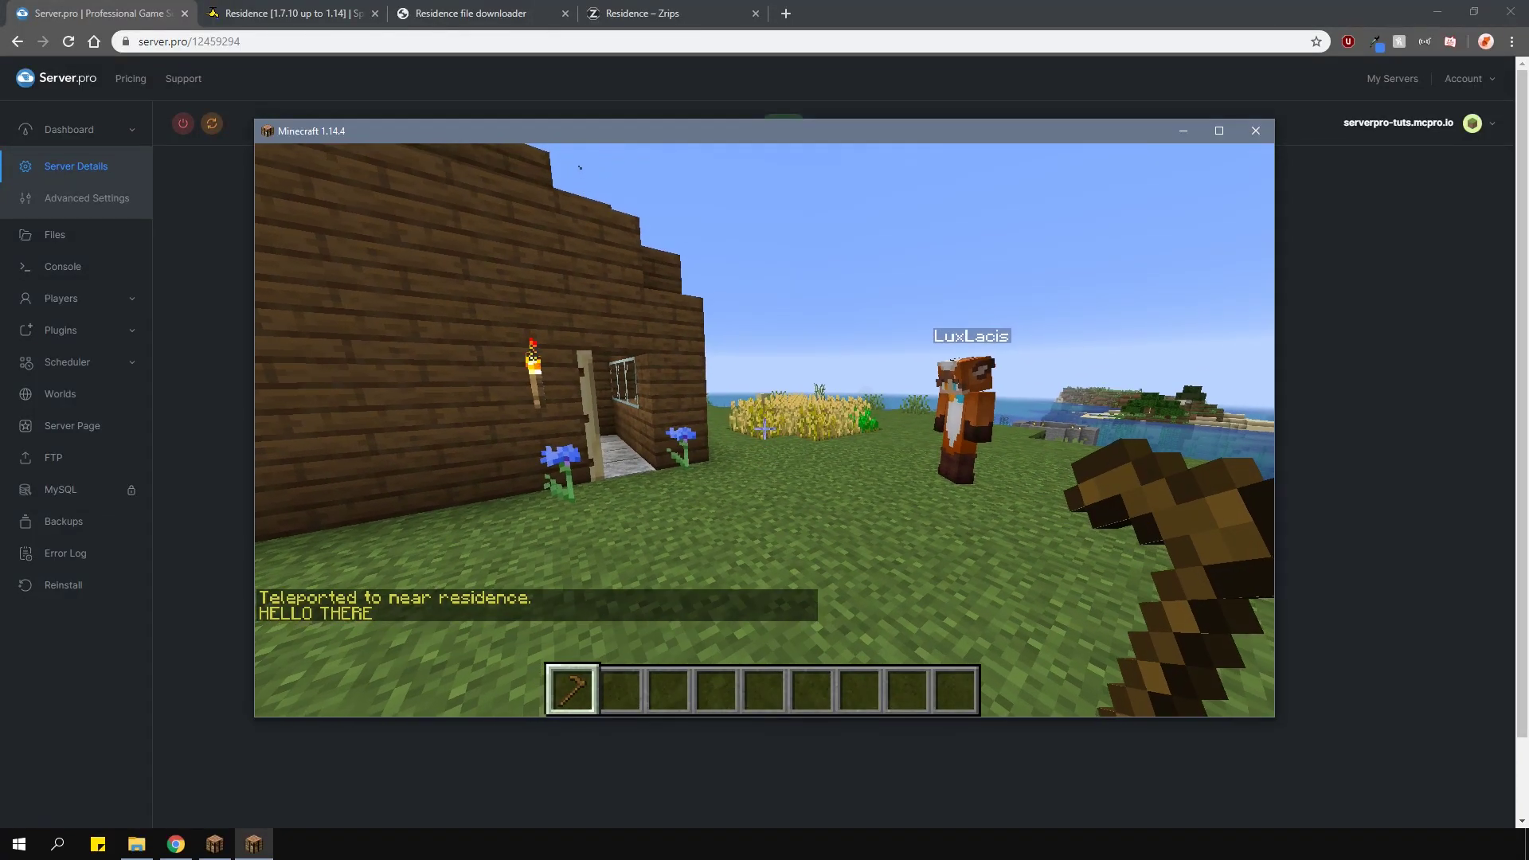
# - Delete the superbase residence with /res remove superbase, confirm it, then step back empty-handed
pyautogui.write('/res remove')
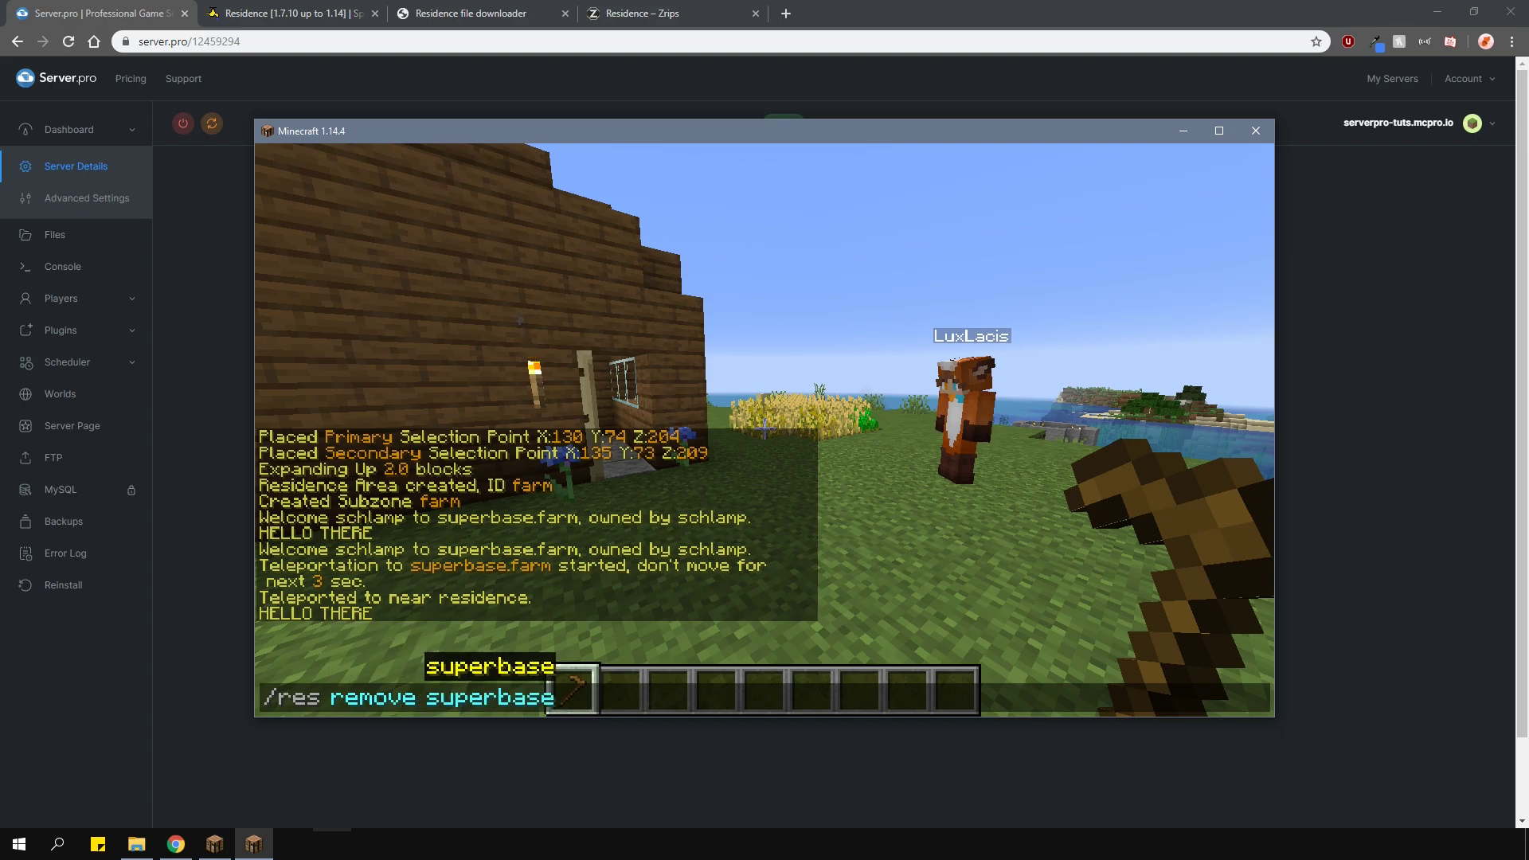
pyautogui.write(' superbase')
pyautogui.press('Return')
pyautogui.press('t')
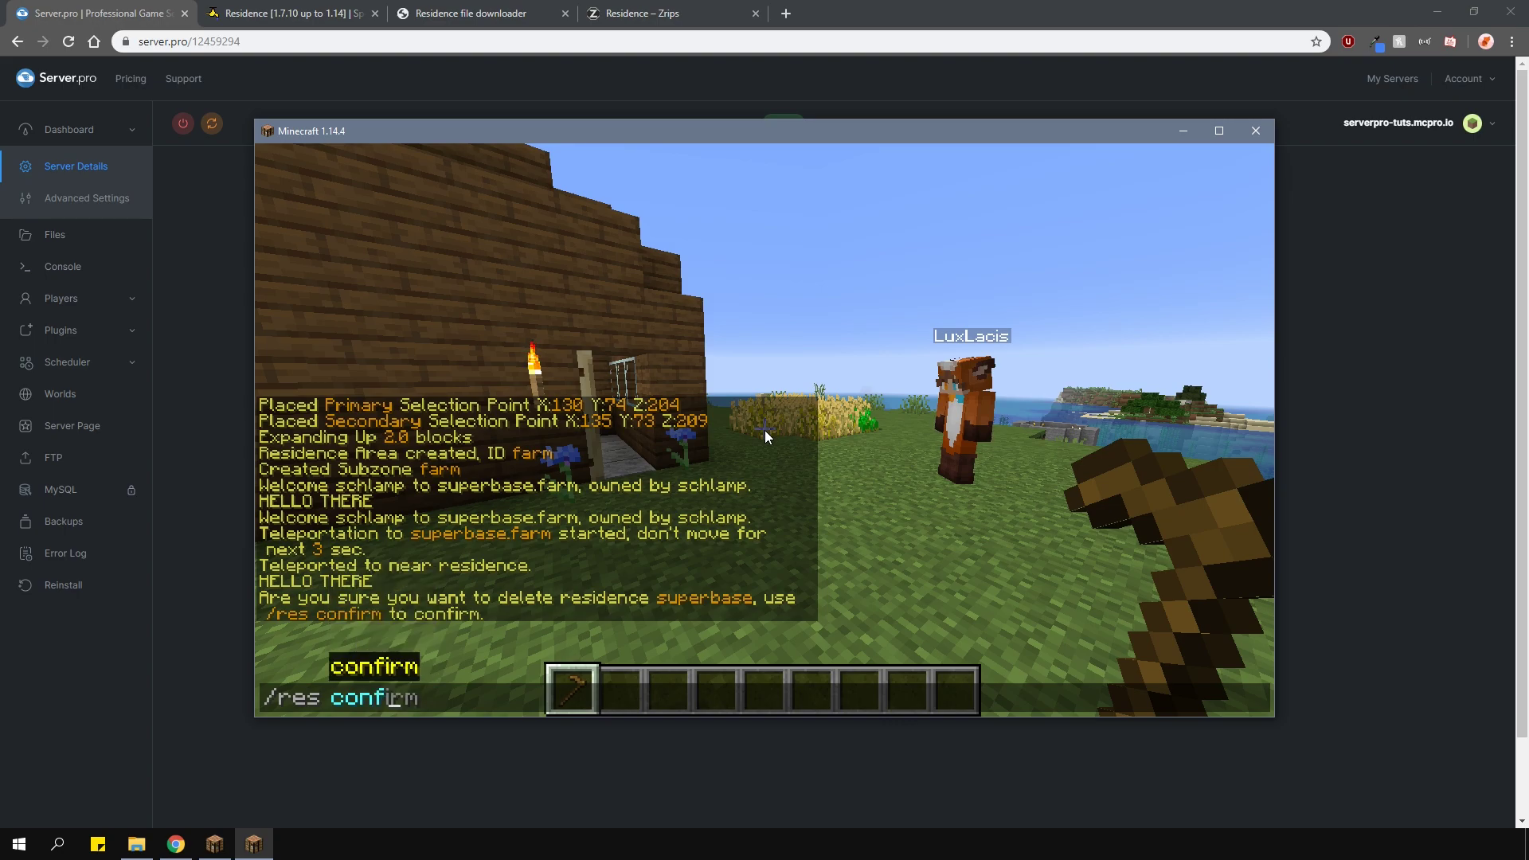
pyautogui.press('Return')
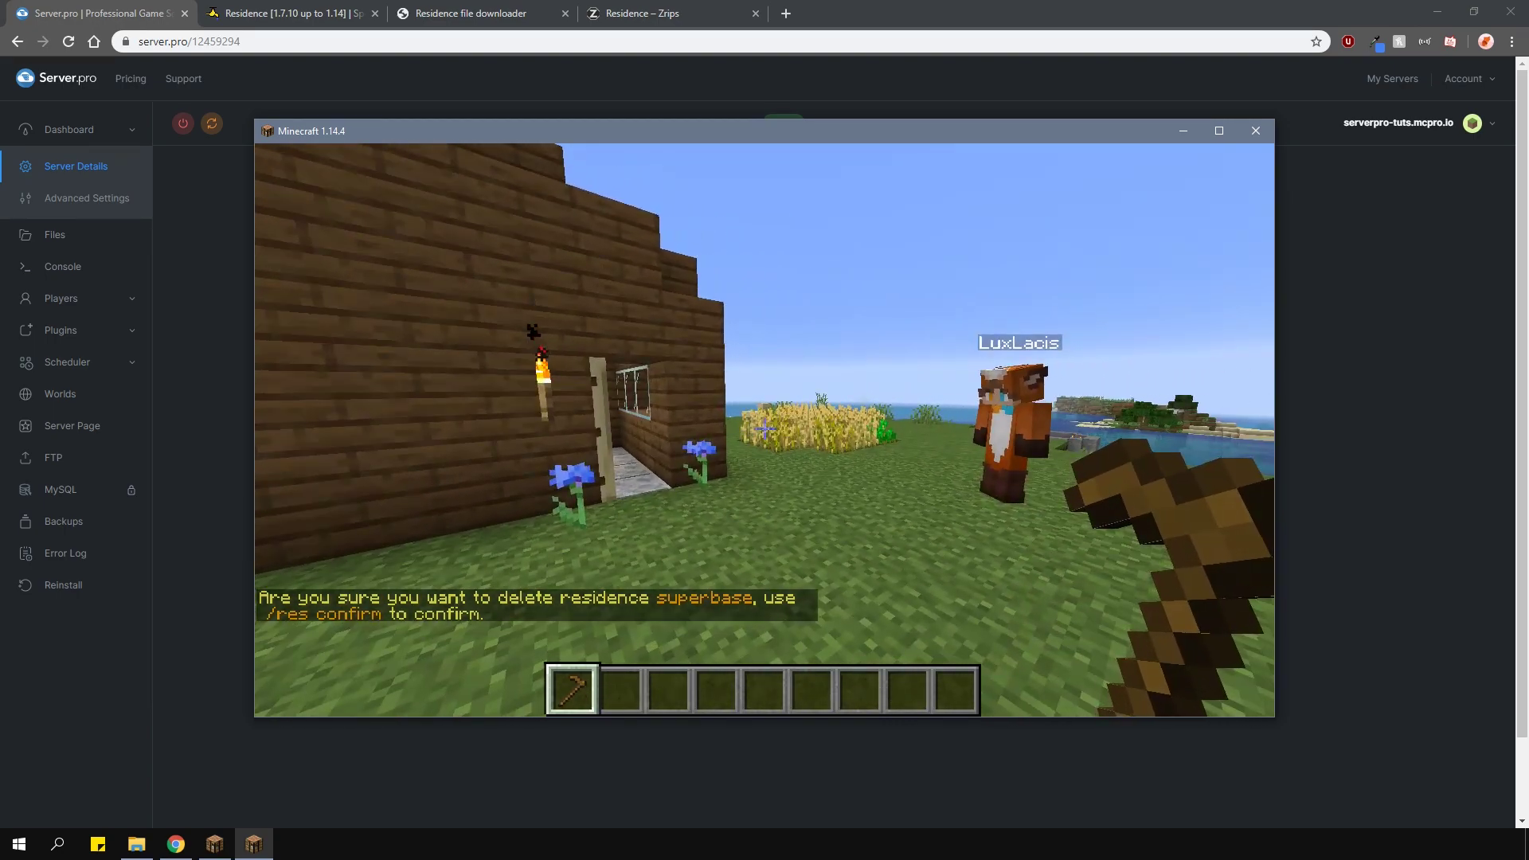
pyautogui.press('s')
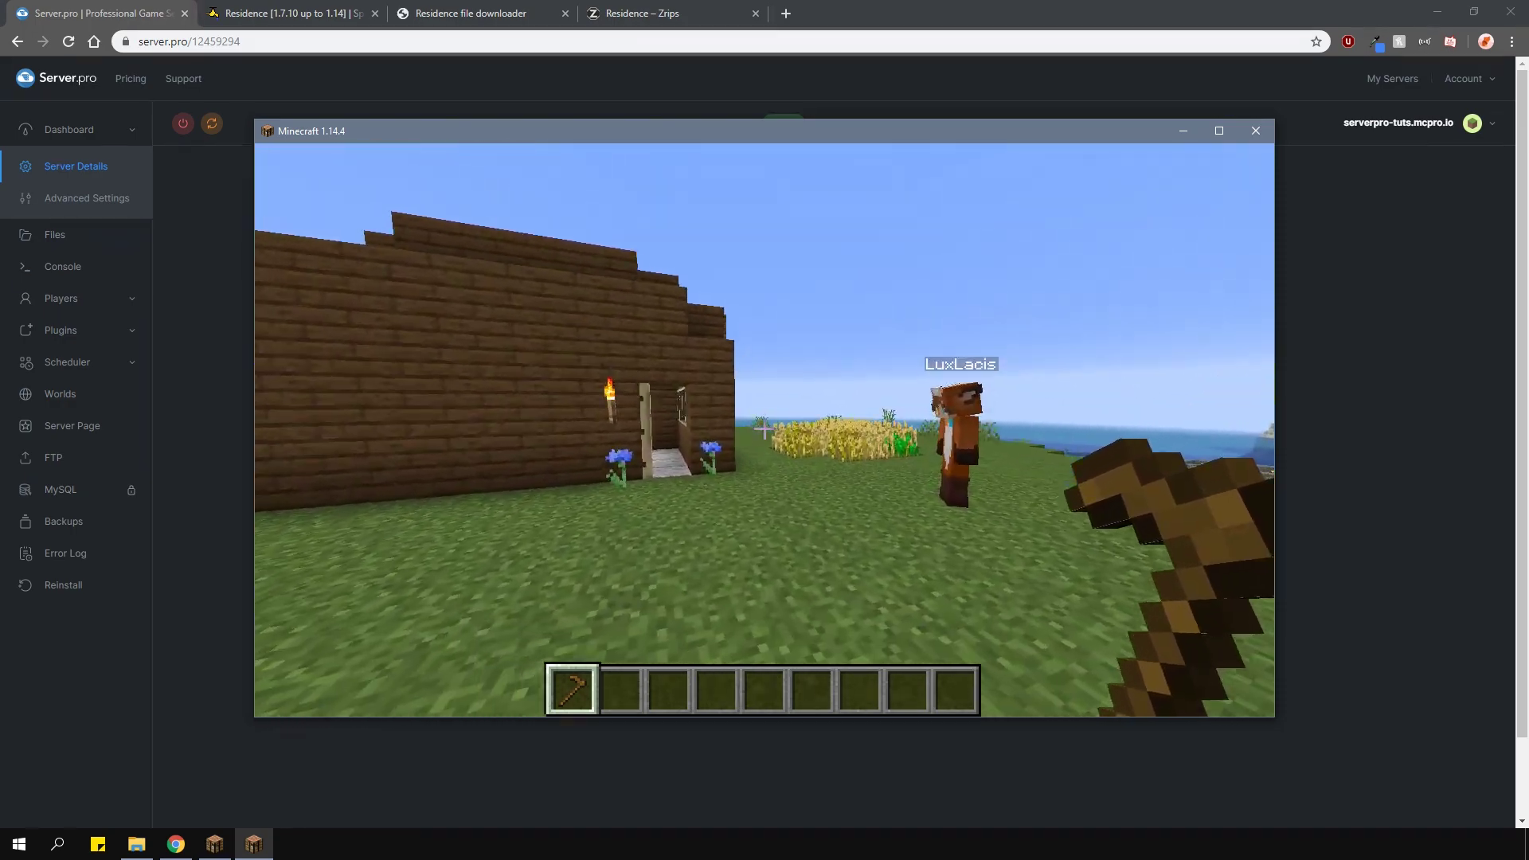
pyautogui.press('3')
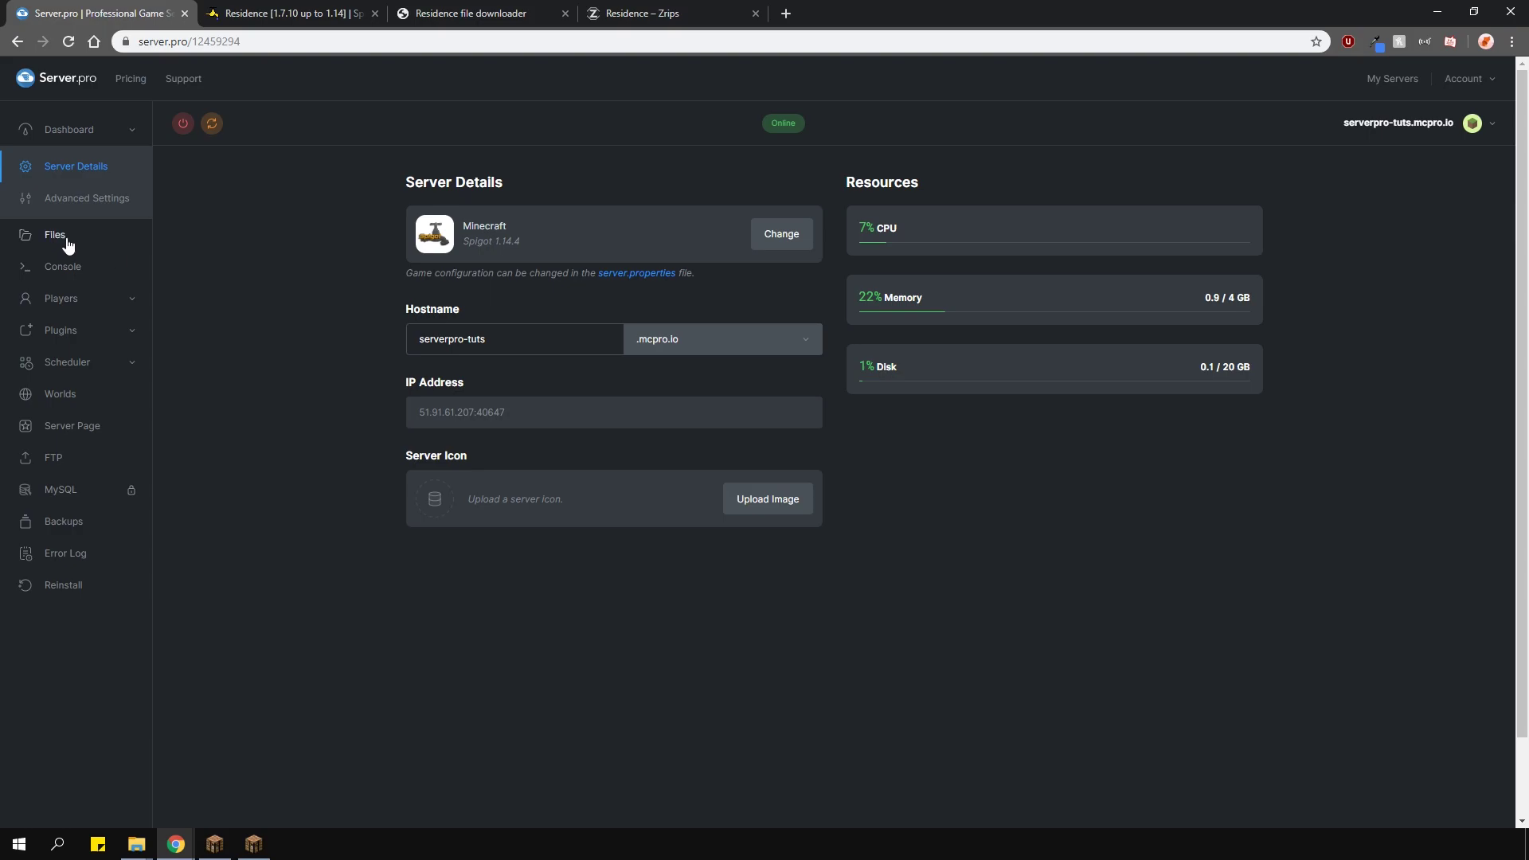
# - Open config.yml from the plugins > Residence folder in the Server.pro file manager
pyautogui.click(61, 240)
pyautogui.click(451, 365)
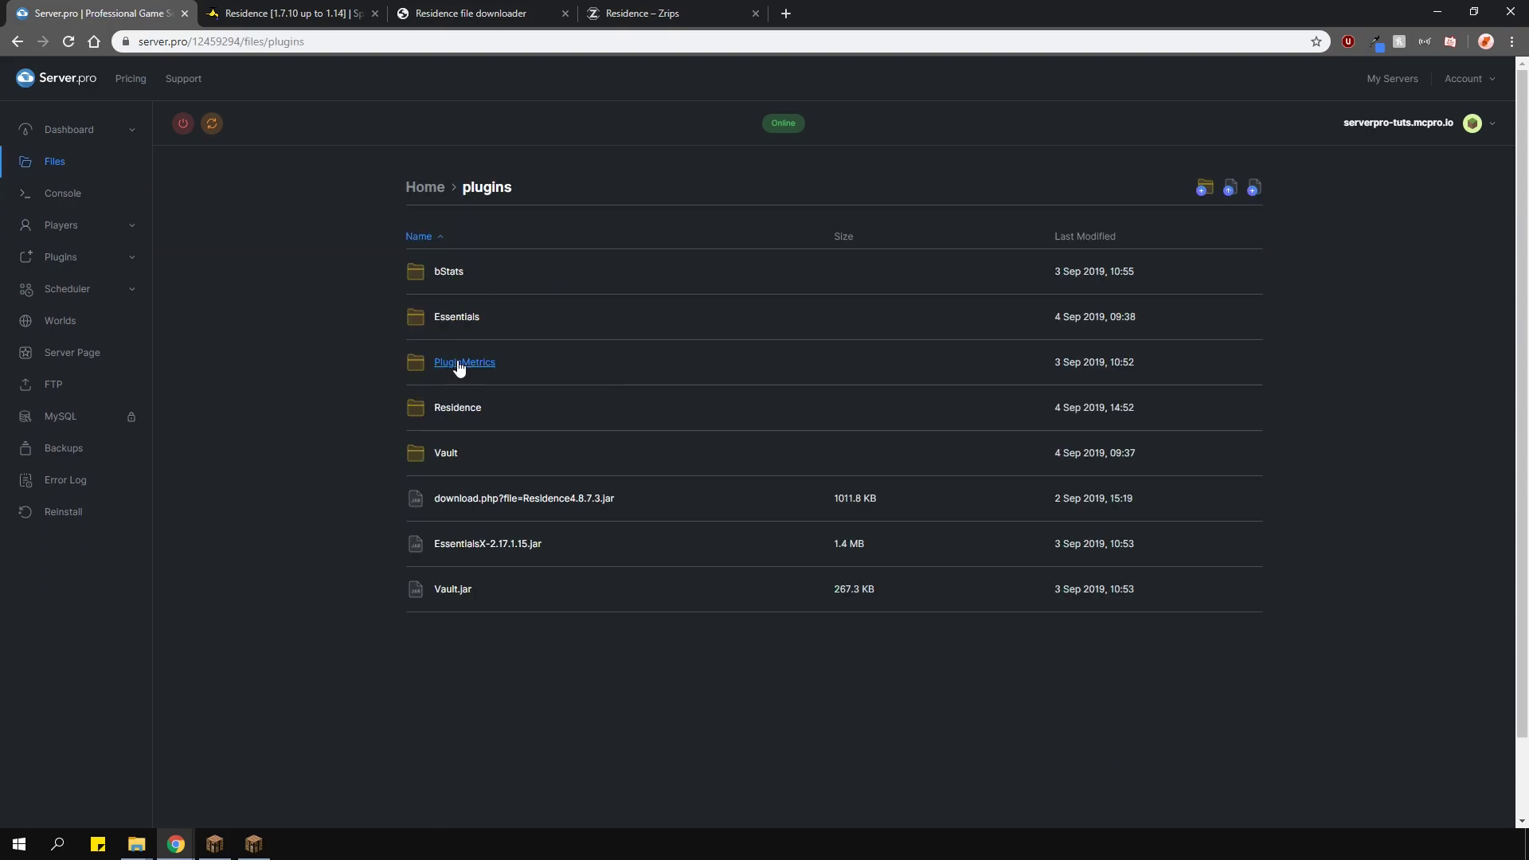
pyautogui.click(455, 363)
pyautogui.click(454, 363)
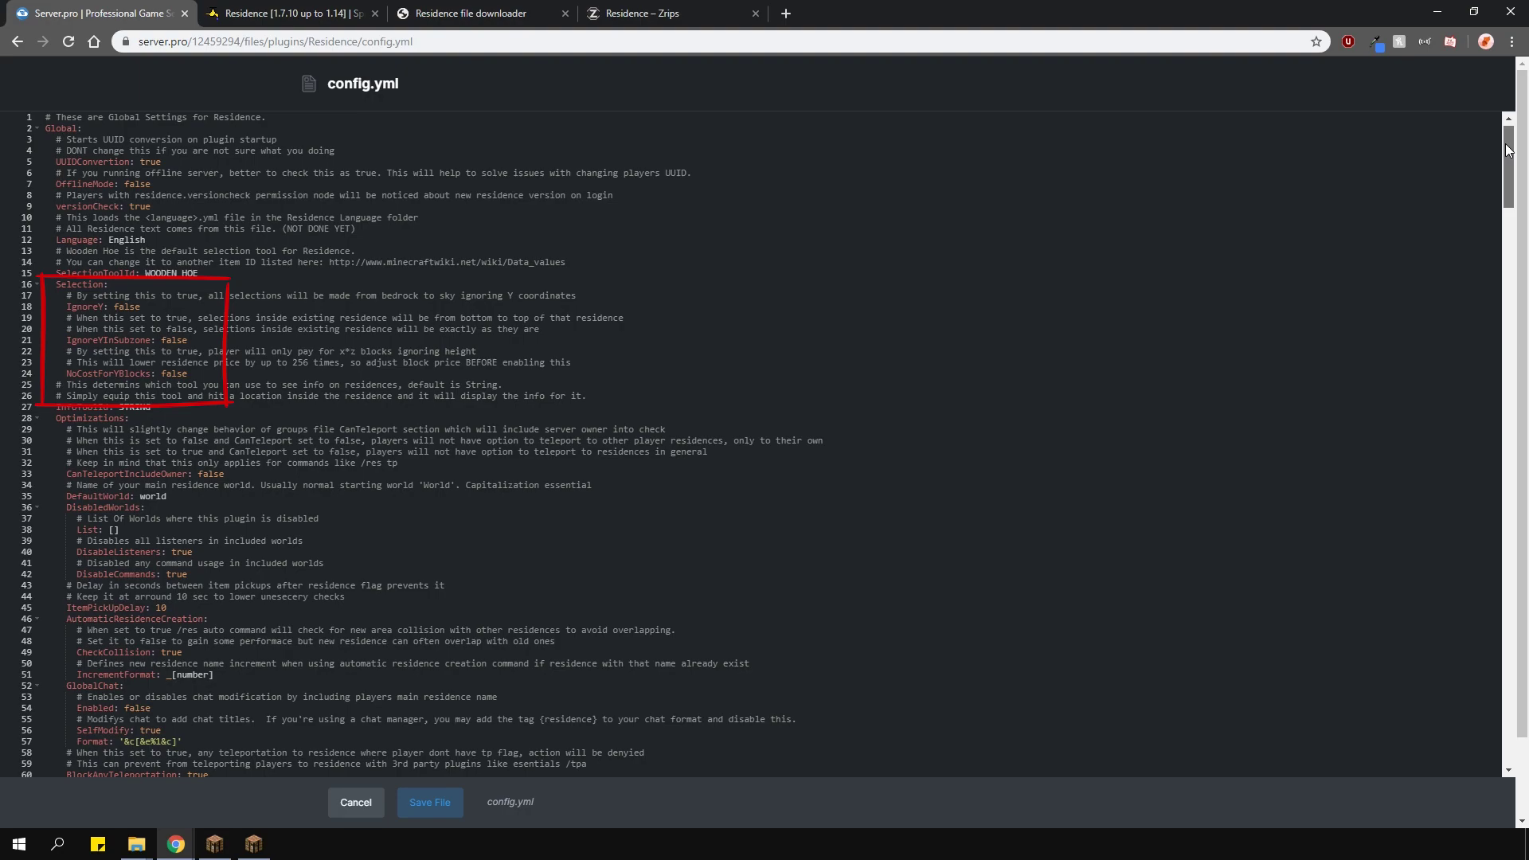
# - Scroll through config.yml's Residence settings down to the DynMap section at line 464
pyautogui.moveTo(1507, 149); pyautogui.dragTo(1518, 199)
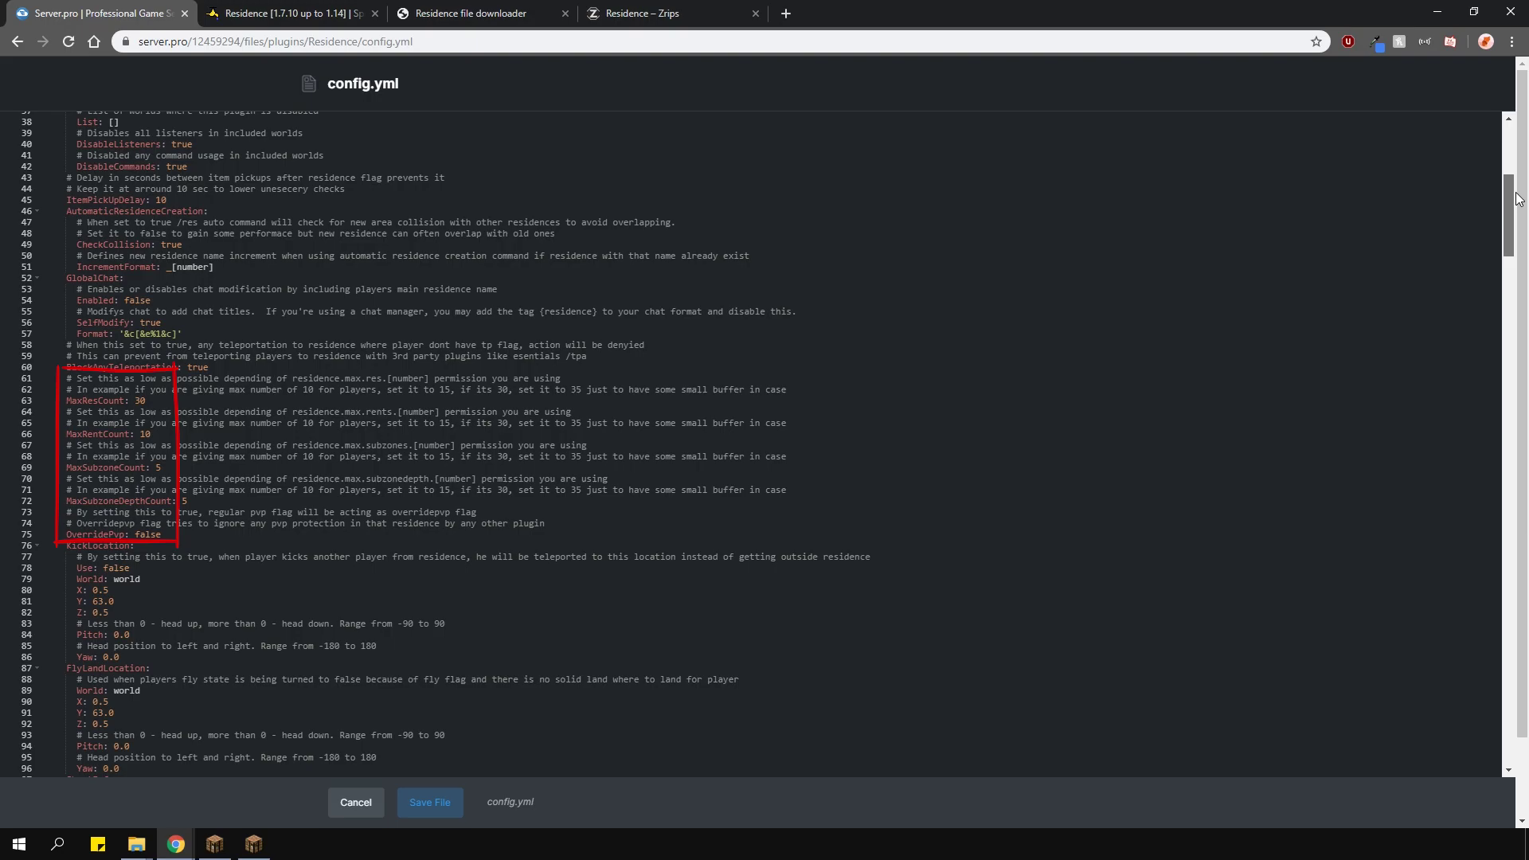
pyautogui.moveTo(1518, 199); pyautogui.dragTo(1526, 442)
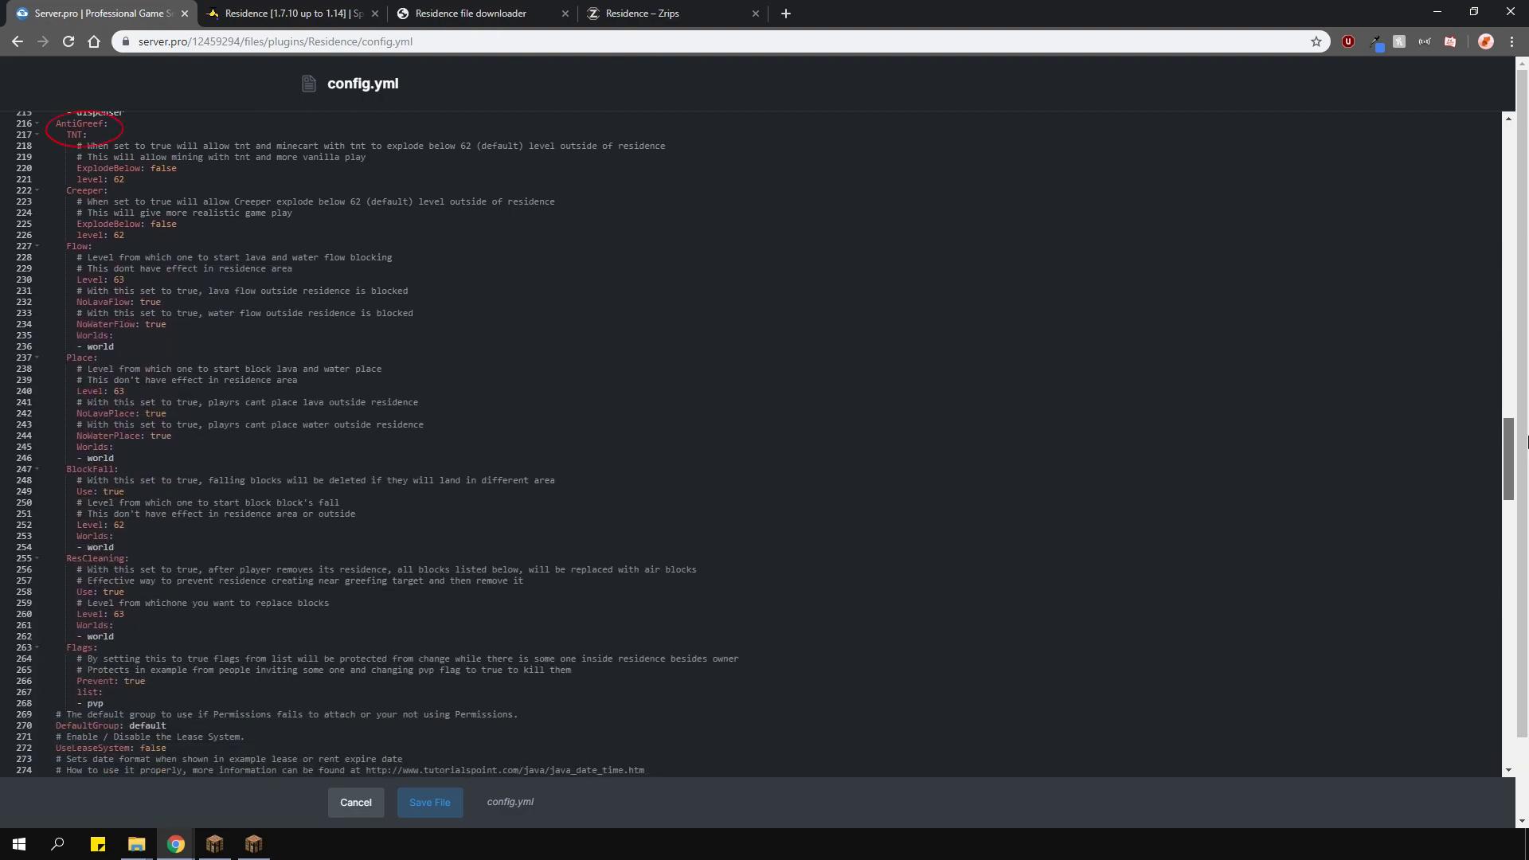
pyautogui.moveTo(1527, 441); pyautogui.dragTo(1526, 511)
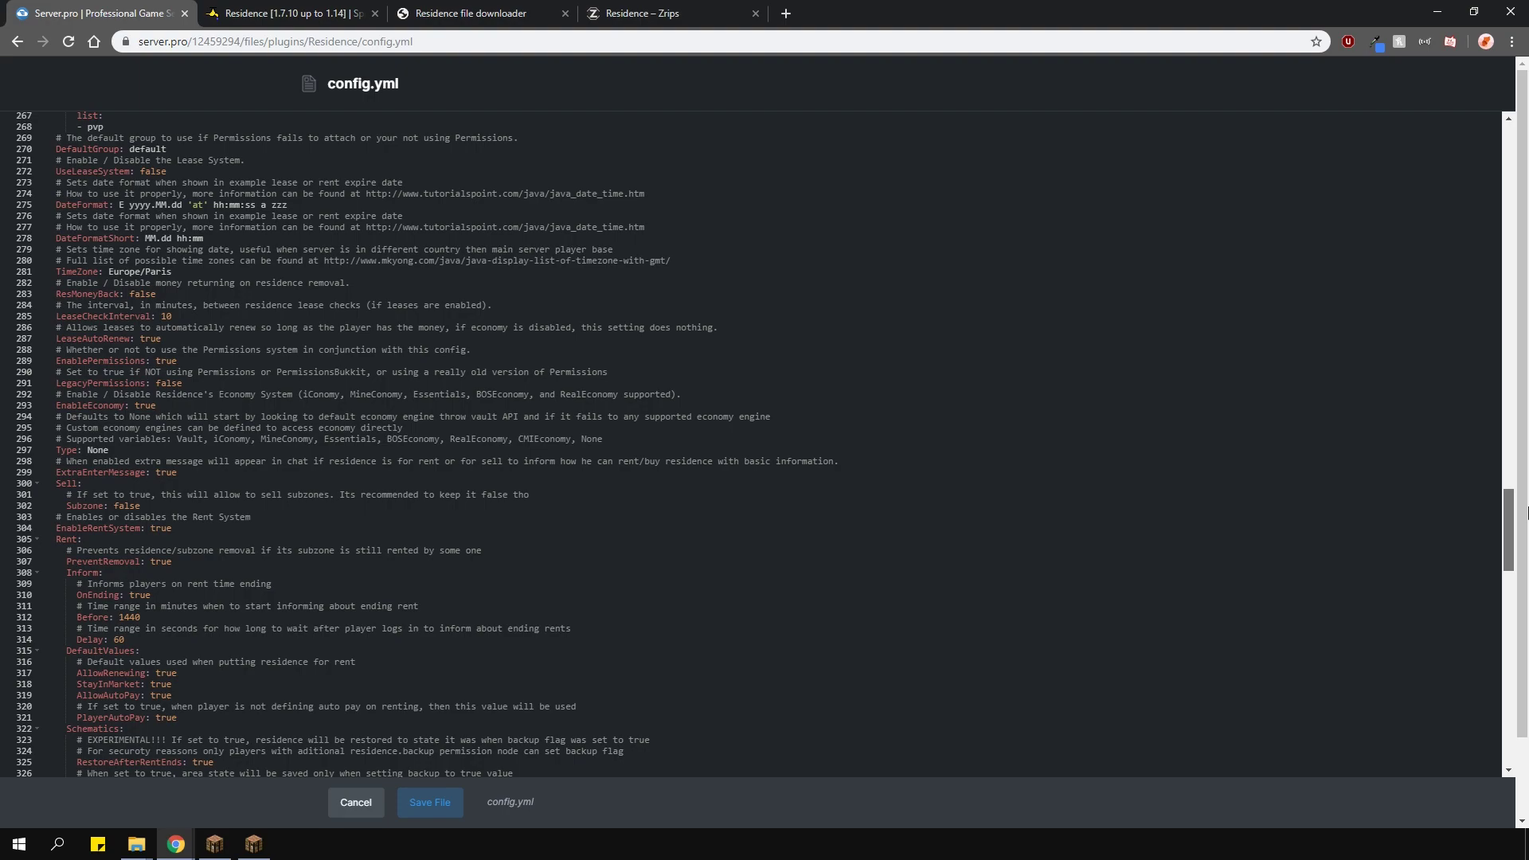
pyautogui.moveTo(1526, 512); pyautogui.dragTo(1526, 513)
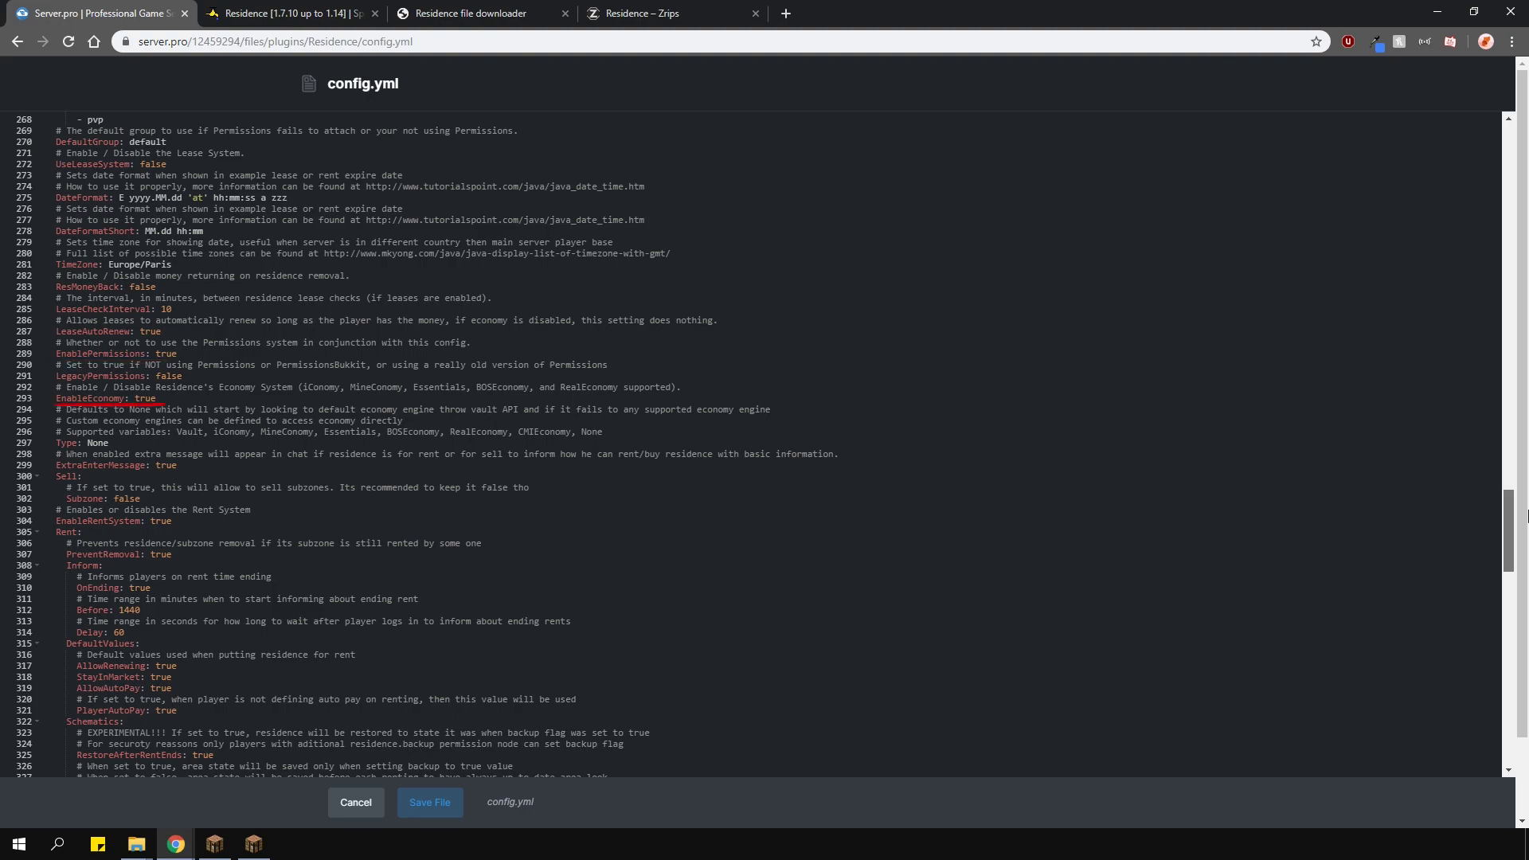
pyautogui.moveTo(1526, 515); pyautogui.dragTo(1526, 655)
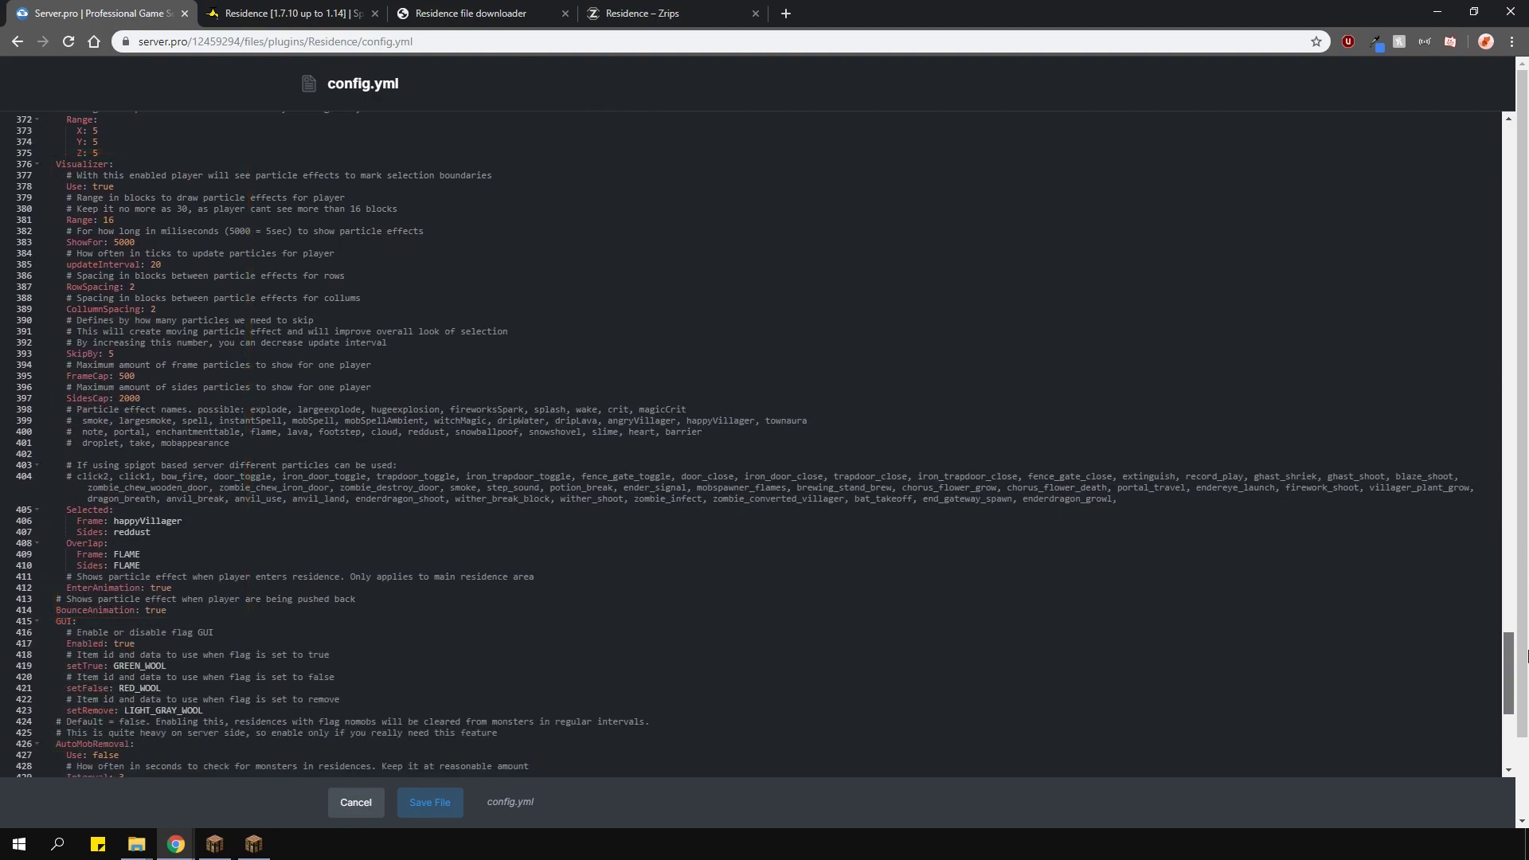
pyautogui.moveTo(1526, 654); pyautogui.dragTo(1526, 707)
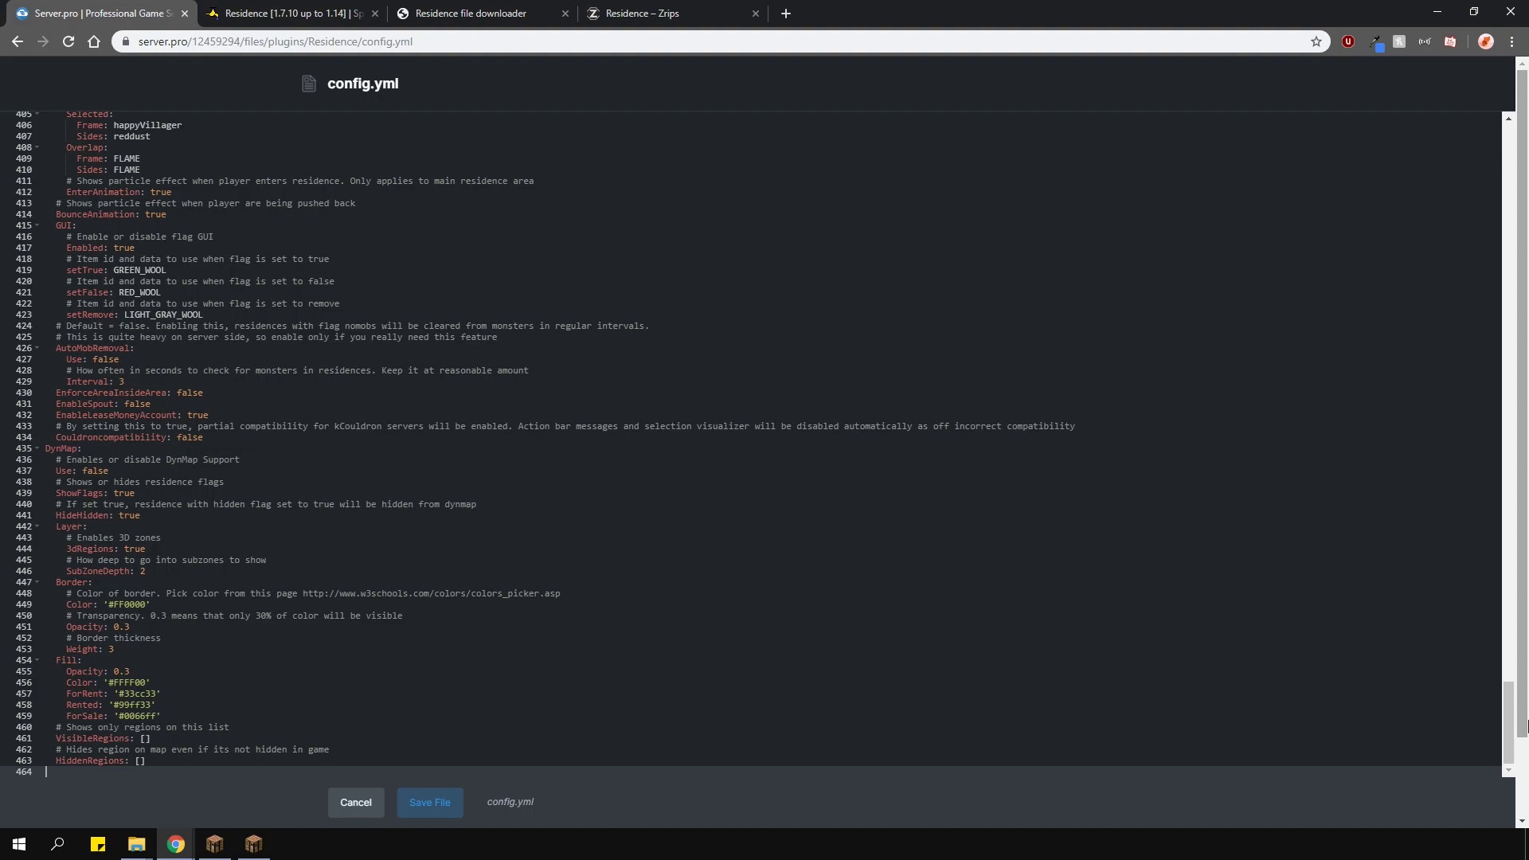
# - Save config.yml, then read flags.yml through FlagGui, ResidenceDefault and GroupedFlags to ItemList, and save it
pyautogui.click(434, 804)
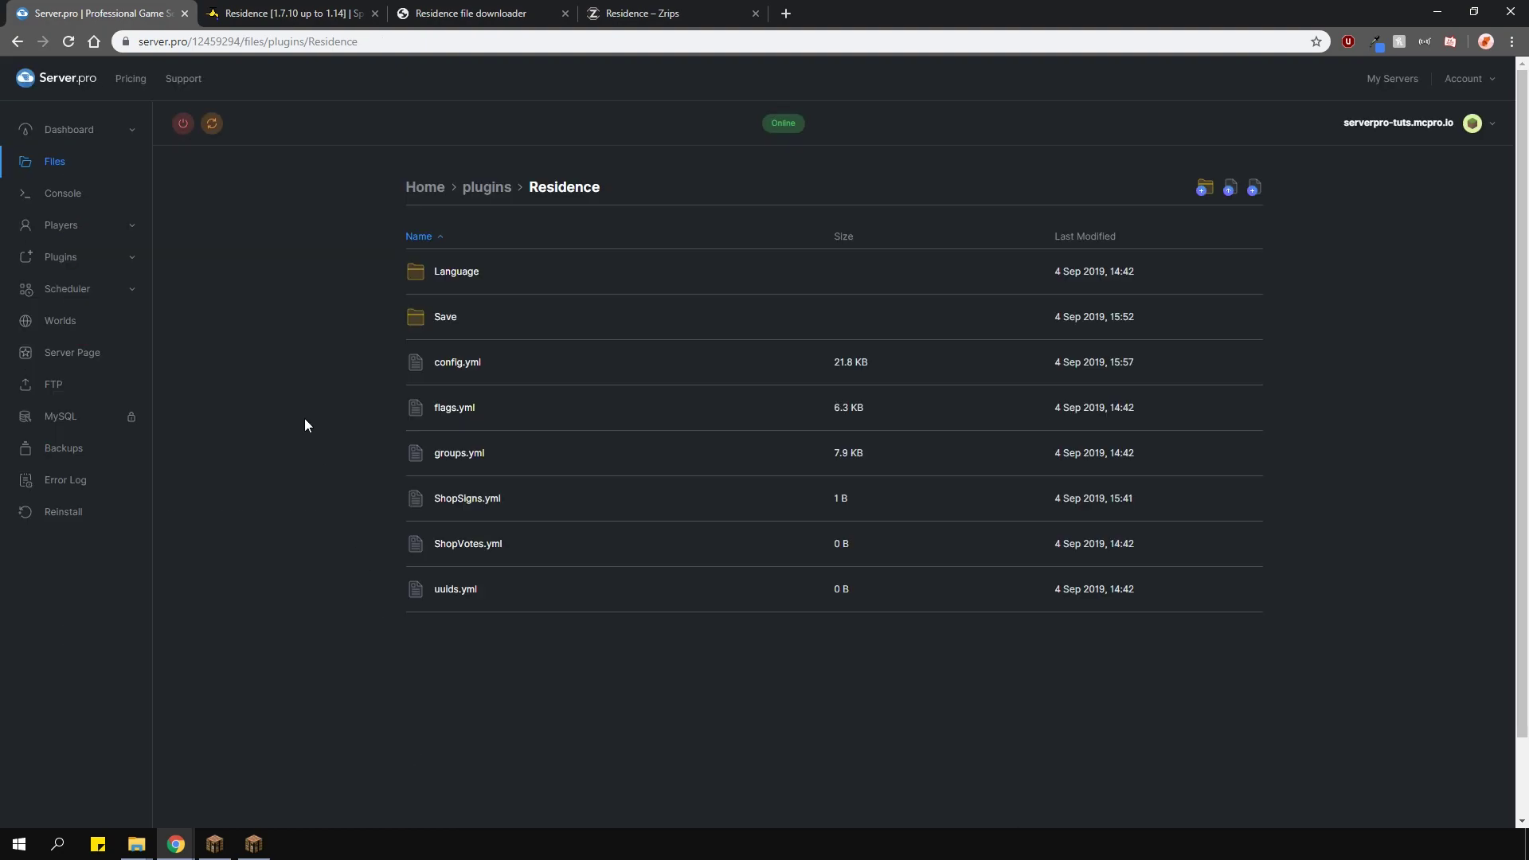
pyautogui.click(452, 409)
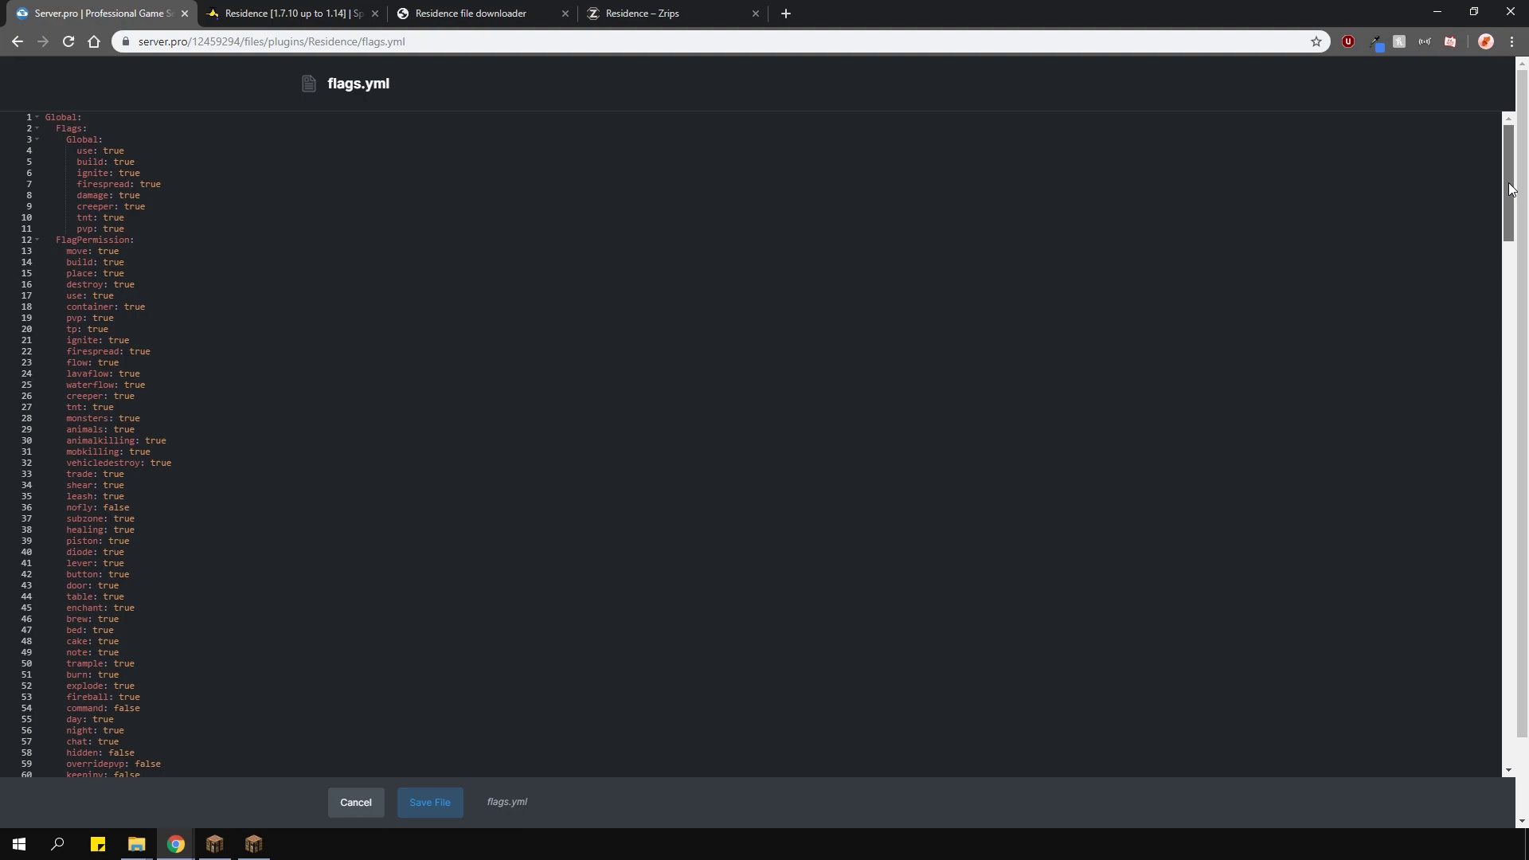
pyautogui.moveTo(1510, 189); pyautogui.dragTo(1526, 430)
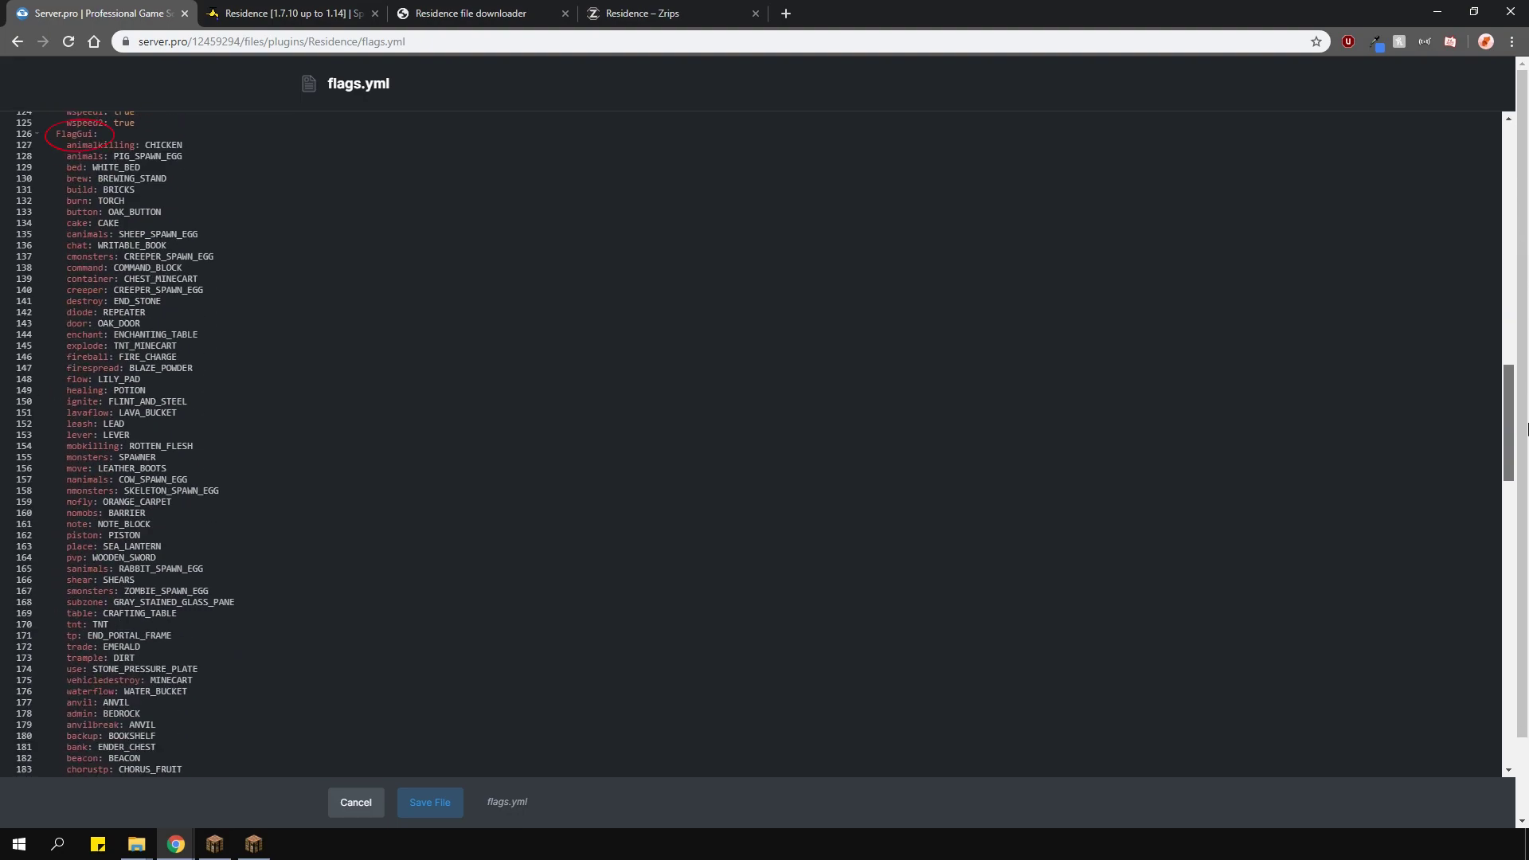
pyautogui.moveTo(1526, 430); pyautogui.dragTo(1526, 644)
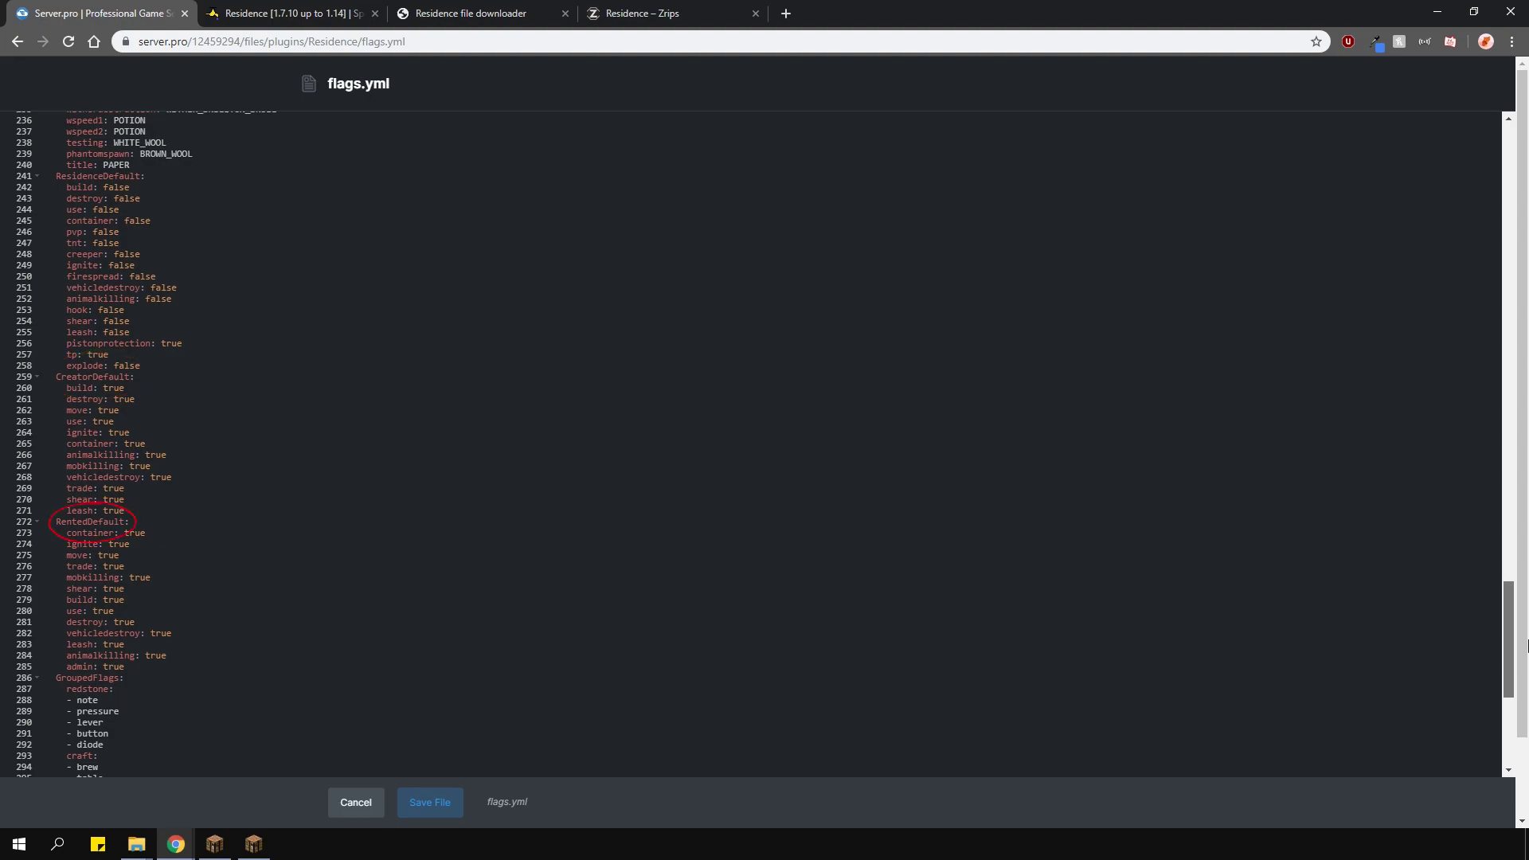
pyautogui.scroll(-5, 1525, 645)
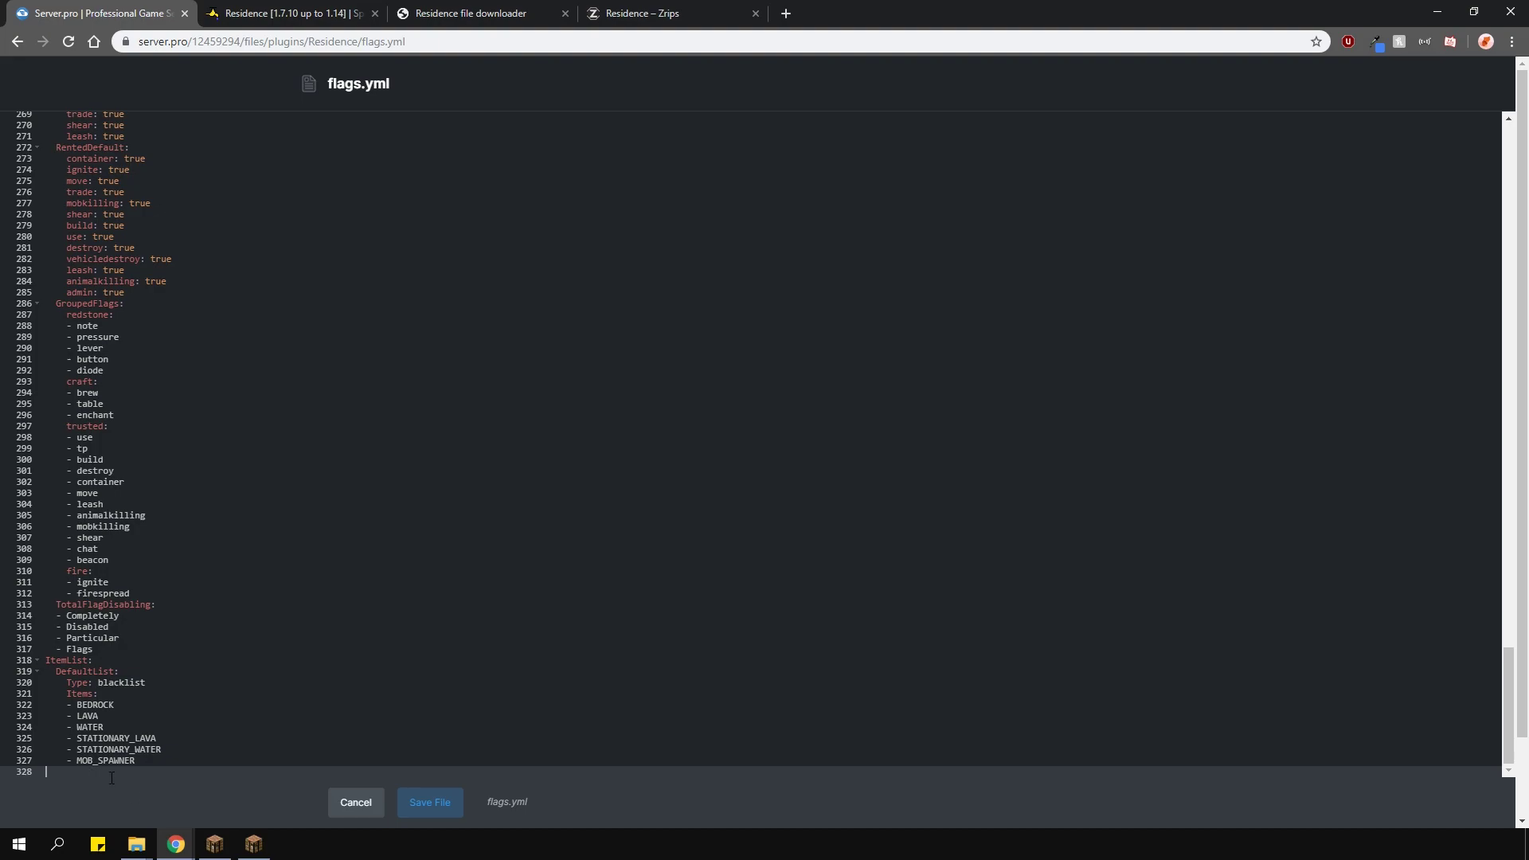
pyautogui.click(427, 801)
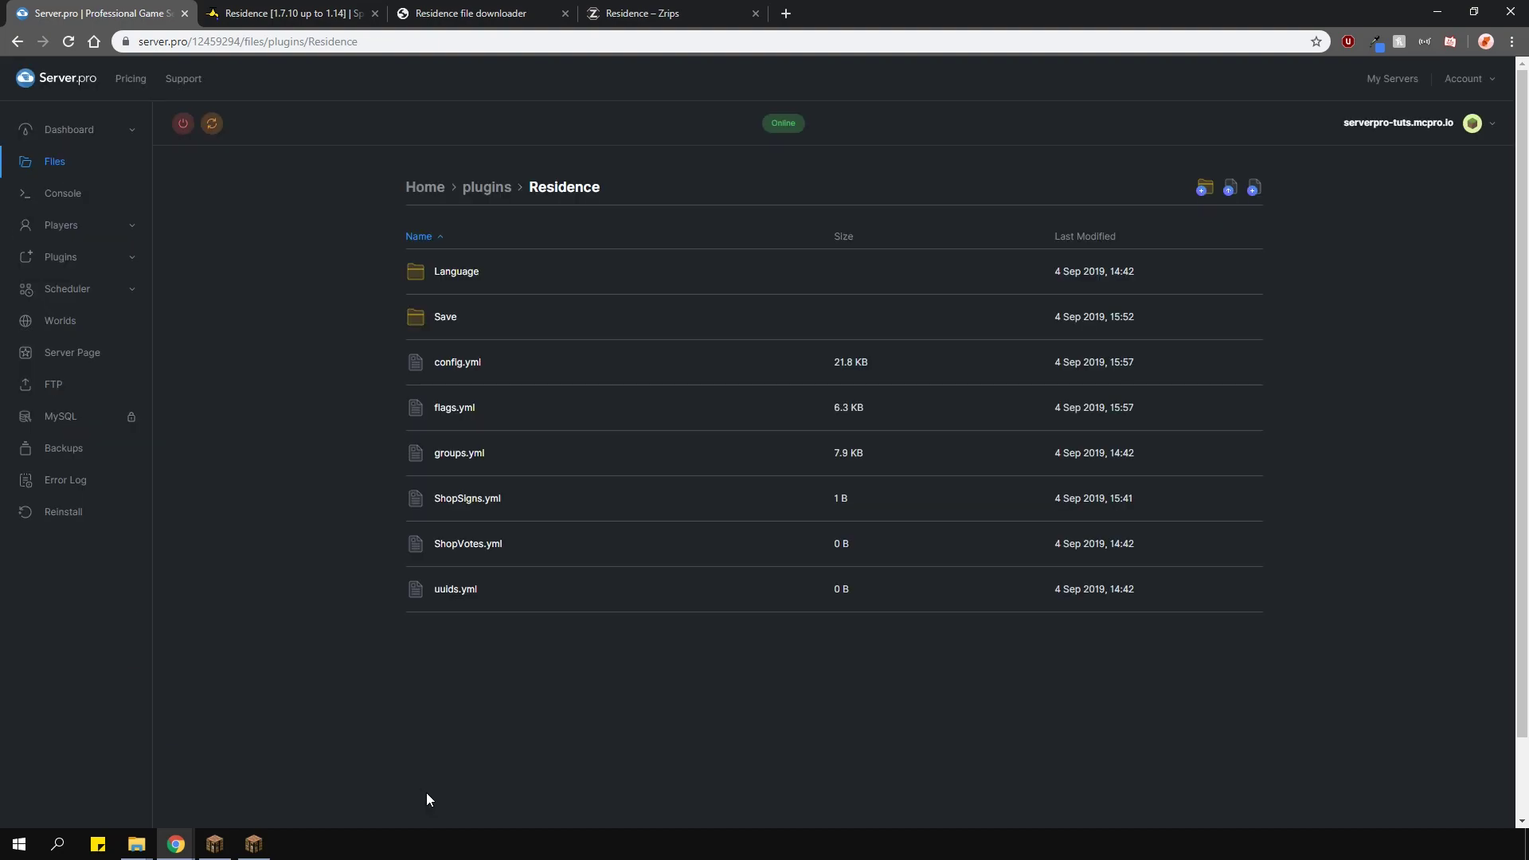
# - Open groups.yml and scroll through its Default and NextGroup sections to GroupAssignments and back
pyautogui.click(460, 465)
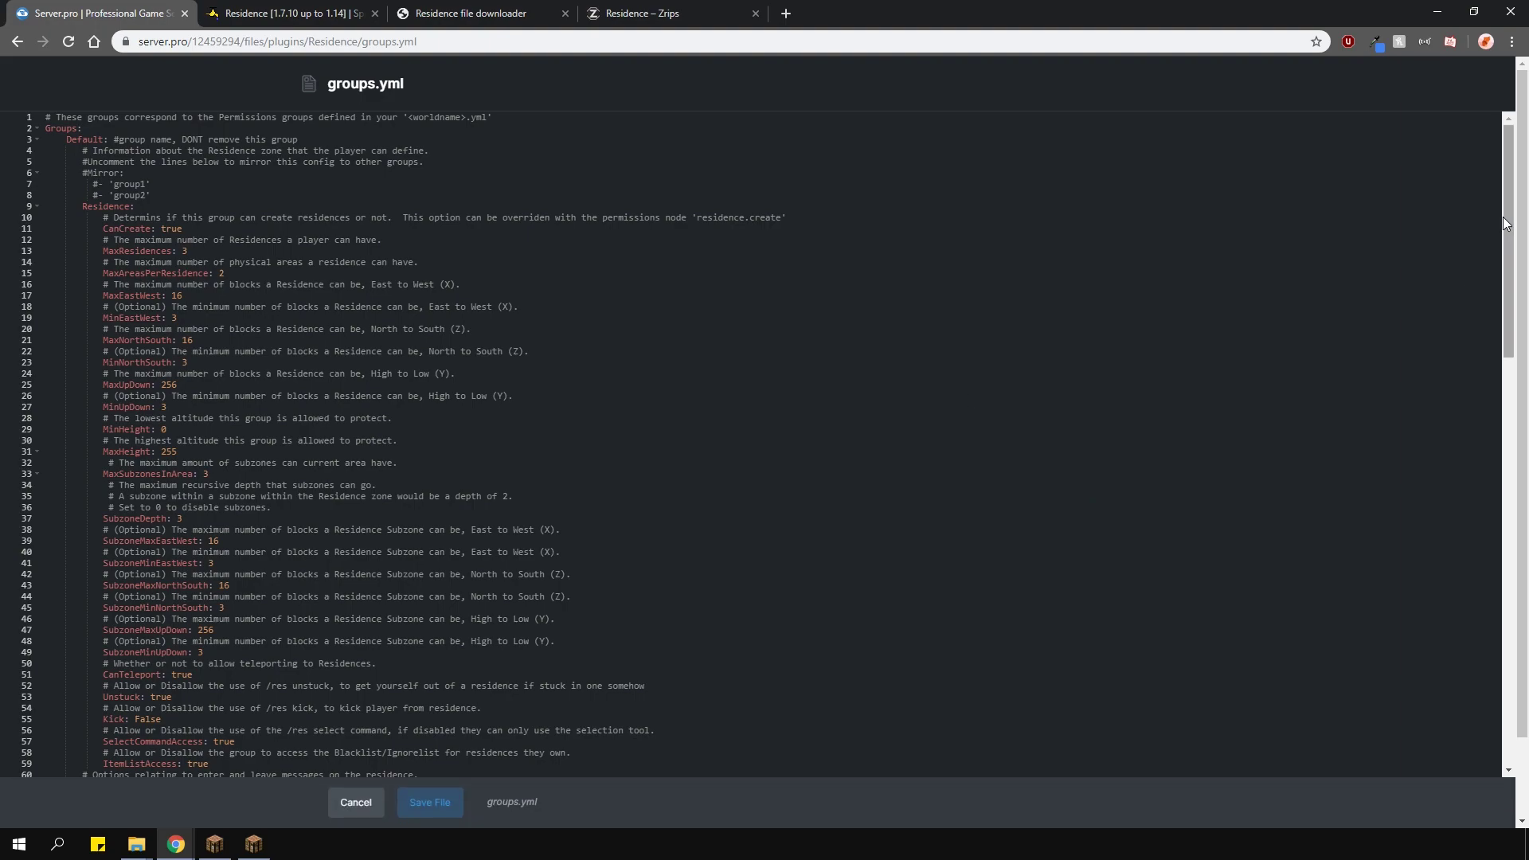
pyautogui.moveTo(1508, 222); pyautogui.dragTo(1526, 684)
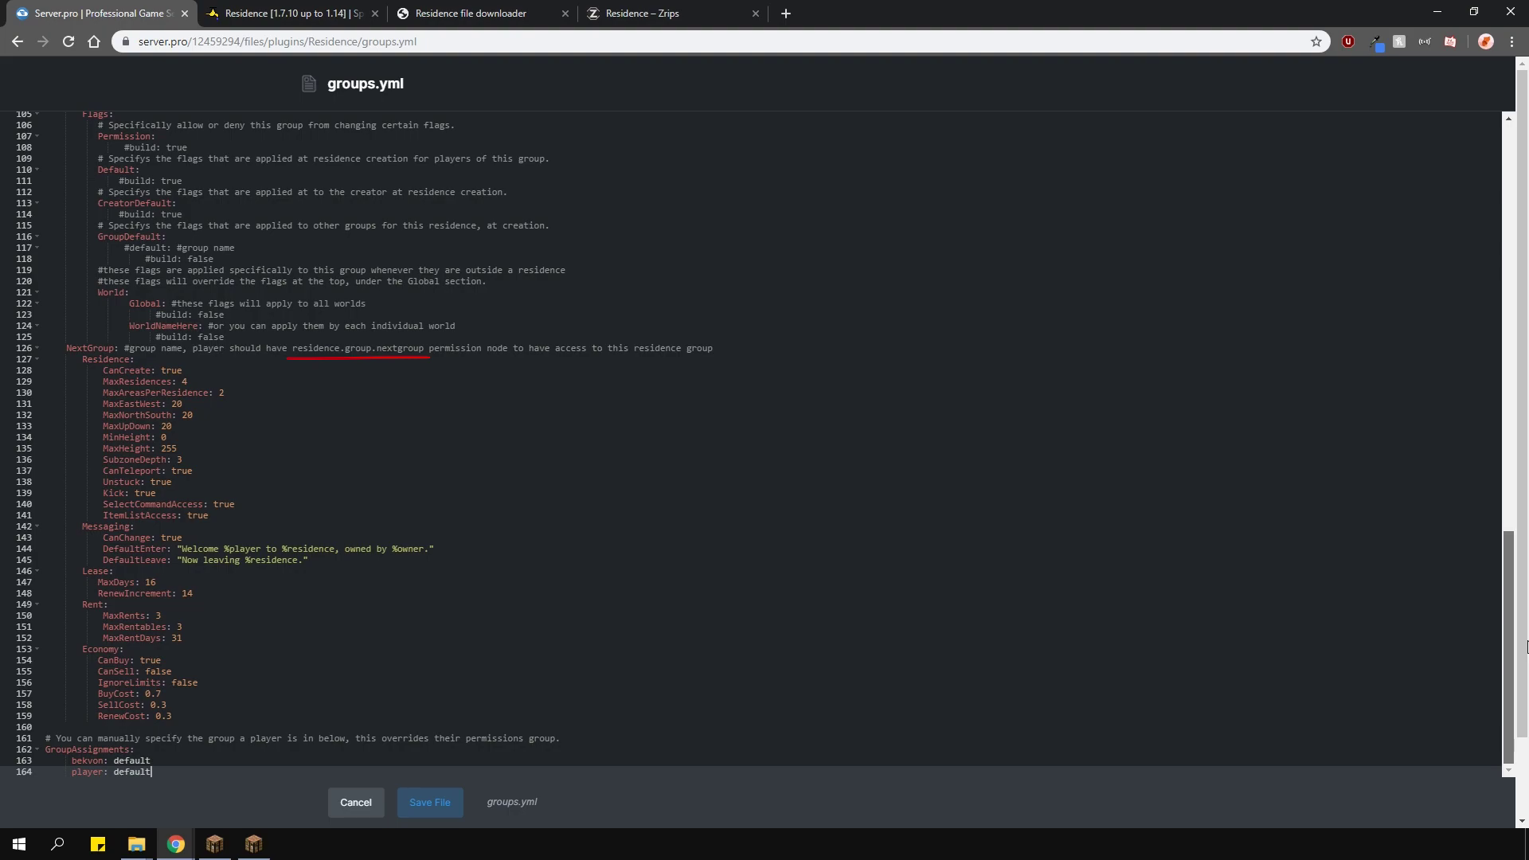
pyautogui.moveTo(1525, 647); pyautogui.dragTo(1524, 211)
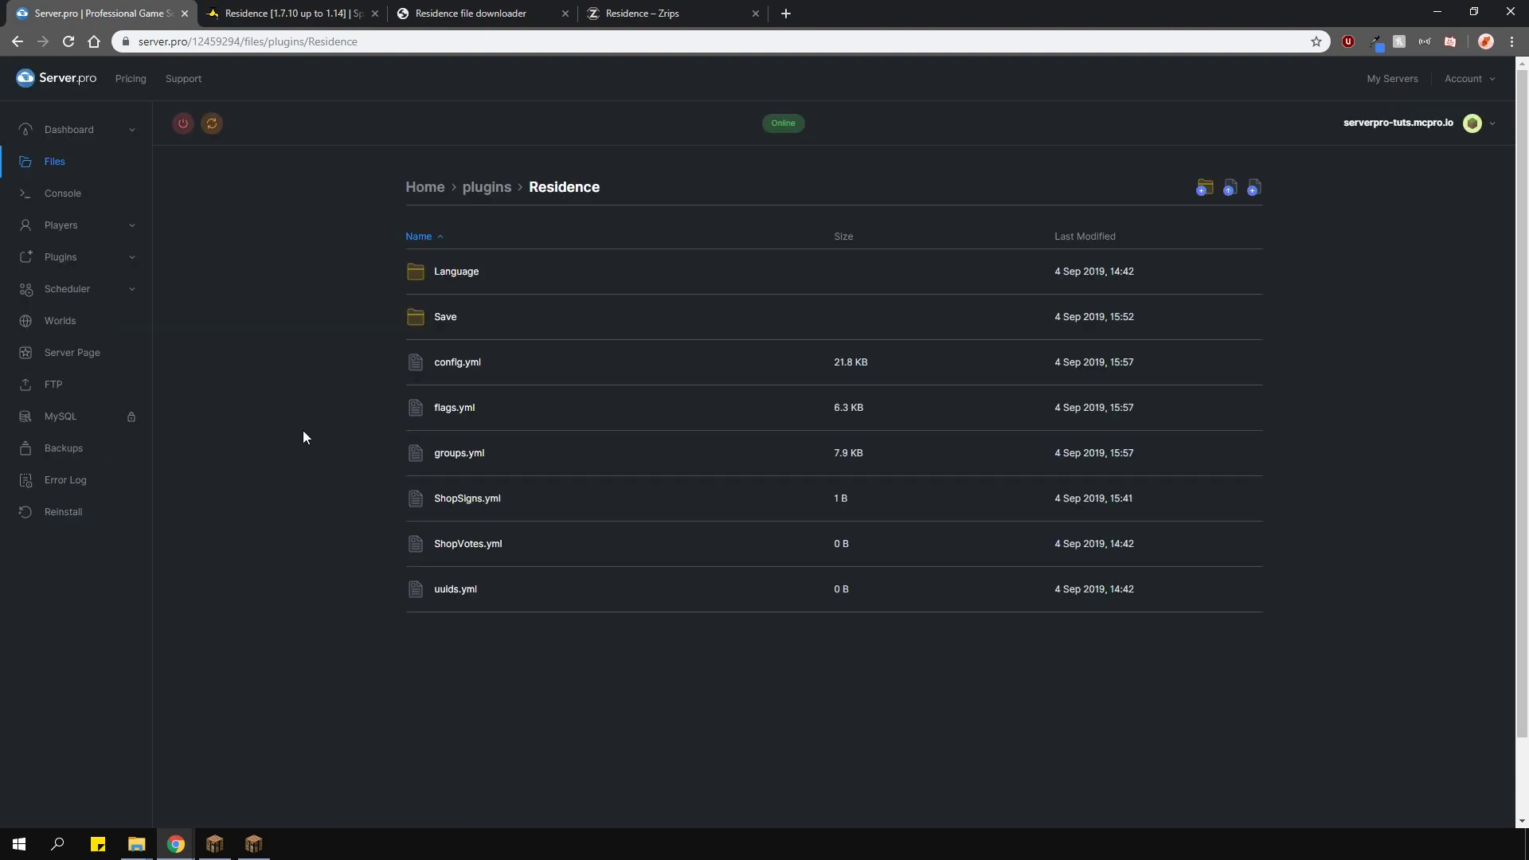
# - Return to the Server Details overview for the Spigot 1.14.4 server
pyautogui.click(60, 132)
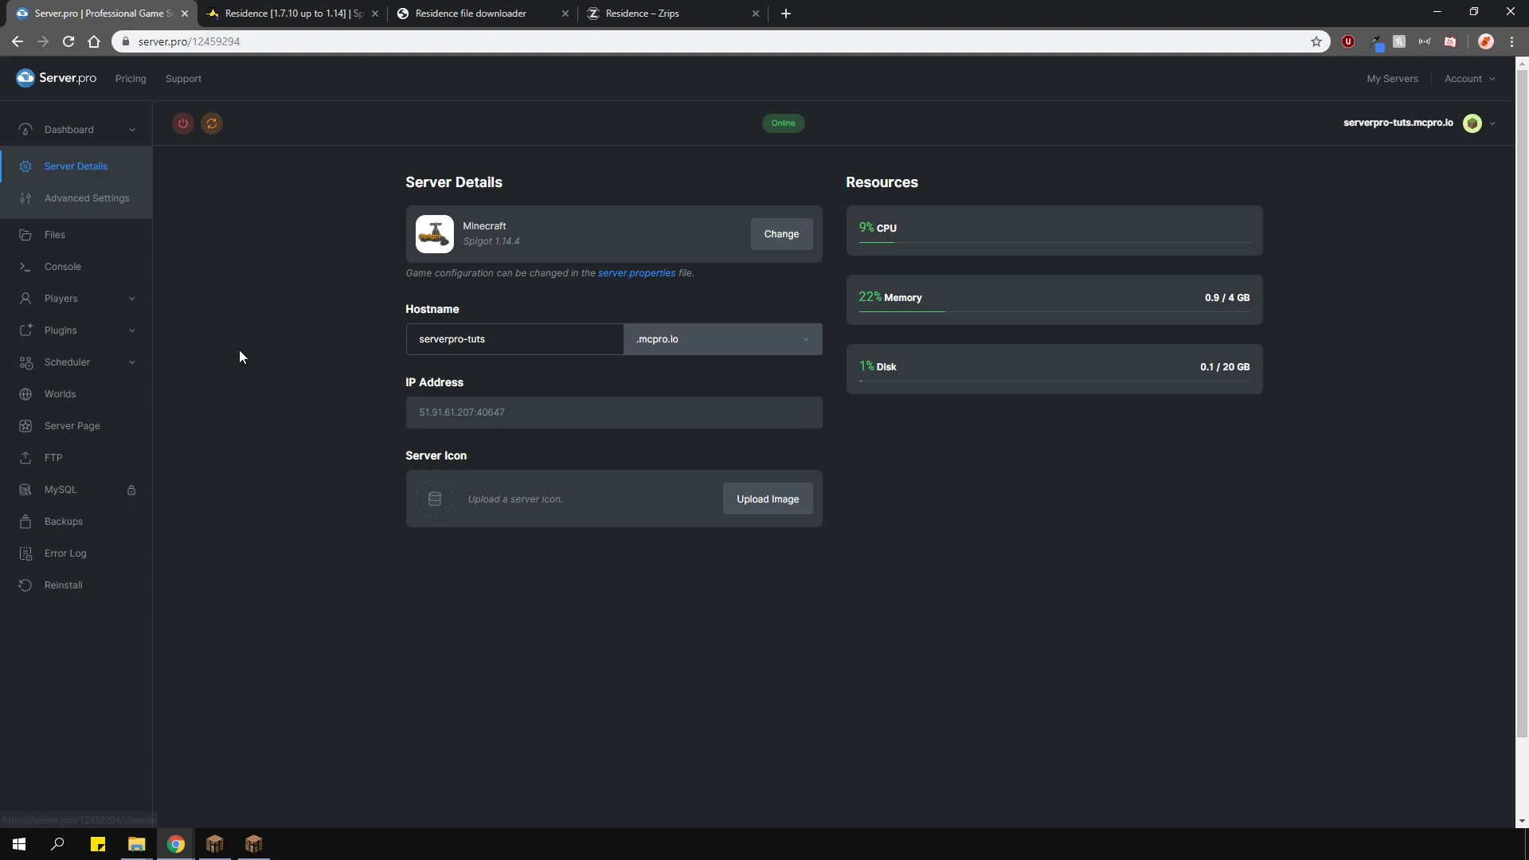